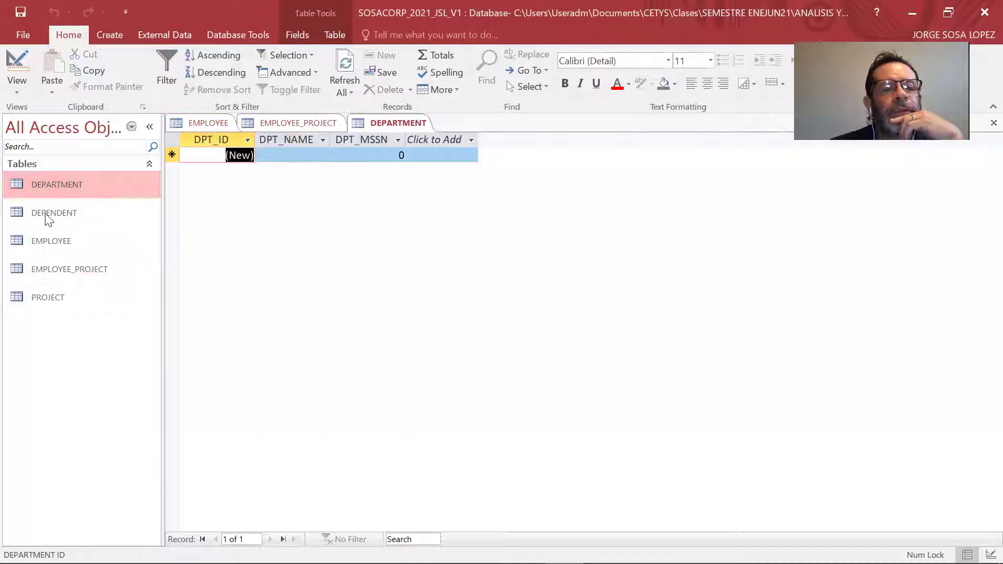
Open the DEPARTMENT, DEPENDENT and PROJECT tables and show PROJECT in Design View.
double_click(46, 213)
double_click(52, 297)
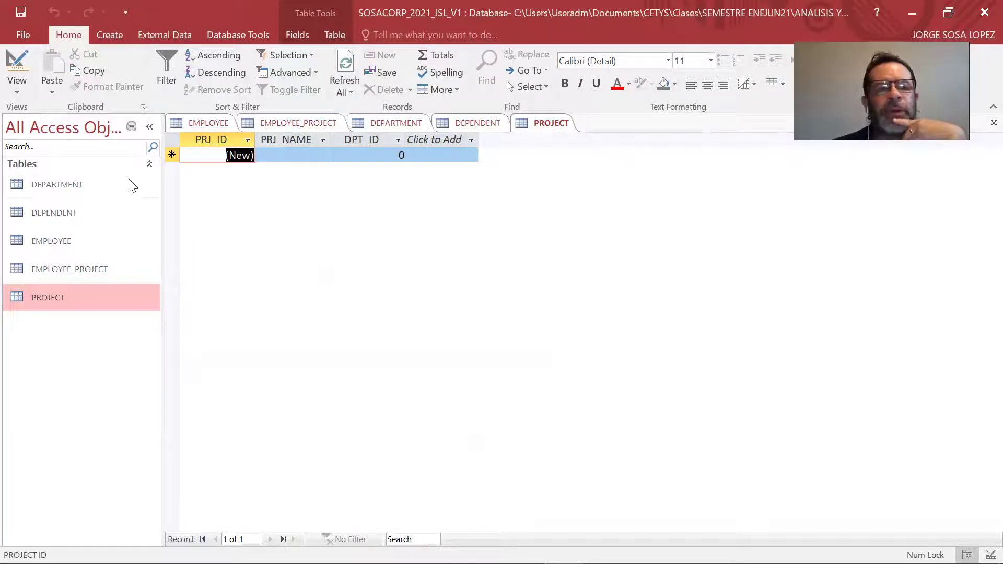
click(19, 92)
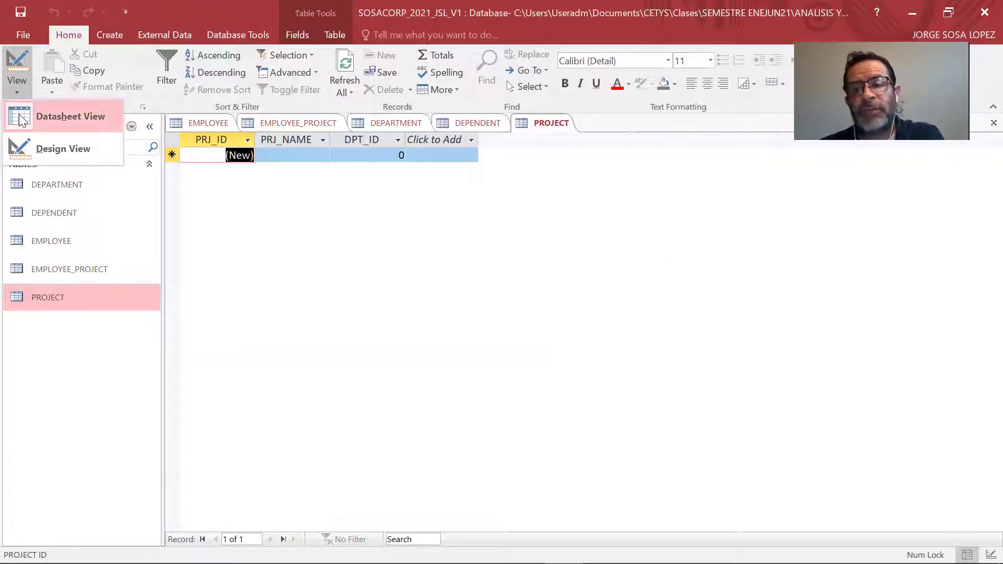
click(83, 151)
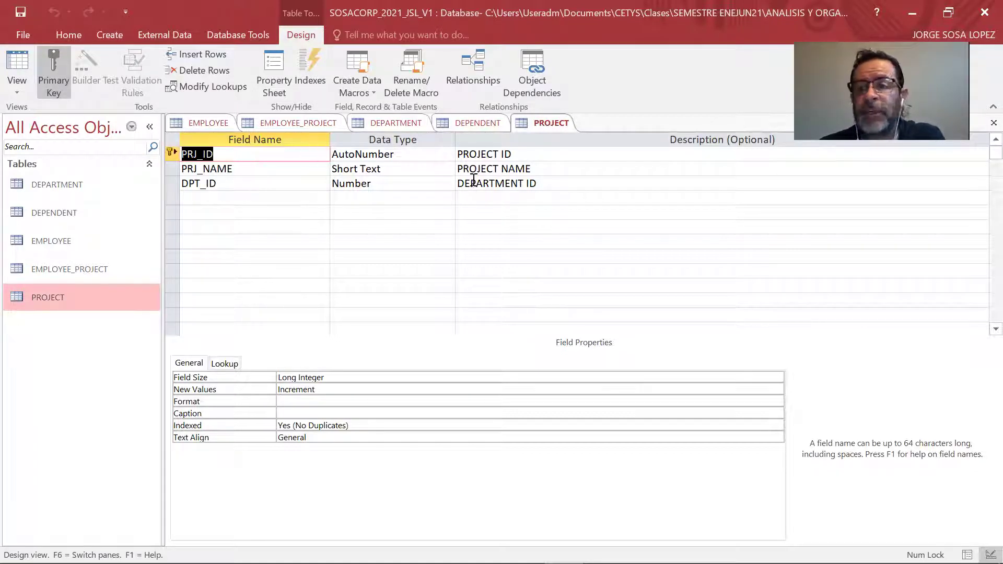
Switch the EMPLOYEE_PROJECT, DEPARTMENT and DEPENDENT tables to Design View.
click(296, 122)
click(8, 95)
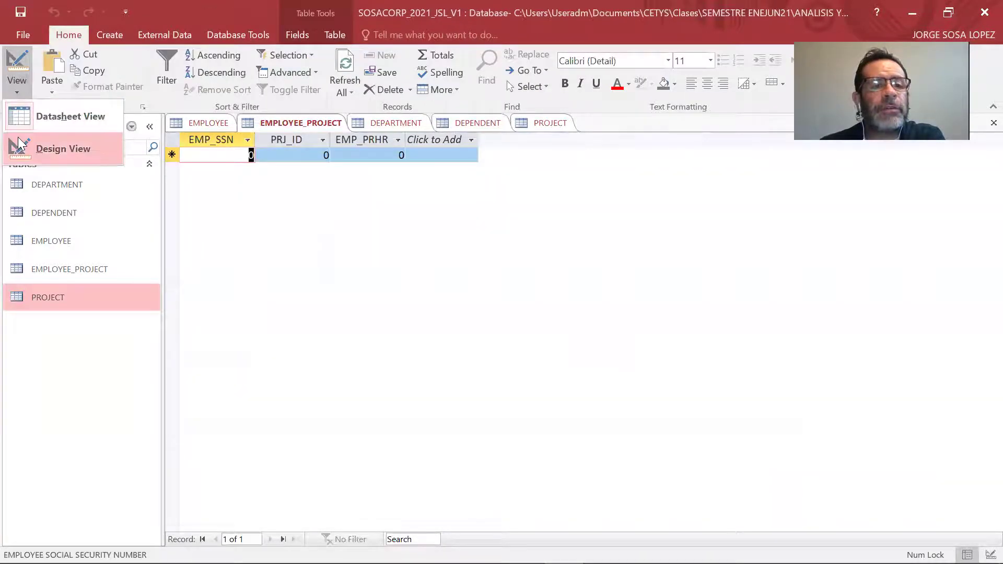
click(31, 149)
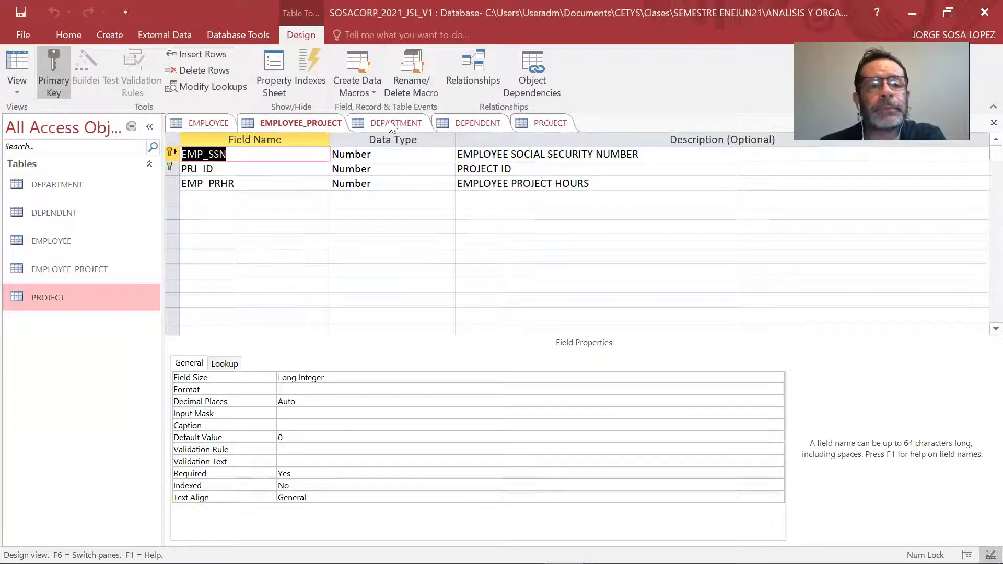
click(389, 121)
click(17, 90)
click(39, 159)
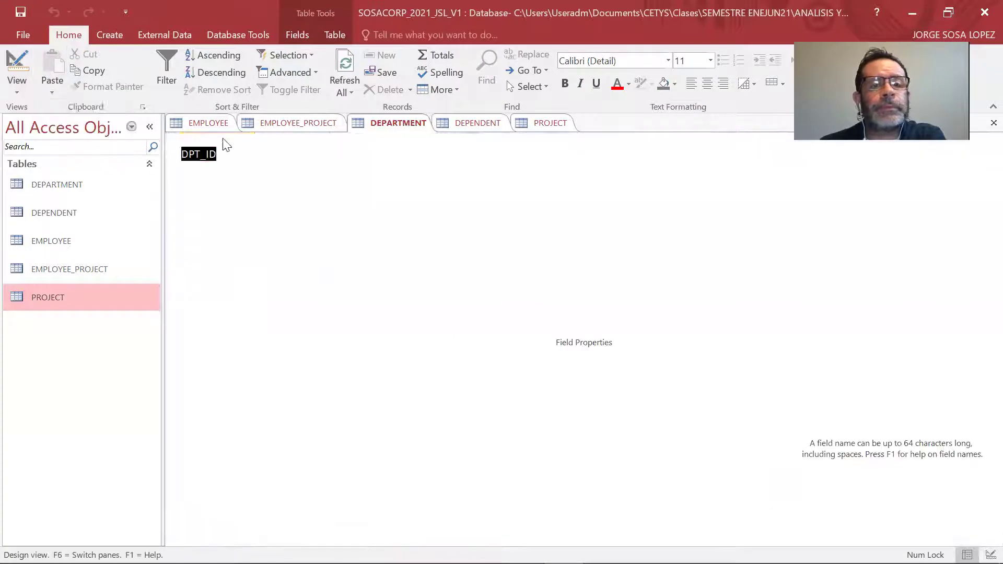
click(467, 124)
click(24, 97)
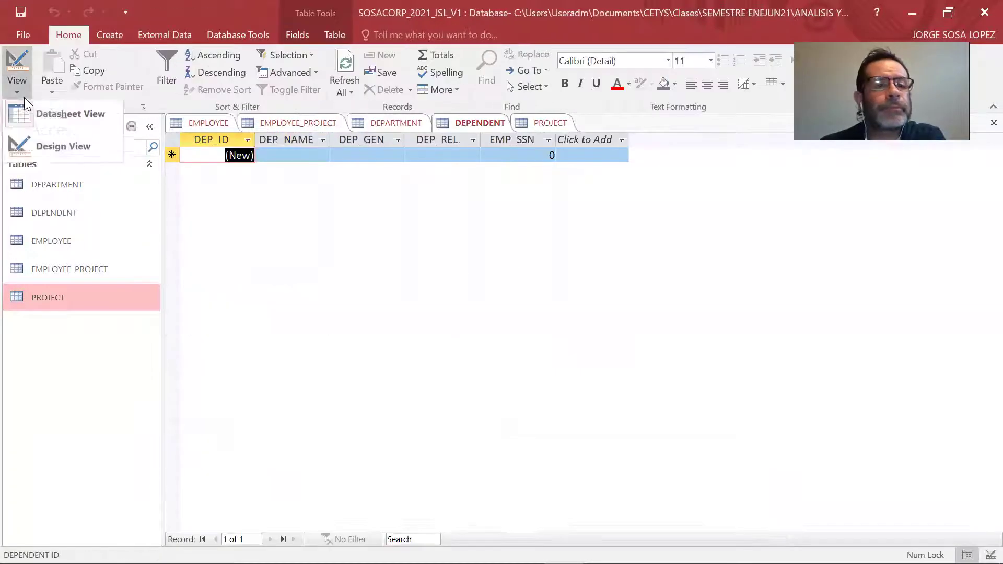
click(26, 137)
Review the PROJECT design, then close all open table tabs.
click(544, 126)
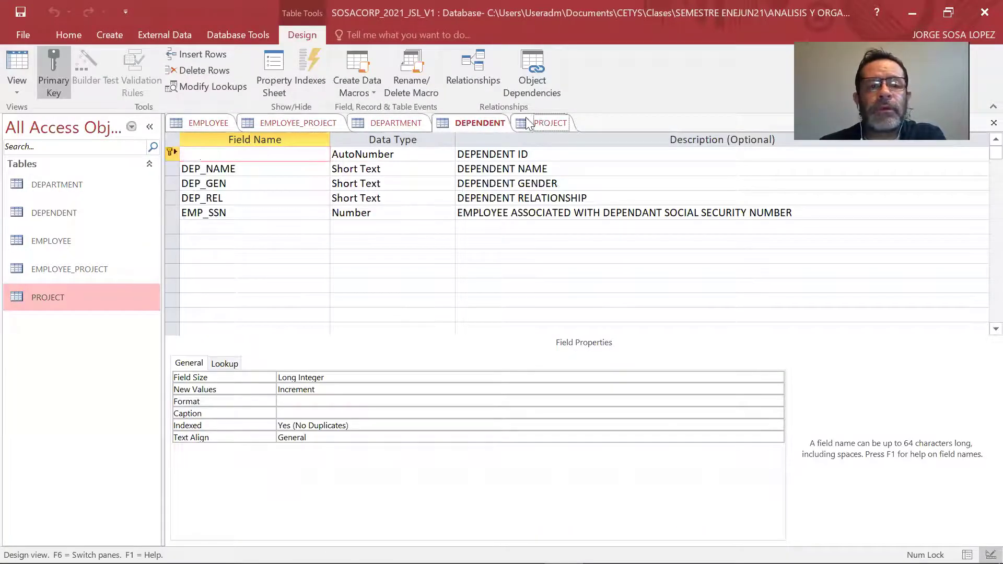
click(19, 94)
click(24, 137)
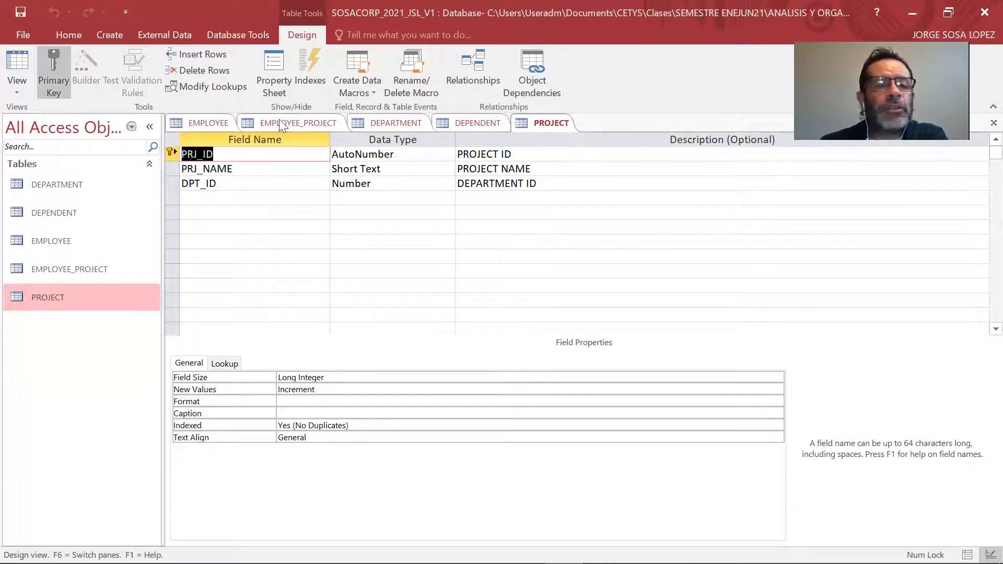
right_click(302, 124)
click(330, 173)
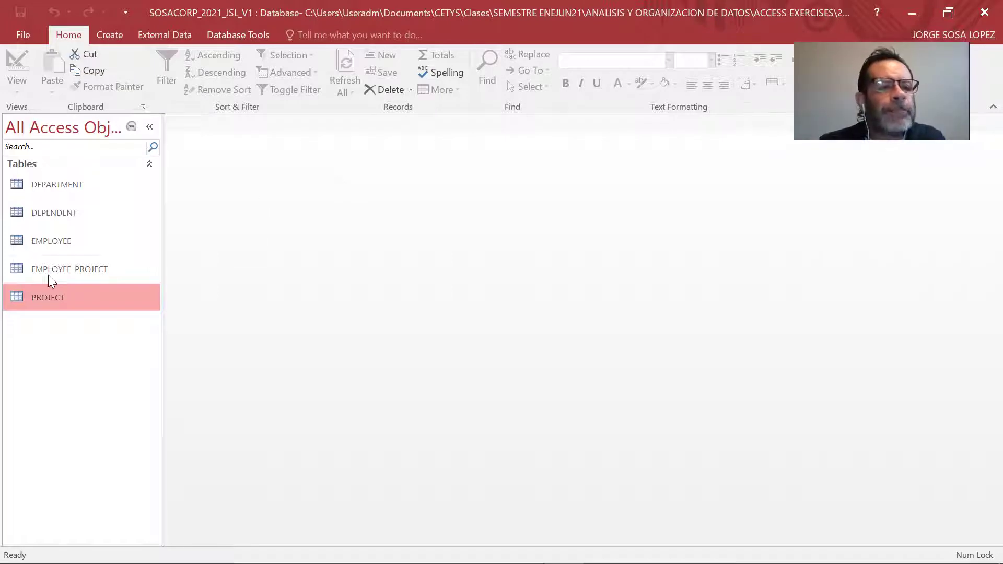
Open the EMPLOYEE table in Design View.
double_click(61, 243)
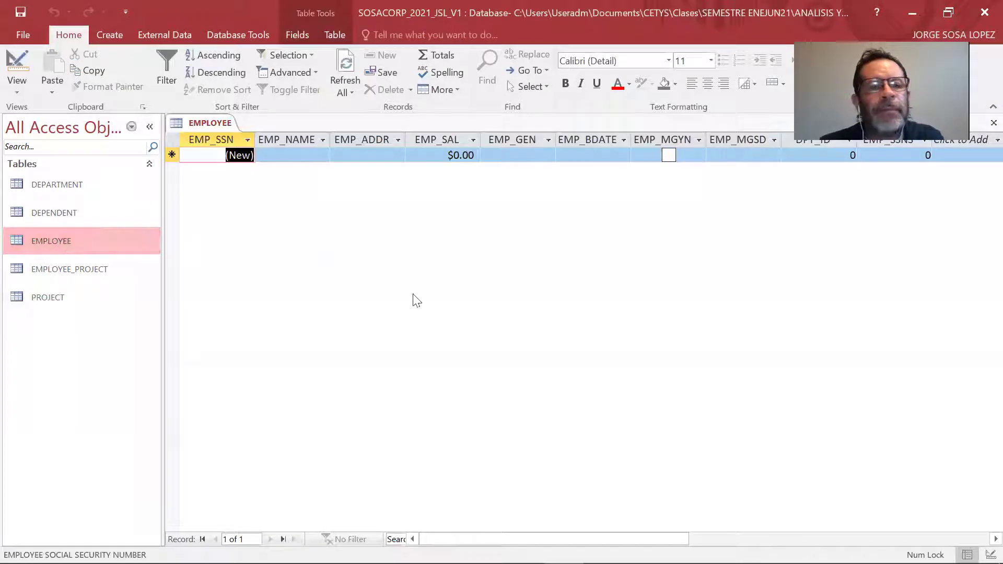
click(23, 96)
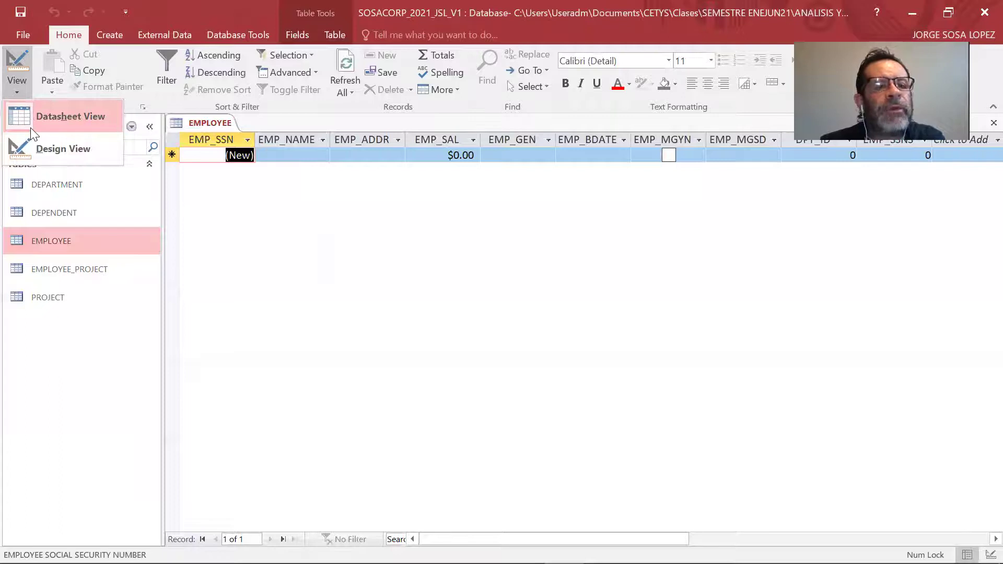
click(53, 148)
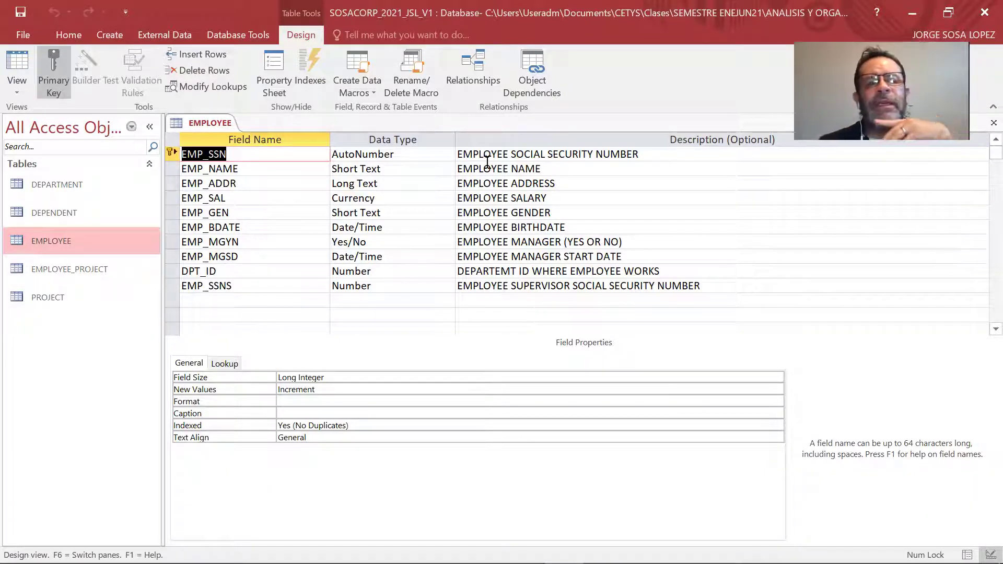
Change EMP_SSN's data type from AutoNumber to Number and close EMPLOYEE.
click(426, 155)
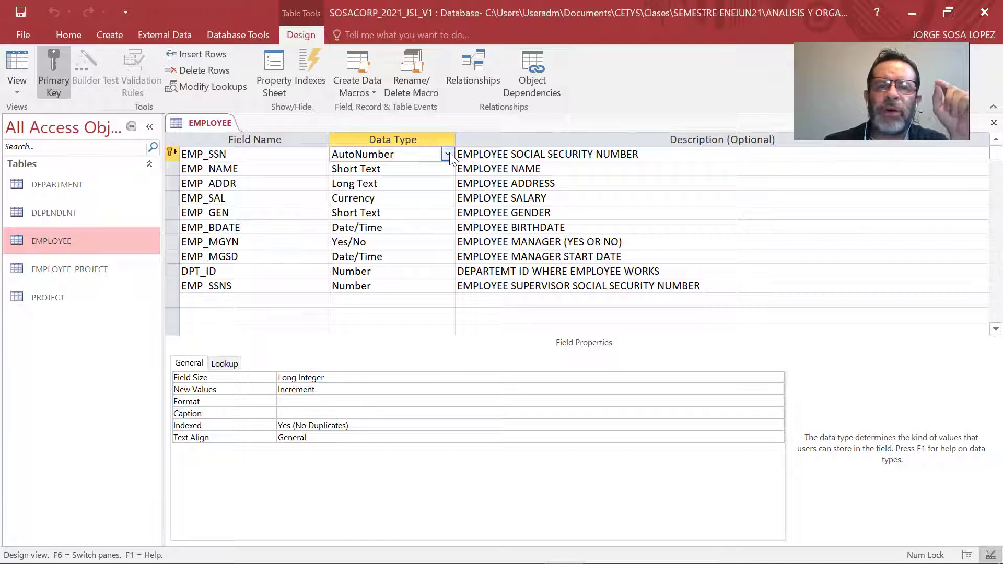
click(449, 154)
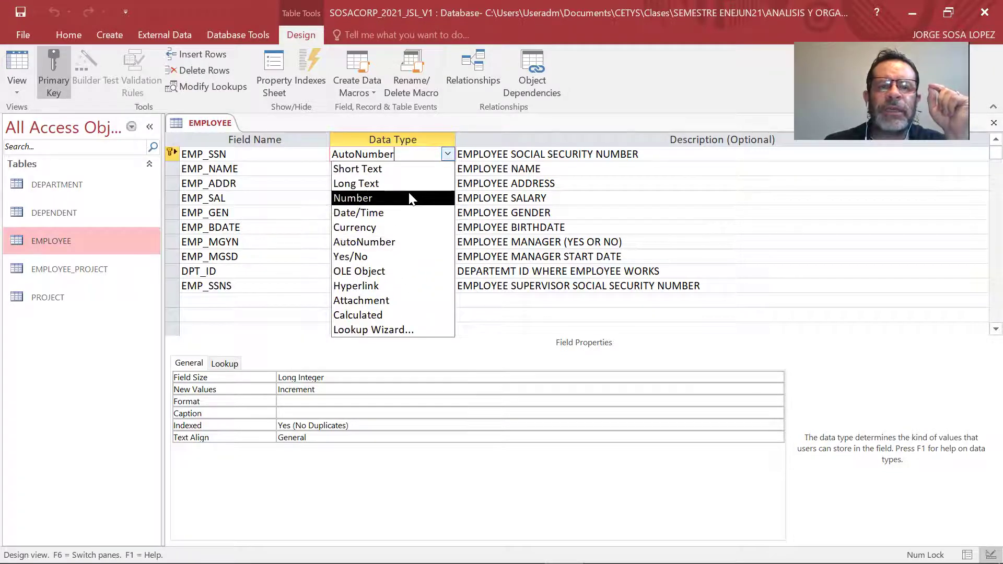
click(366, 198)
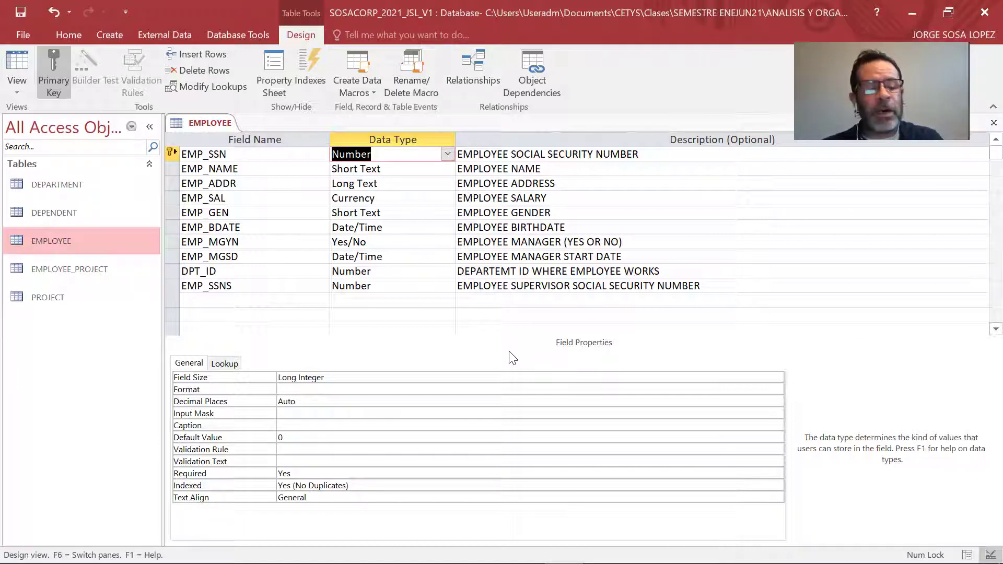
right_click(201, 129)
click(233, 178)
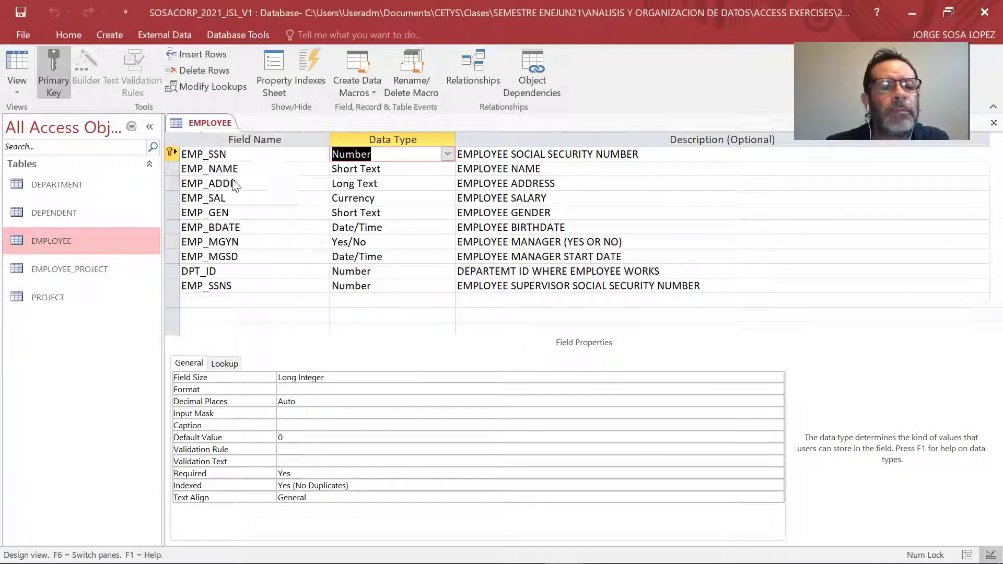
Open DEPARTMENT in Design View and change DPT_ID's data type to Number.
double_click(99, 196)
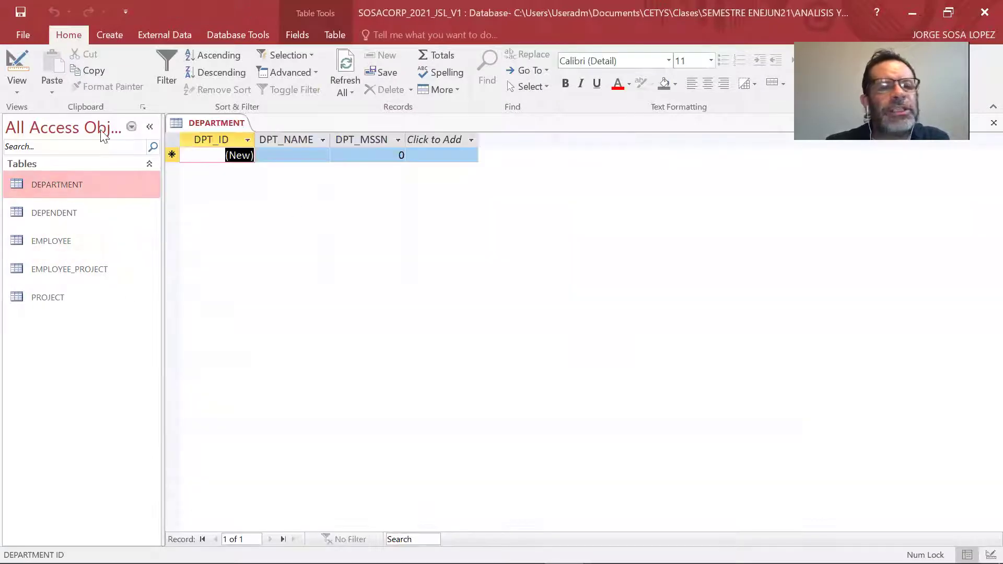
click(23, 93)
click(45, 145)
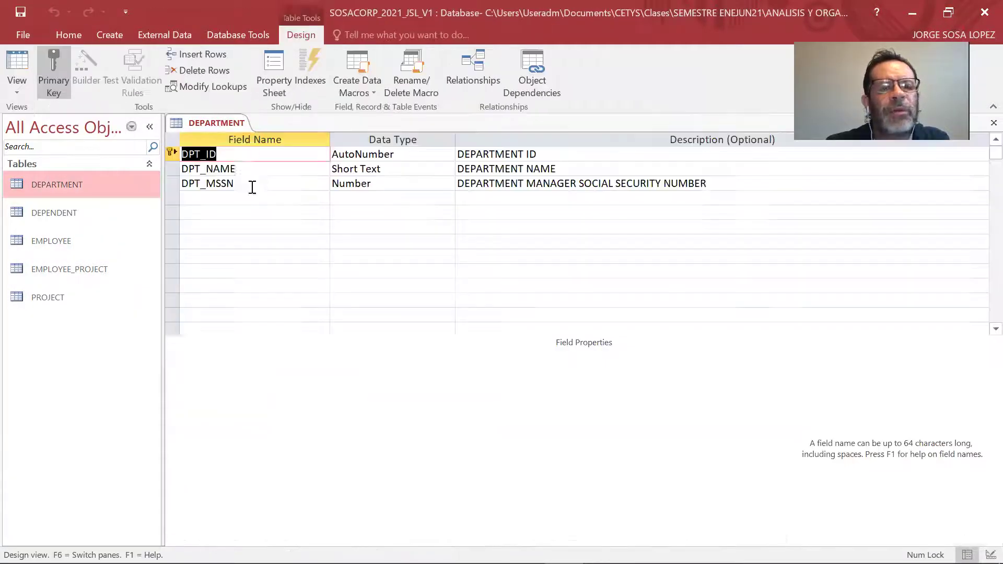
click(448, 152)
click(448, 154)
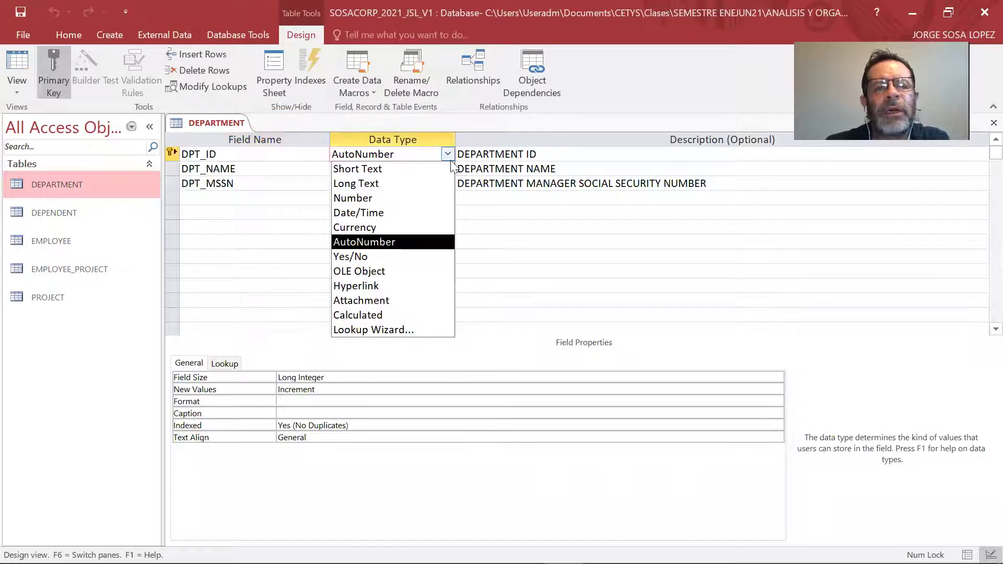
click(432, 202)
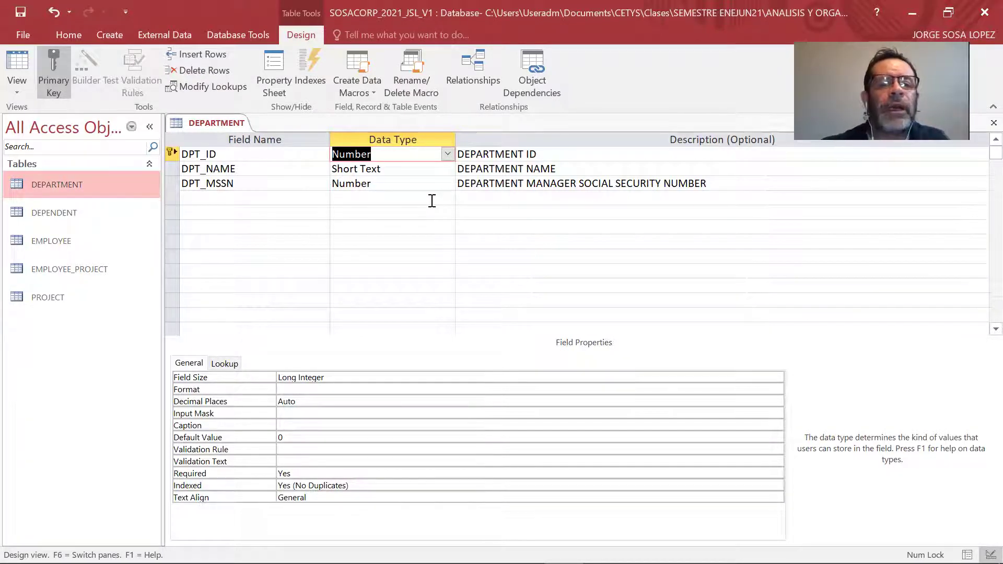
click(432, 201)
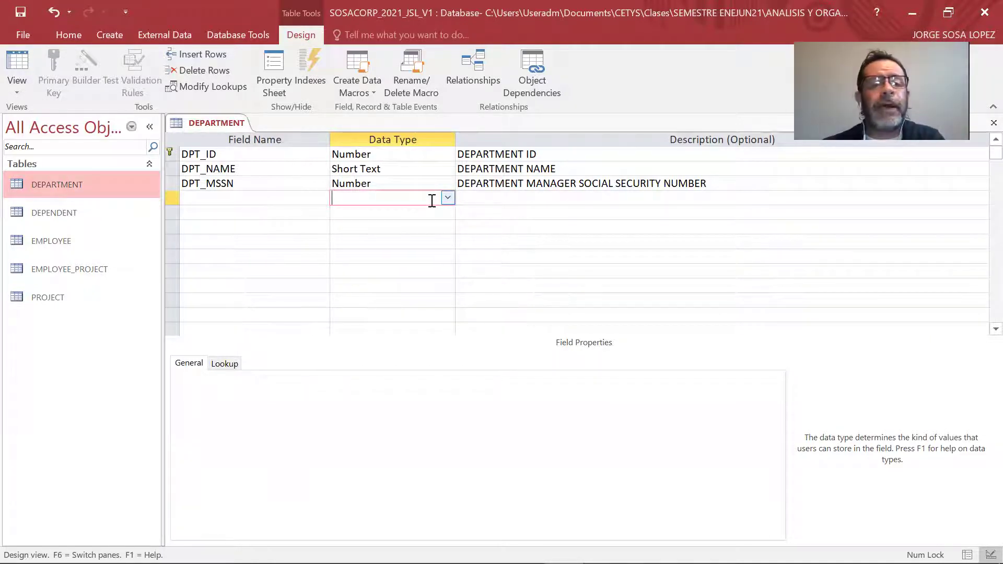
Close DEPARTMENT saving the changes, then open the DEPENDENT table.
right_click(236, 120)
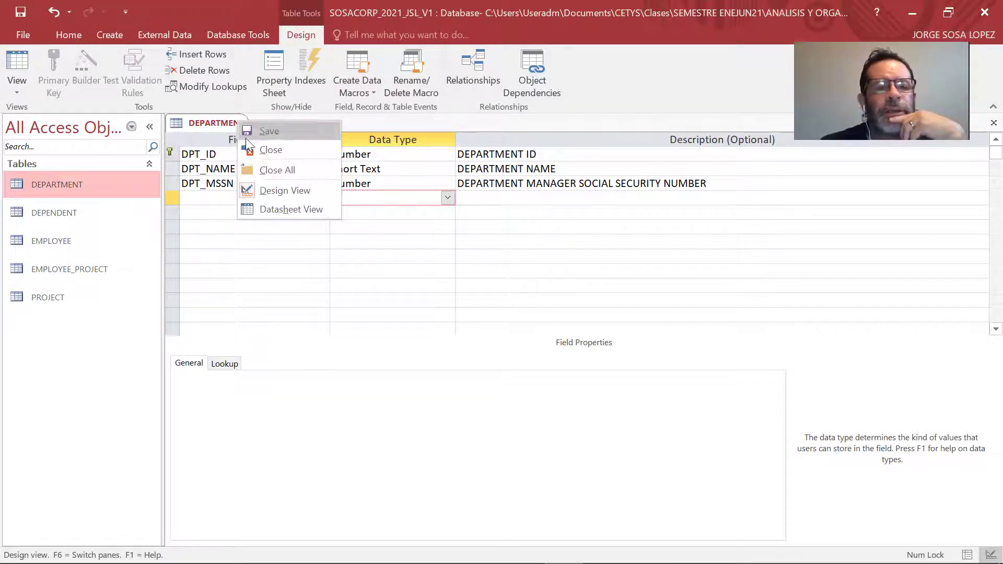
click(264, 170)
click(448, 334)
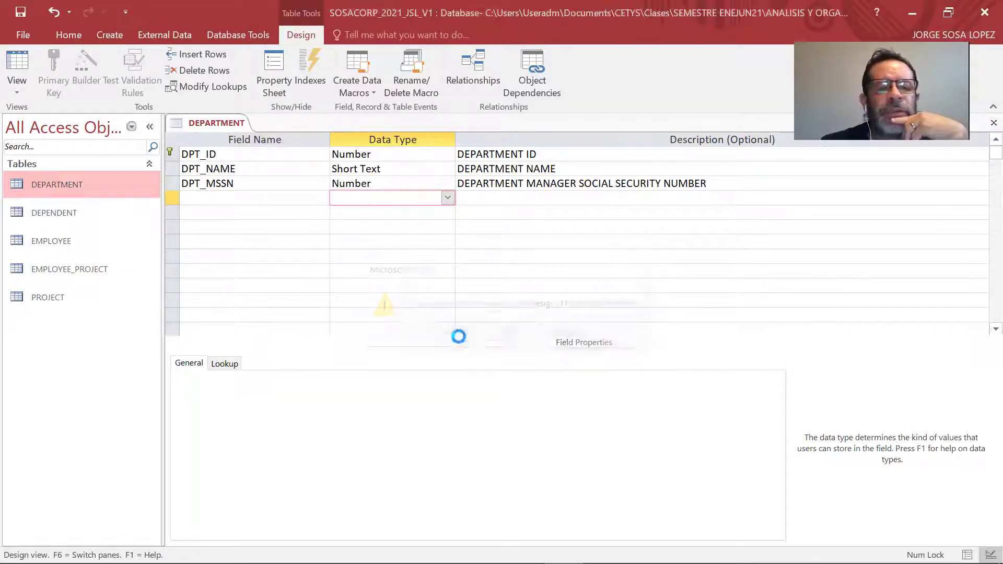
double_click(92, 217)
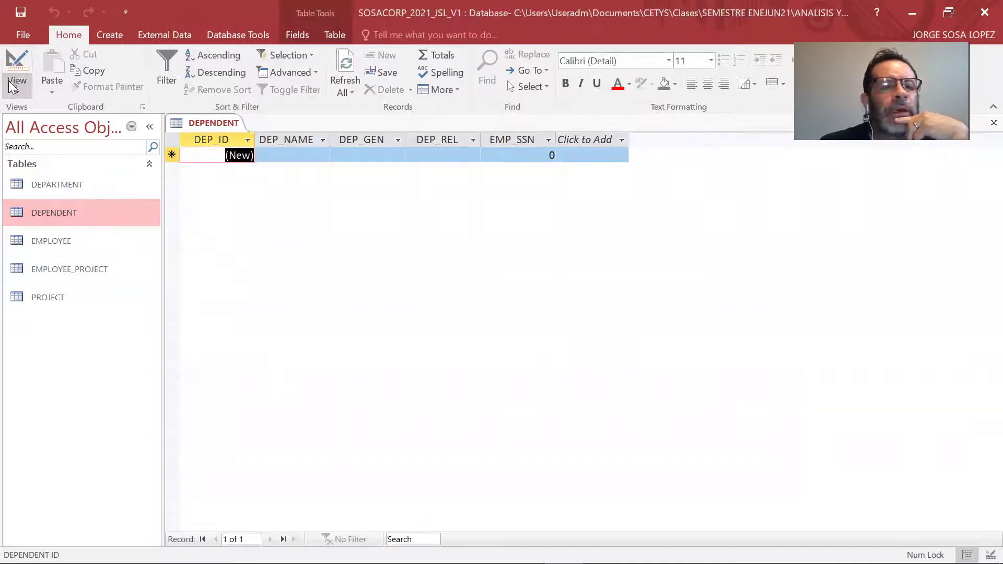
Set DEP_ID in DEPENDENT to Number, then save and close the design.
click(16, 87)
click(31, 147)
click(418, 157)
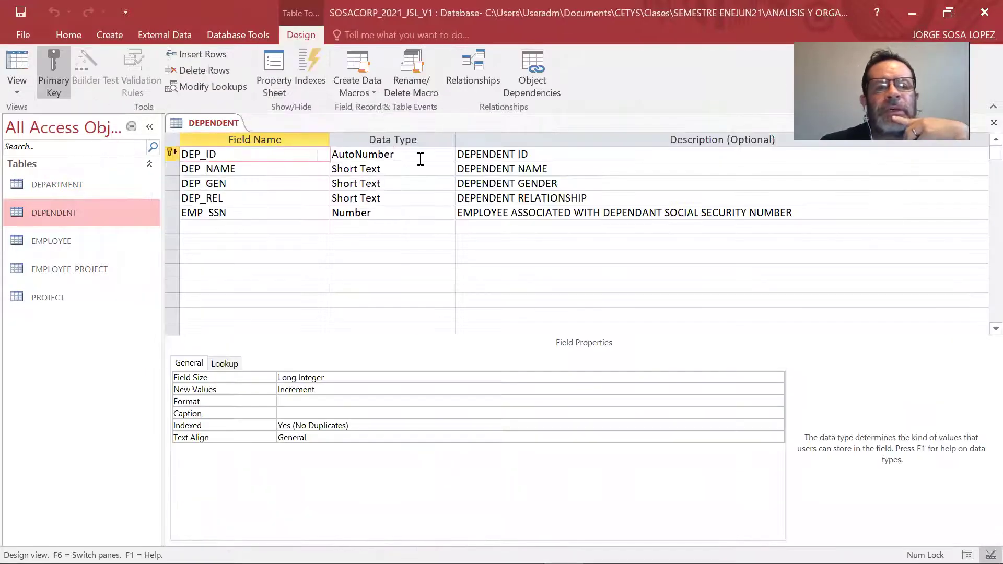
click(419, 154)
click(410, 199)
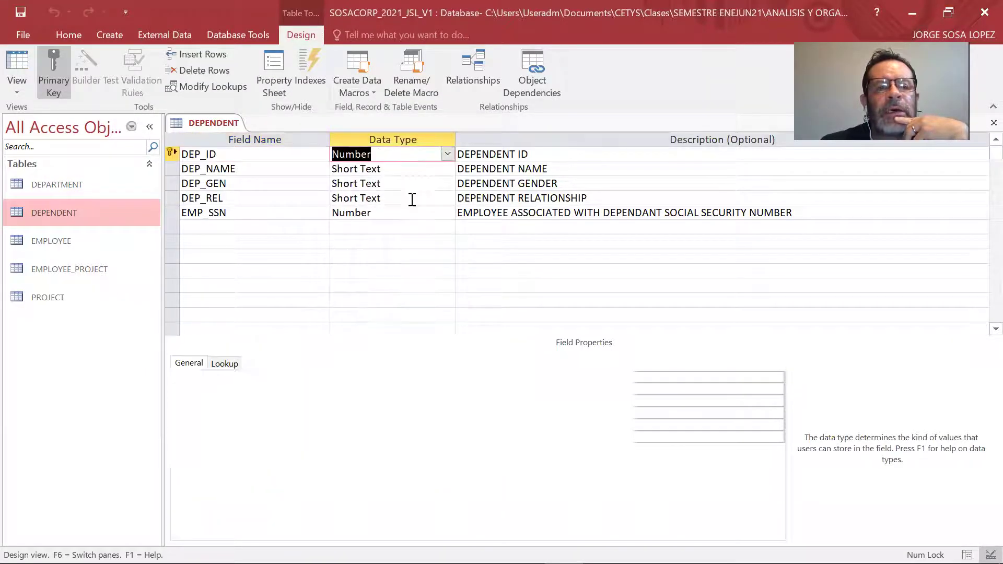
right_click(232, 127)
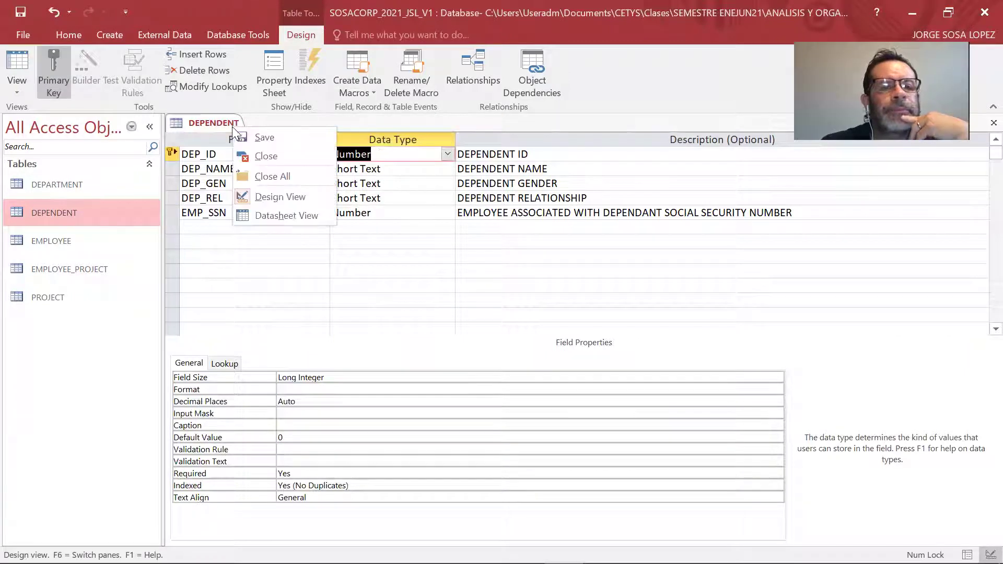
click(261, 173)
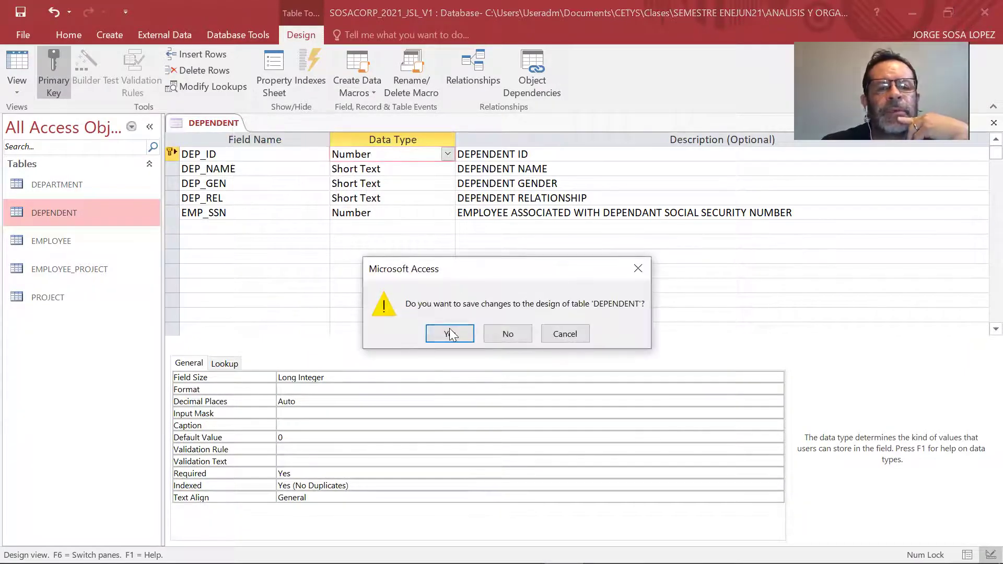
click(450, 333)
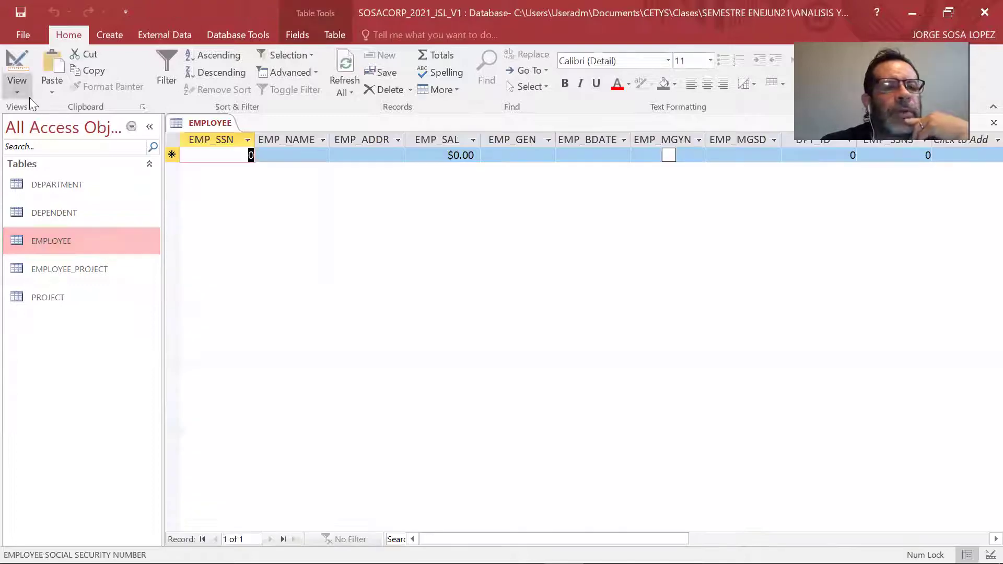
Review the EMPLOYEE table in Design View and close it.
click(20, 92)
click(42, 148)
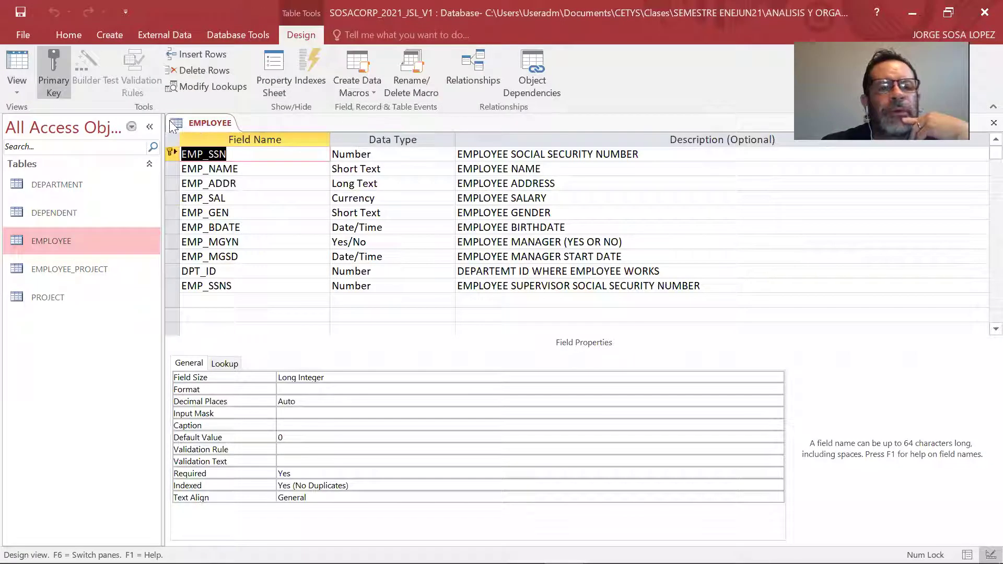
right_click(192, 122)
click(212, 143)
Review EMPLOYEE_PROJECT in Design View, close it, and open the PROJECT table.
double_click(65, 267)
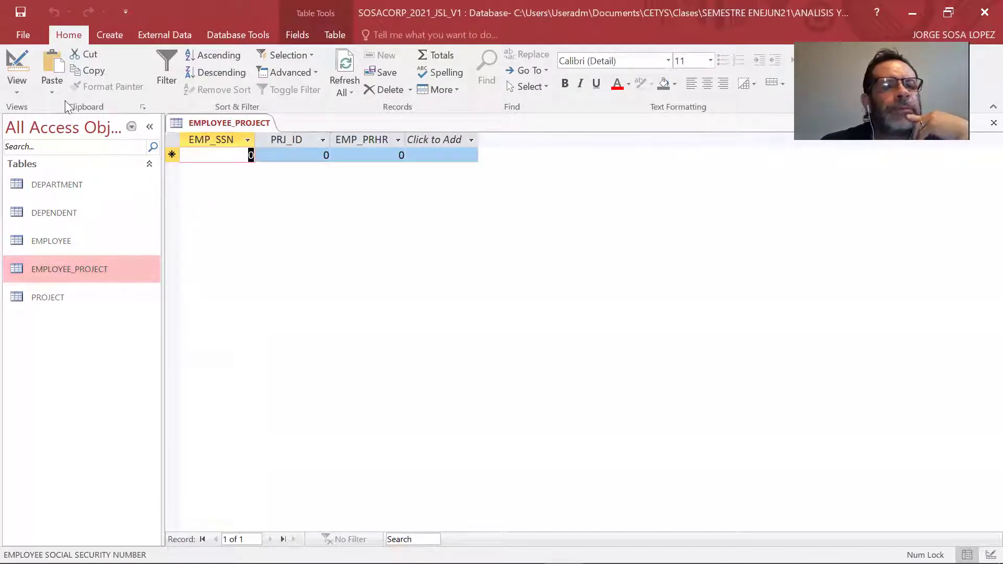
click(17, 93)
click(37, 156)
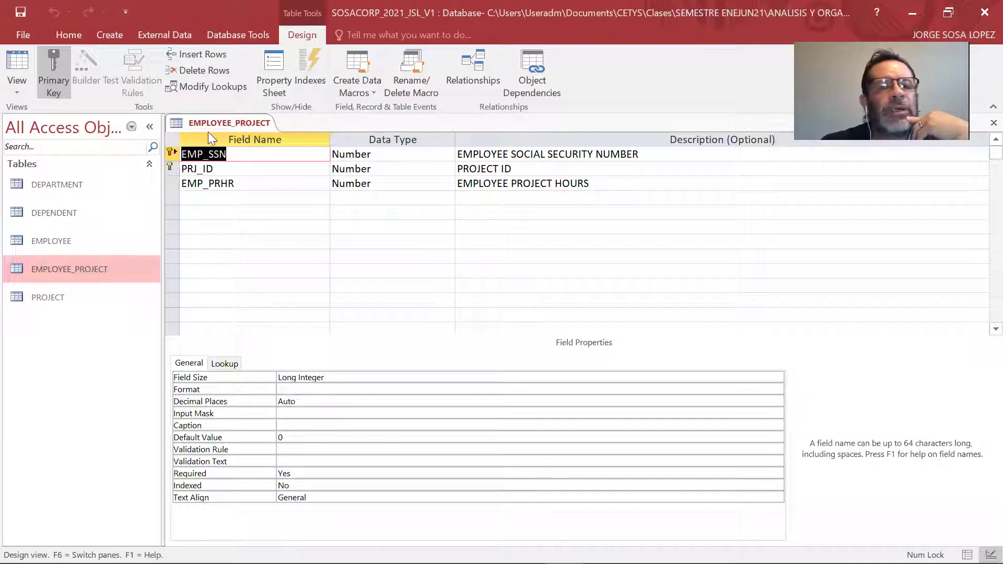
right_click(237, 123)
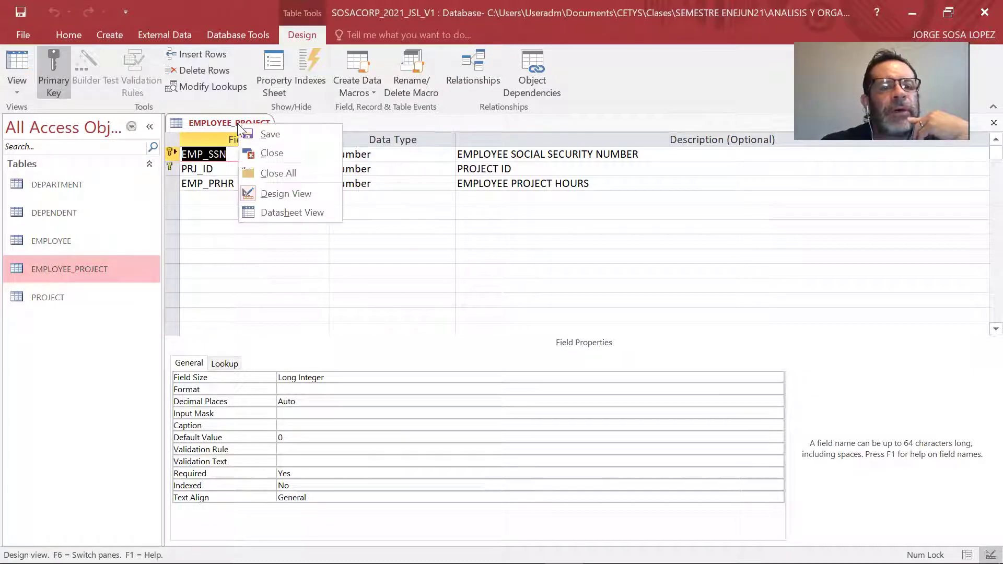
click(261, 153)
double_click(75, 294)
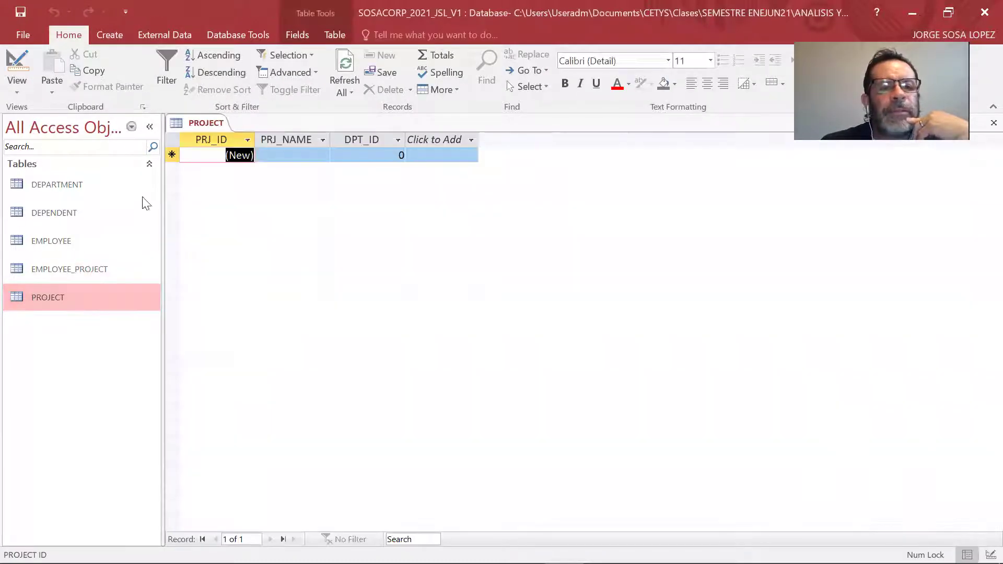
In PROJECT's Design View, change PRJ_ID from AutoNumber to Number.
click(25, 97)
click(55, 148)
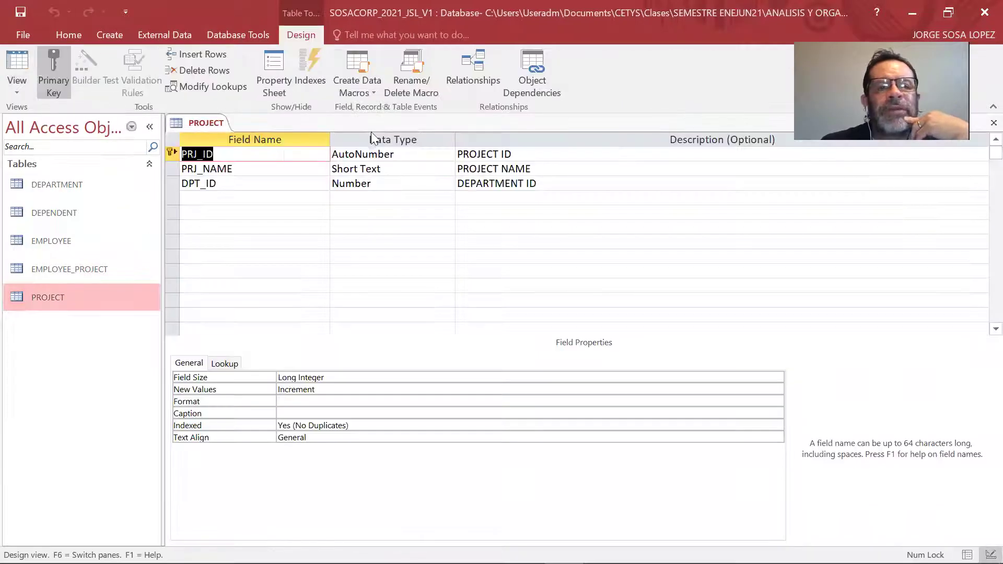
click(392, 153)
click(447, 153)
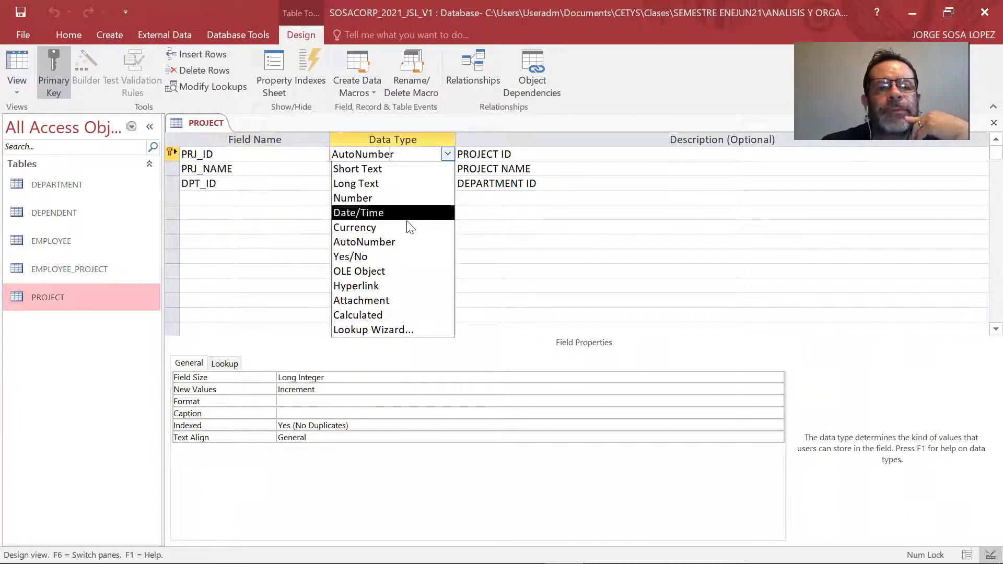
click(398, 199)
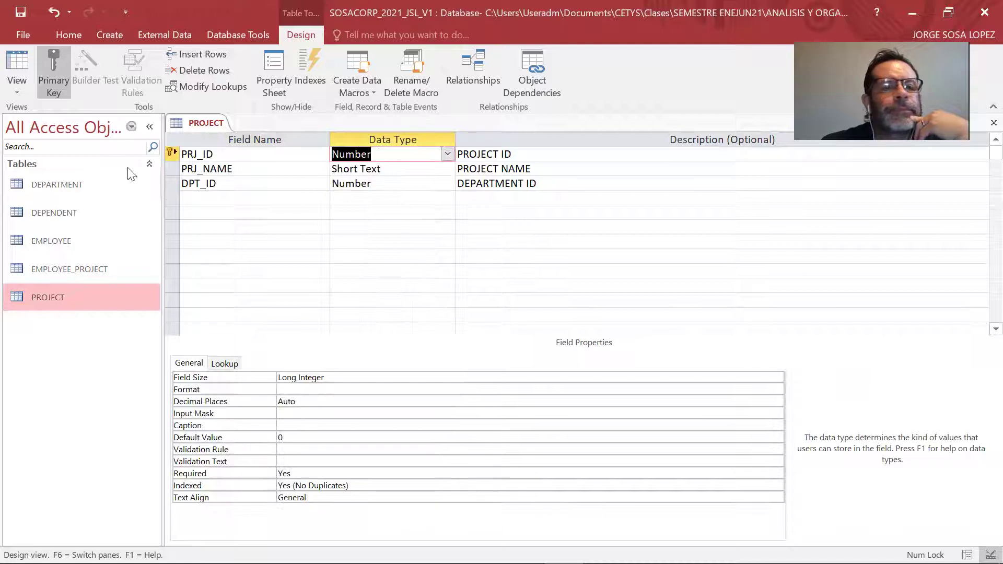
Save and close the PROJECT design, then switch to the relational model slide.
right_click(214, 127)
click(231, 168)
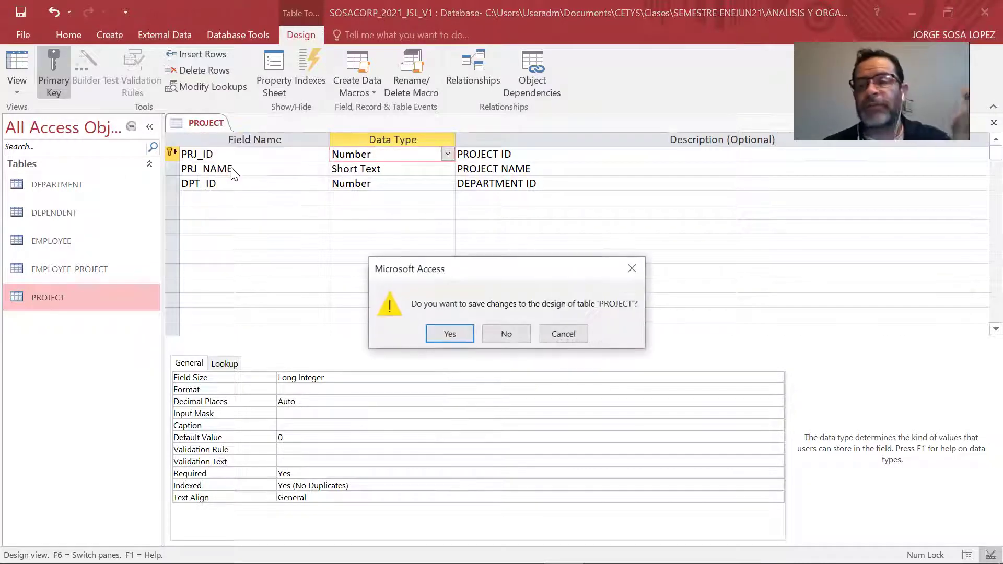
click(452, 333)
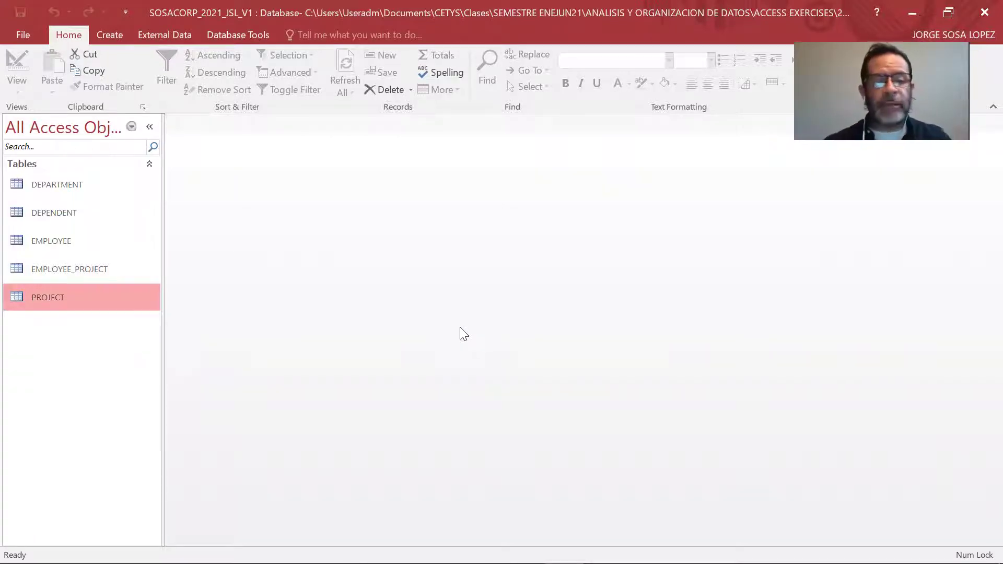
key(alt+Tab)
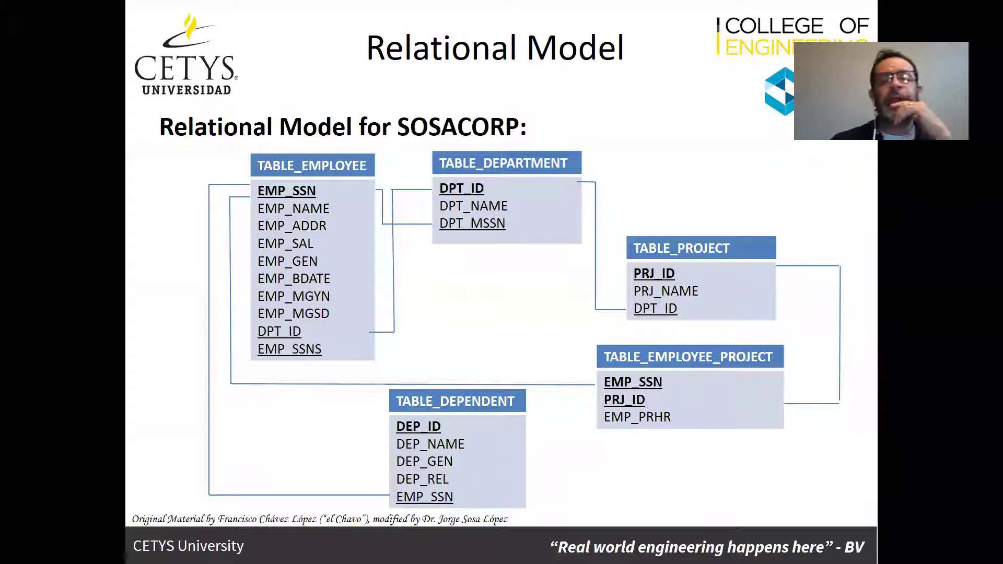
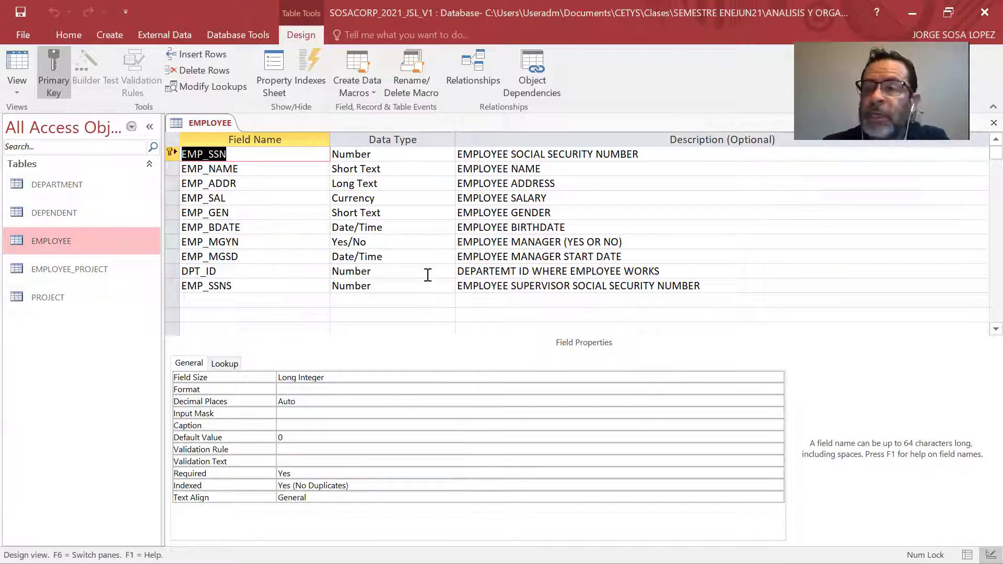
Select DPT_ID's Data Type cell in the EMPLOYEE design and drop down its data type list.
click(226, 271)
click(396, 268)
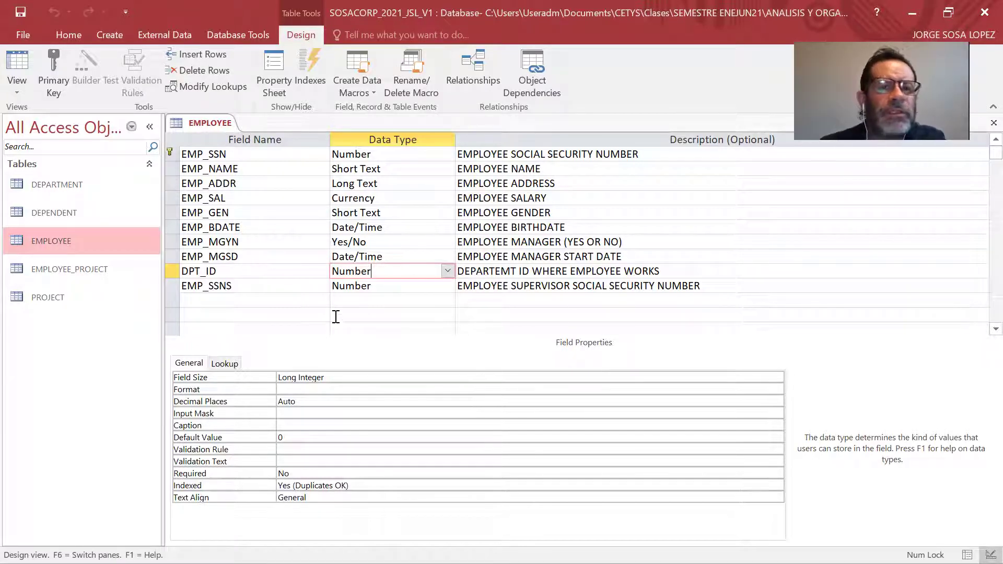
click(238, 270)
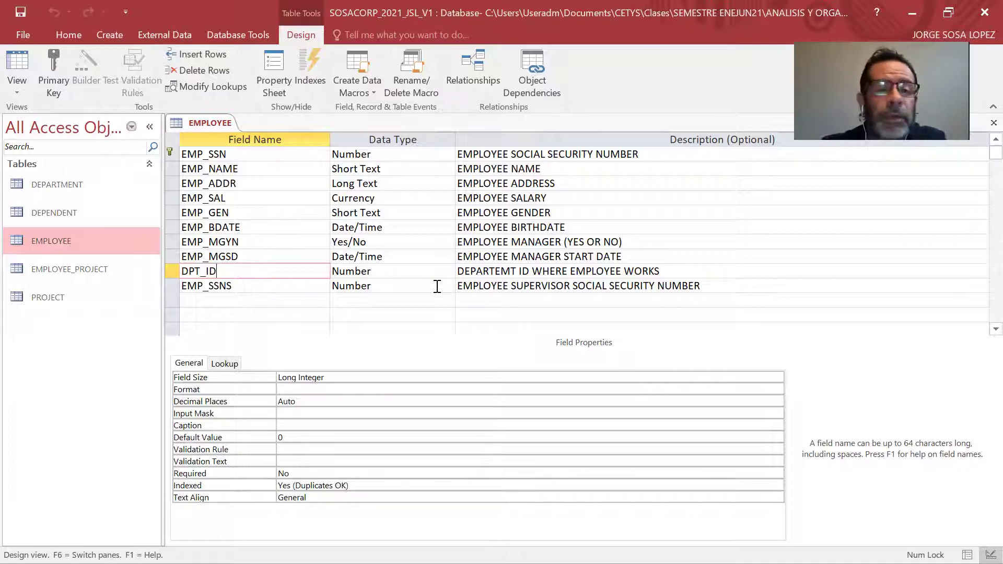
click(437, 273)
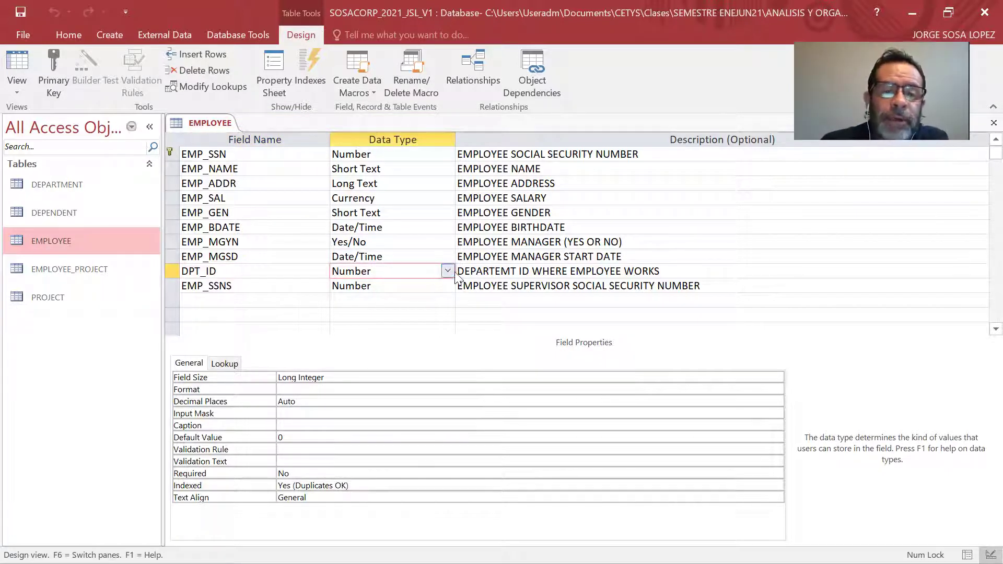
click(448, 271)
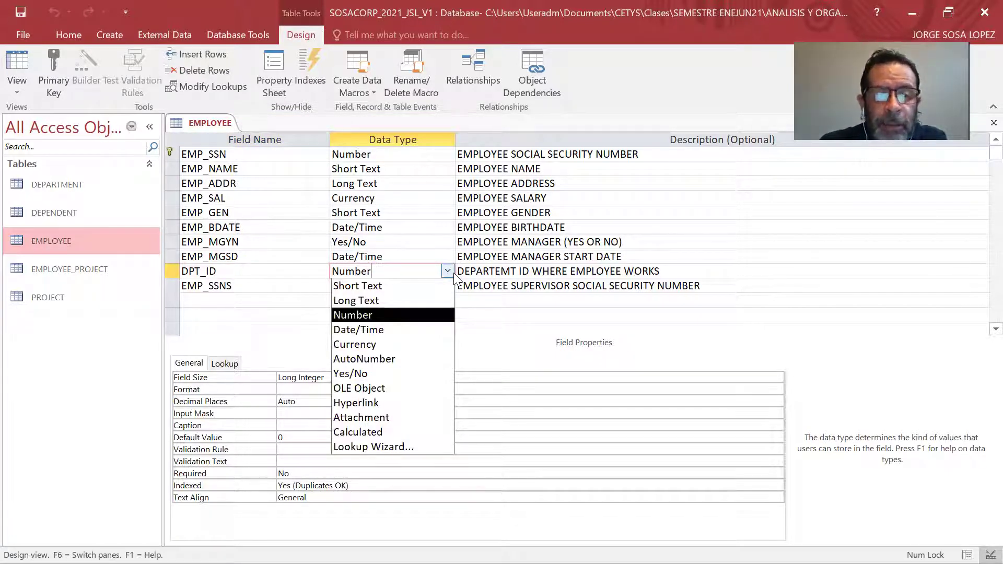
click(448, 272)
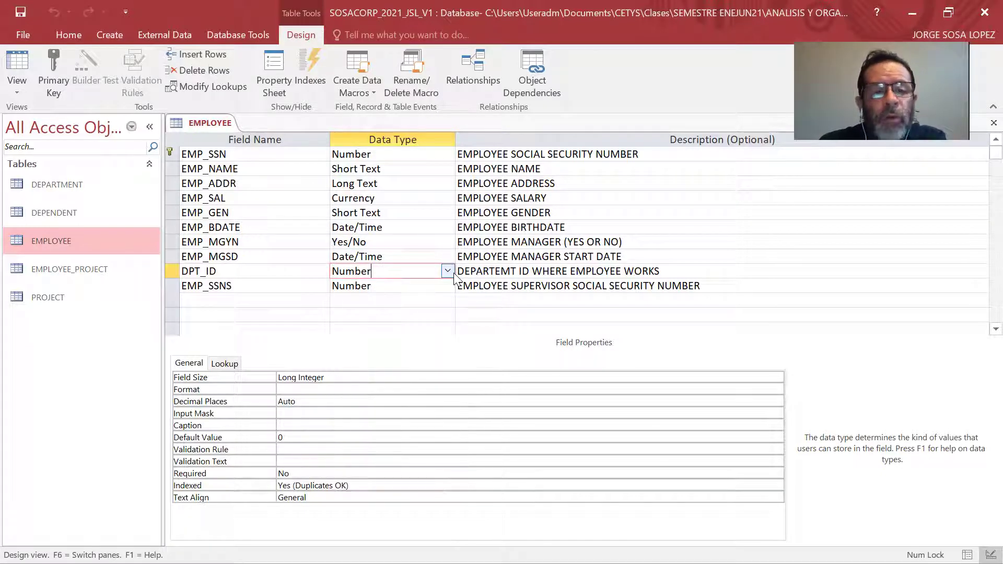
click(448, 272)
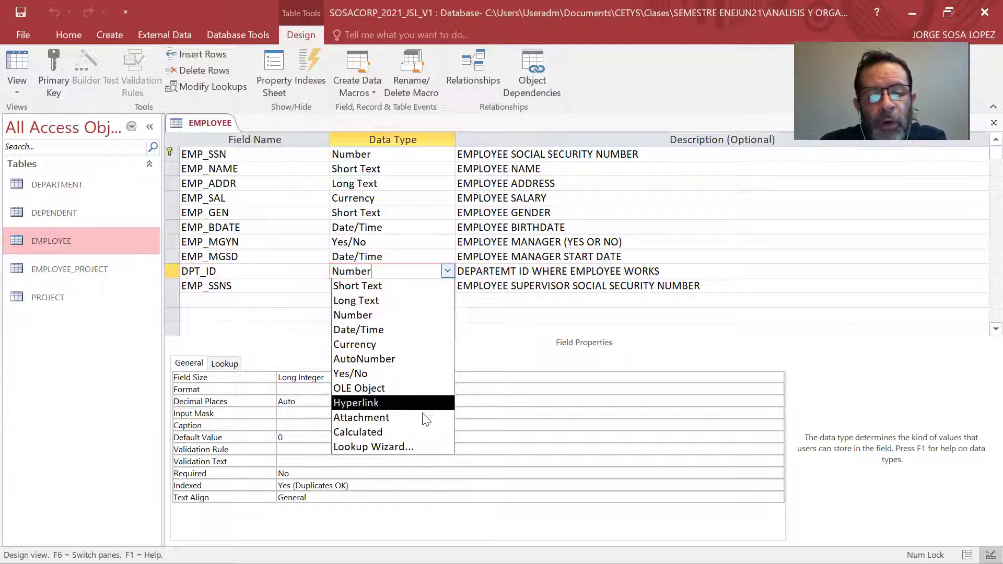
Pick Lookup Wizard as DPT_ID's data type, taking values from another table or query.
click(406, 448)
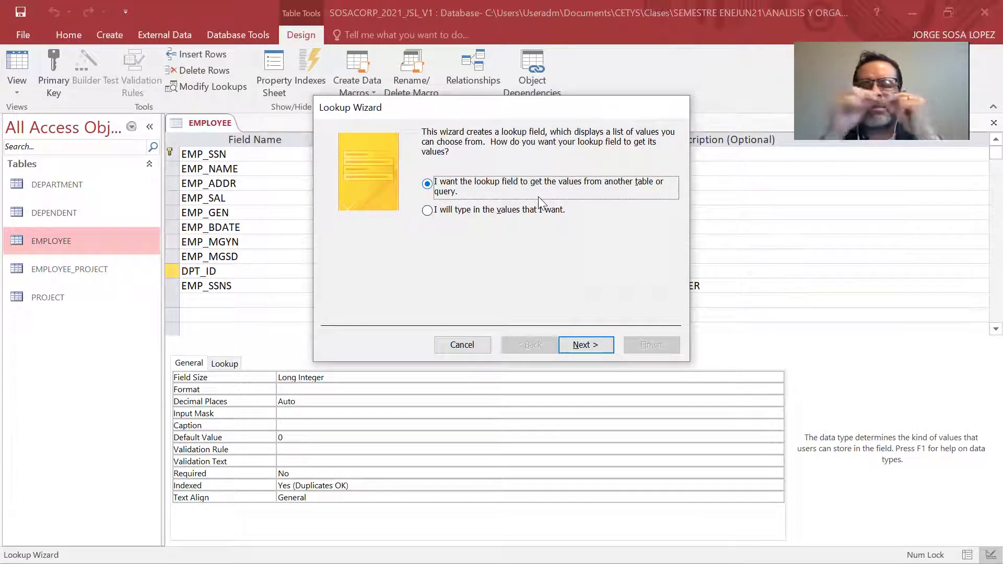
key(alt+Tab)
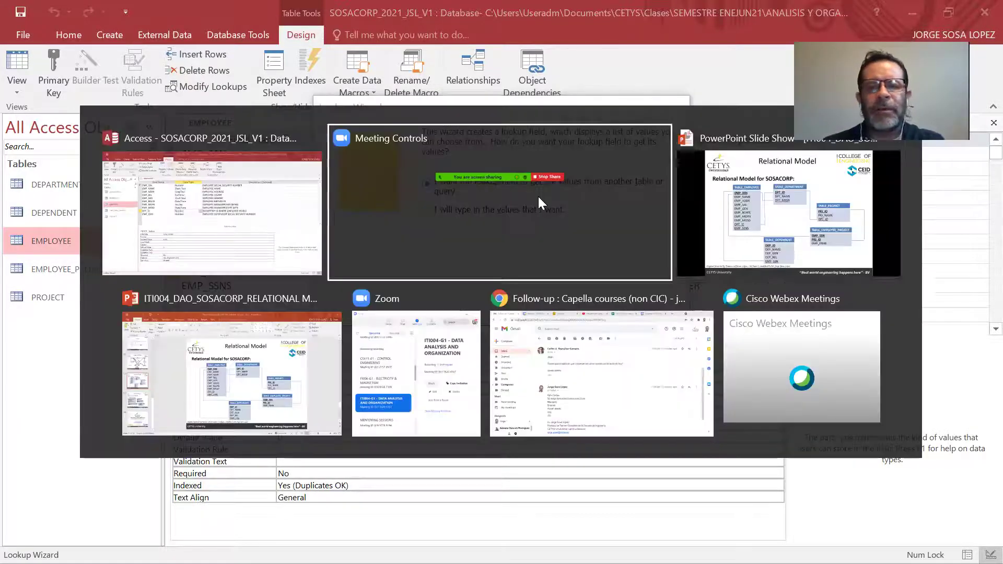
key(alt+Tab)
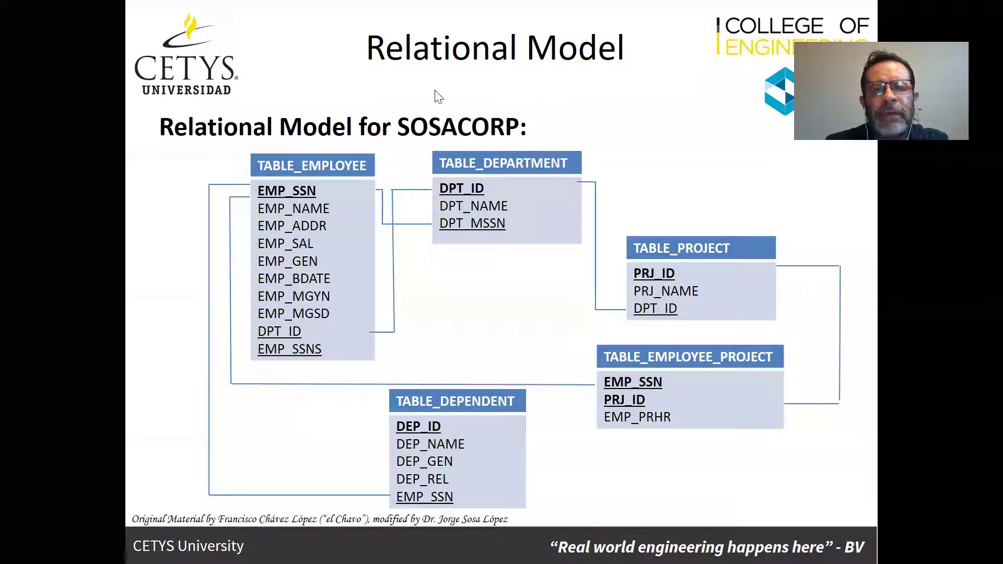
right_click(699, 106)
click(468, 222)
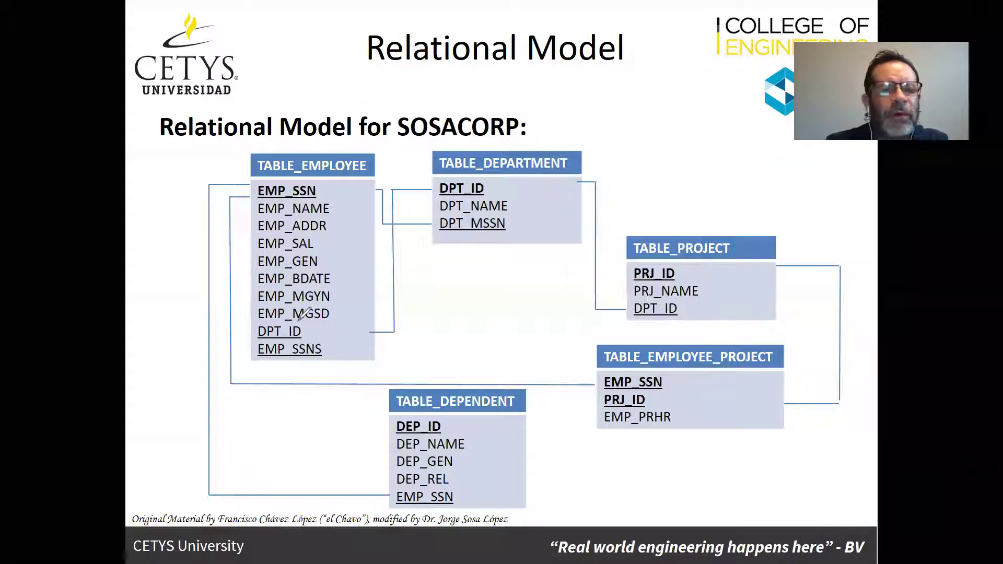
mouse_move(298, 322)
mouse_down()
mouse_move(246, 326)
mouse_move(305, 338)
mouse_move(301, 321)
mouse_up()
mouse_move(558, 176)
mouse_down()
mouse_move(551, 161)
mouse_move(590, 136)
mouse_up()
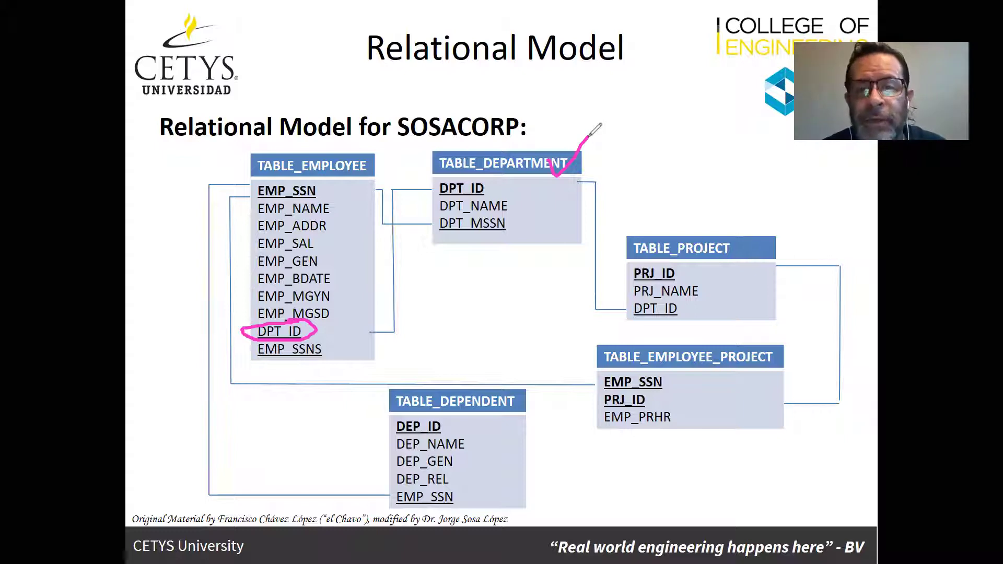
key(ctrl+z)
key(ctrl+z)
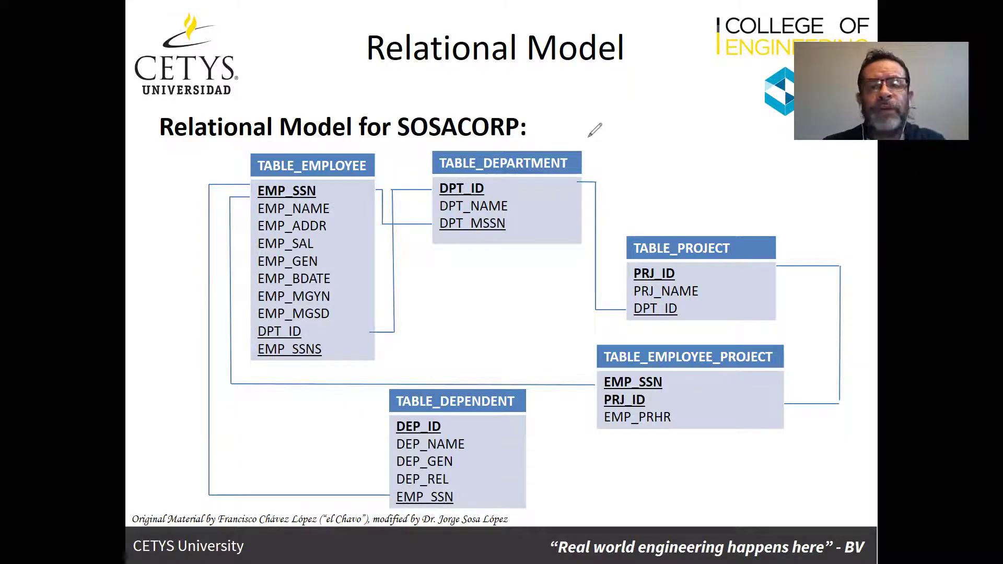
key(alt+Tab)
key(alt+Tab)
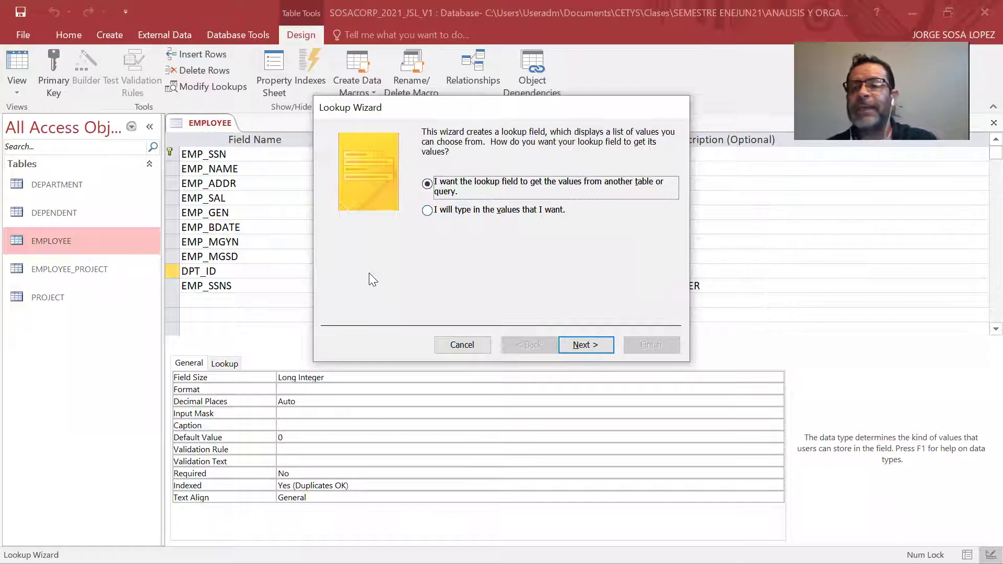
Point the DPT_ID lookup at the DEPARTMENT table and add its DPT_ID field as the column.
click(602, 343)
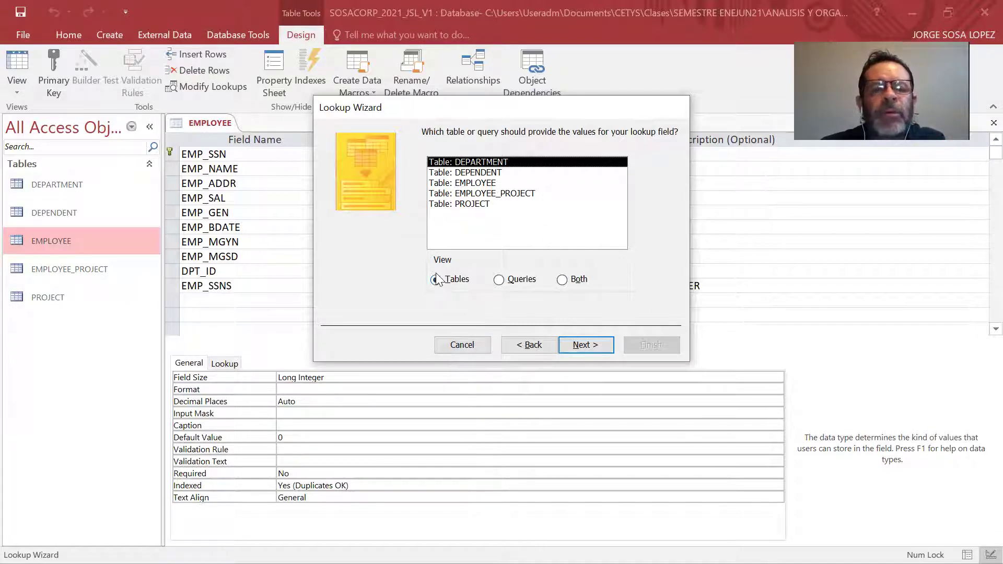
click(500, 281)
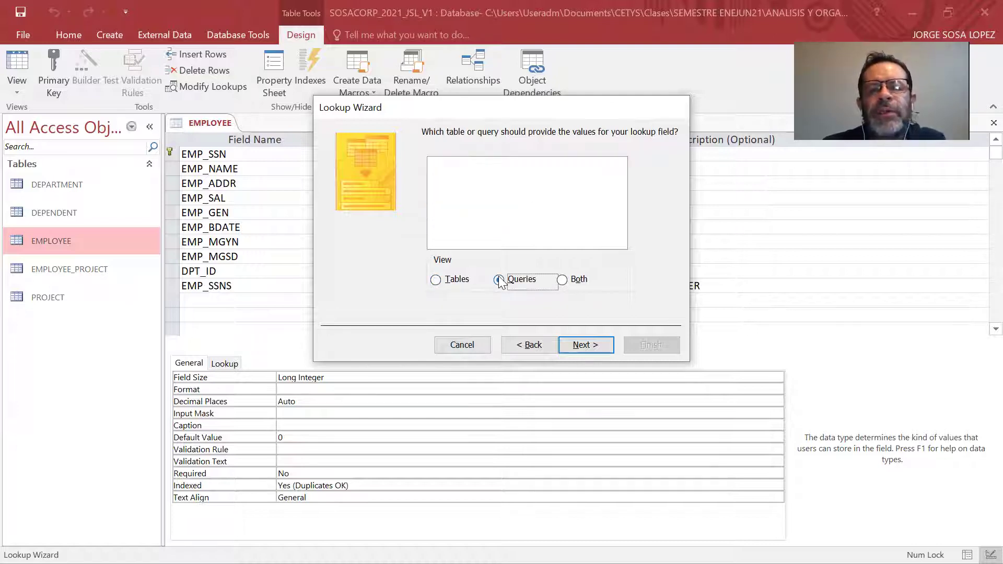
click(436, 281)
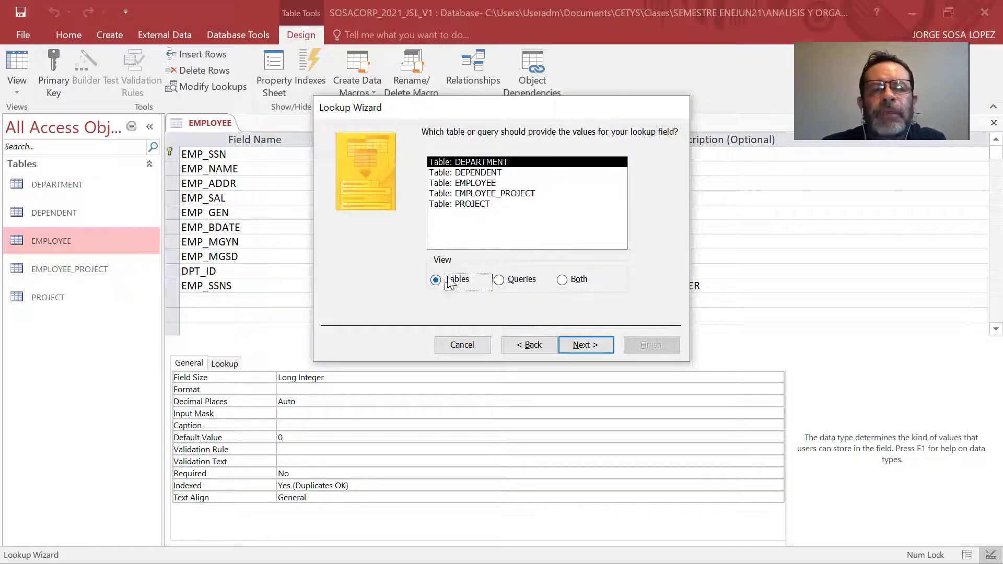
click(482, 163)
click(585, 346)
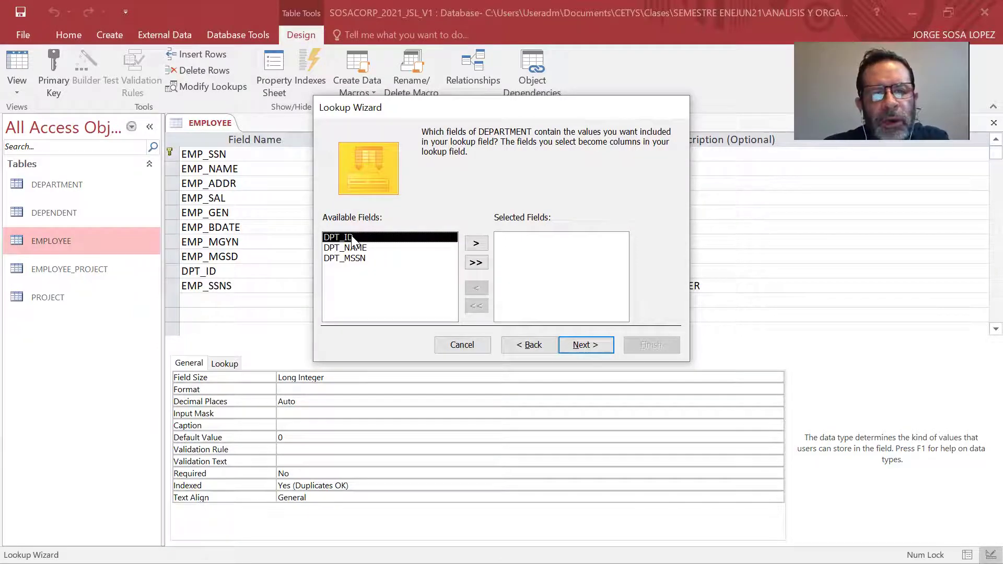
click(477, 245)
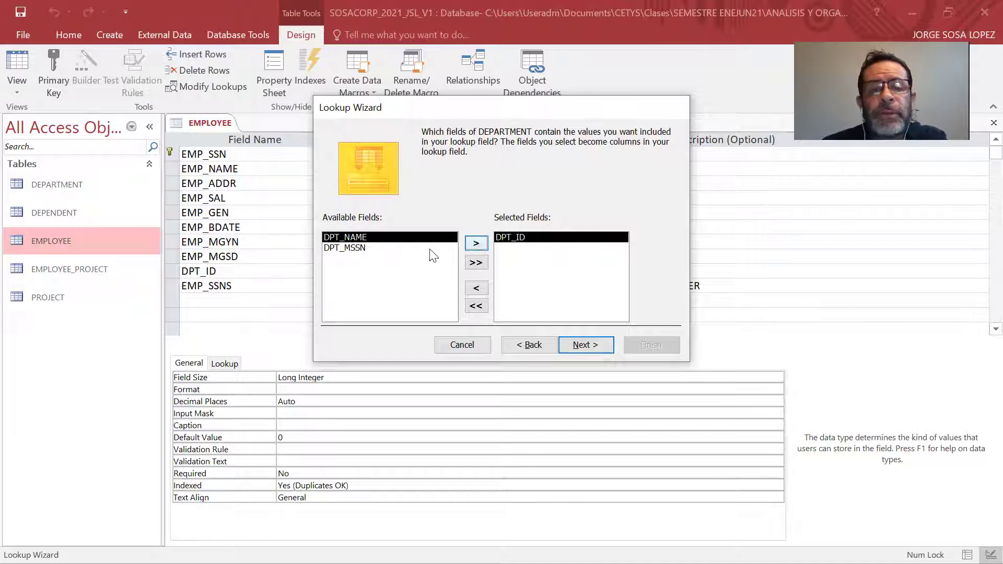
click(585, 345)
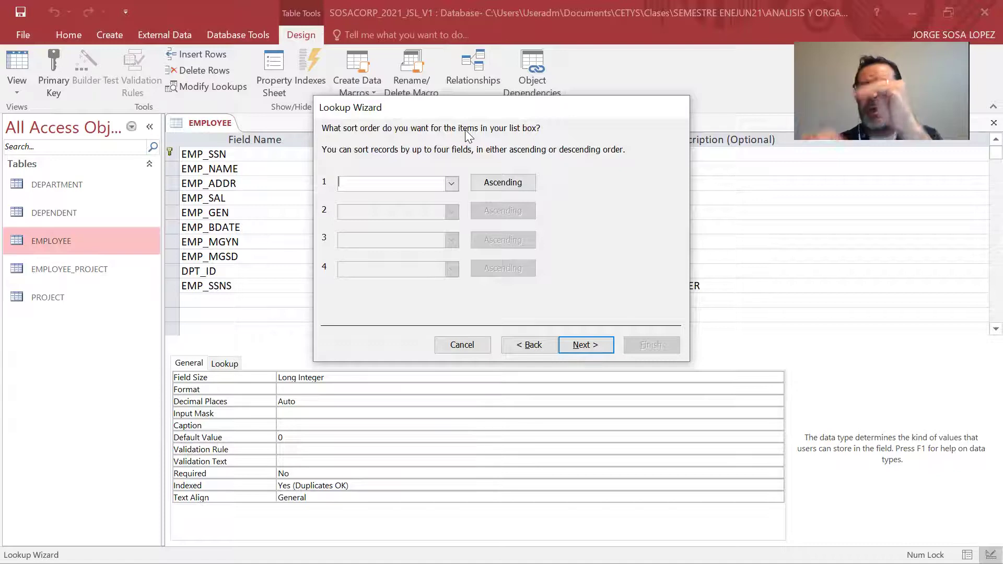
Leave the DPT_ID lookup unsorted, keep the default column width and DPT_ID label, and finish.
click(451, 183)
click(457, 186)
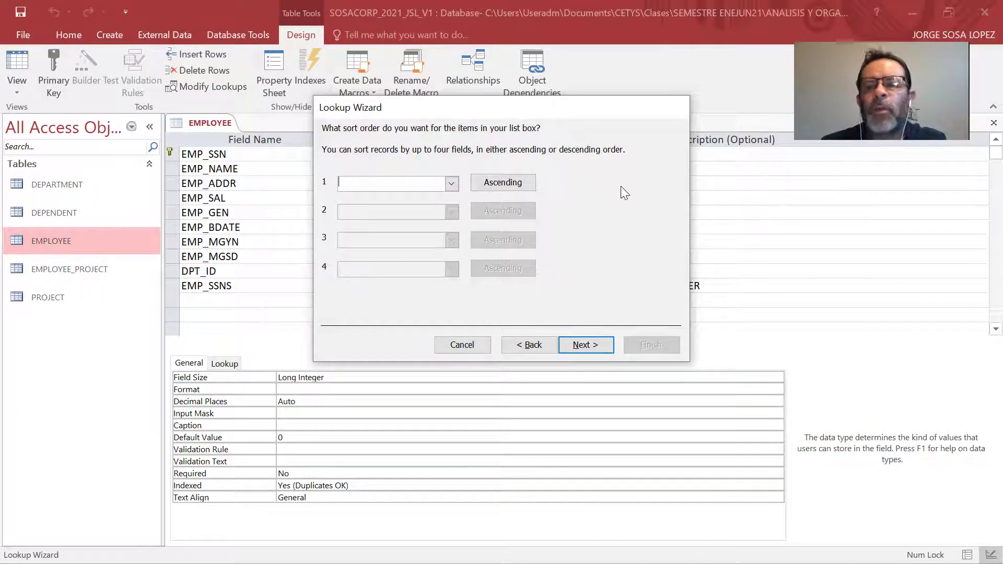
click(453, 184)
click(436, 209)
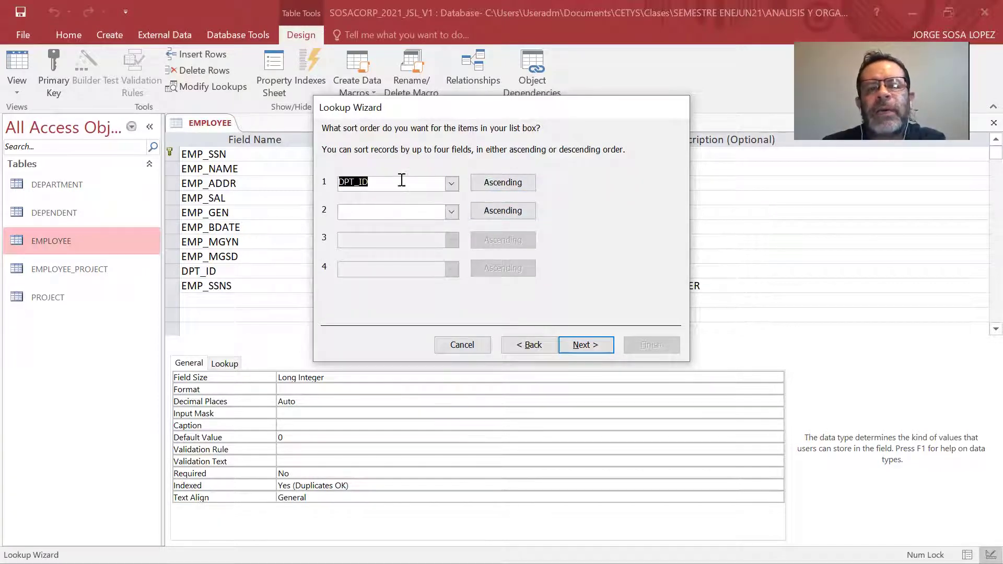
click(531, 347)
click(581, 345)
click(451, 183)
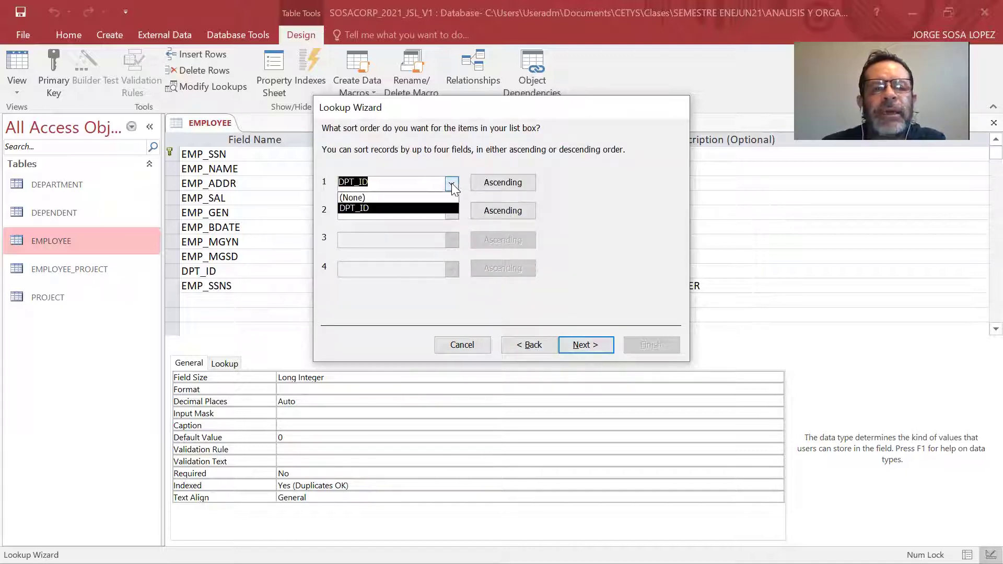
click(448, 197)
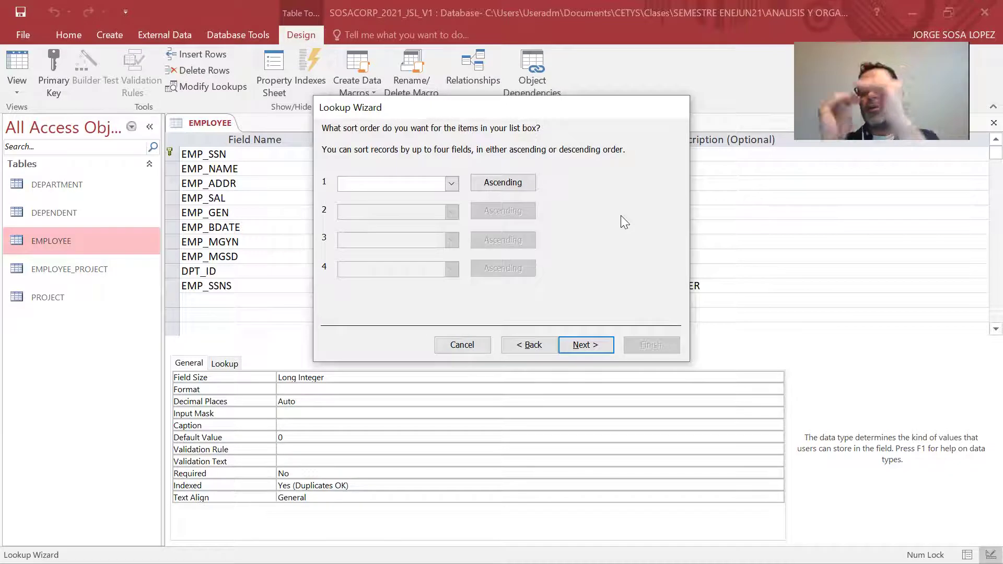
click(581, 345)
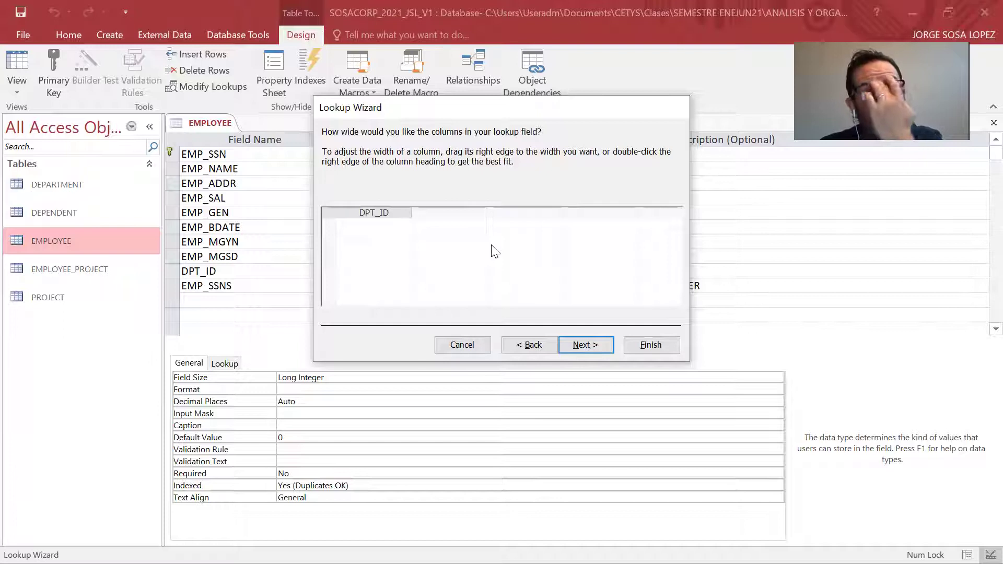
click(588, 347)
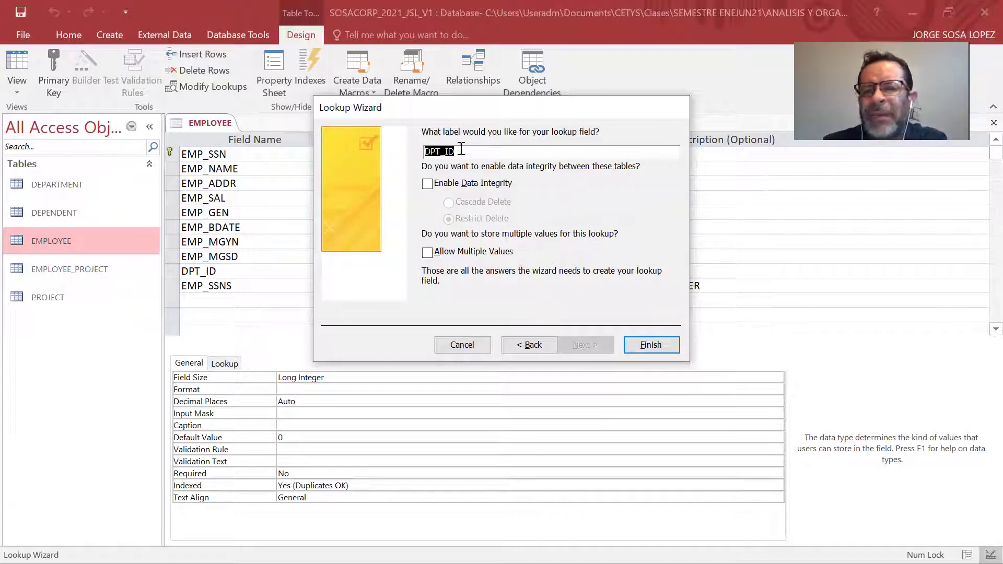
click(643, 346)
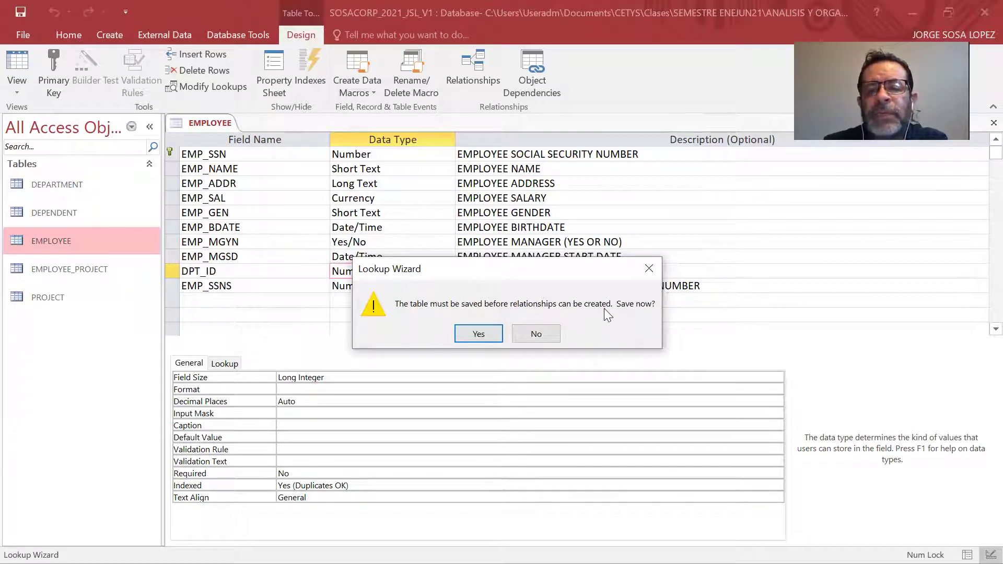
Save the EMPLOYEE table and start the Lookup Wizard for the EMP_SSNS field.
click(479, 334)
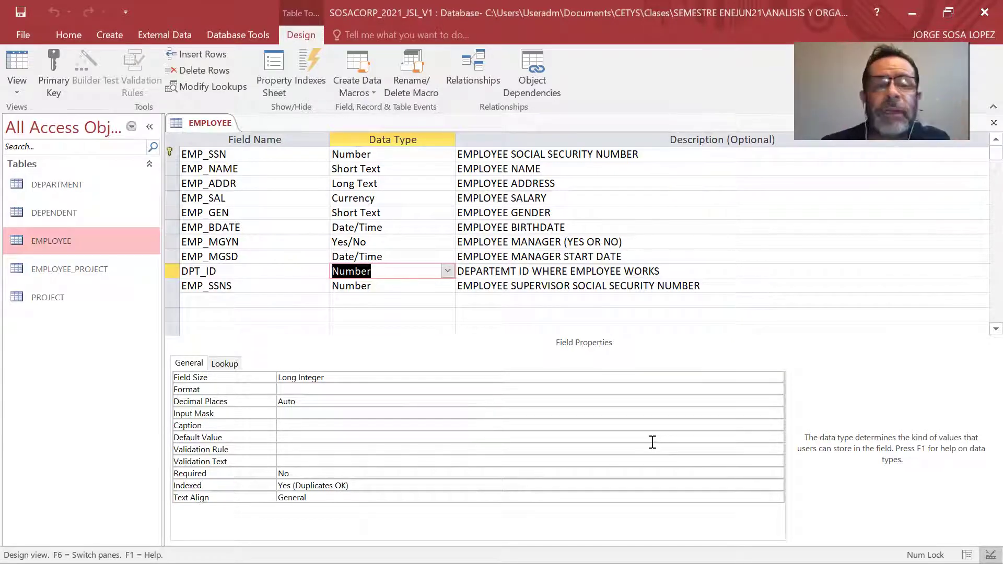
click(412, 291)
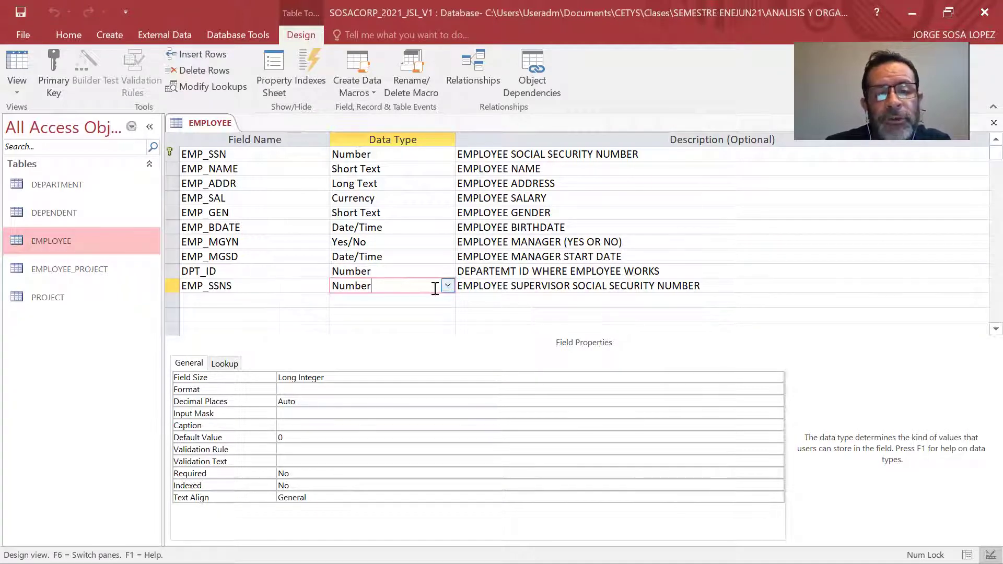
click(447, 286)
click(402, 462)
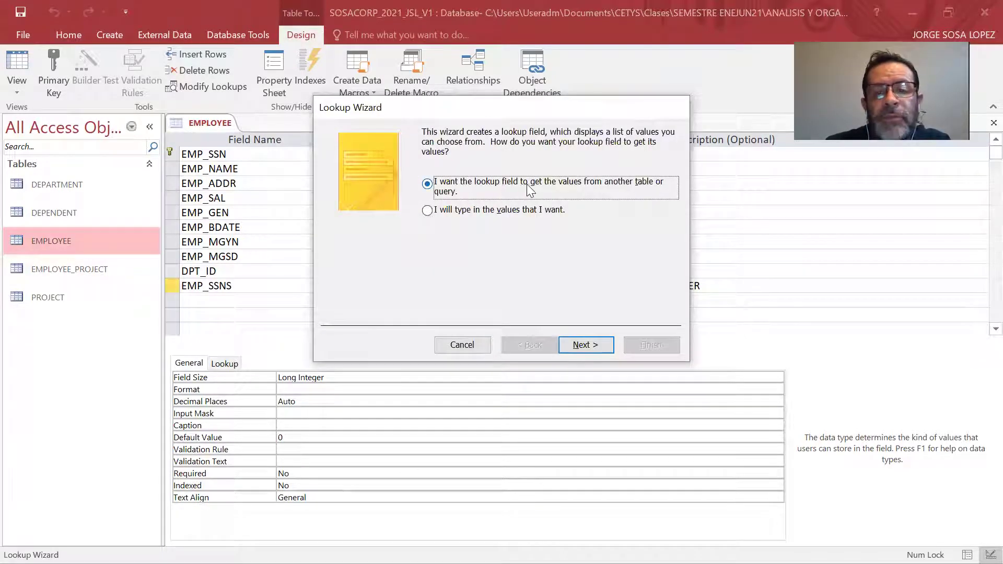
Base the EMP_SSNS lookup on EMPLOYEE's EMP_SSN, finish the wizard, and save the table.
click(593, 347)
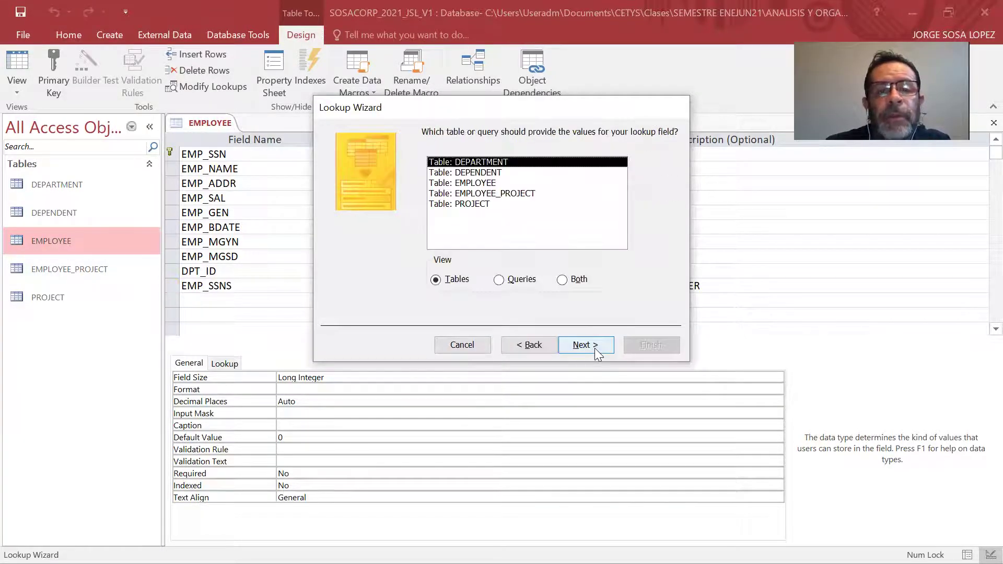
click(471, 186)
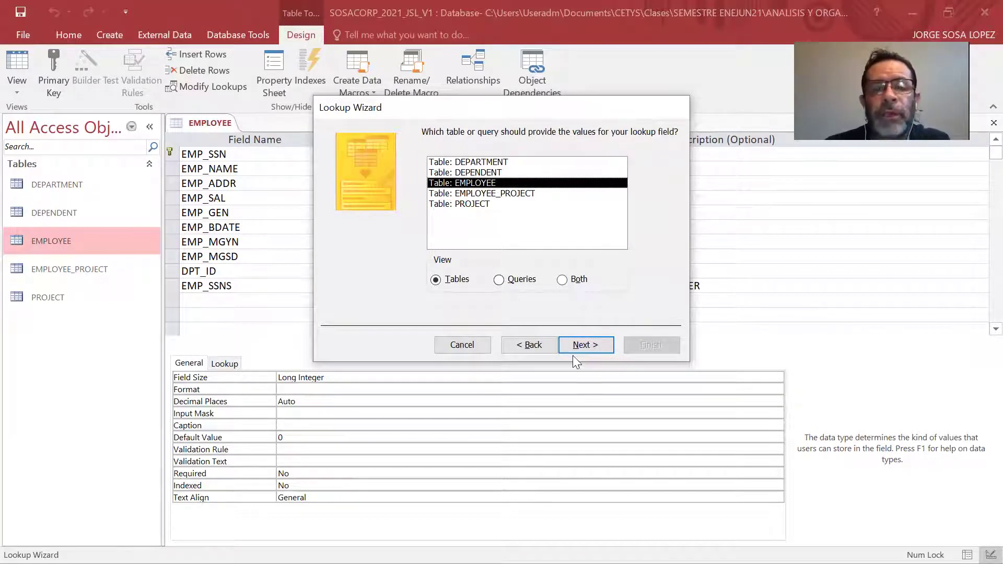
click(585, 345)
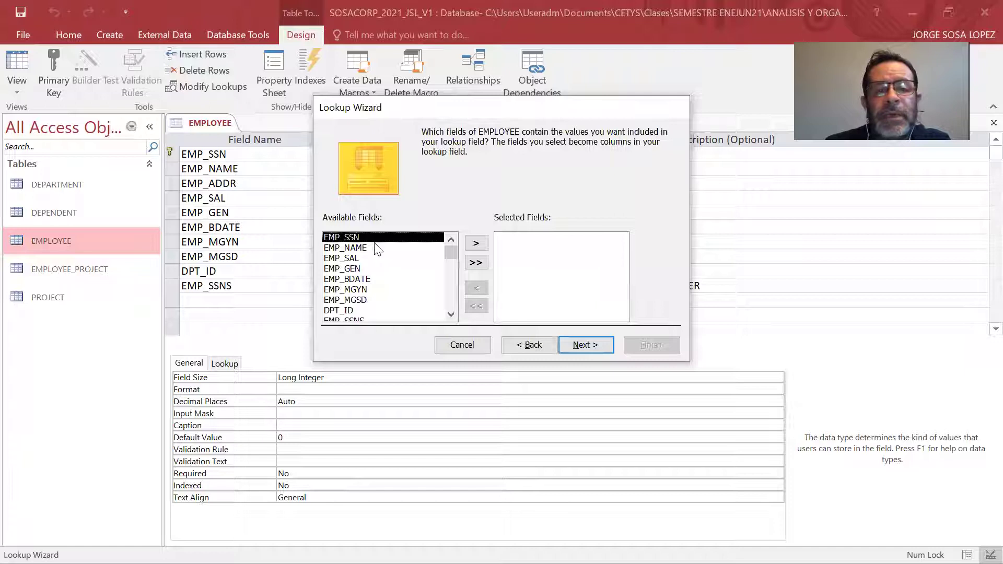
click(481, 247)
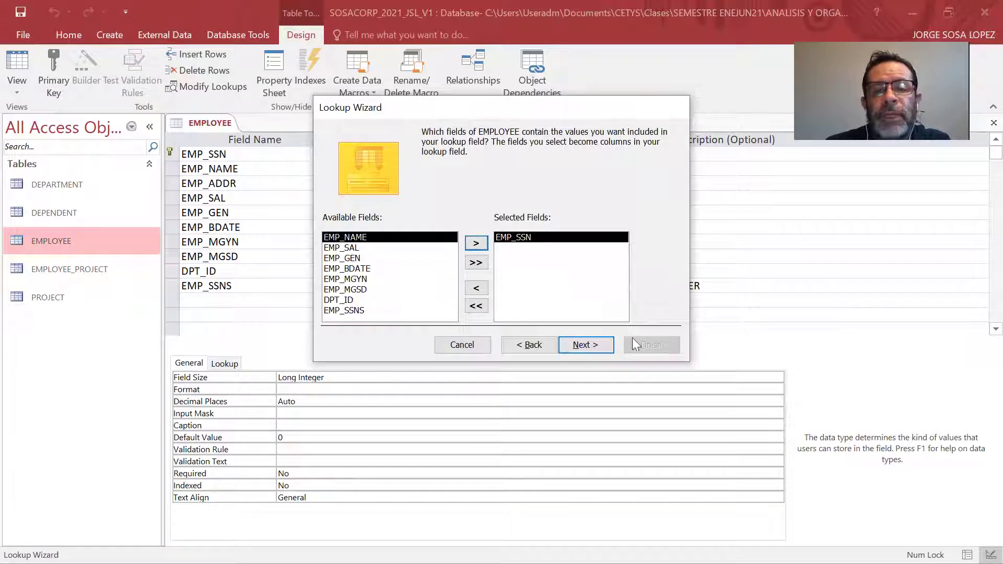
click(599, 348)
click(601, 347)
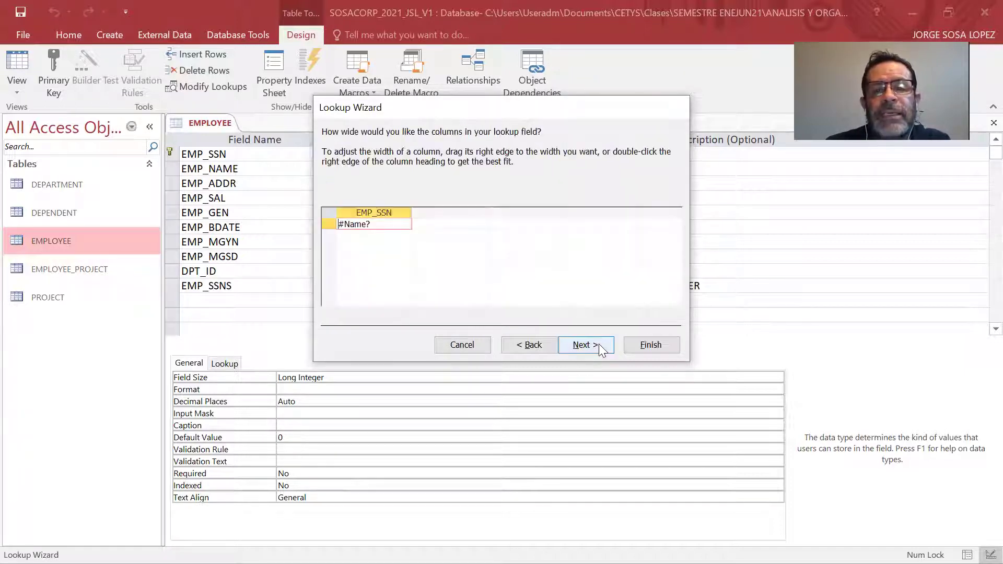
click(584, 346)
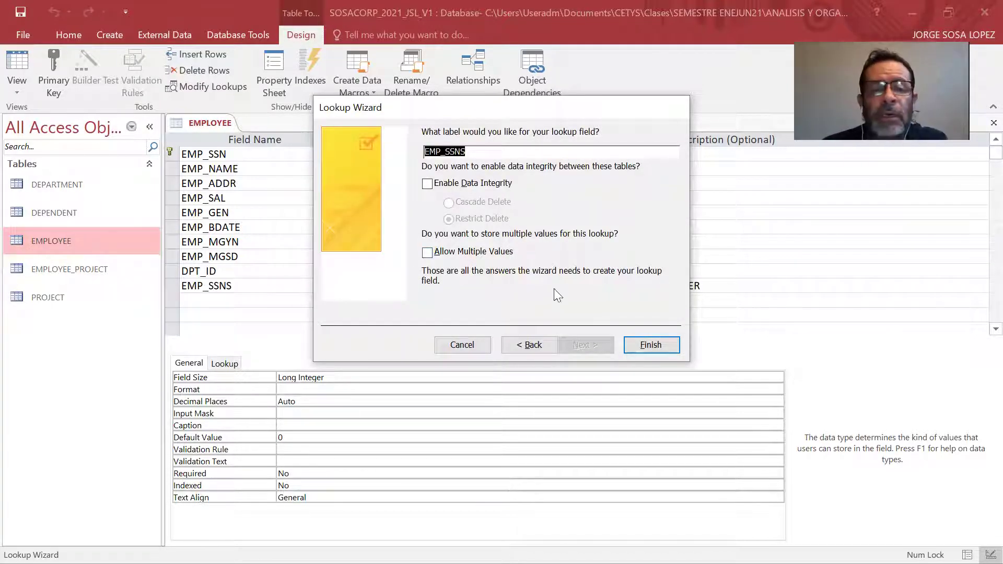
click(642, 342)
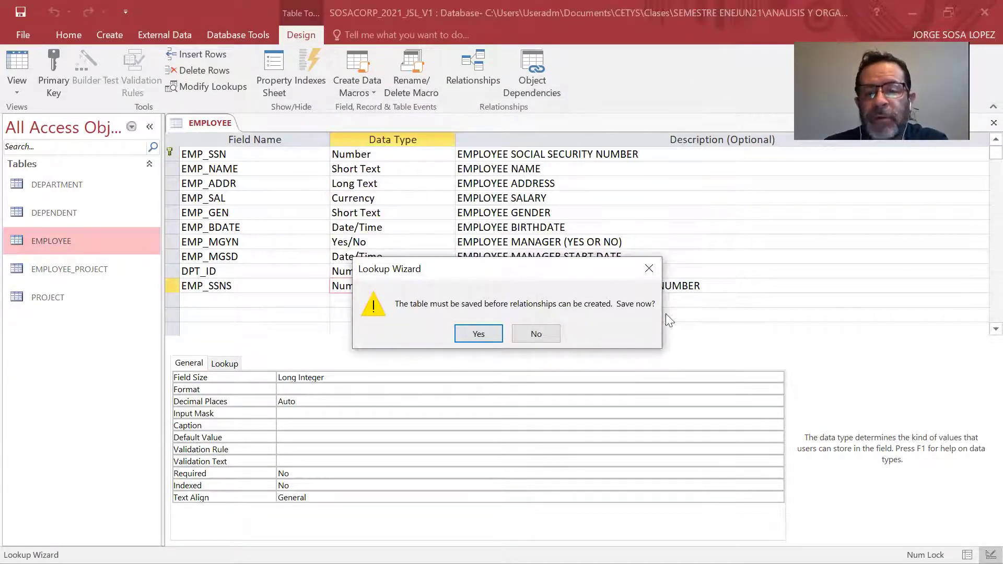
click(481, 335)
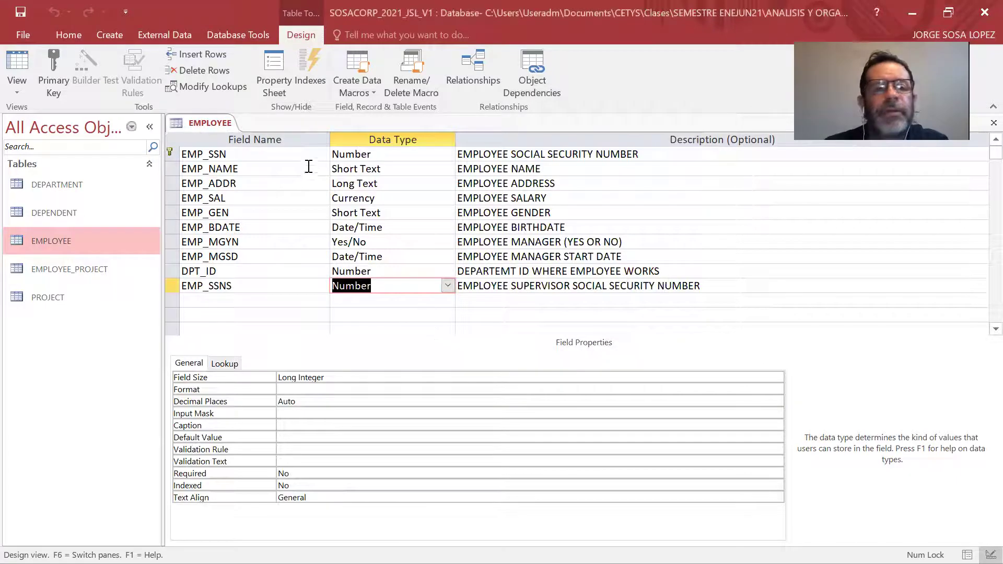
Close all open database objects, review the relational model slideshow, and return to Access.
right_click(217, 124)
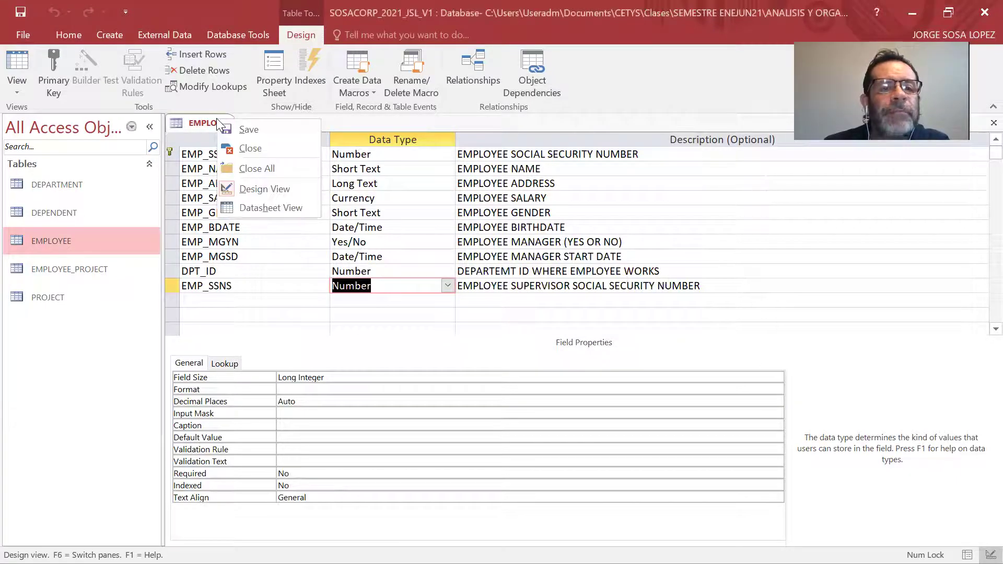
click(250, 168)
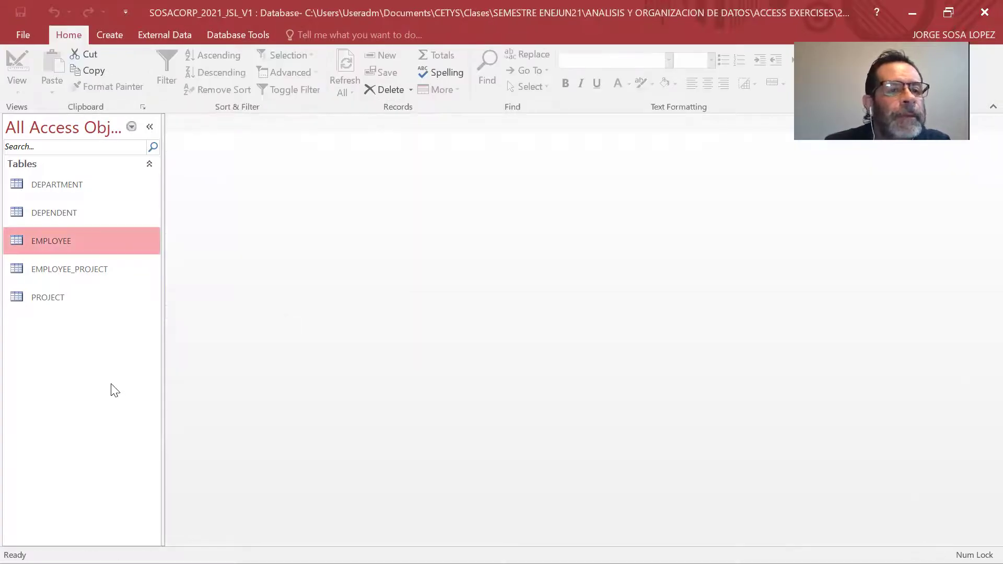
key(alt+Tab)
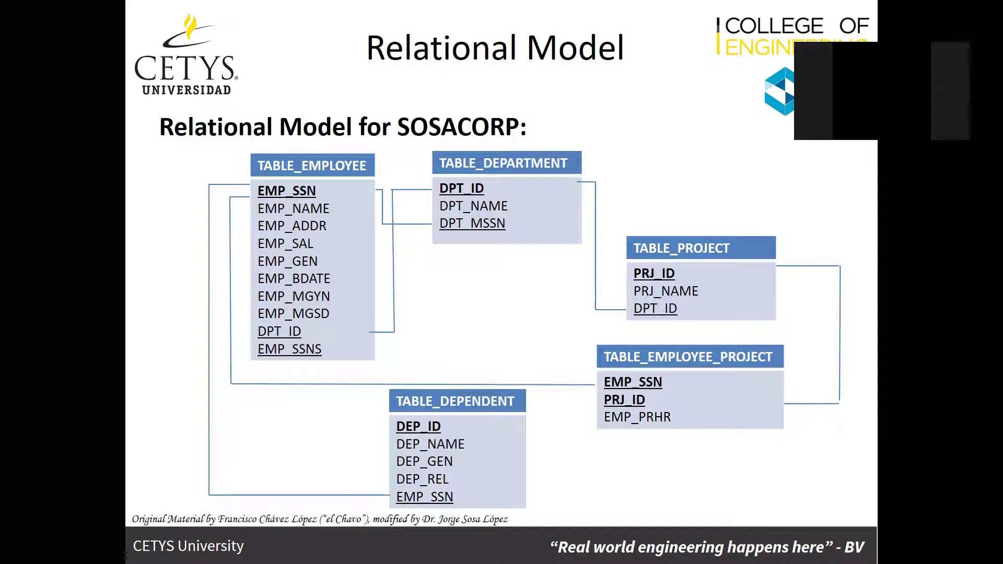
key(alt+Tab)
key(alt+Tab)
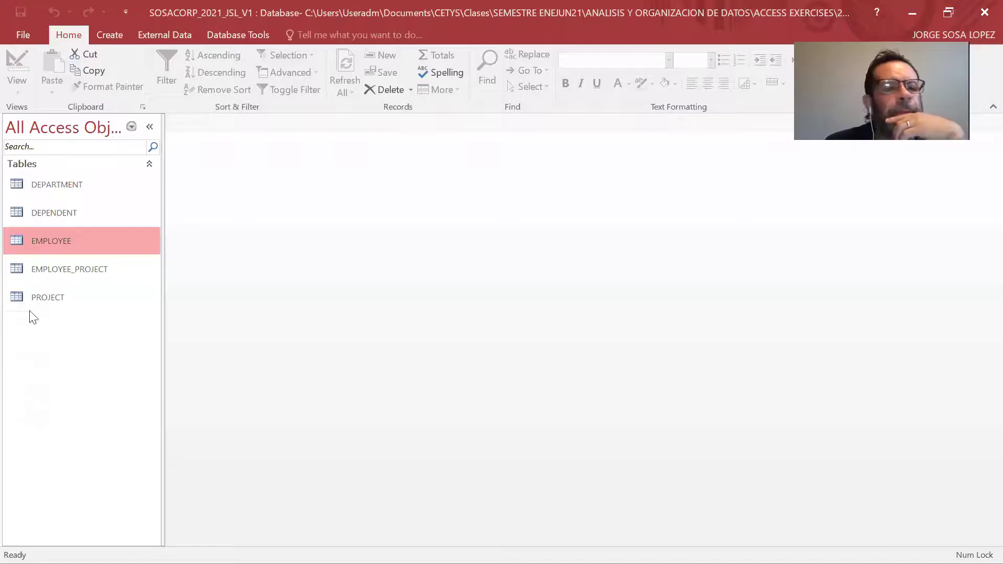
Open the PROJECT table in Design View and start a Lookup Wizard on DPT_ID.
double_click(89, 298)
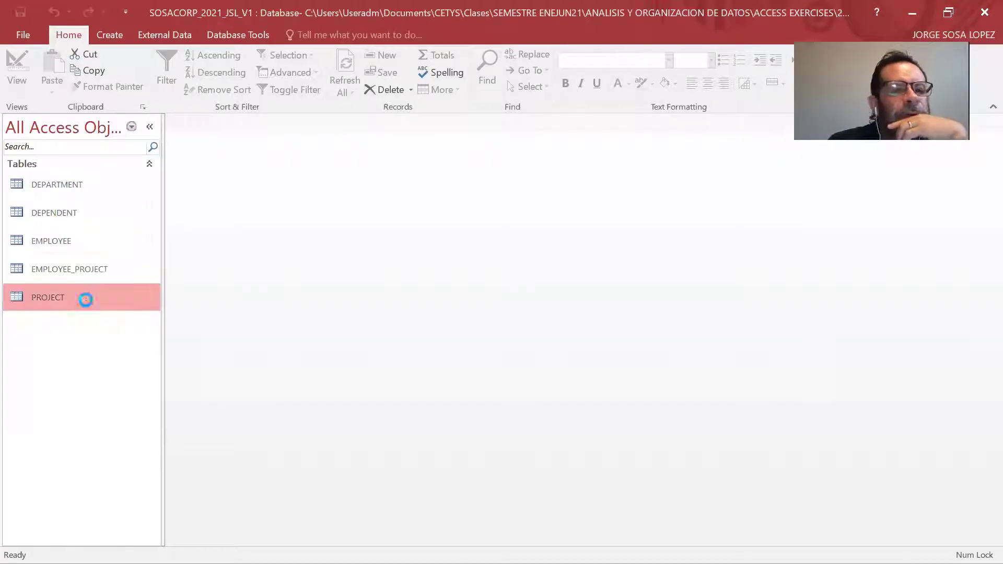
click(7, 92)
click(21, 142)
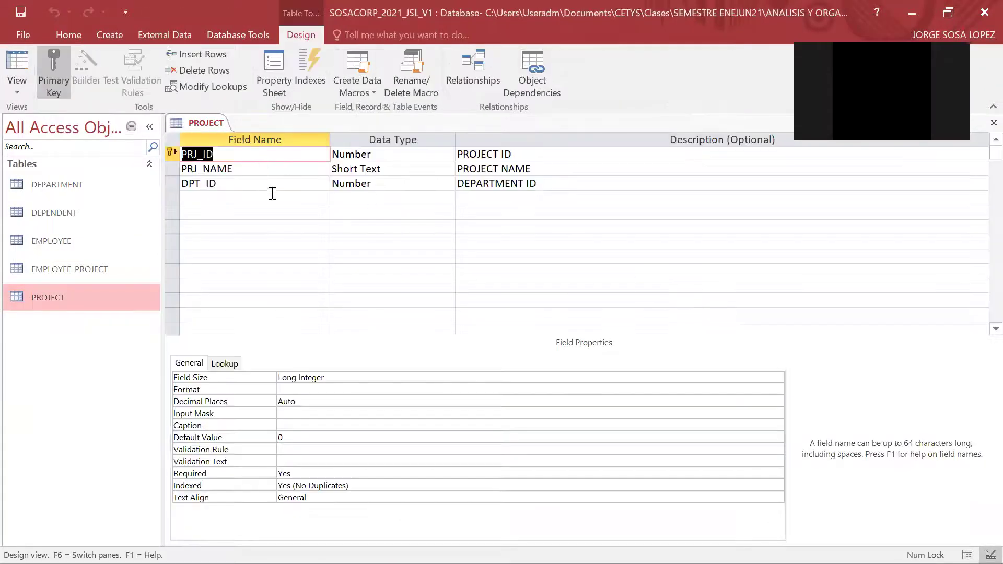
click(243, 189)
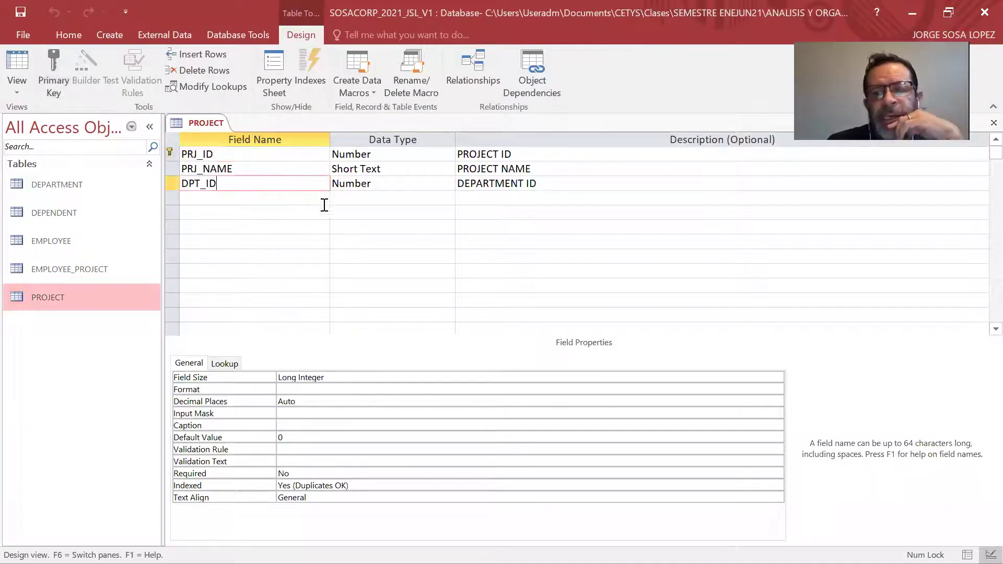
click(429, 177)
click(448, 182)
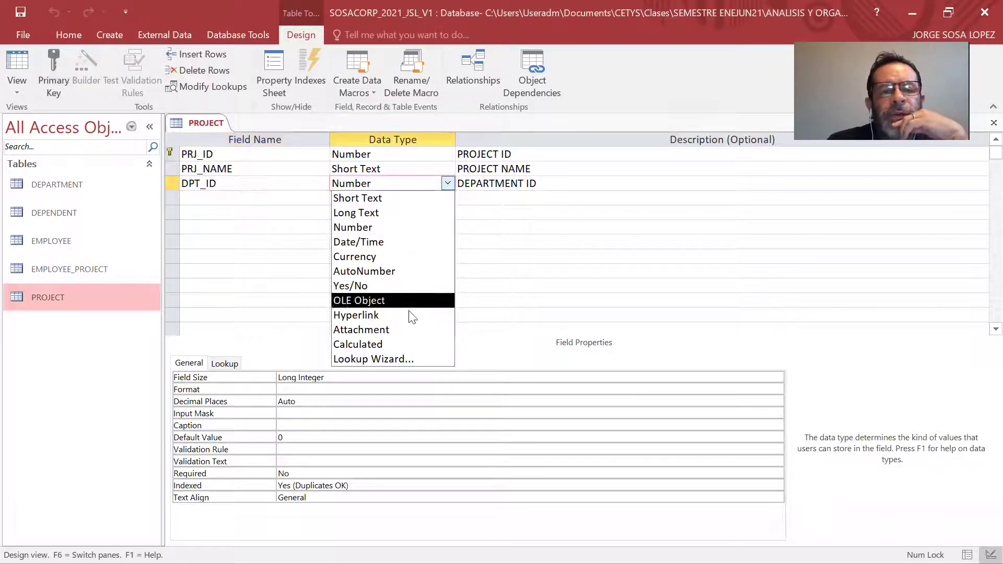
click(403, 352)
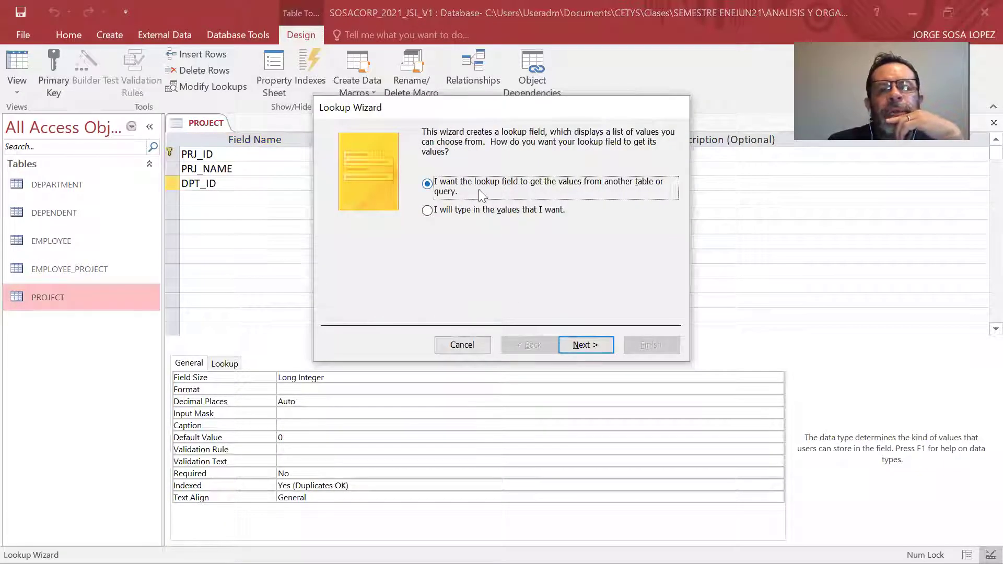
Base PROJECT's DPT_ID lookup on DEPARTMENT.DPT_ID, finish, save, and close all objects.
click(594, 342)
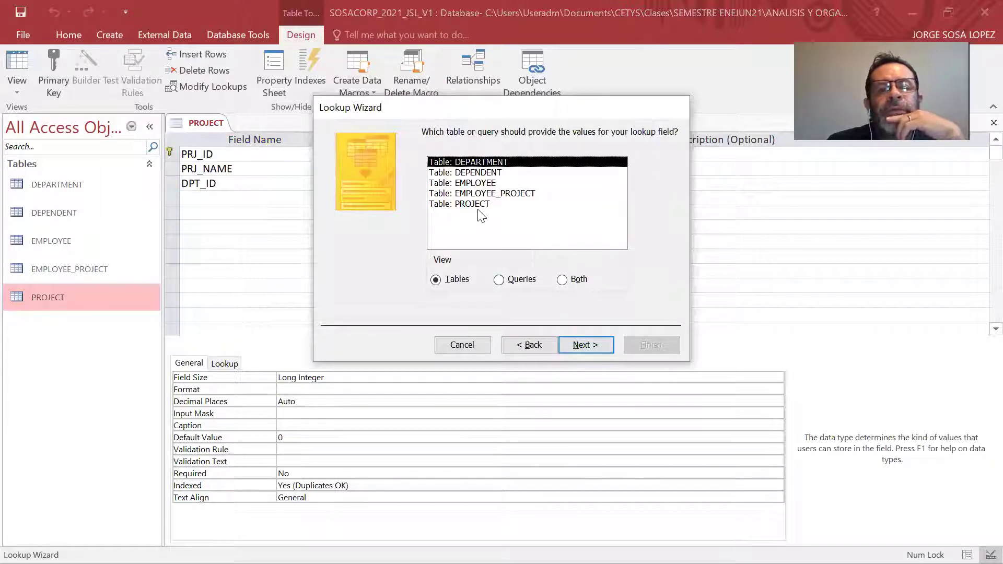
click(586, 349)
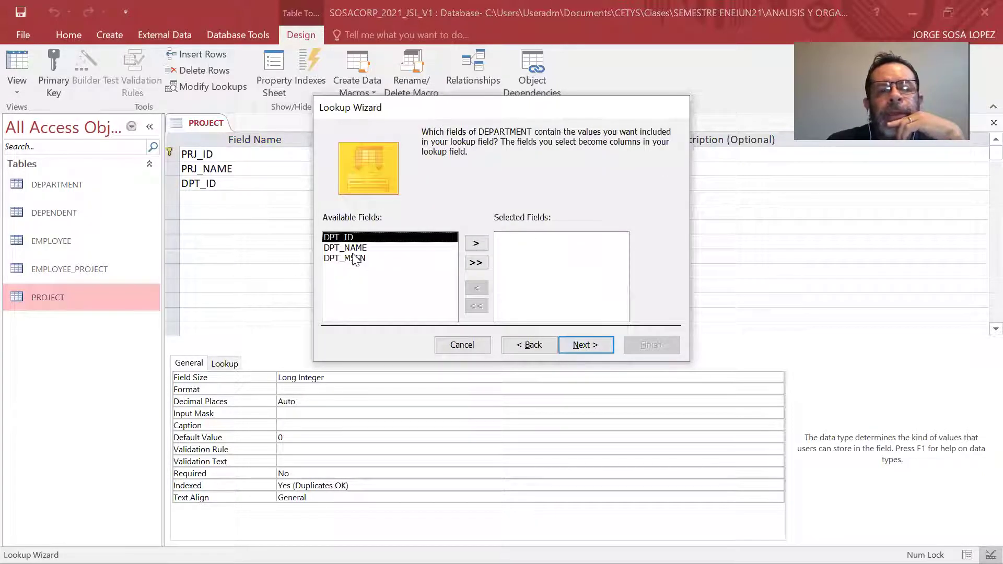
click(478, 242)
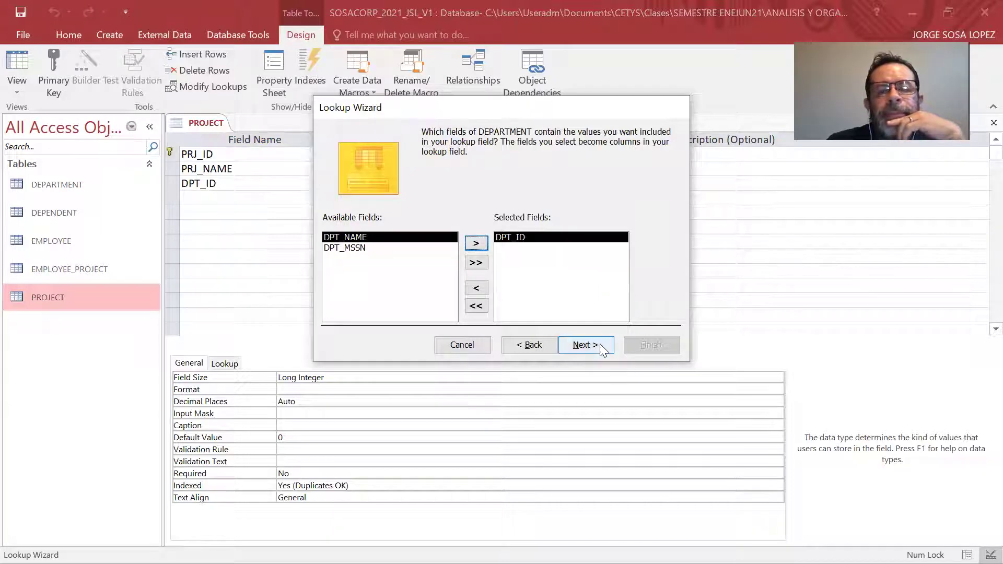
click(601, 348)
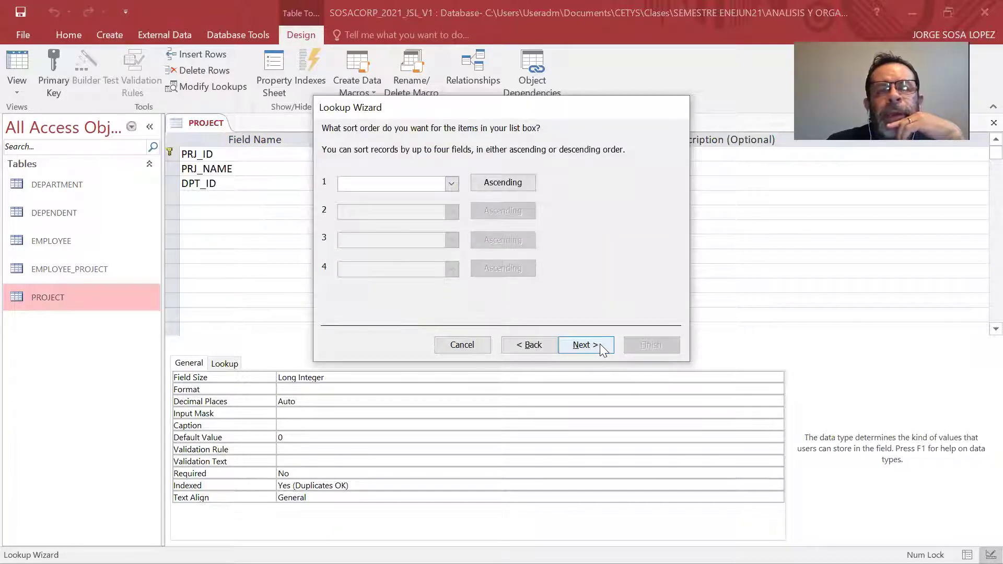
click(600, 348)
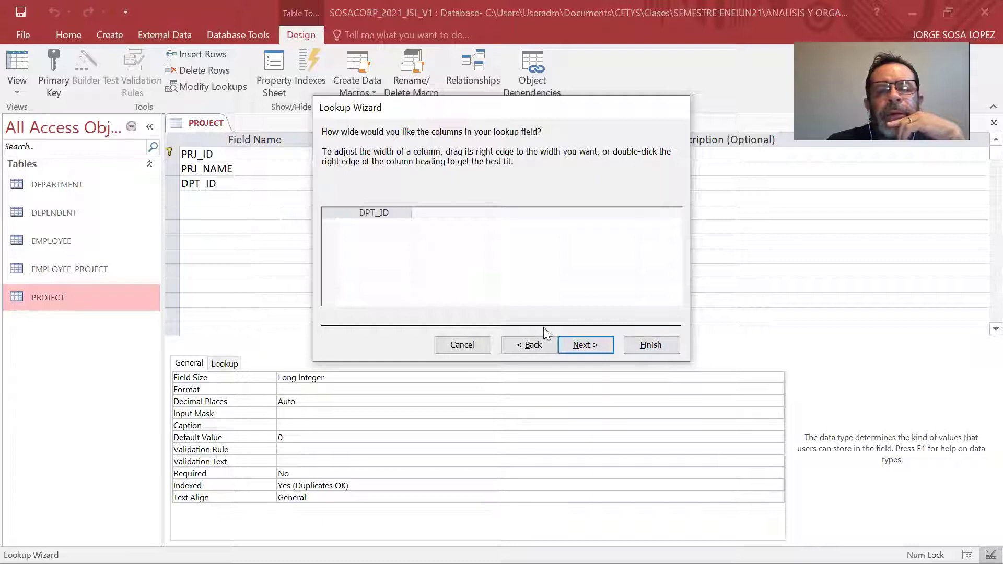
click(586, 345)
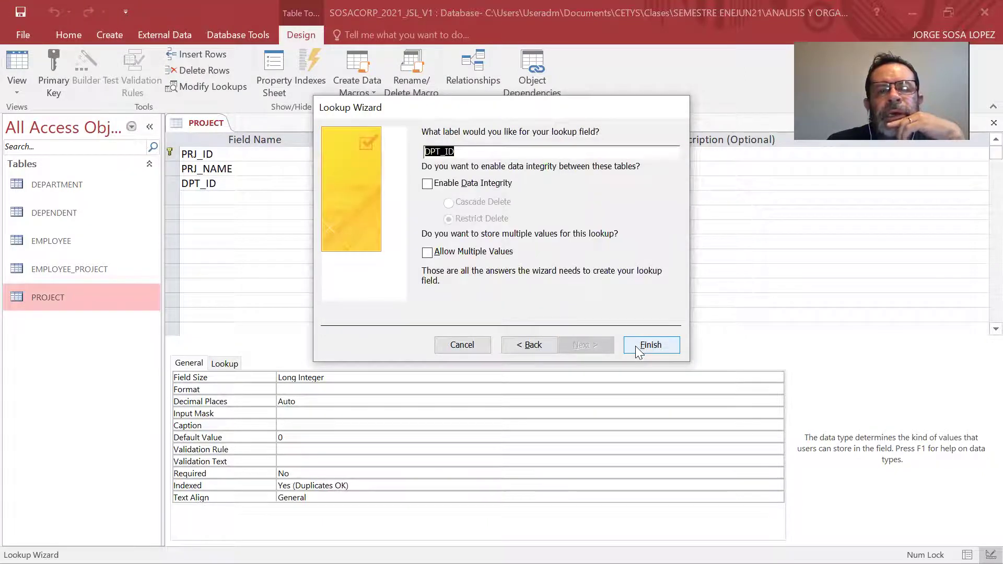
click(637, 346)
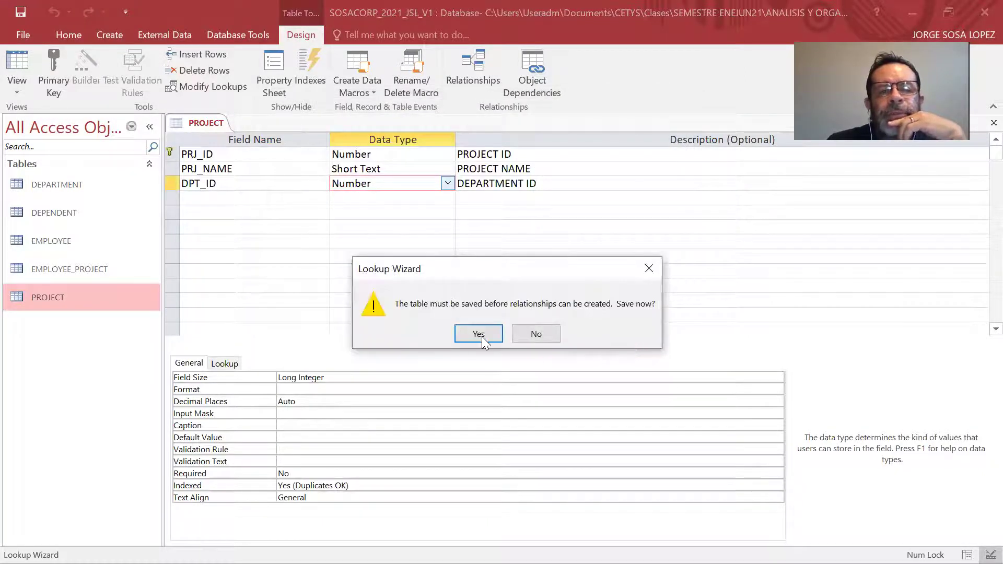
click(478, 335)
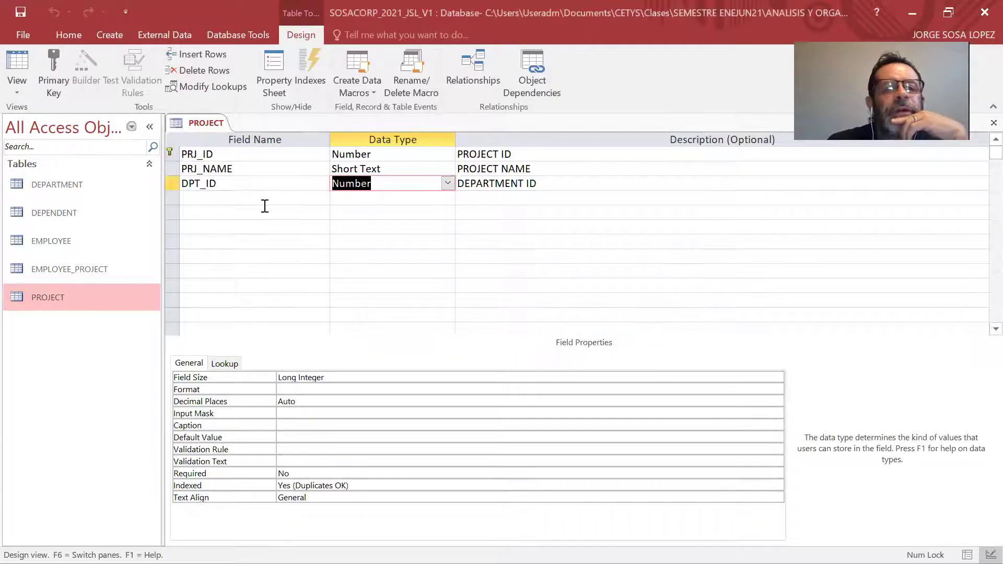
right_click(211, 123)
click(239, 170)
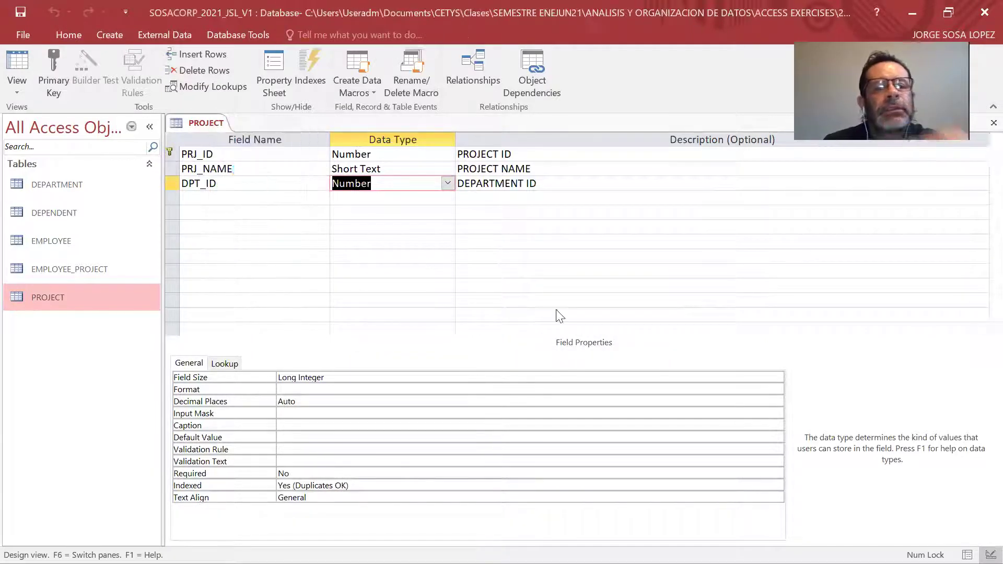
Check off DPT_ID/EMP_SSNS in TABLE_EMPLOYEE and DPT_ID in TABLE_PROJECT on the model slide.
key(alt+Tab)
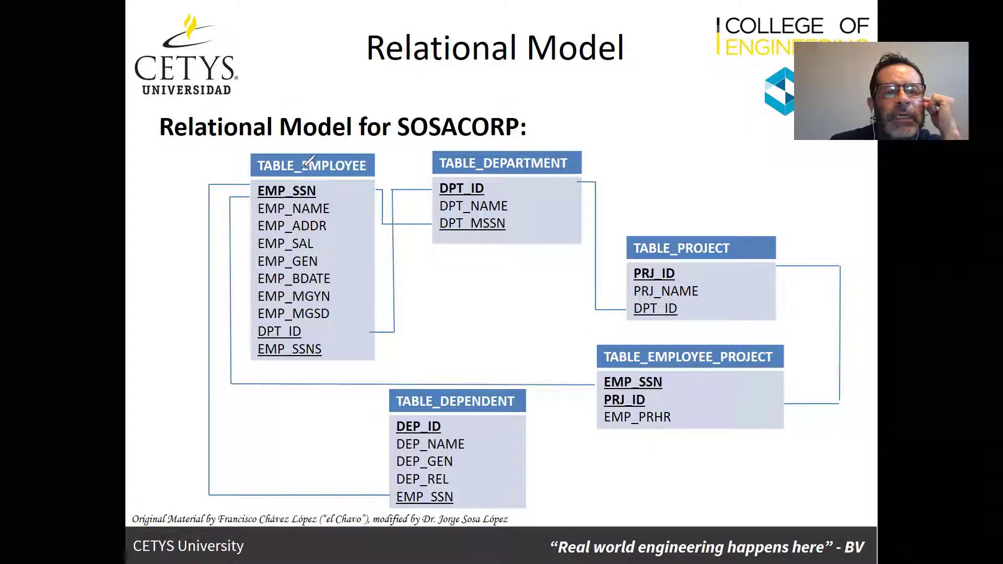
mouse_move(312, 330)
mouse_down()
mouse_move(323, 334)
mouse_move(341, 311)
mouse_up()
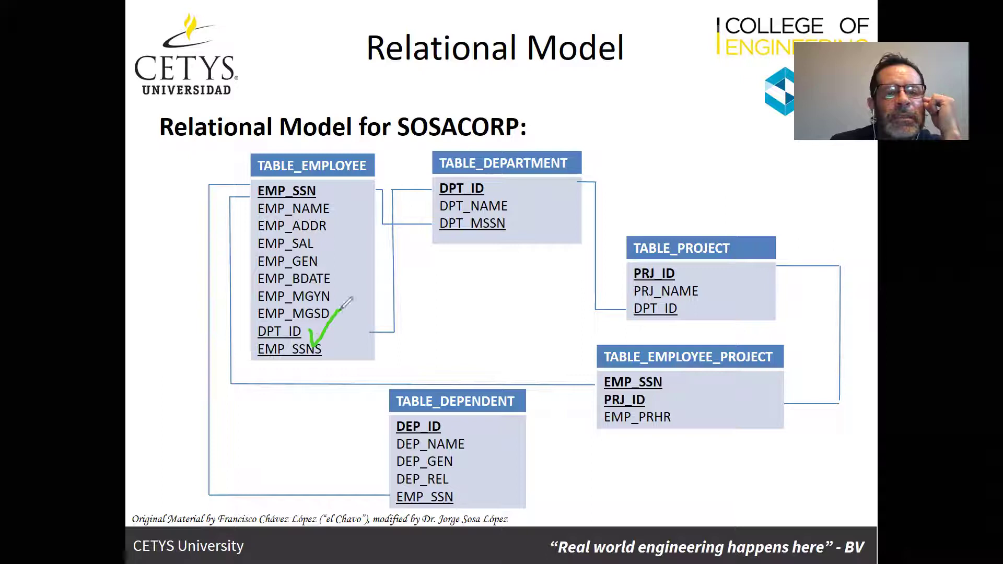
drag(673, 305, 698, 293)
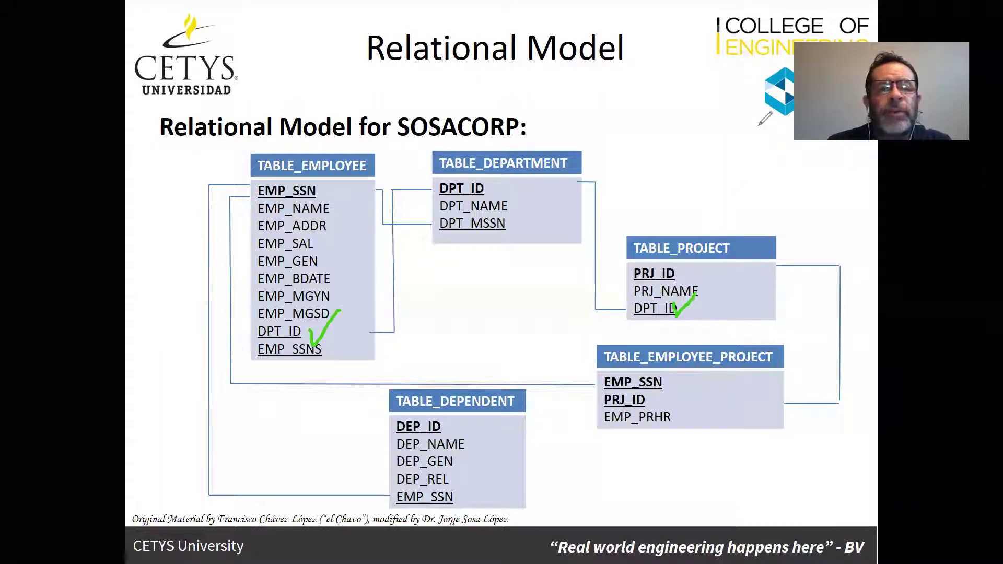
key(alt+Tab)
key(alt+Tab)
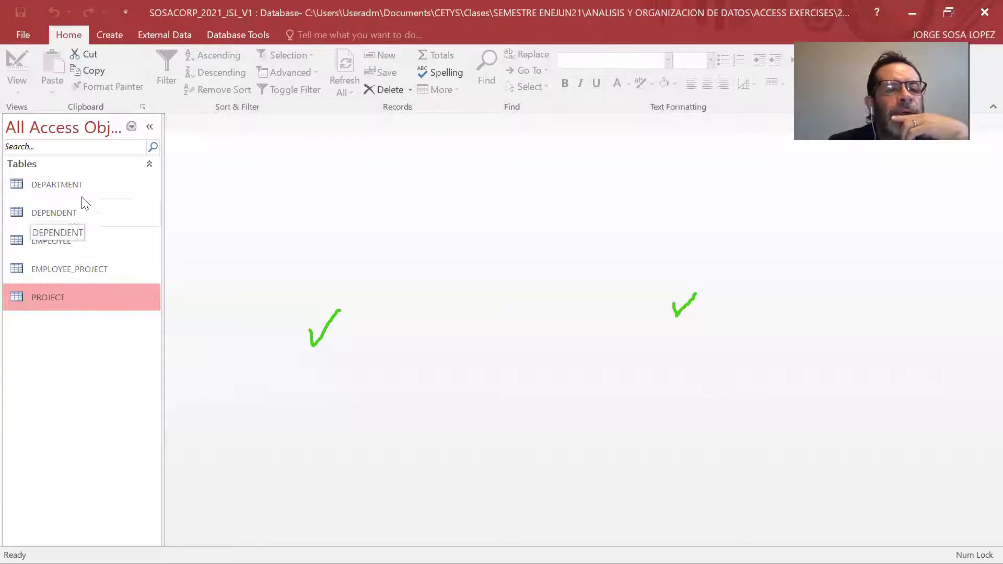
Open the DEPARTMENT table in Design View and start a Lookup Wizard on DPT_MSSN.
double_click(77, 181)
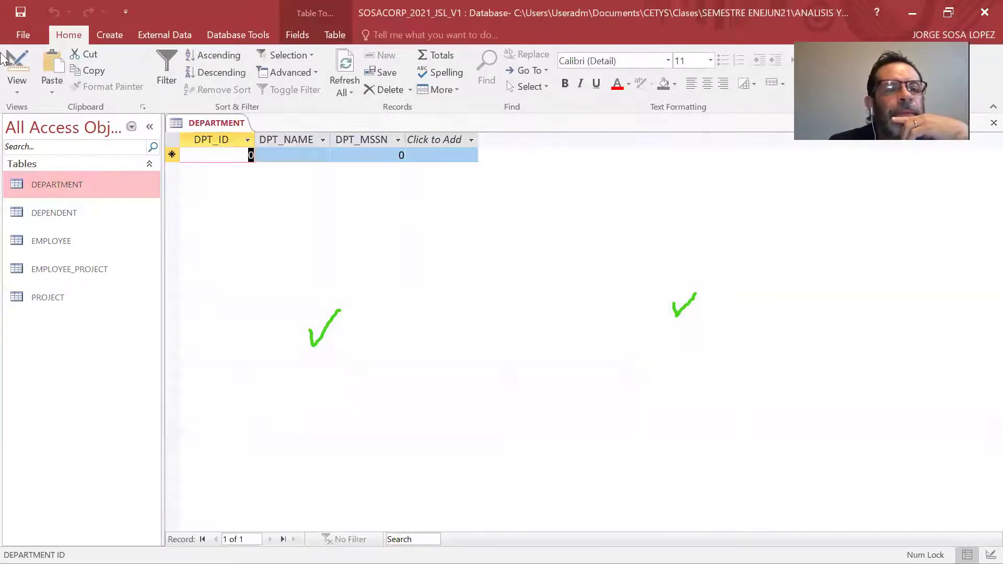
click(17, 86)
click(34, 149)
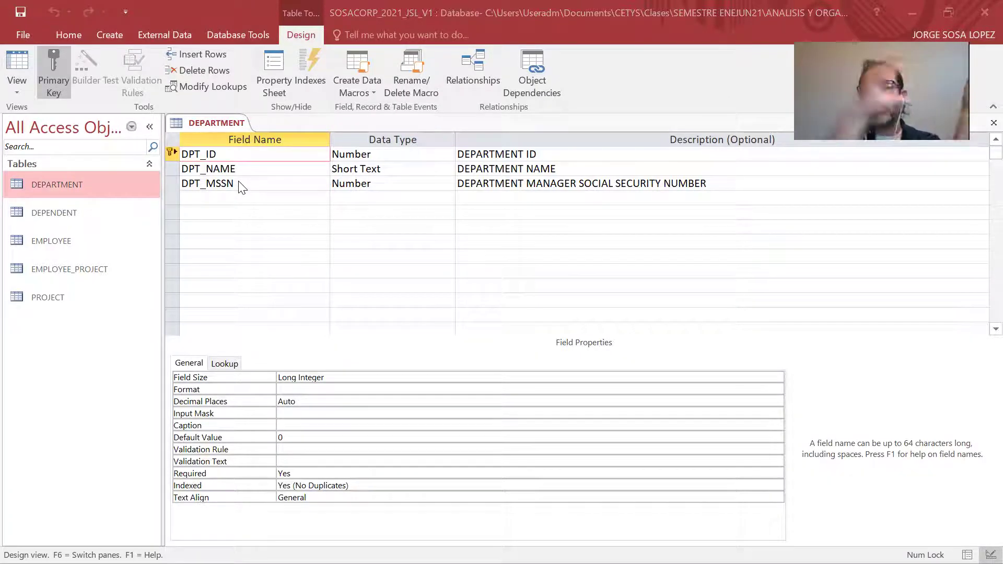
click(405, 183)
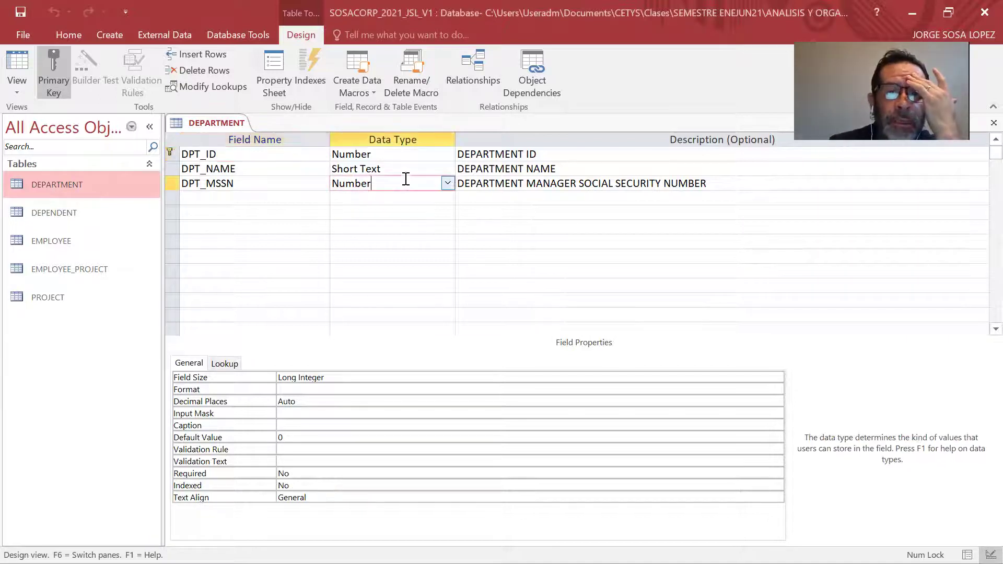
click(448, 184)
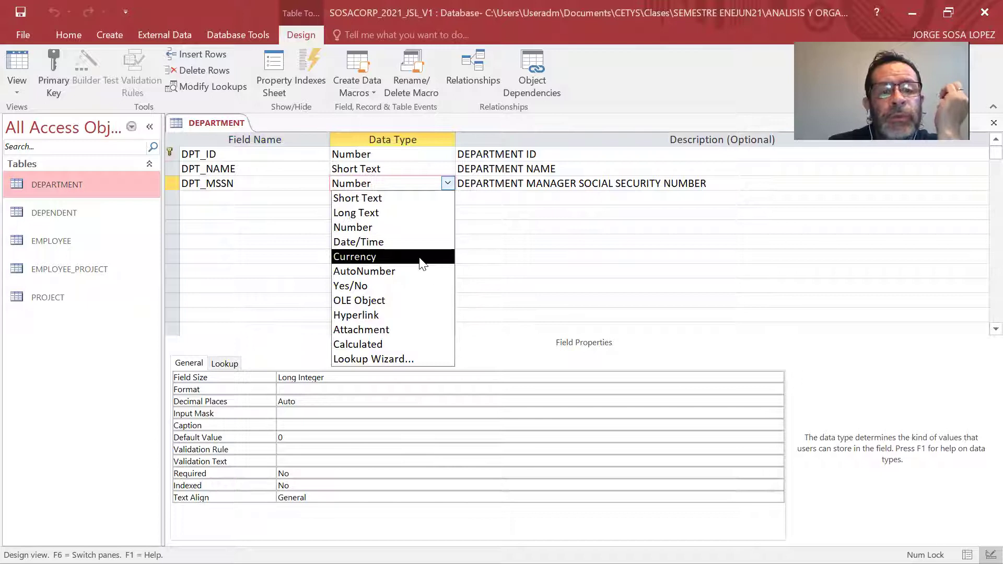
click(397, 359)
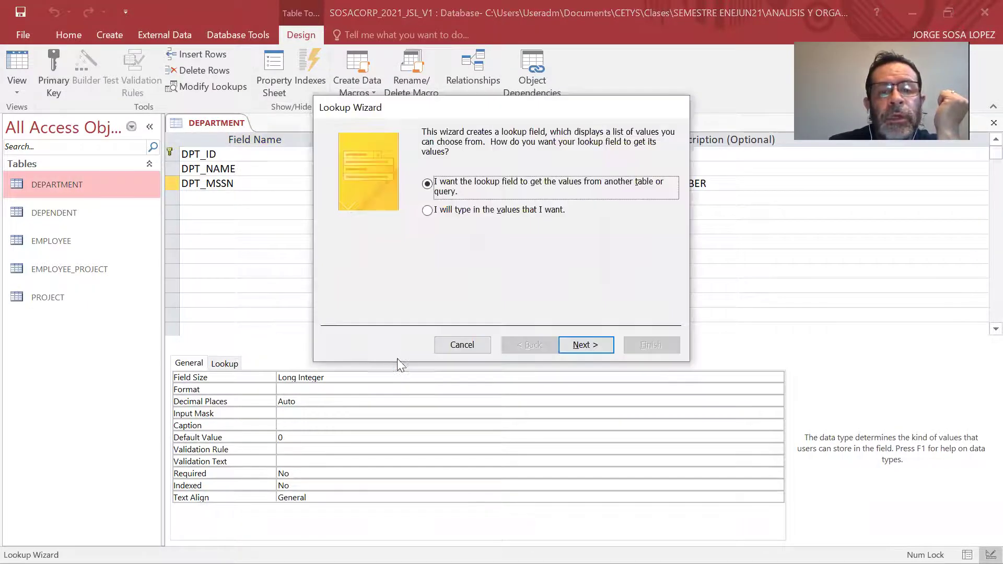
Base the DPT_MSSN lookup on EMPLOYEE.EMP_SSN, finish the wizard, and save DEPARTMENT.
click(593, 345)
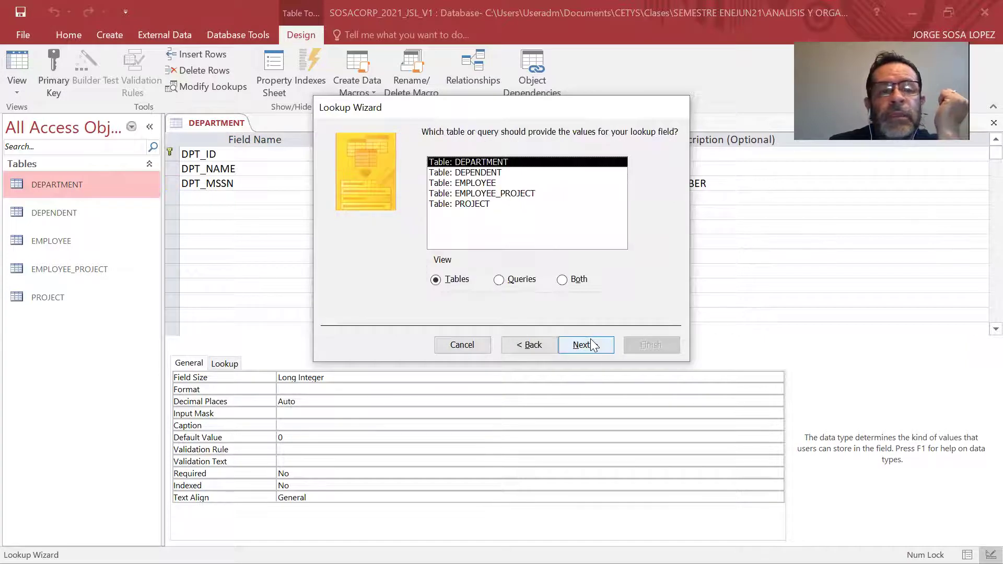
click(475, 183)
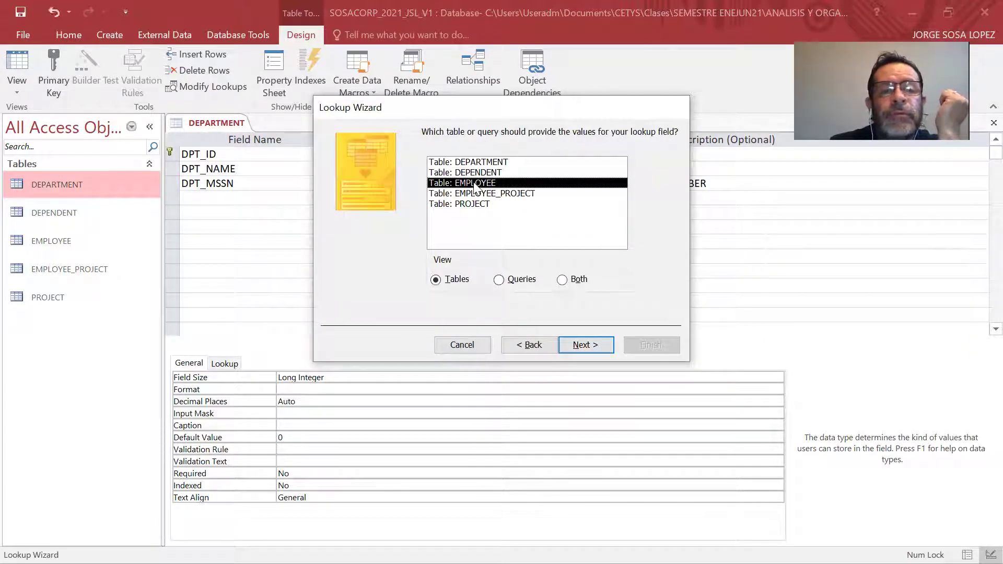
click(581, 345)
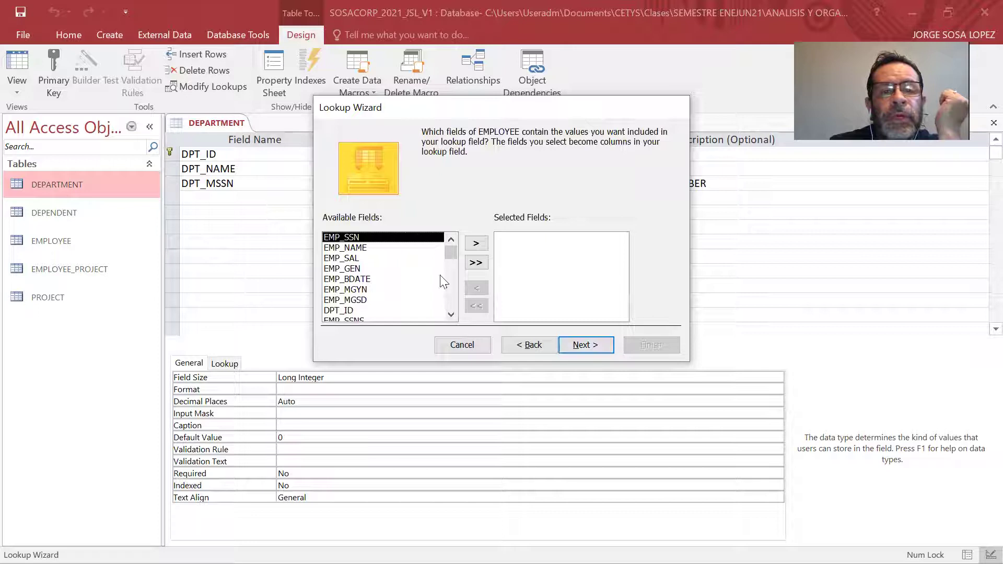
click(476, 244)
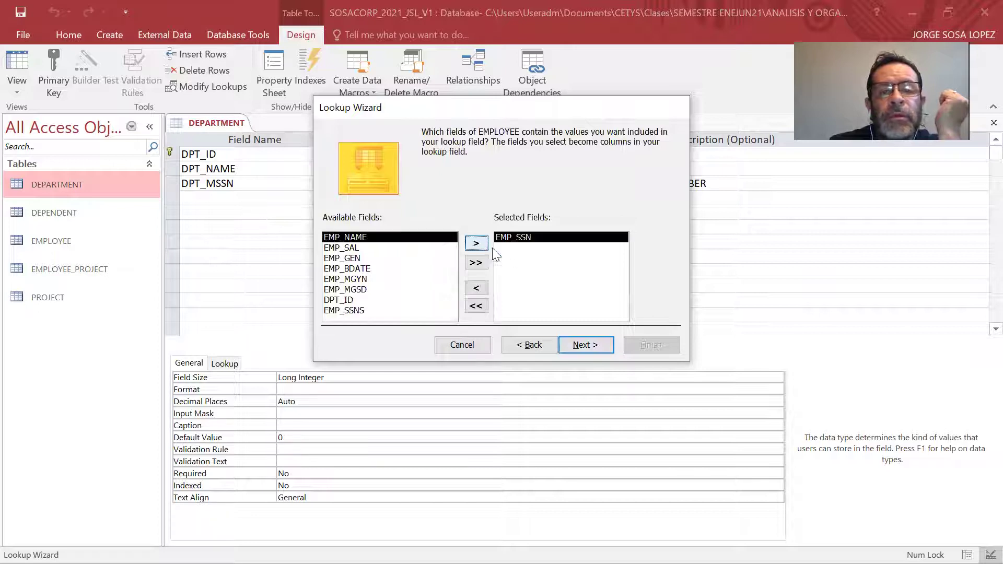
click(583, 345)
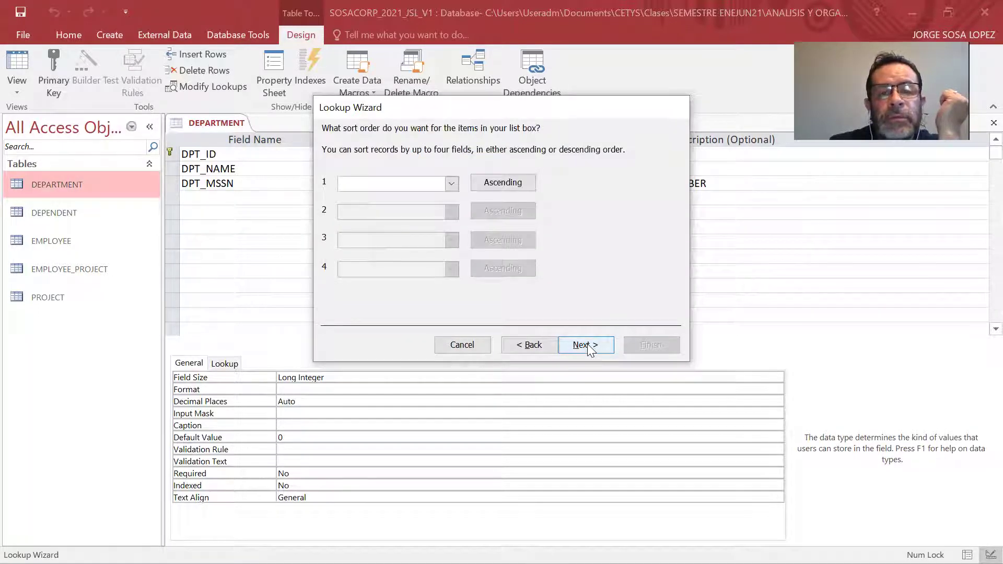
click(589, 349)
click(590, 347)
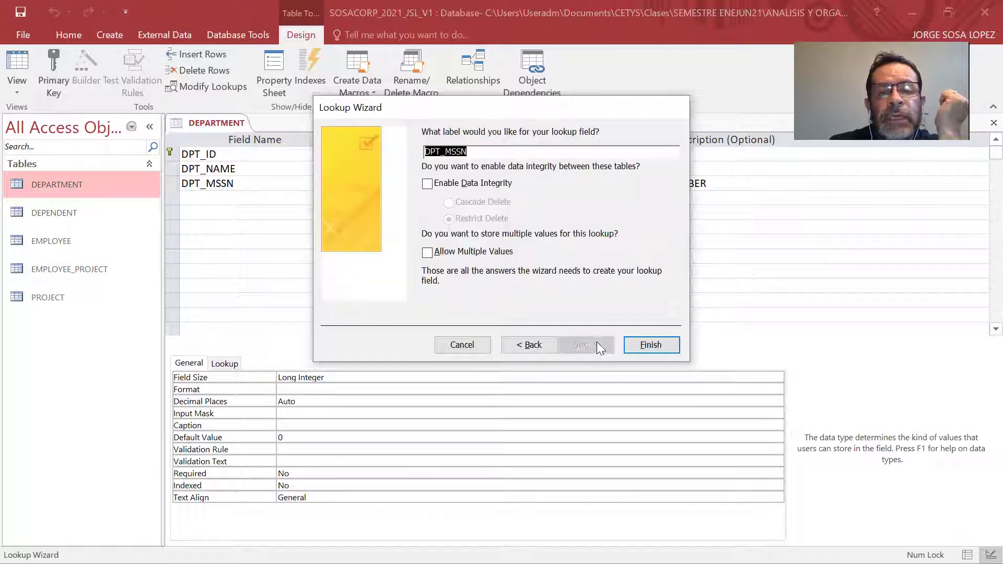
click(651, 346)
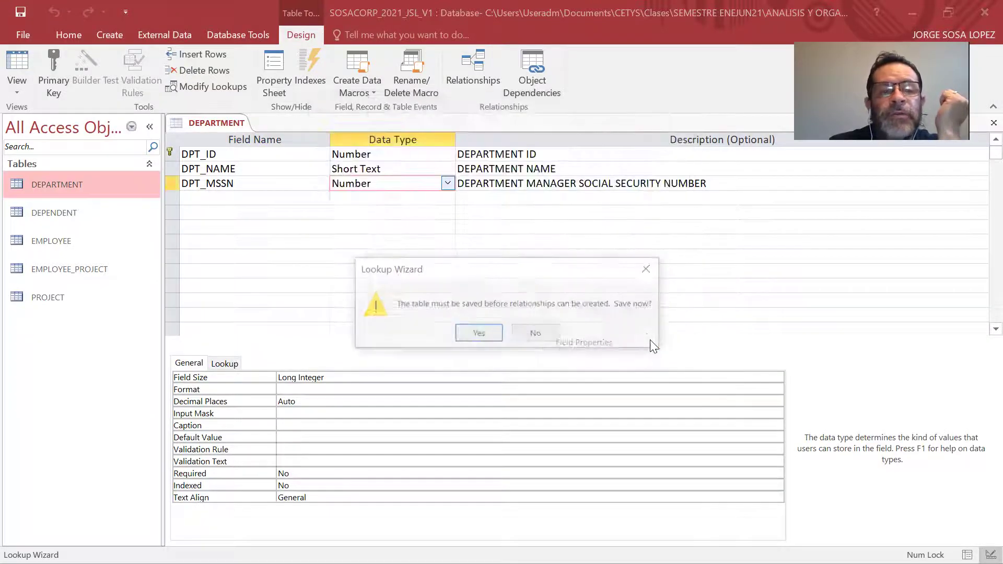
click(494, 336)
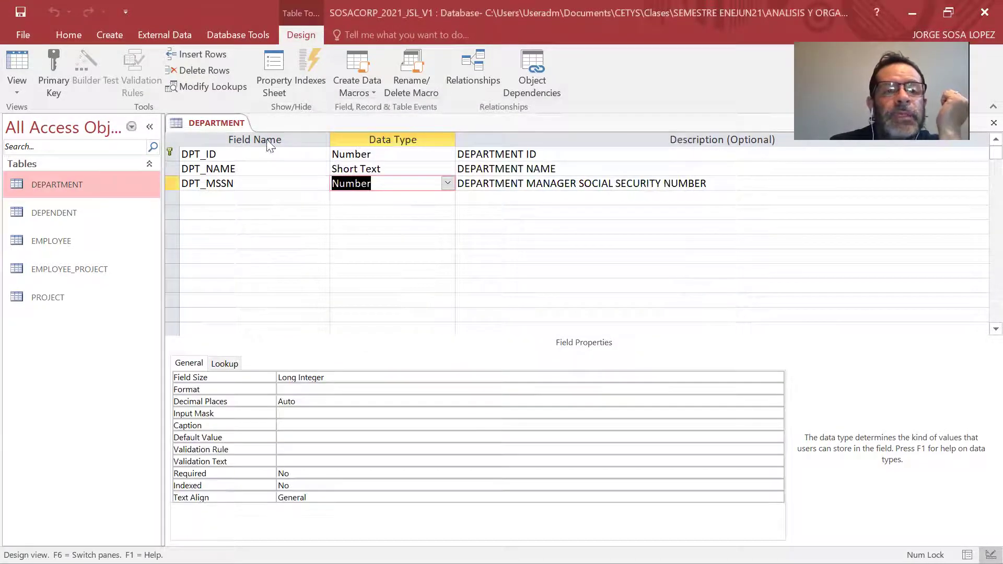
Close all open tables and open the DEPENDENT table in Design View.
right_click(226, 128)
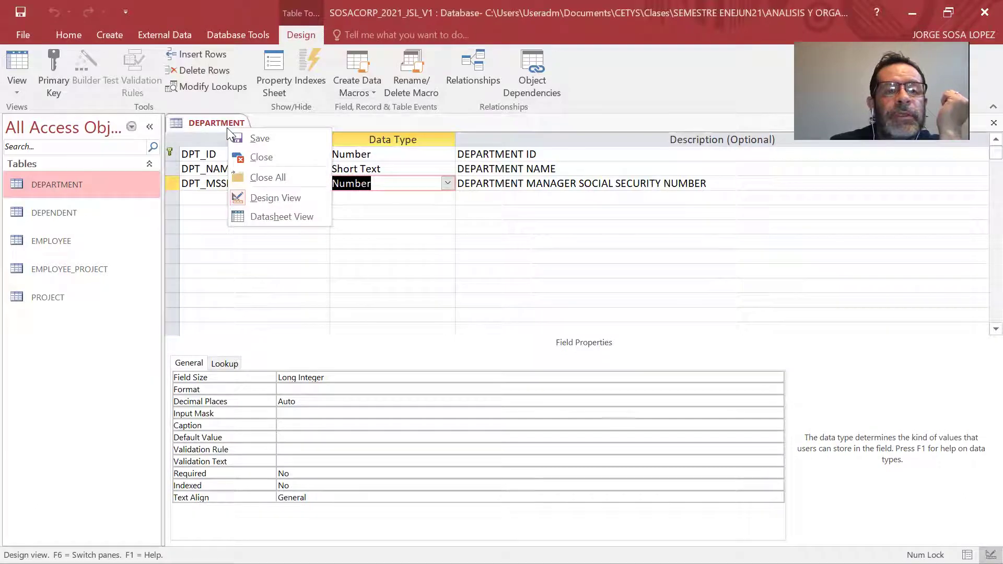
click(265, 178)
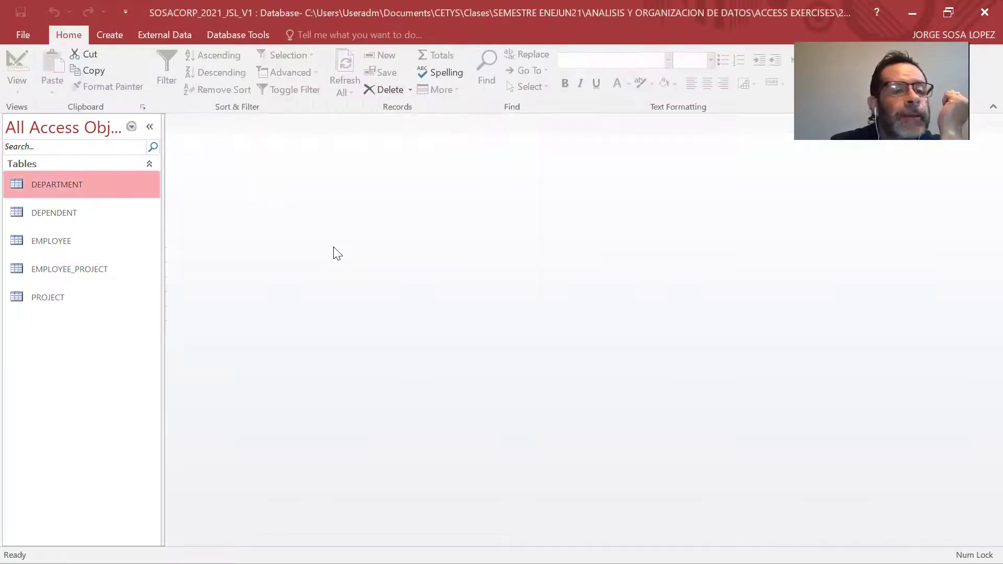
double_click(77, 215)
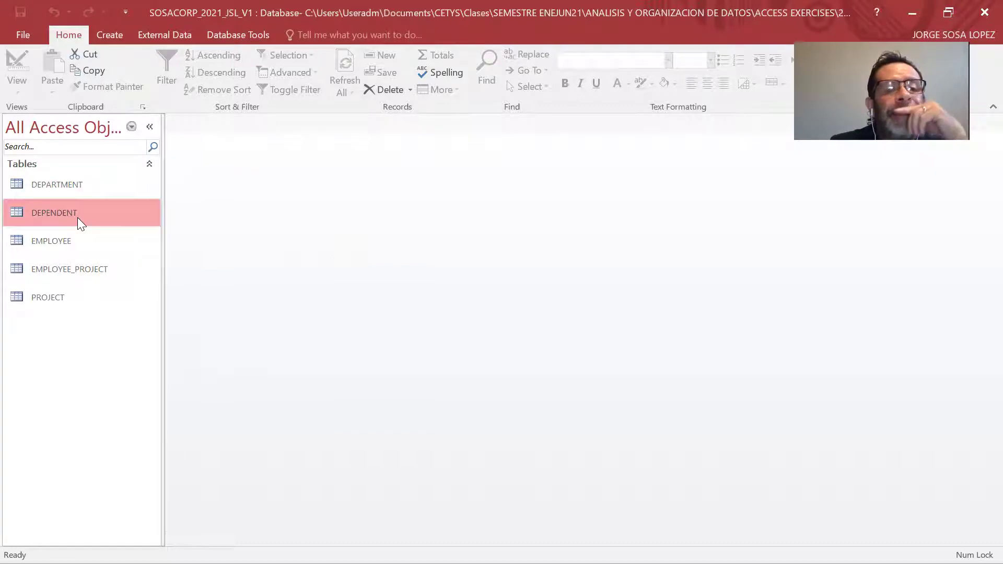
click(16, 89)
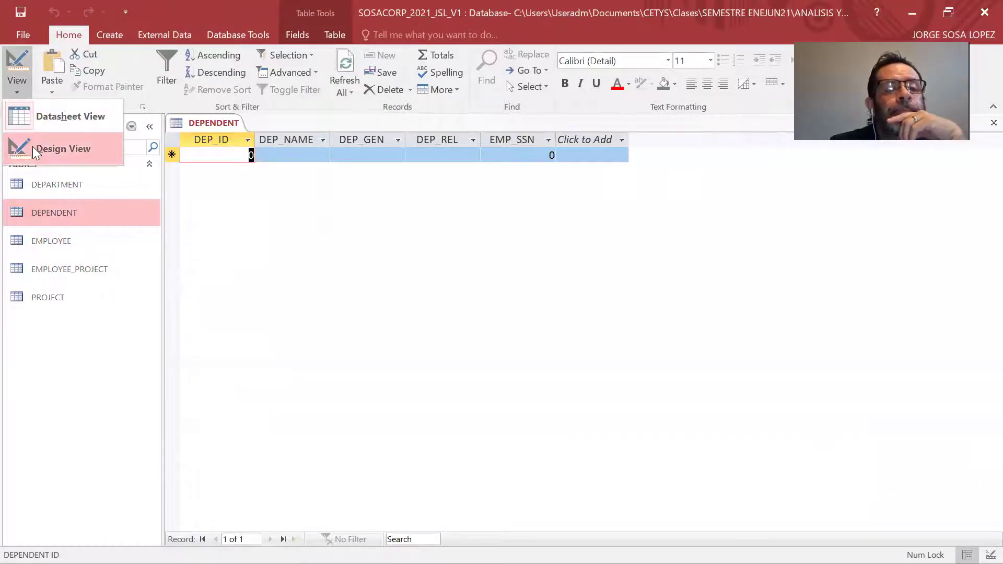
click(32, 147)
key(alt+Tab)
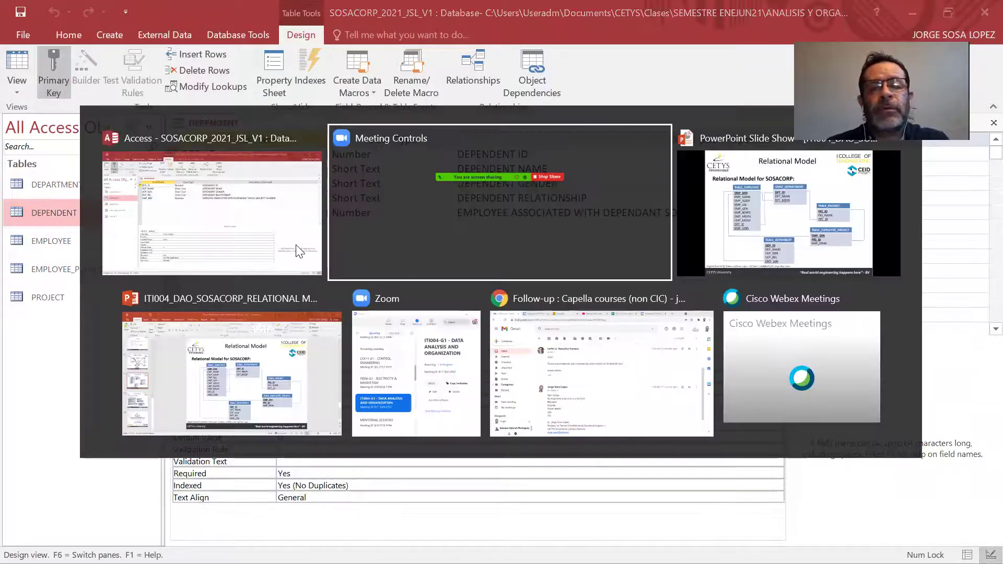
Tick DPT_ID, DPT_MSSN and PROJECT's DPT_ID, and circle DEPENDENT's EMP_SSN on the slide.
key(alt+Tab)
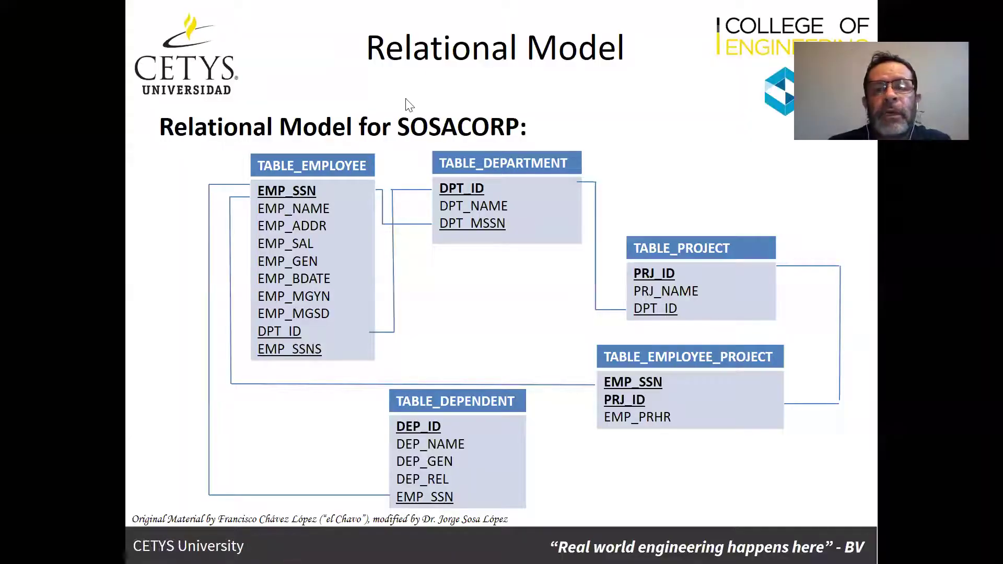
key(ctrl+p)
mouse_move(301, 334)
mouse_down()
mouse_move(307, 343)
mouse_move(323, 327)
mouse_up()
drag(510, 222, 539, 205)
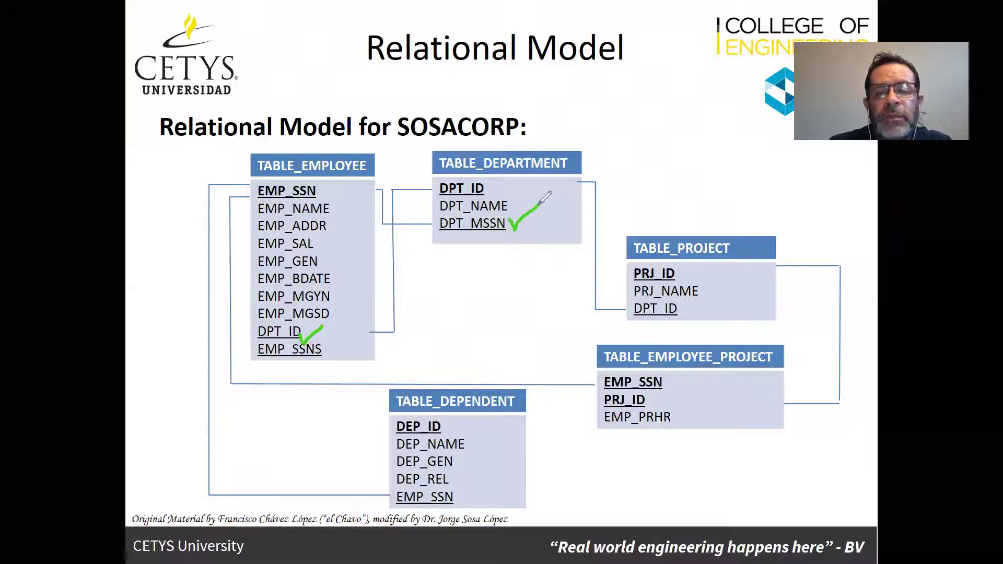
drag(683, 307, 718, 283)
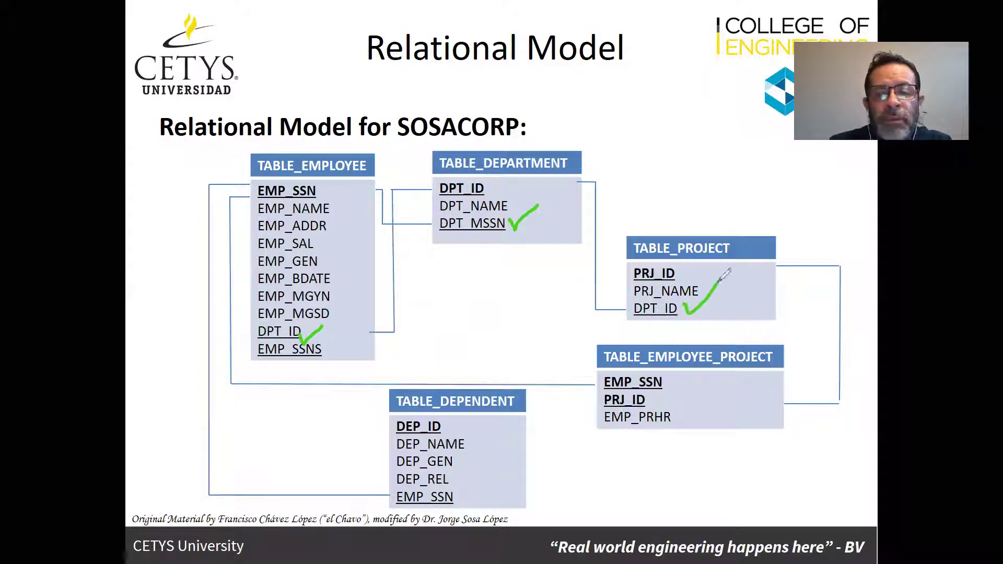
mouse_move(453, 490)
mouse_down()
mouse_move(405, 497)
mouse_move(460, 496)
mouse_move(443, 485)
mouse_up()
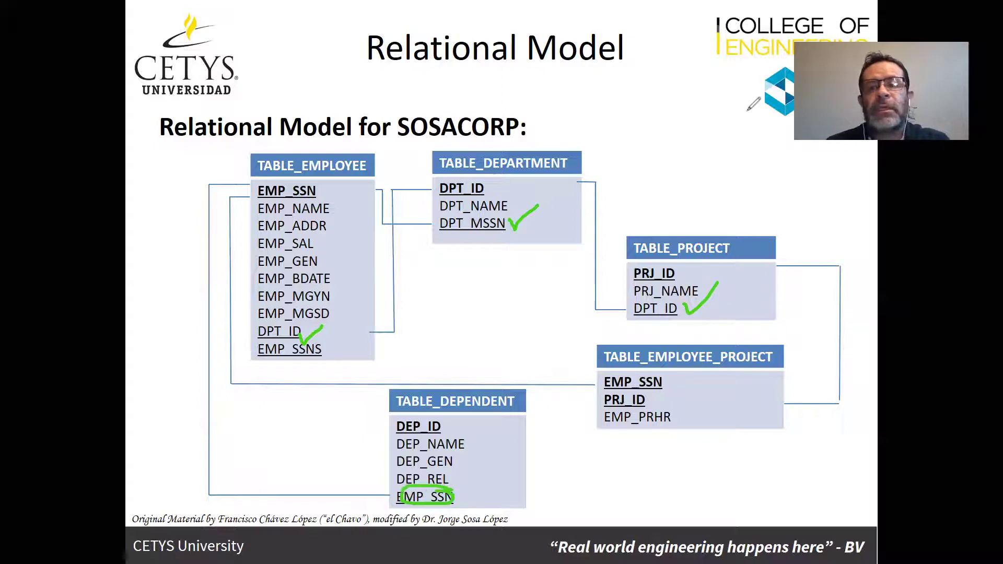
key(alt+Tab)
key(alt+Tab)
key(alt+Tab)
key(alt+Tab)
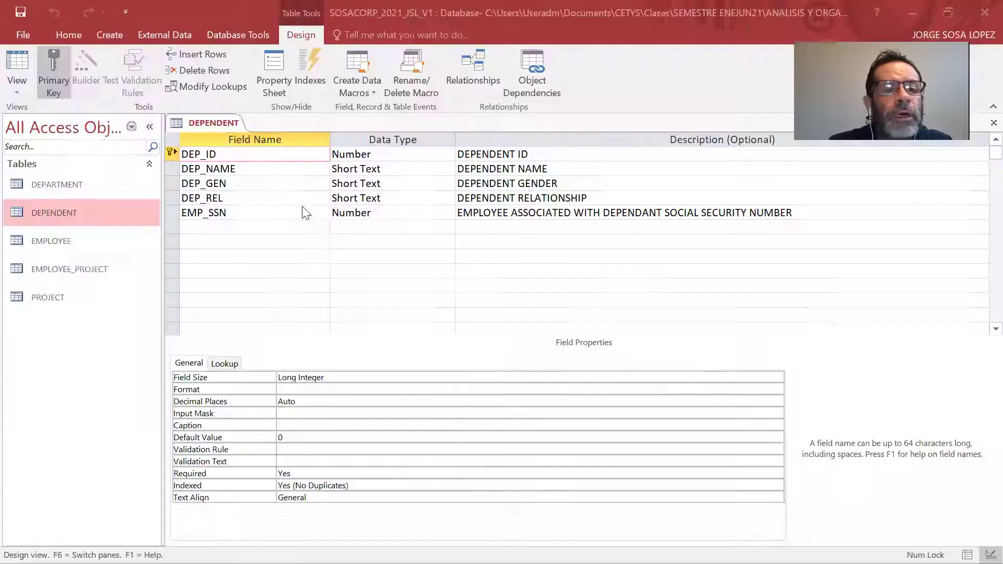
Turn DEPENDENT's EMP_SSN into a Lookup Wizard field drawing EMP_SSN values from the EMPLOYEE table.
click(432, 213)
click(448, 212)
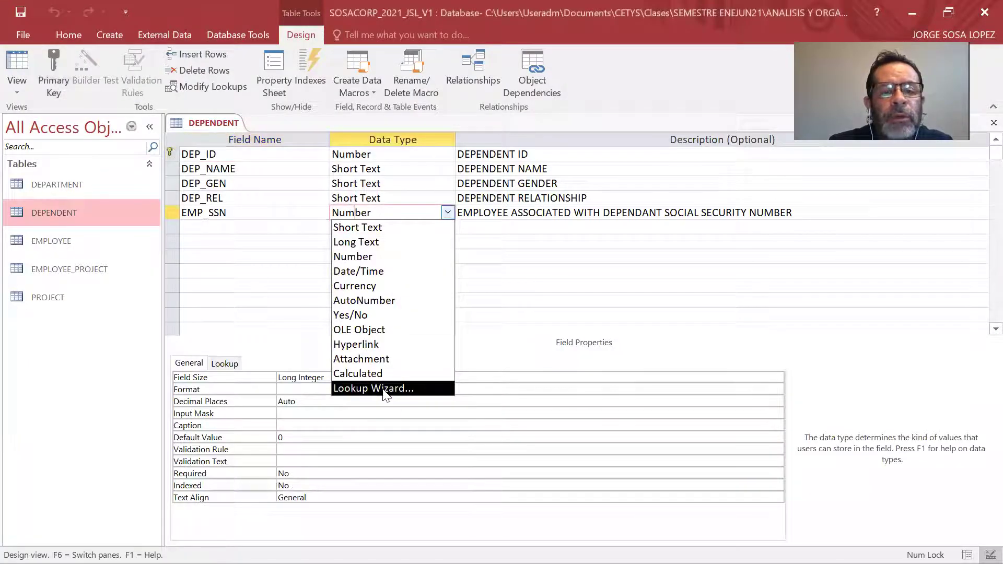
click(384, 389)
click(584, 346)
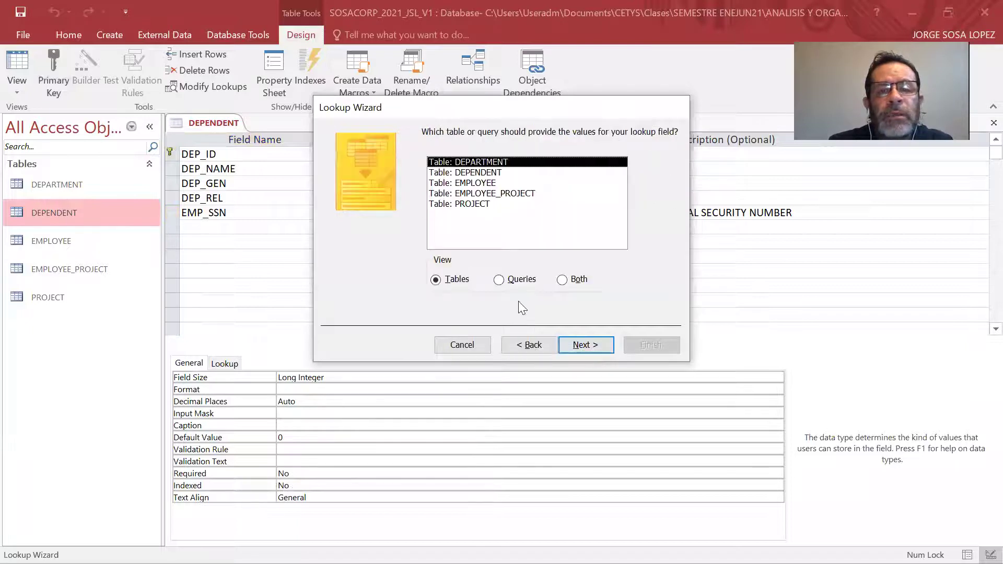
click(495, 183)
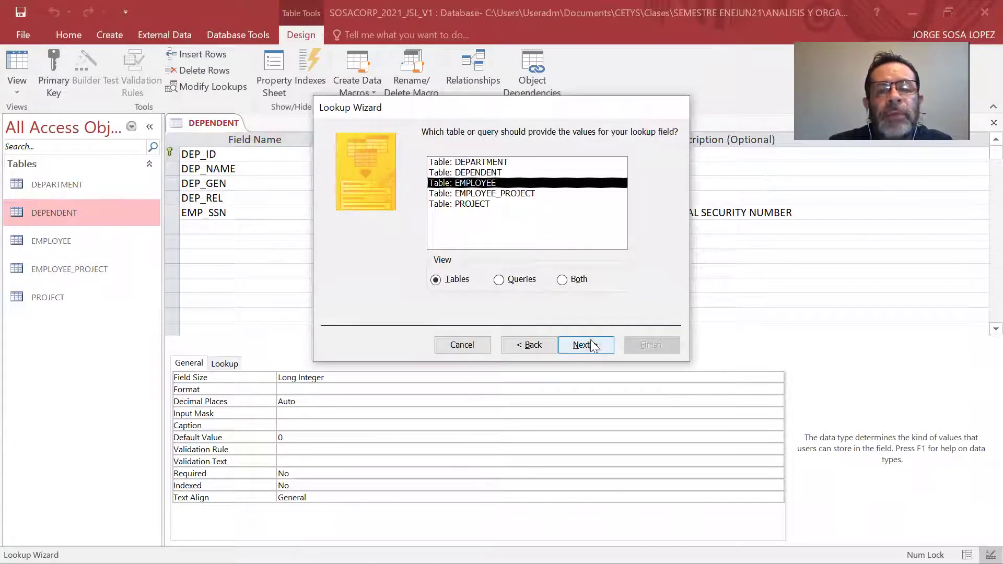
click(584, 345)
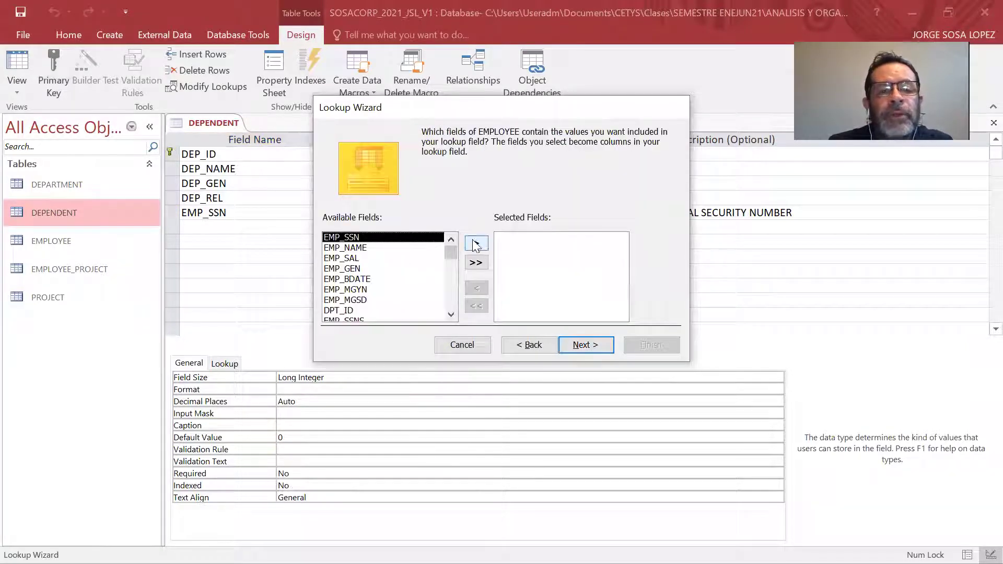
click(476, 243)
click(585, 347)
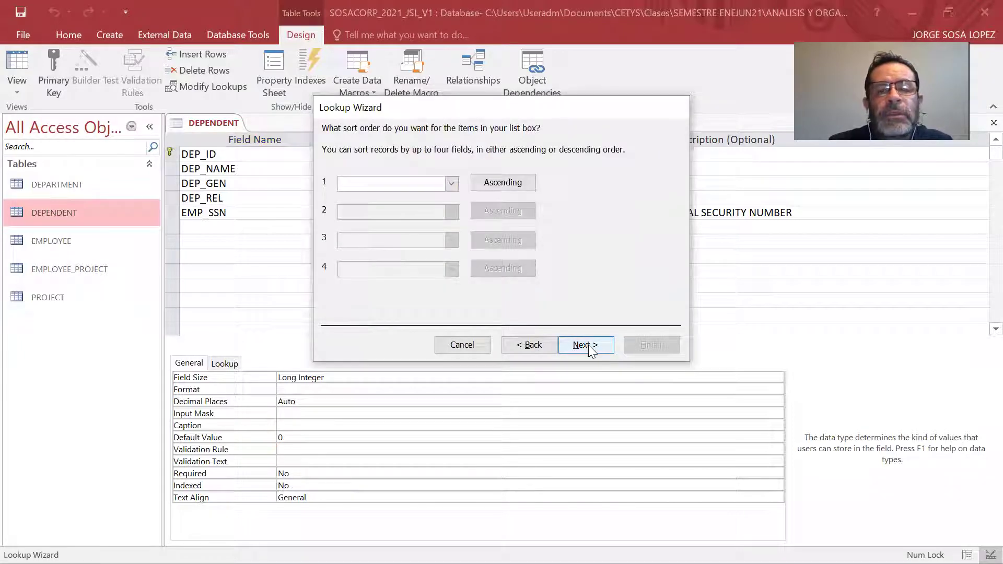
click(586, 348)
click(585, 344)
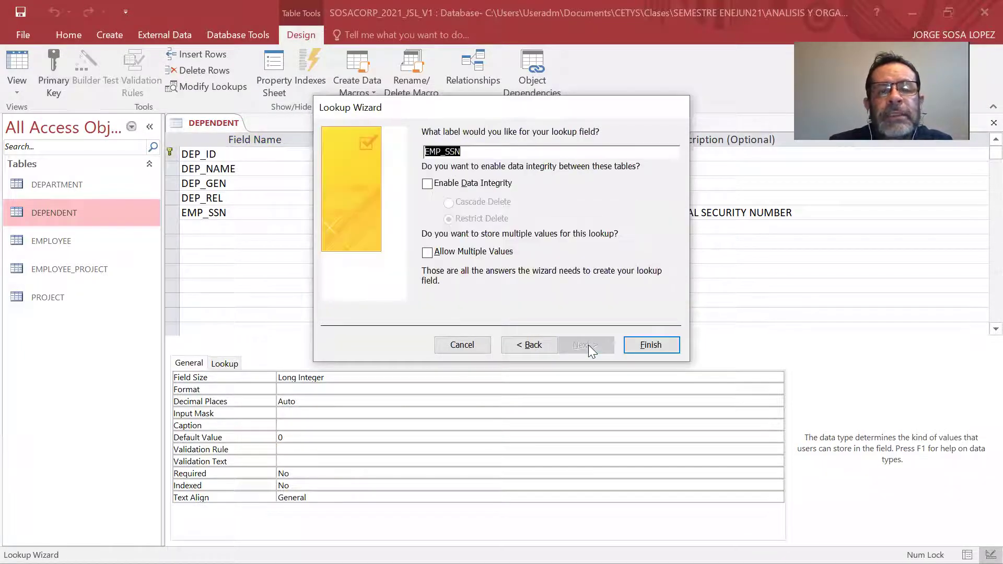
click(653, 343)
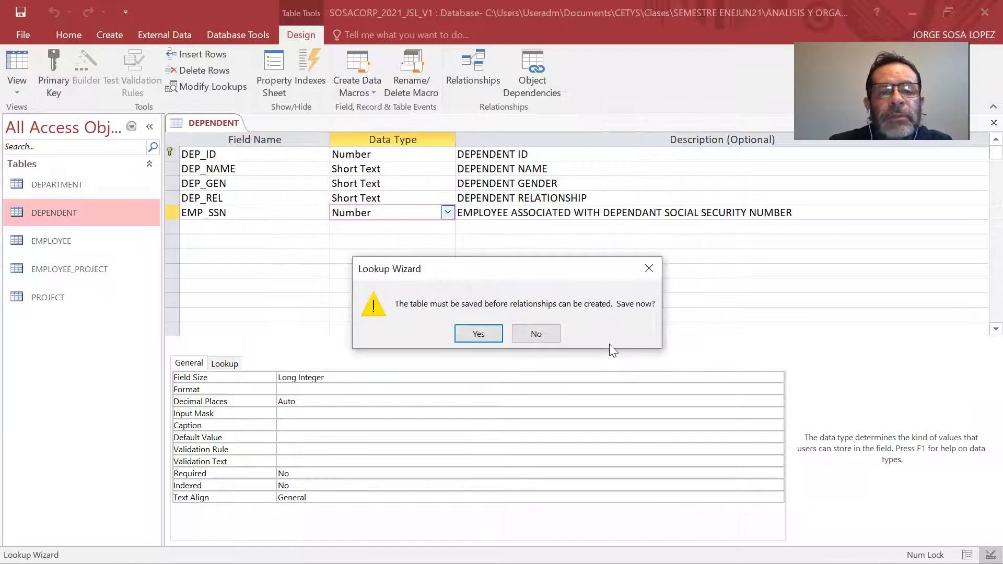
Save the DEPENDENT table and close it.
click(479, 334)
right_click(217, 122)
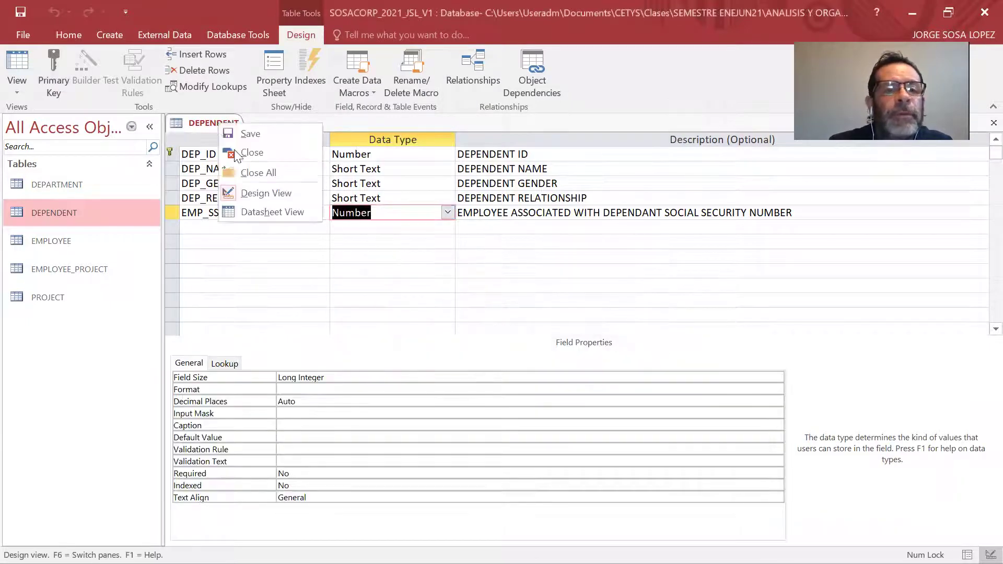
click(246, 151)
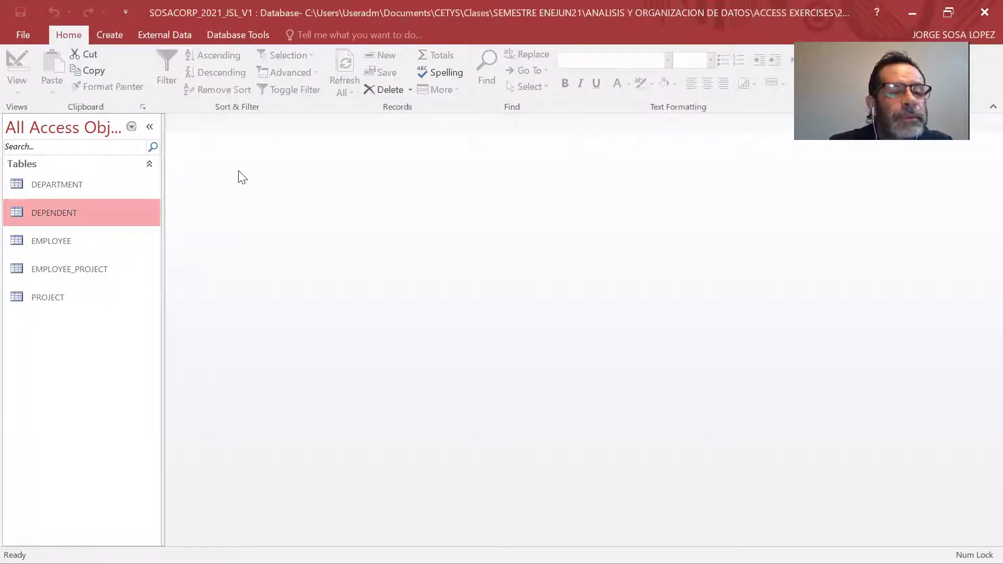
Open the EMPLOYEE_PROJECT table in Design View.
double_click(91, 271)
click(17, 83)
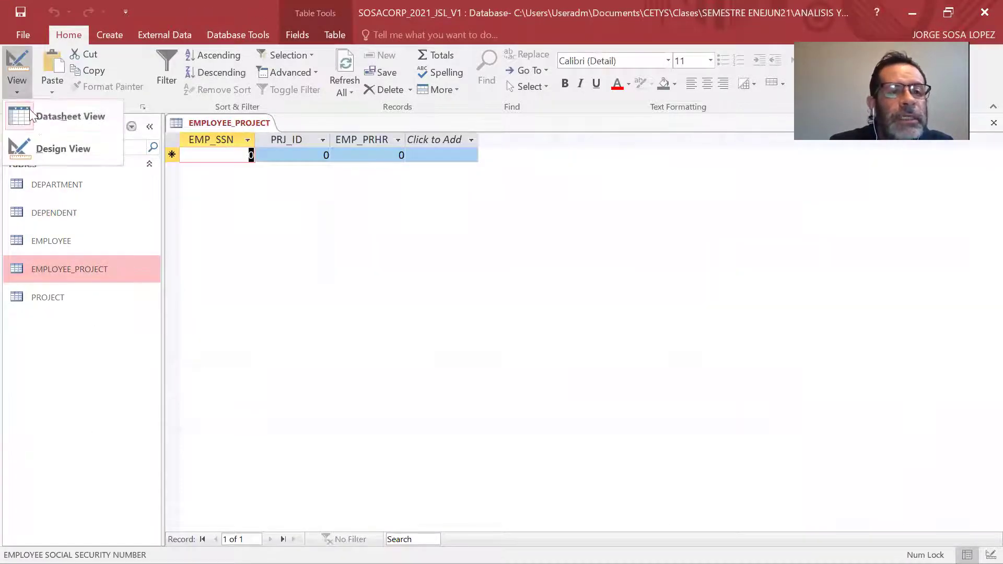
click(38, 143)
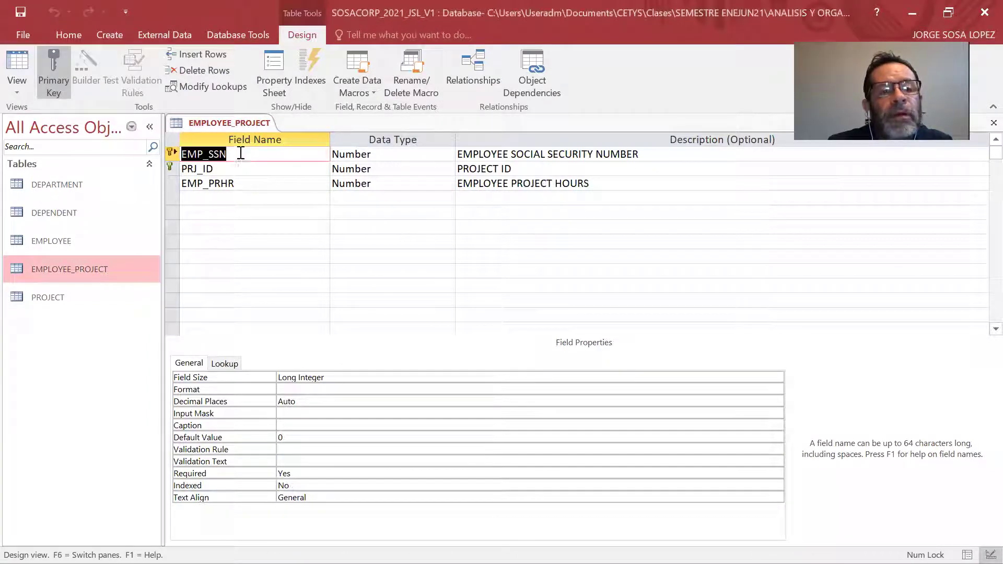
Make EMP_SSN a lookup of EMPLOYEE's EMP_SSN, accepting the wizard defaults, and save the table.
click(442, 153)
click(448, 154)
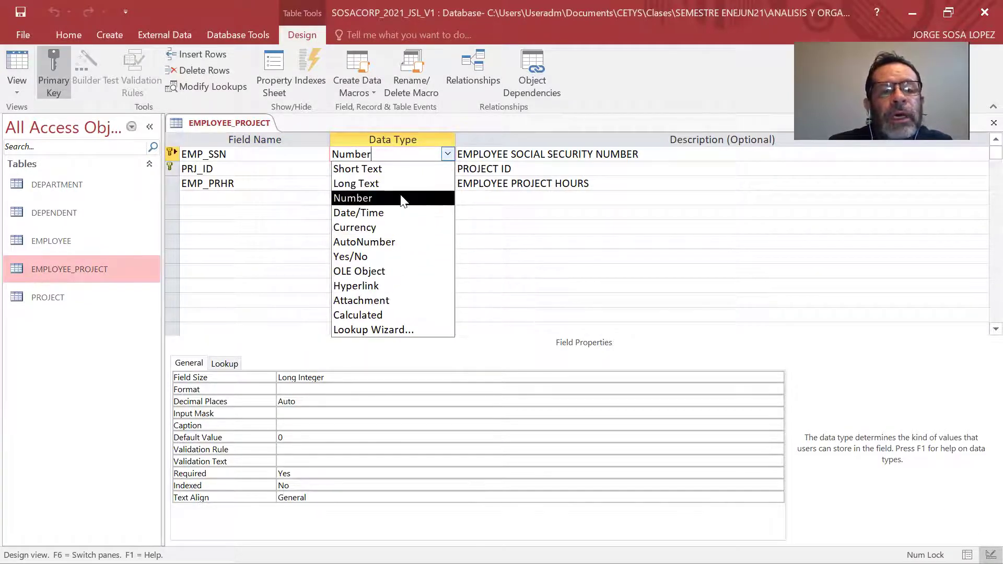
click(412, 330)
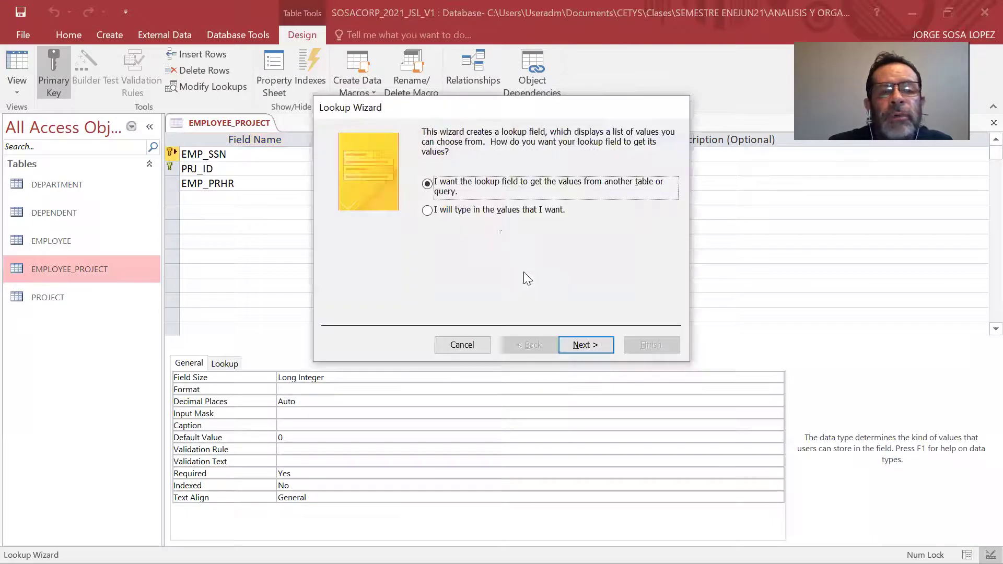
click(593, 346)
click(485, 184)
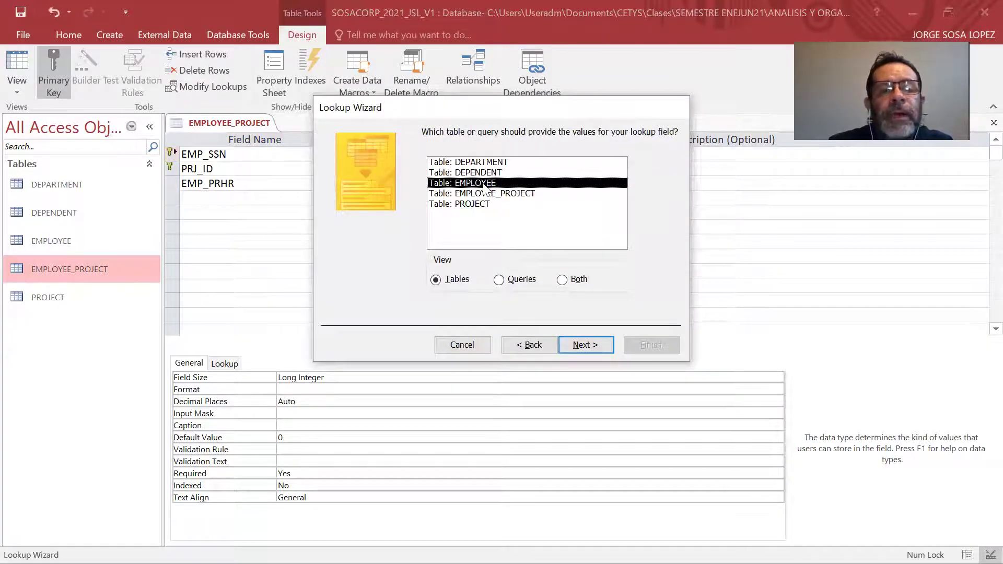
click(595, 345)
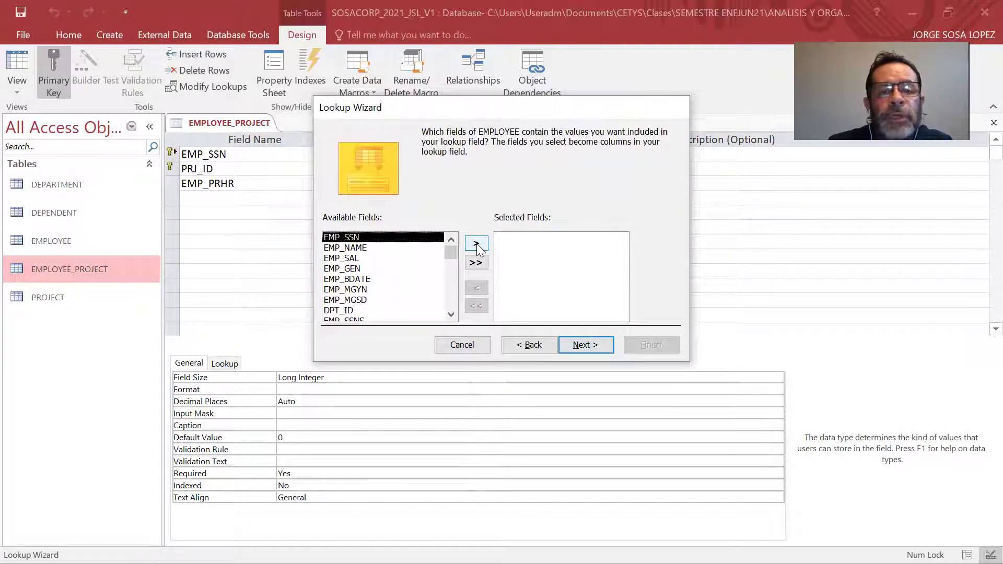
click(477, 244)
click(583, 347)
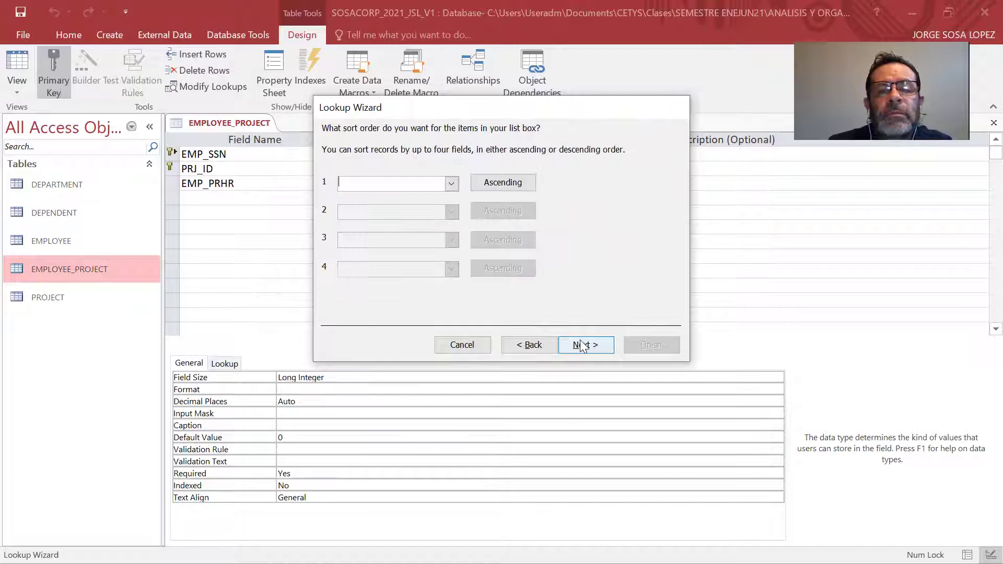
click(582, 346)
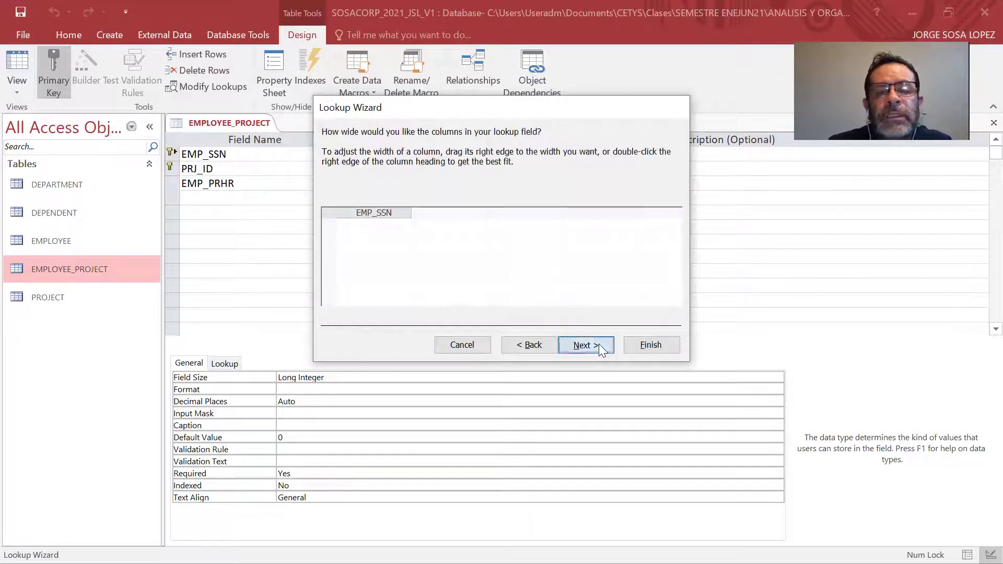
click(585, 346)
click(650, 346)
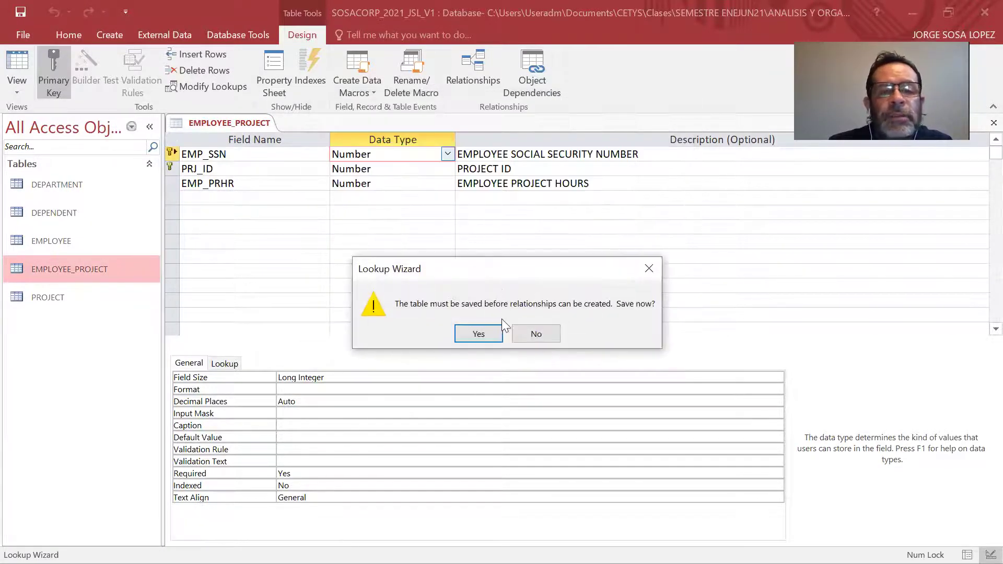
click(478, 334)
Set PRJ_ID's data type to a Lookup Wizard field using PRJ_ID from the PROJECT table.
click(432, 171)
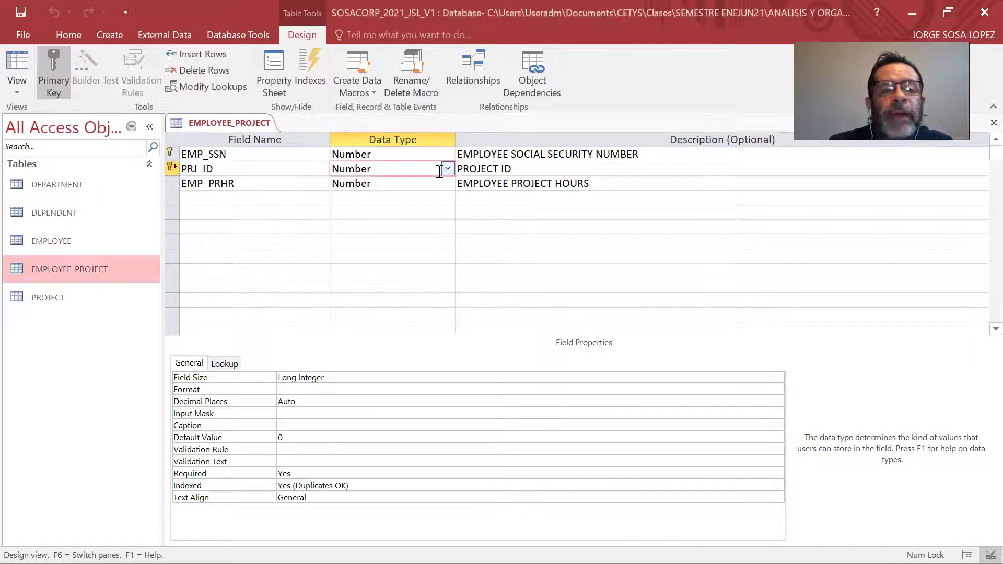
click(447, 168)
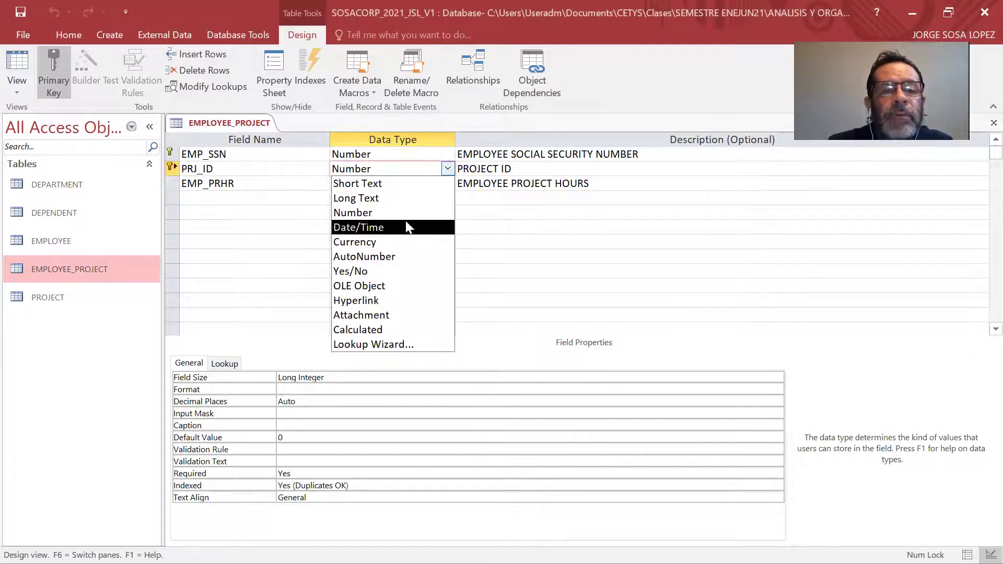
click(400, 345)
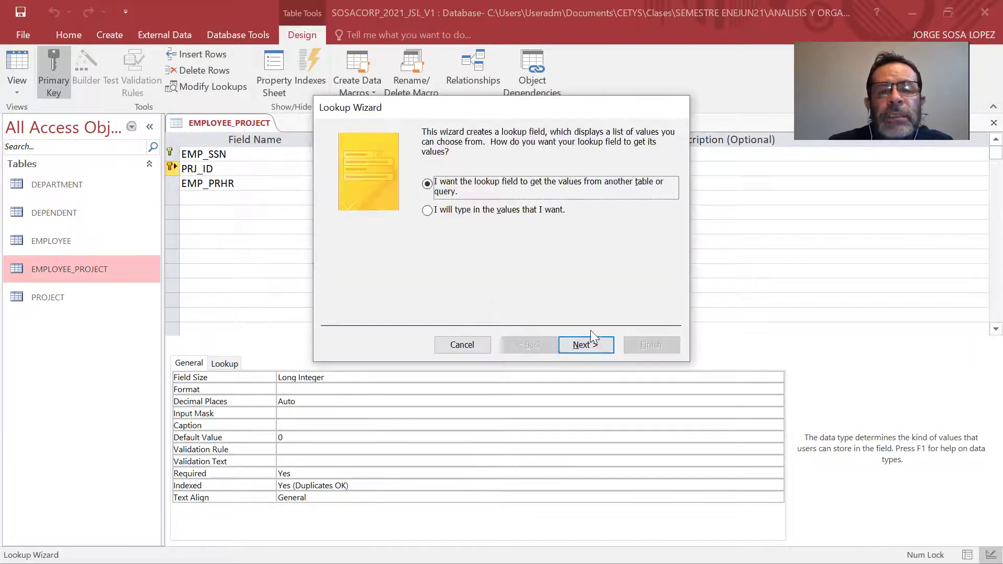
click(595, 346)
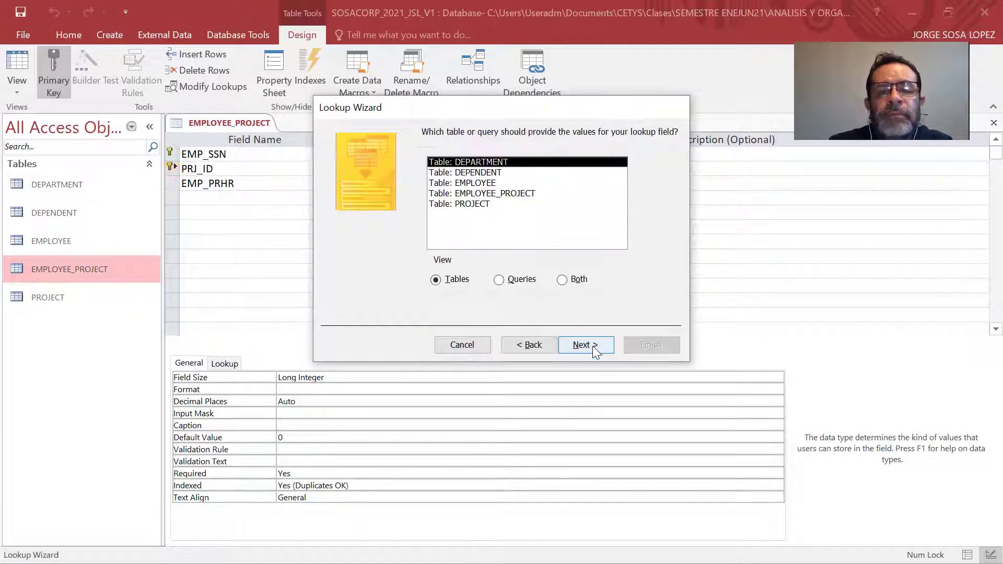
click(495, 204)
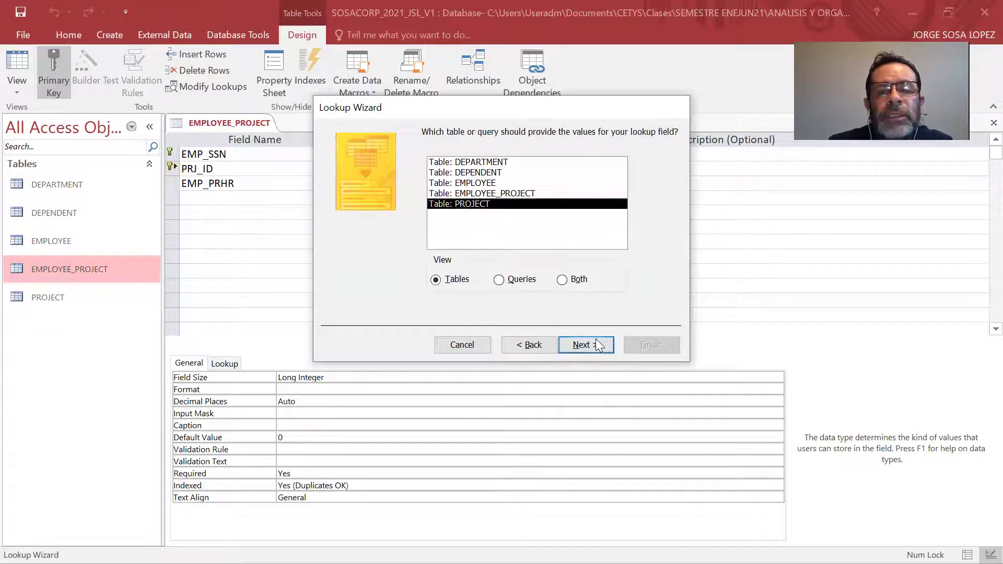
click(596, 345)
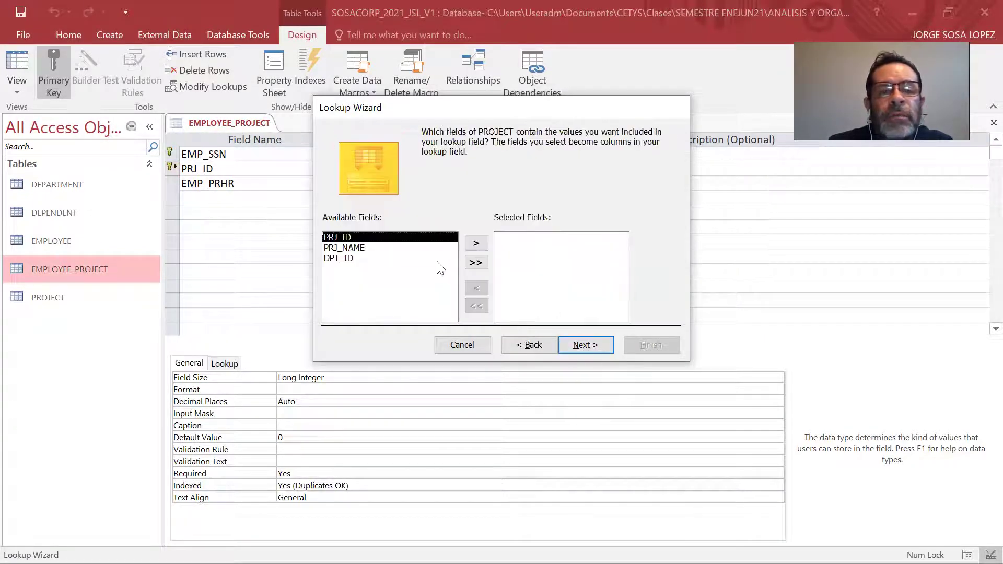
click(476, 243)
click(589, 346)
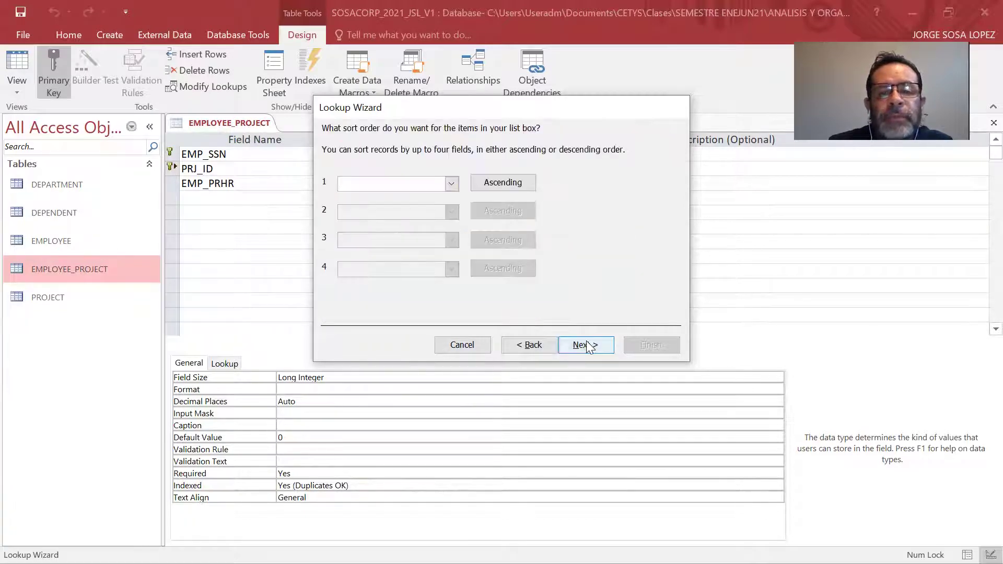
click(589, 346)
click(596, 344)
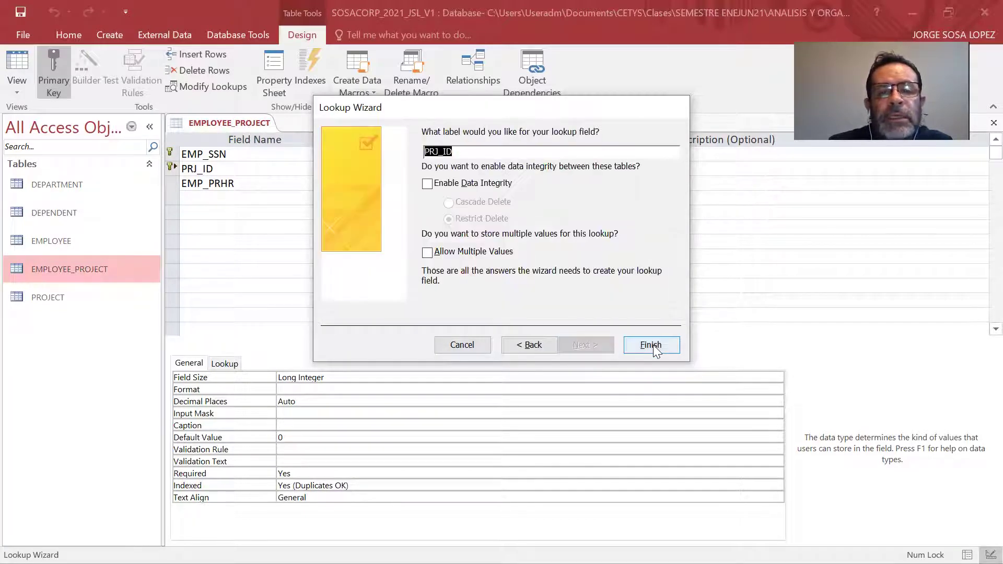
click(653, 345)
Save EMPLOYEE_PROJECT and check its available views.
click(479, 333)
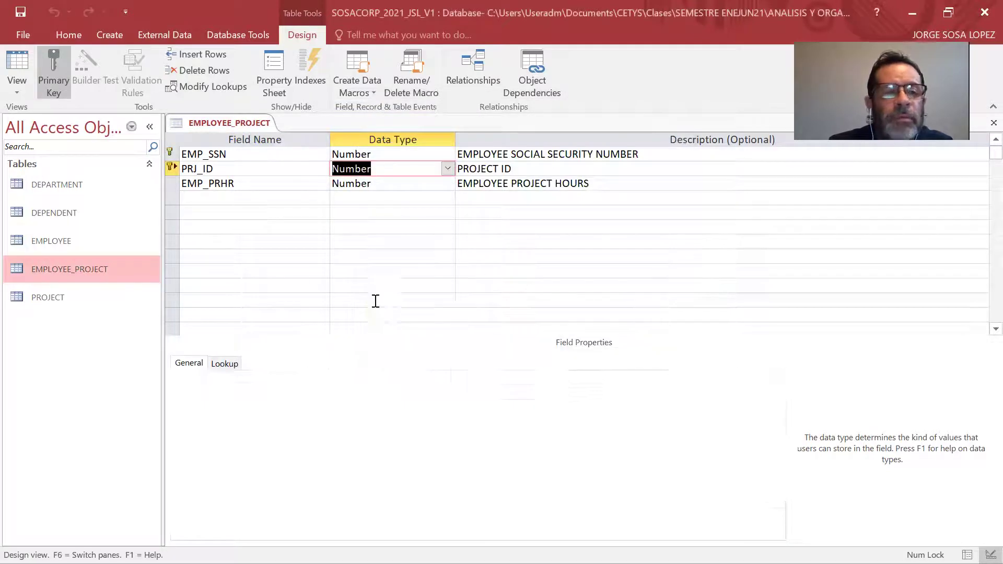
click(17, 90)
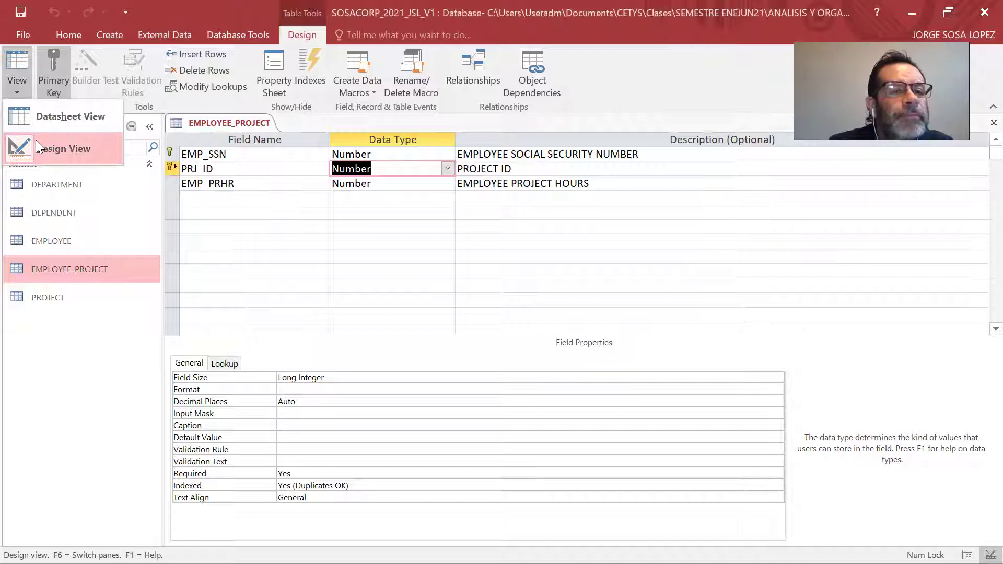
right_click(203, 128)
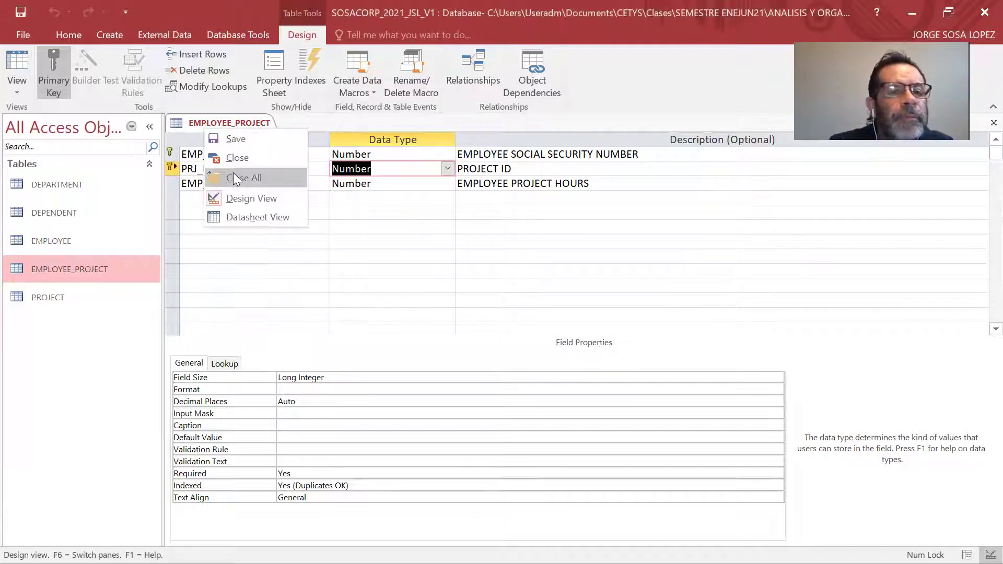
Close all open tables, then open PROJECT's data and compare it with the relational model slide.
click(234, 176)
double_click(59, 297)
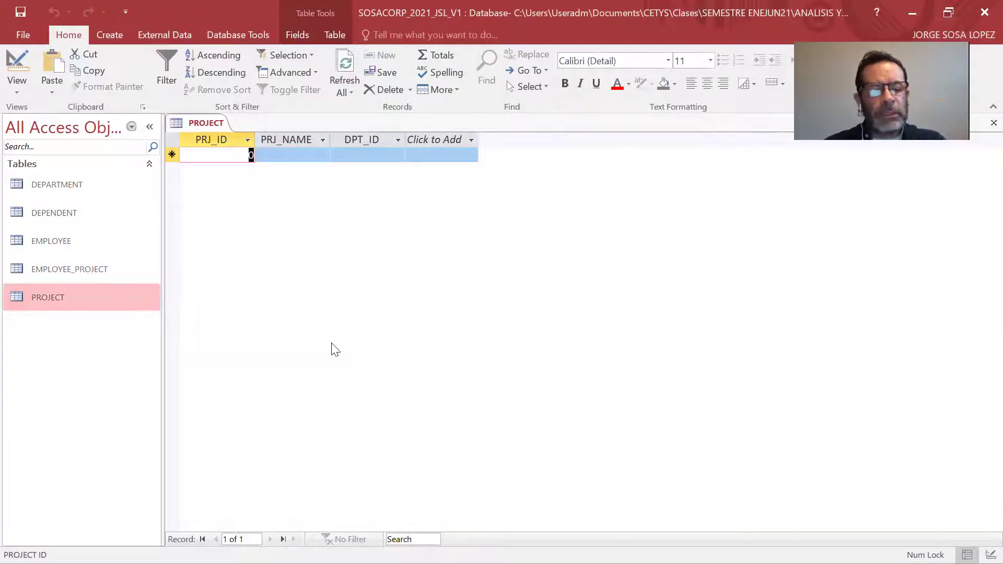
key(alt+Tab)
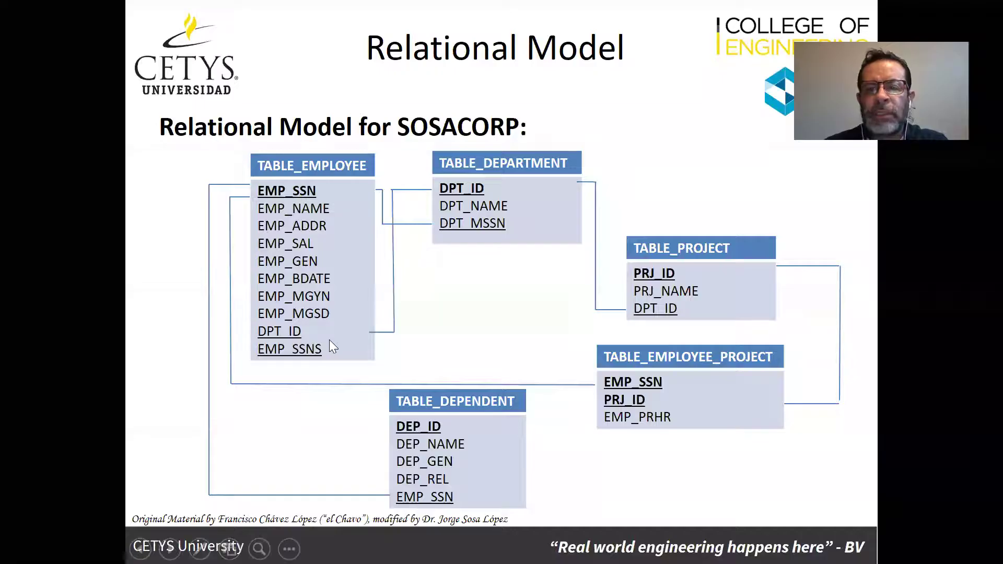
key(alt+Tab)
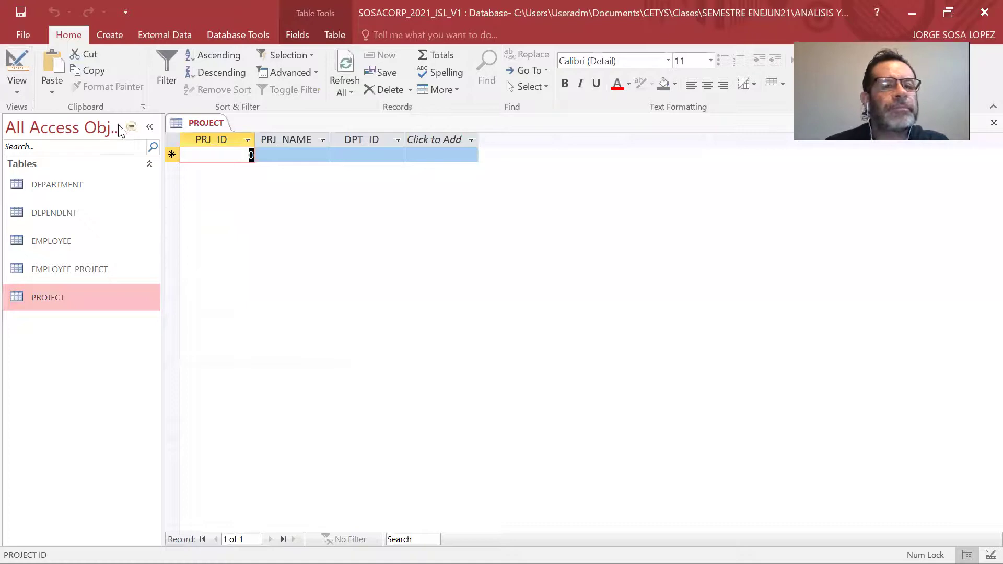
Close all tables again and bring up the Database Tools ribbon.
right_click(191, 122)
click(229, 175)
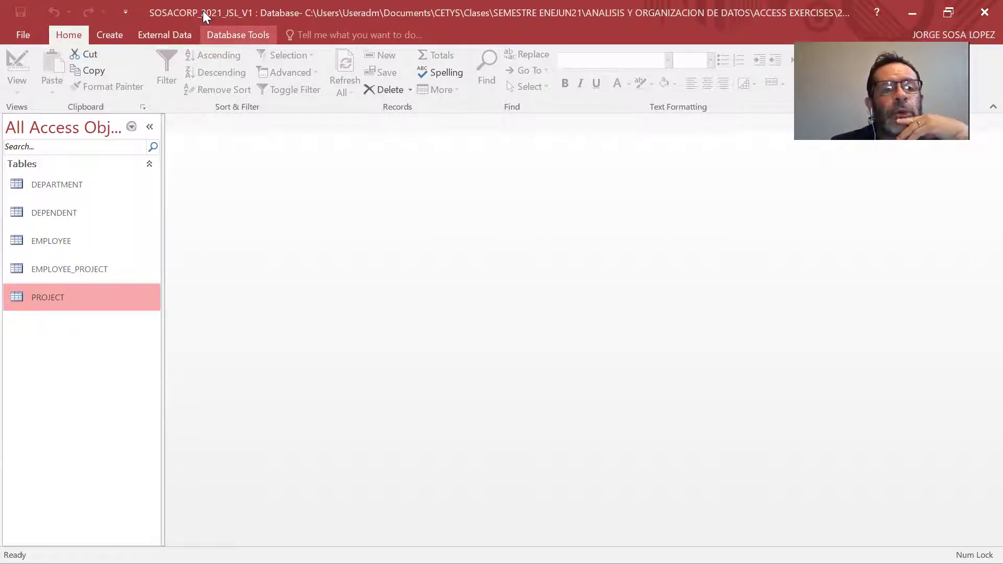
click(230, 35)
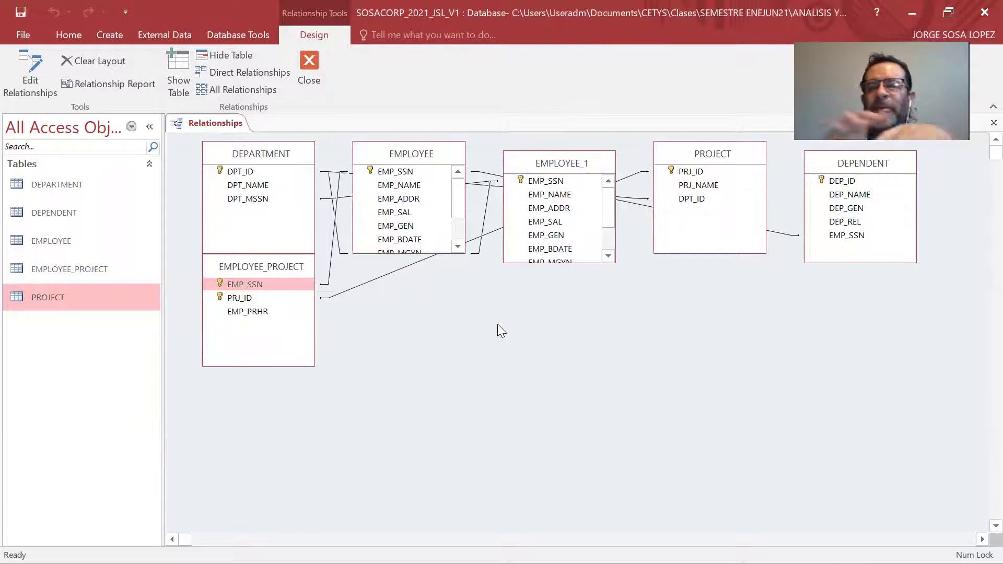
Compare with the slide, then reposition DEPARTMENT, EMPLOYEE and EMPLOYEE_PROJECT in the diagram.
key(alt+Tab)
key(alt+Tab)
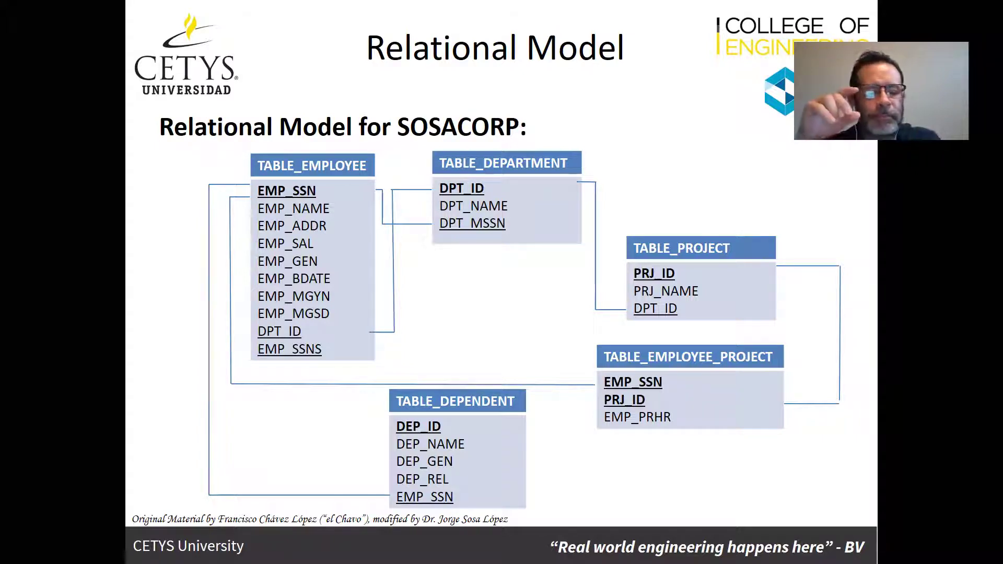
key(alt+Tab)
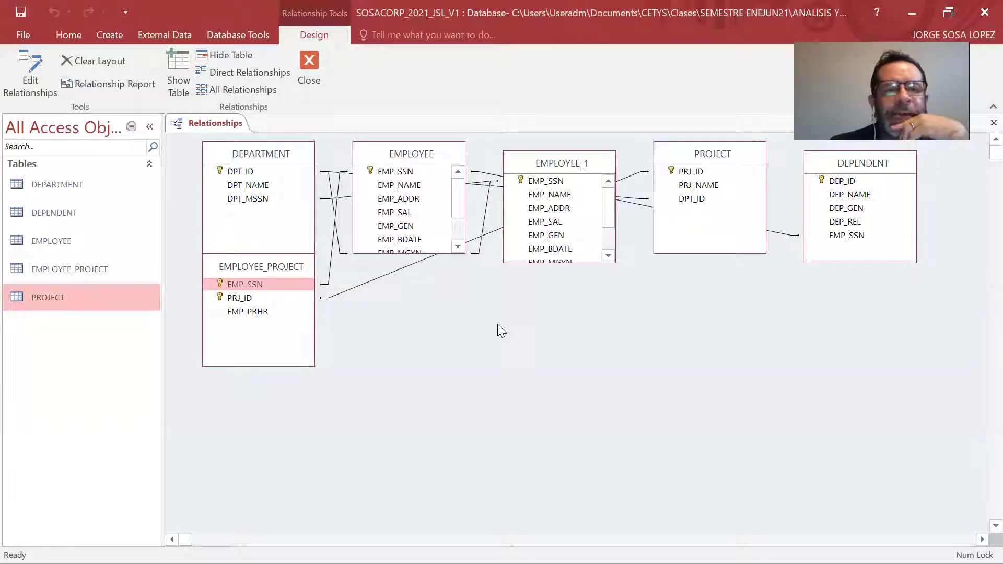
key(alt+Tab)
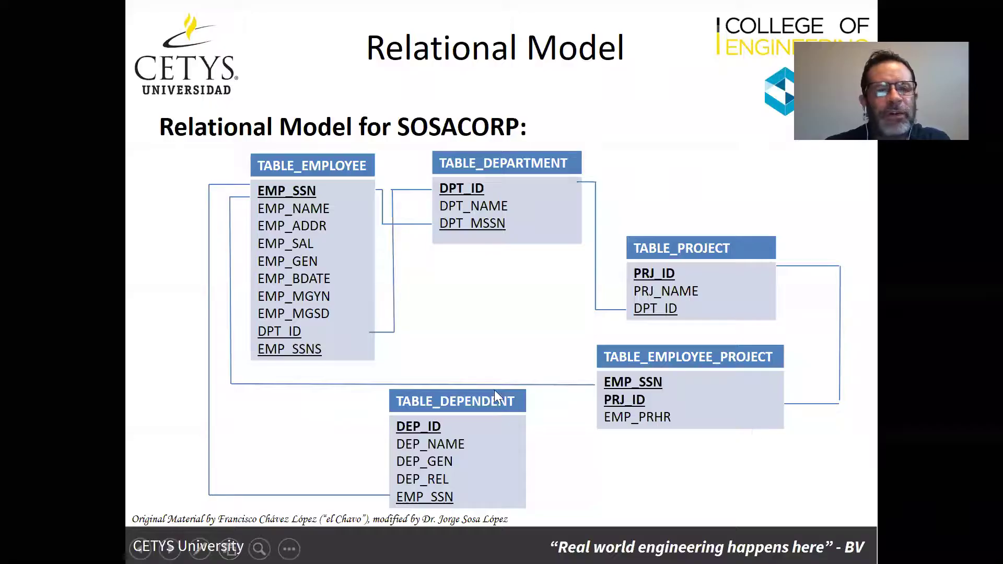
key(alt+Tab)
drag(283, 158, 543, 345)
drag(389, 154, 215, 157)
drag(282, 273, 357, 424)
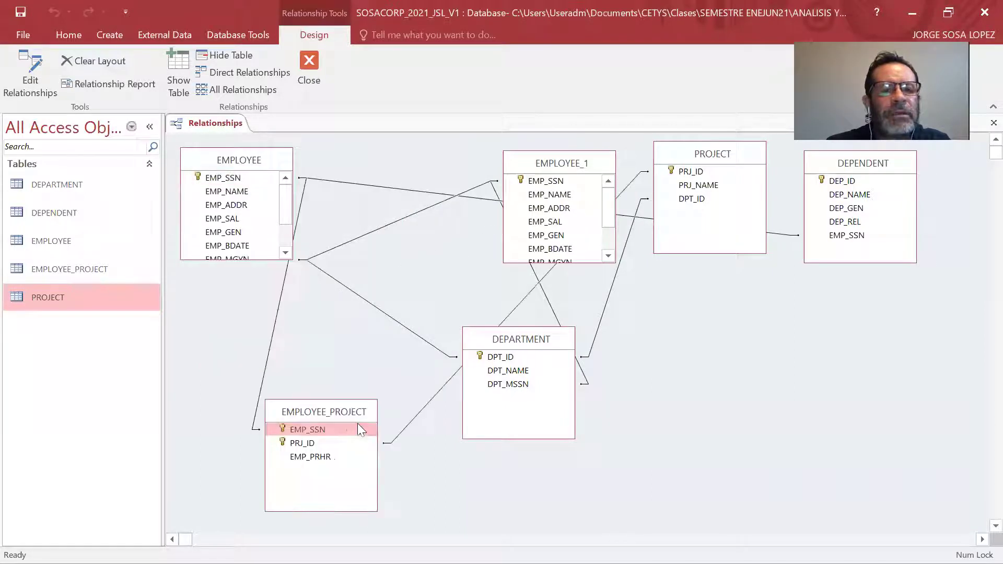
Place DEPARTMENT beside EMPLOYEE, move PROJECT lower right, and DEPENDENT next to EMPLOYEE_PROJECT.
key(alt+Tab)
key(alt+Tab)
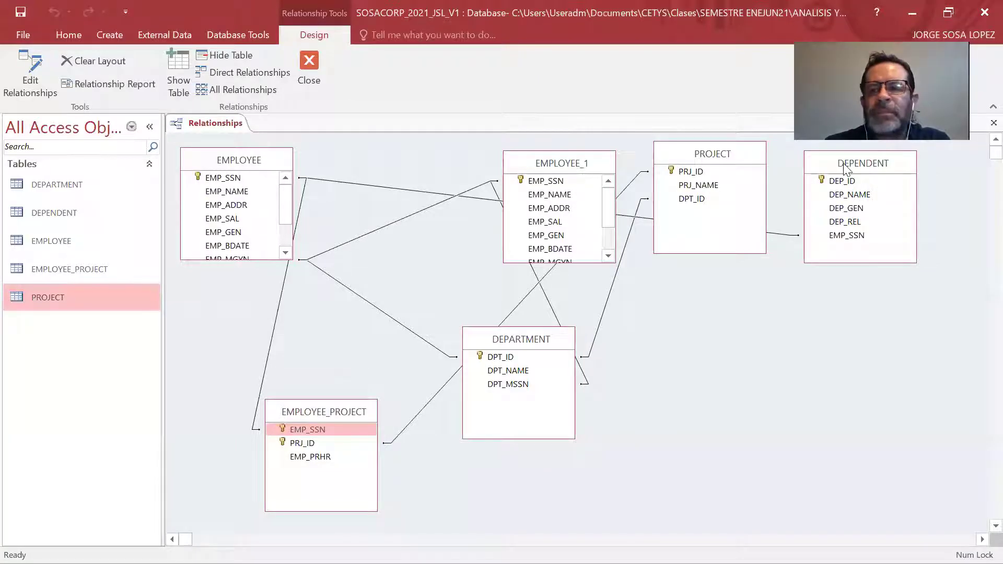
drag(497, 343, 401, 137)
key(alt+Tab)
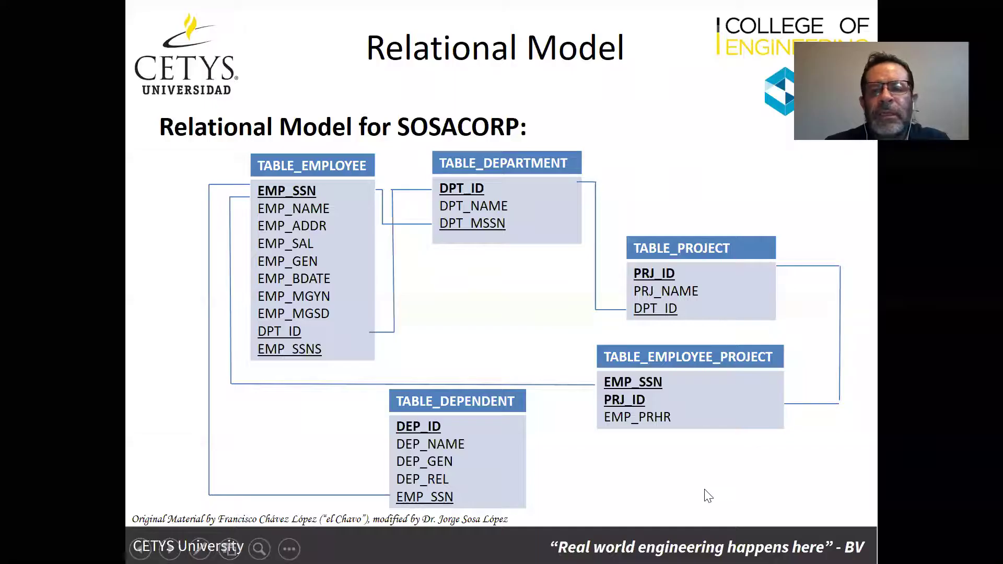
key(alt+Tab)
drag(713, 157, 702, 312)
click(445, 153)
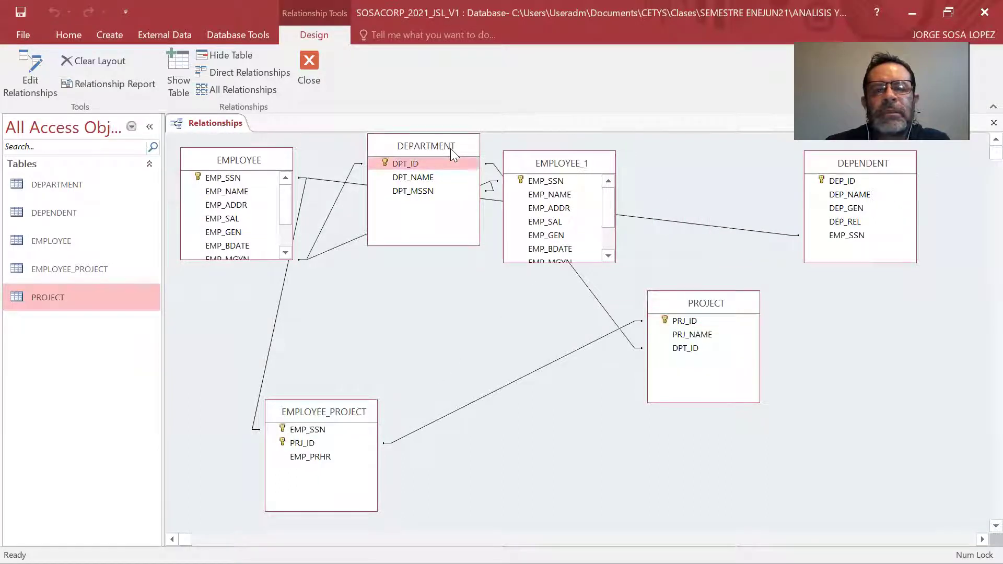
drag(450, 149, 470, 161)
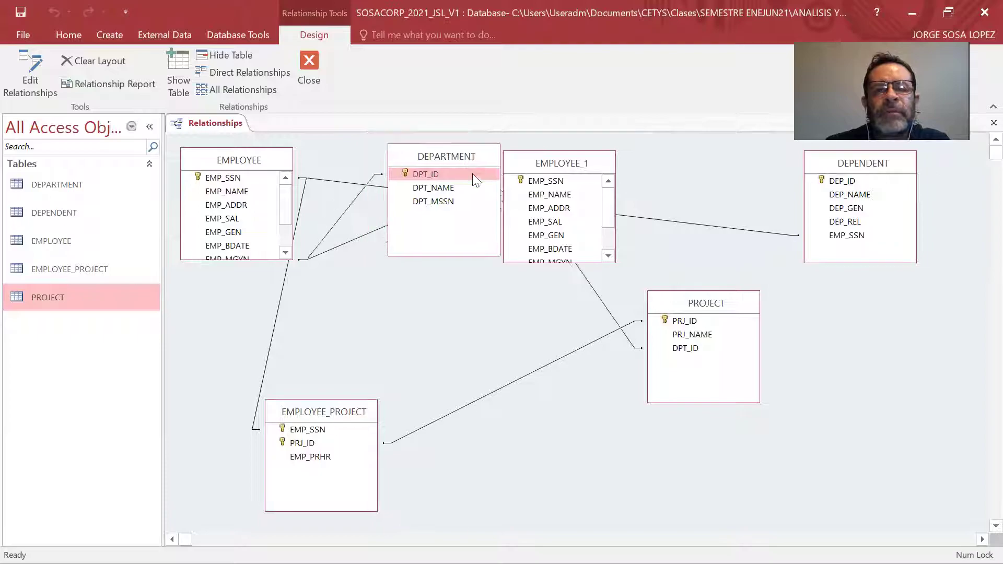
key(alt+Tab)
key(alt+Tab)
drag(859, 164, 391, 382)
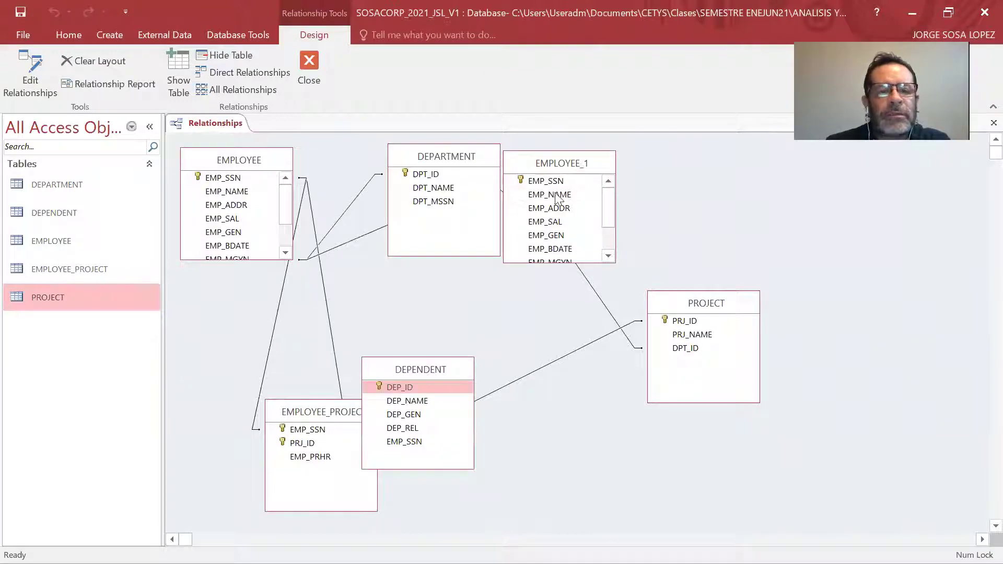
key(alt+Tab)
key(alt+Tab)
Move EMPLOYEE_PROJECT right of DEPENDENT and EMPLOYEE_1 to the lower left below EMPLOYEE.
click(306, 417)
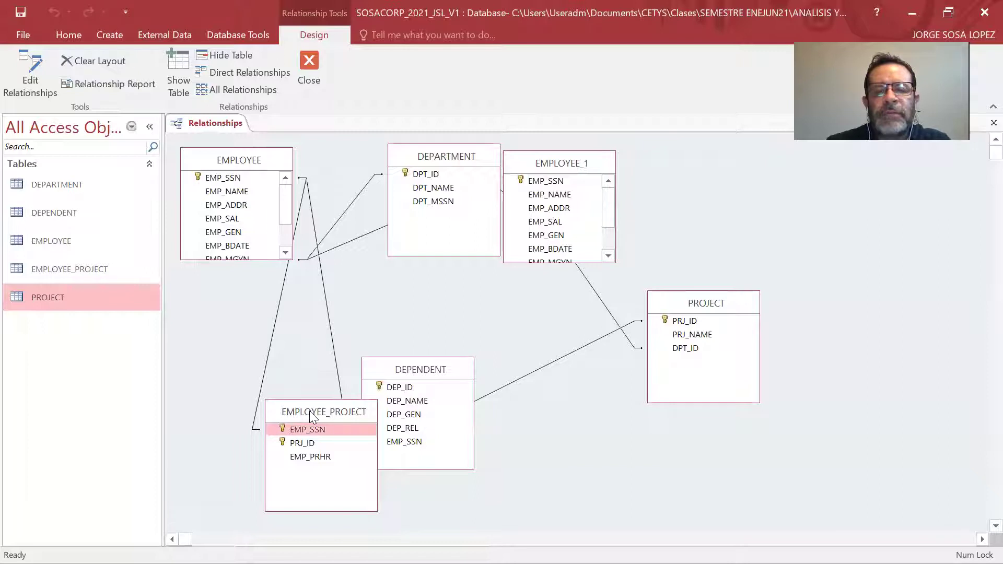
drag(309, 411, 554, 389)
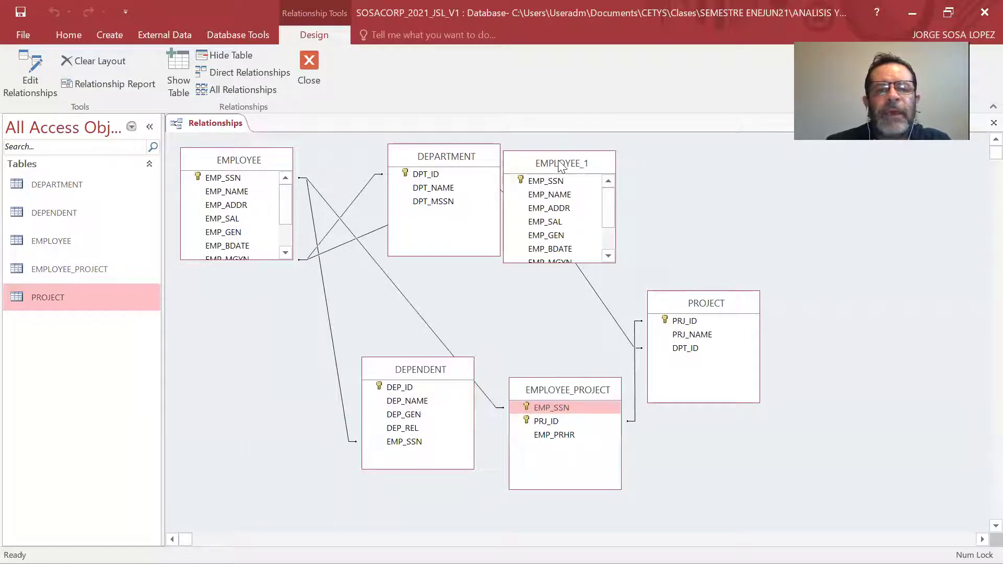
click(559, 166)
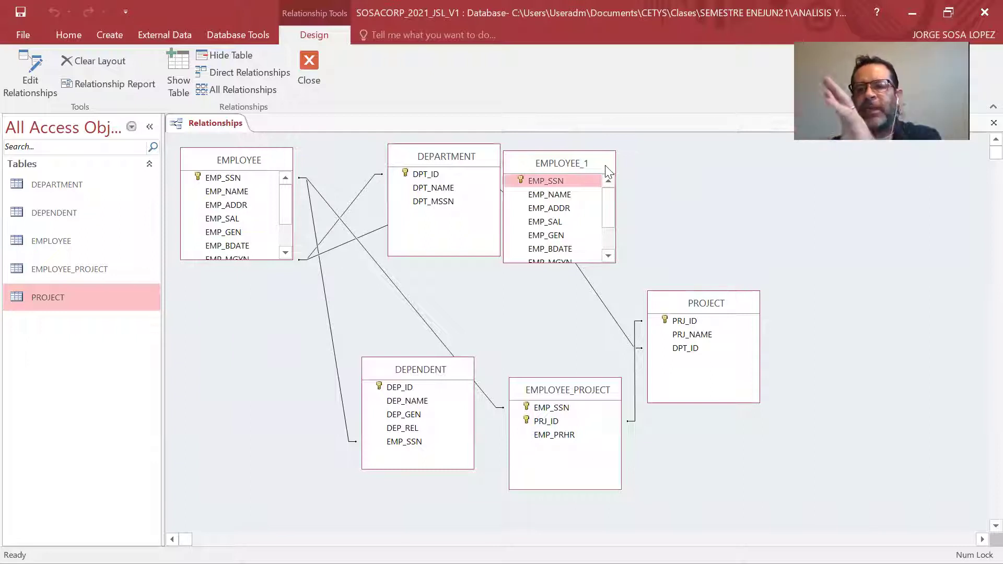
drag(573, 163, 561, 163)
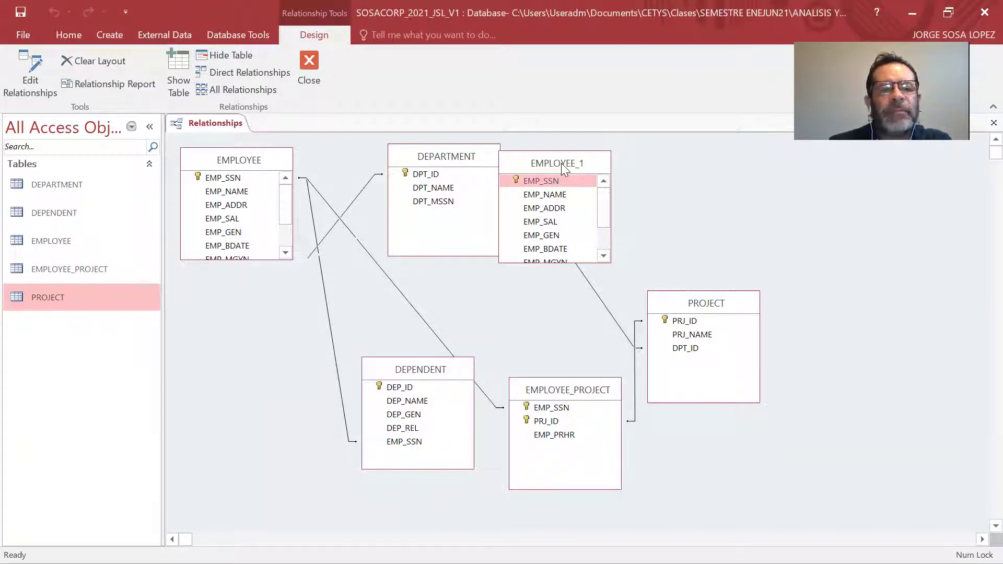
drag(561, 163, 240, 363)
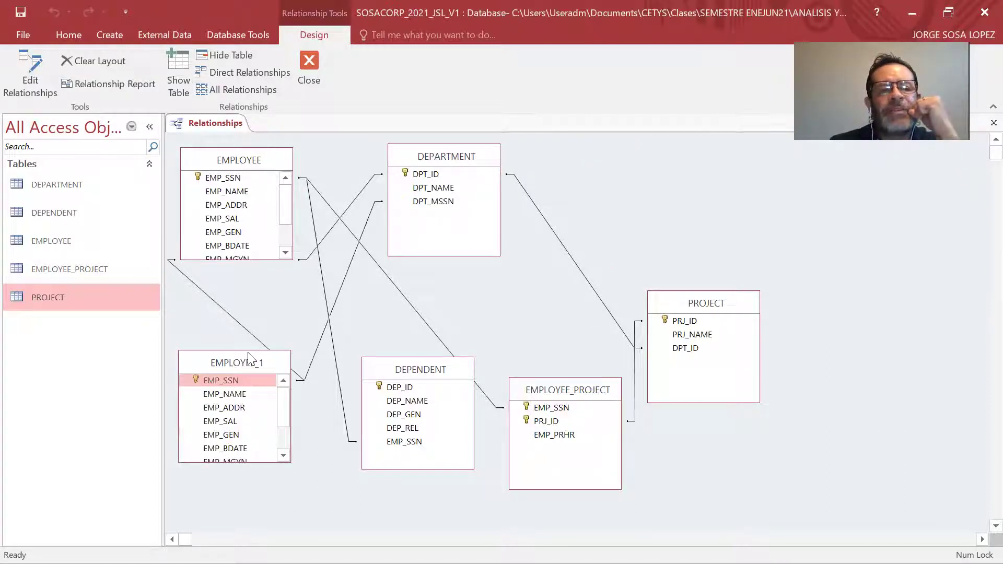
drag(248, 355, 256, 305)
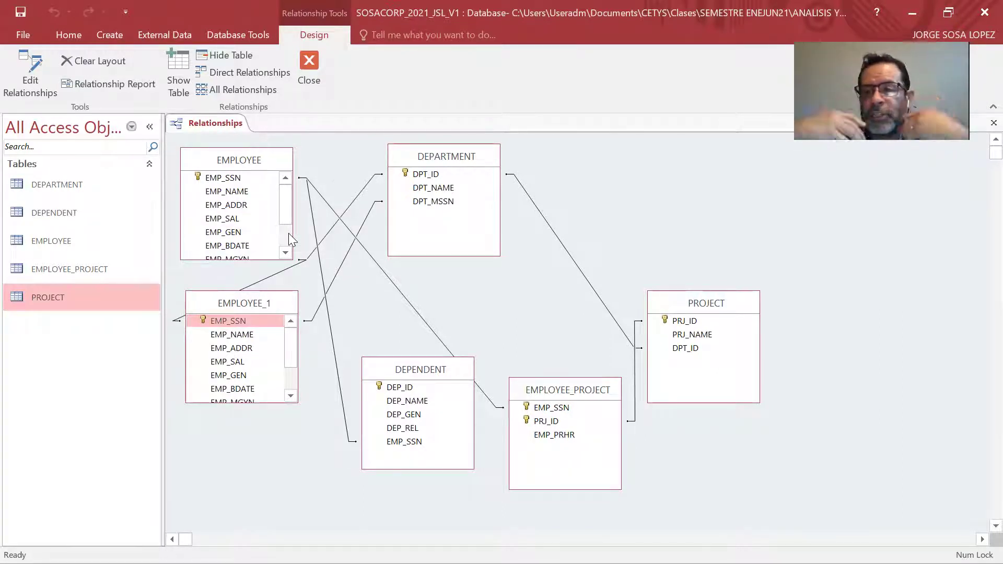
Spread out DEPARTMENT, DEPENDENT, EMPLOYEE_PROJECT and PROJECT to tidy the layout.
click(439, 157)
drag(438, 153, 506, 153)
click(405, 372)
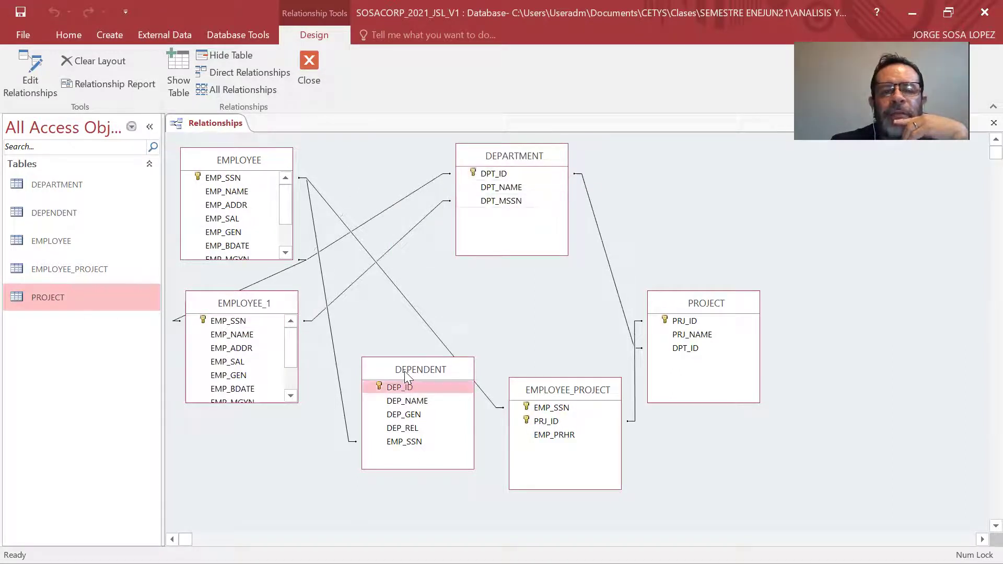
drag(404, 371, 377, 414)
drag(561, 385, 527, 364)
click(711, 307)
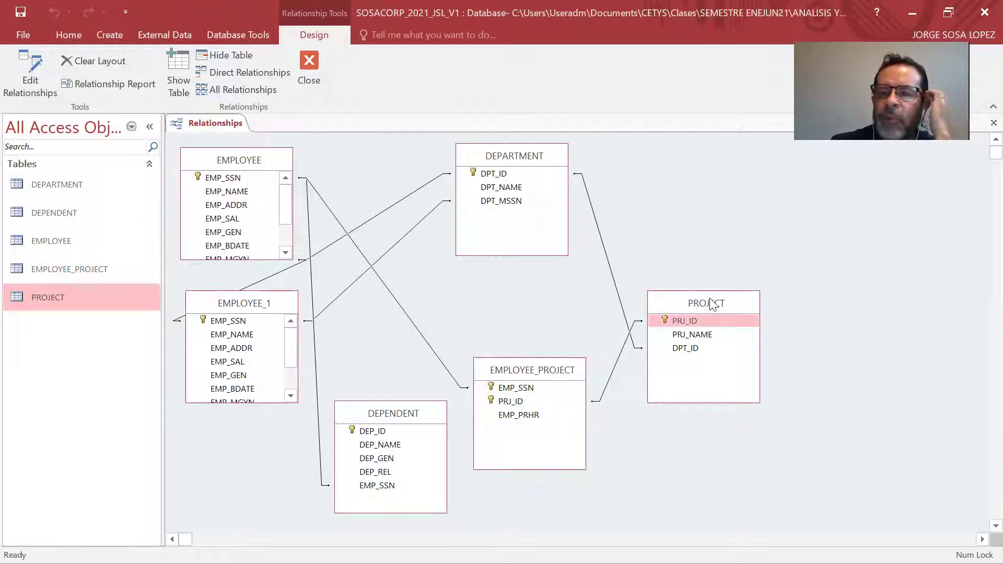
drag(711, 304, 694, 281)
Compare the PowerPoint relational model slide with the Access relationships diagram.
key(alt+Tab)
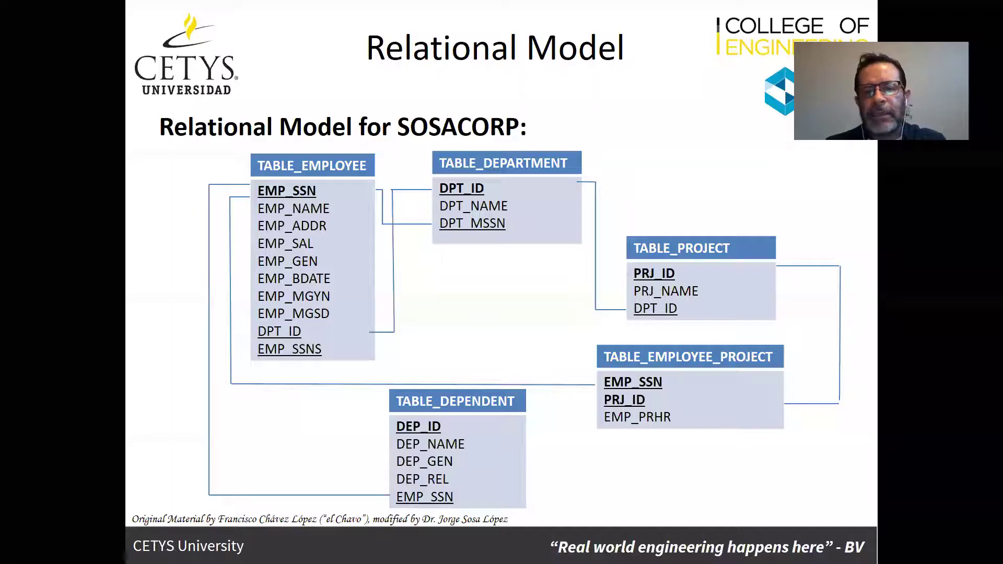
key(alt+Tab)
key(alt+Tab)
key(alt+Tab)
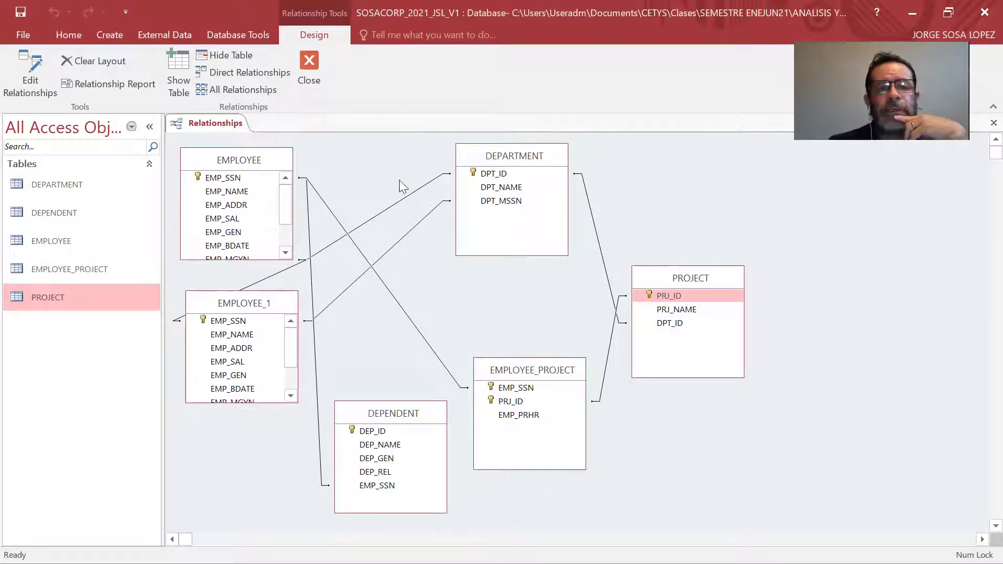
Close the relationships diagram, glance at File > Info, and return to Database Tools.
click(308, 65)
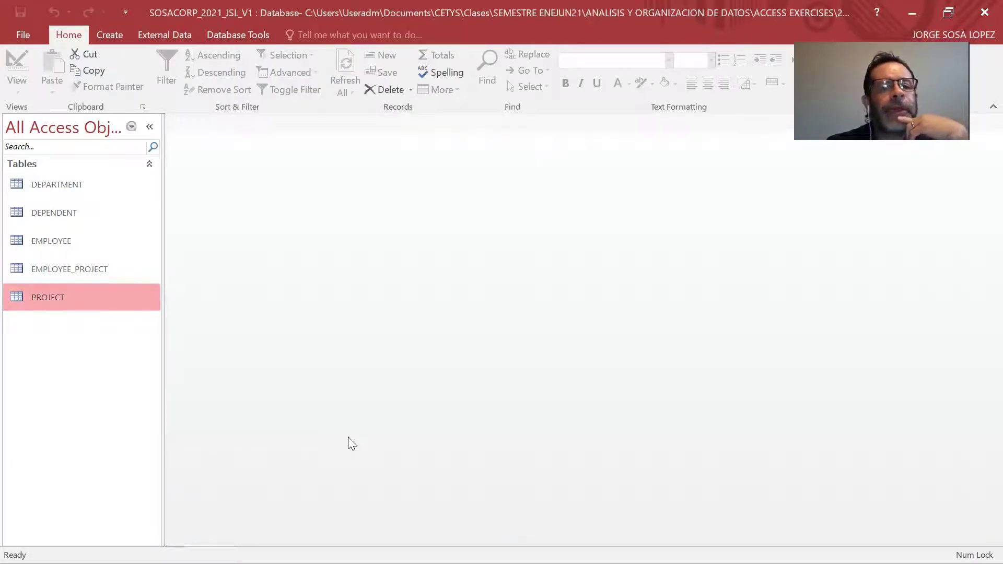
click(29, 35)
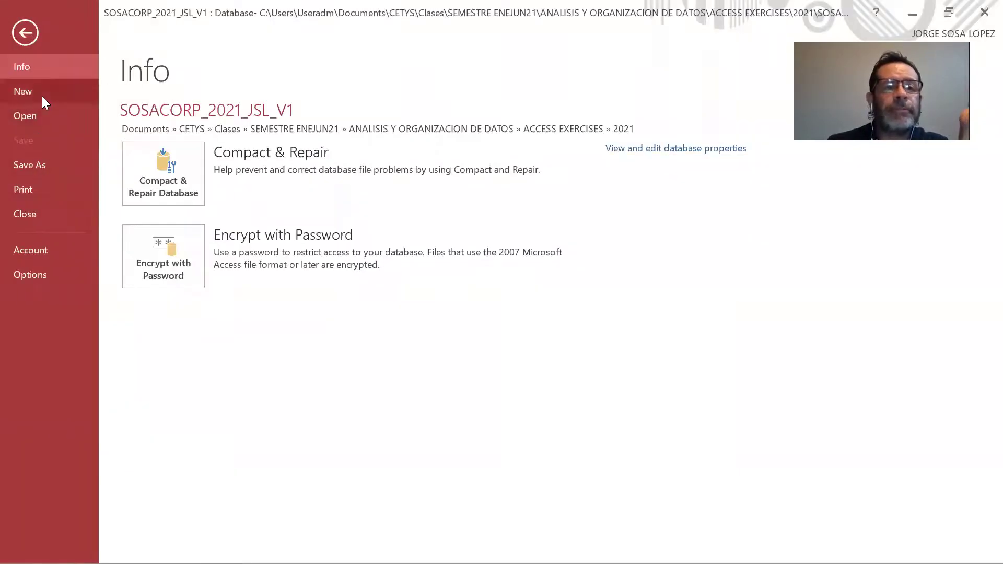
click(23, 34)
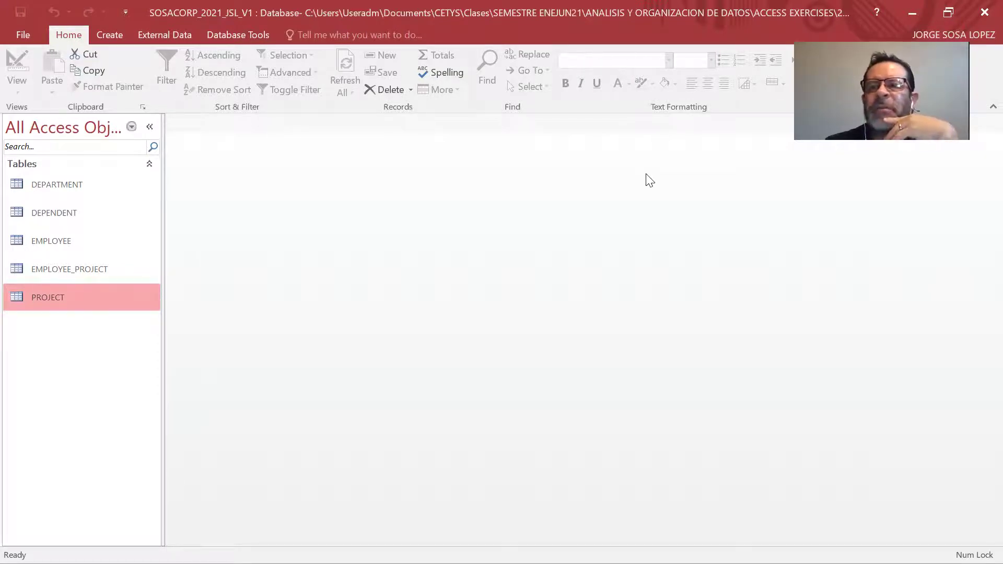
key(alt+Tab)
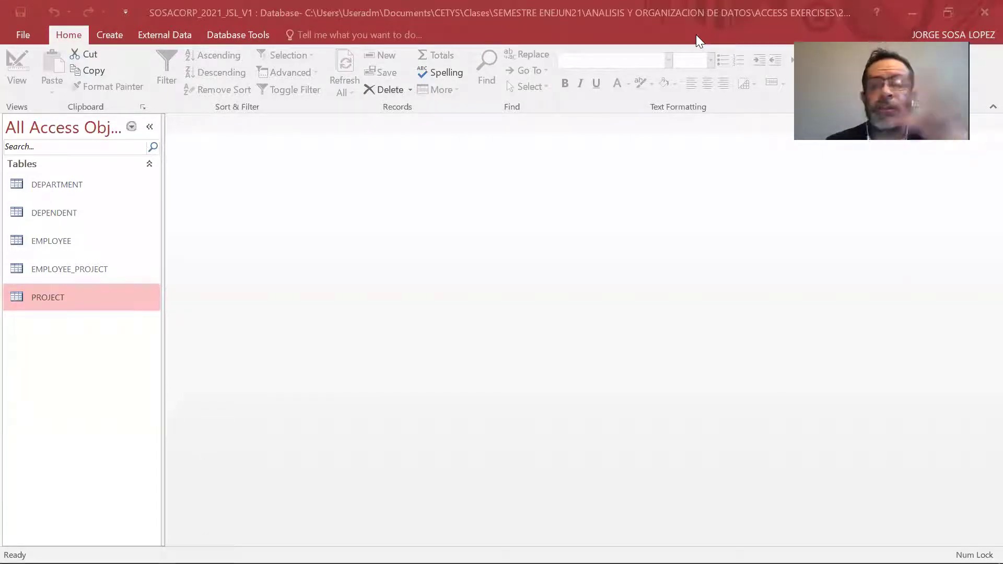
click(235, 35)
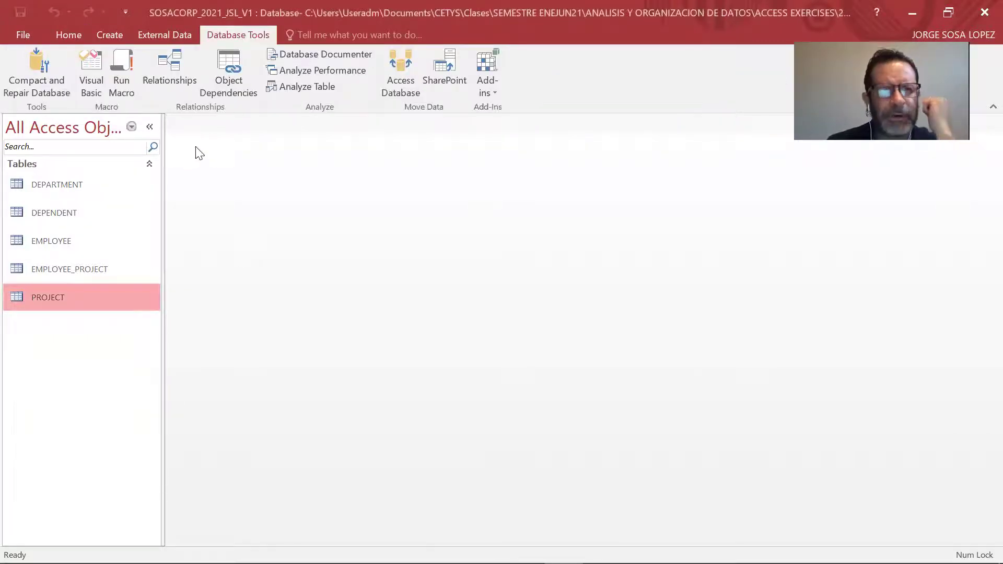
Reopen the relationships diagram and dismiss an accidentally opened blank relationship editor.
click(176, 67)
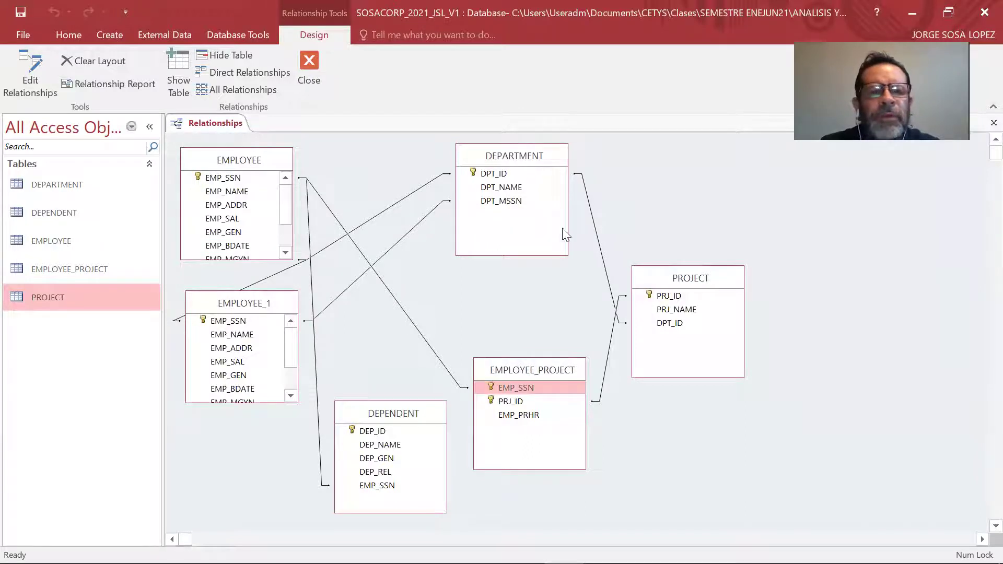
double_click(395, 198)
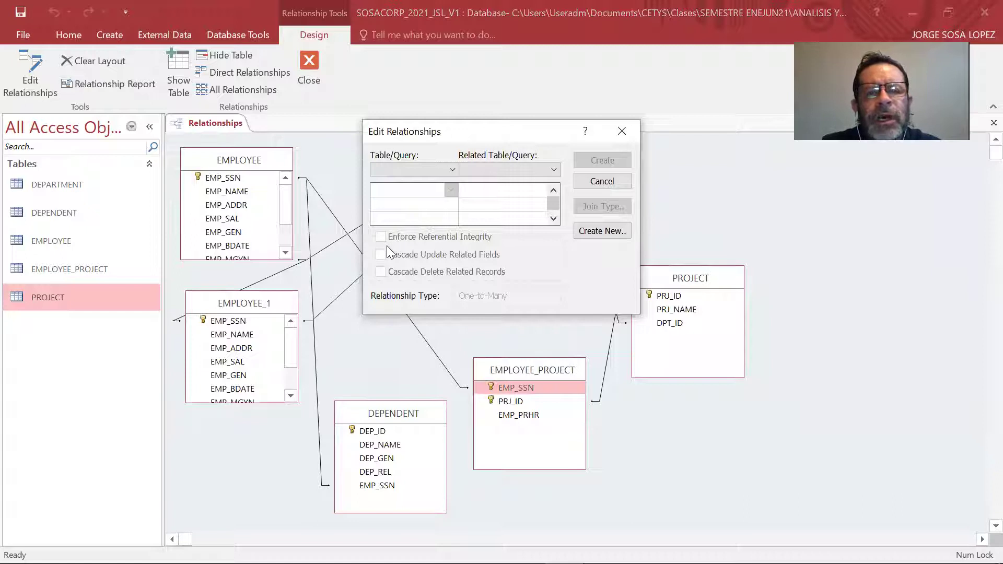
click(430, 174)
click(443, 180)
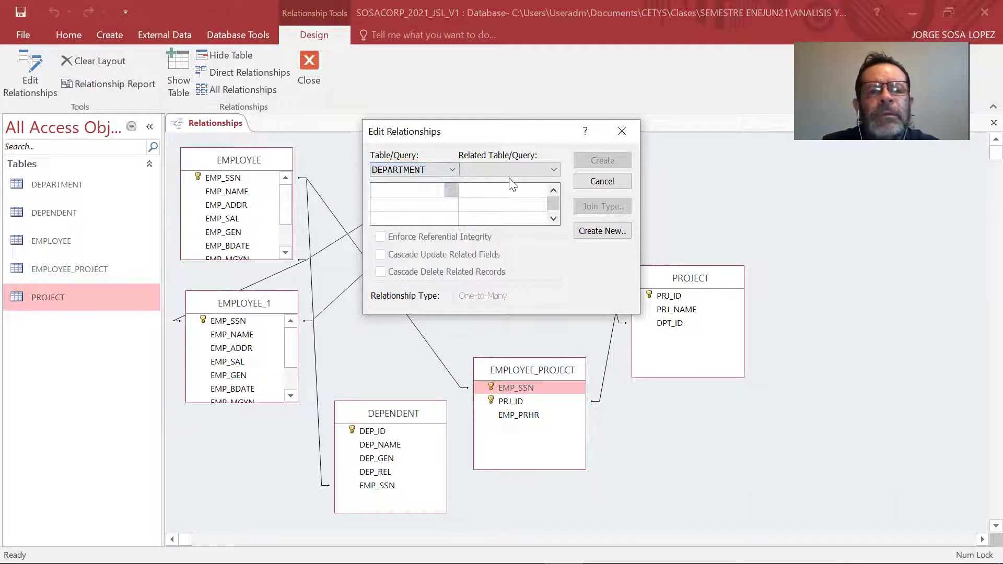
click(584, 177)
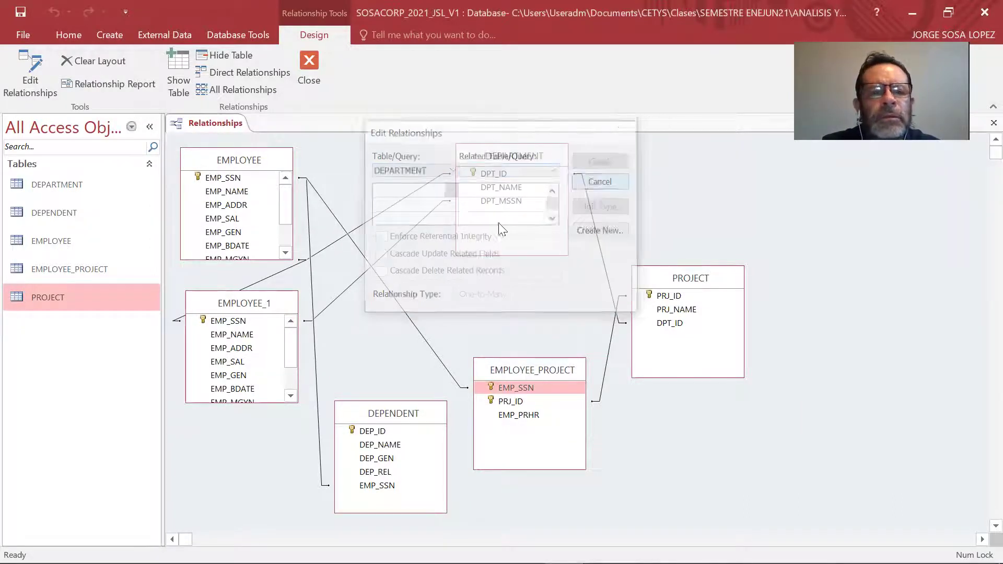
Enforce referential integrity on EMPLOYEE–EMPLOYEE_PROJECT, then move EMPLOYEE_1 lower.
double_click(354, 242)
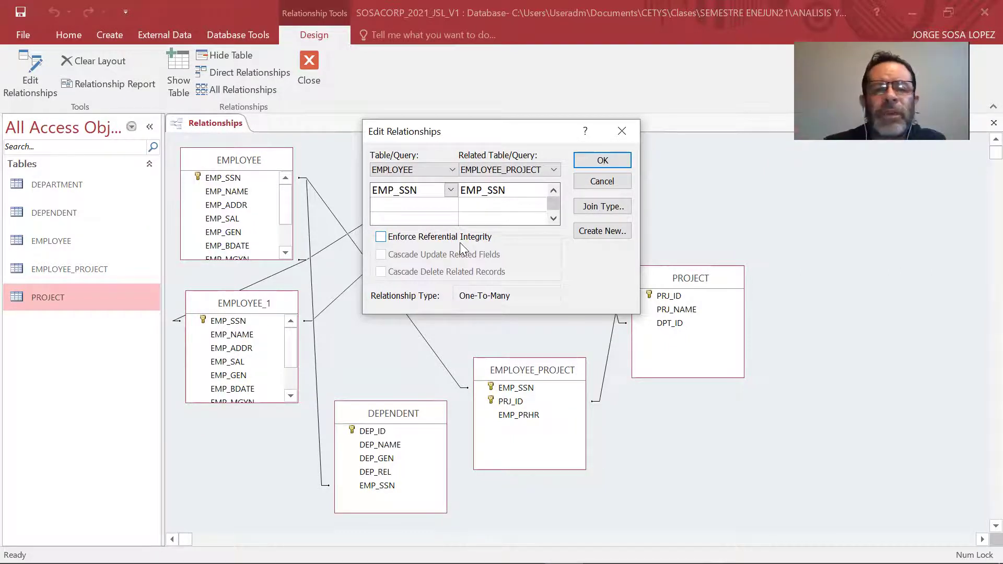
click(460, 240)
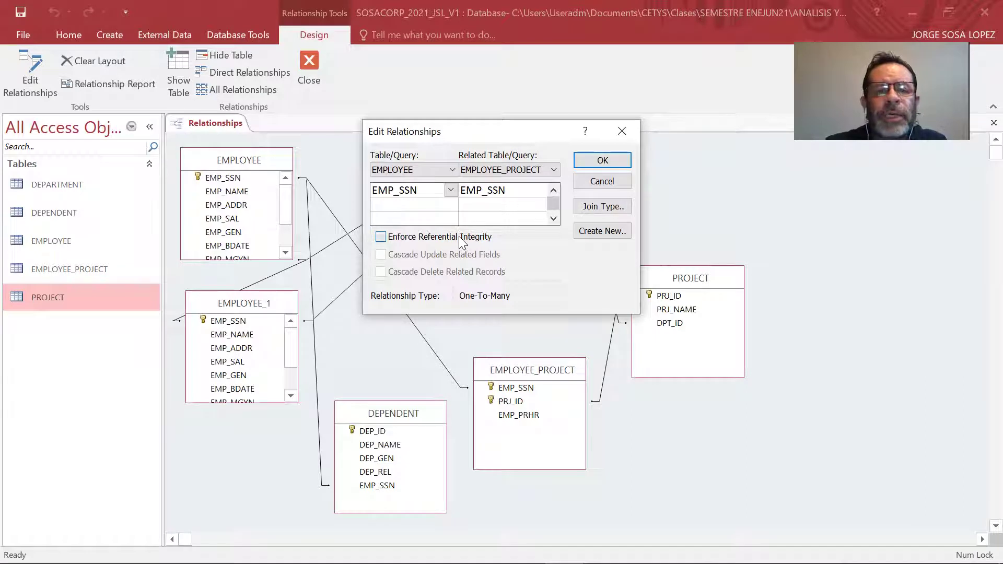
click(615, 158)
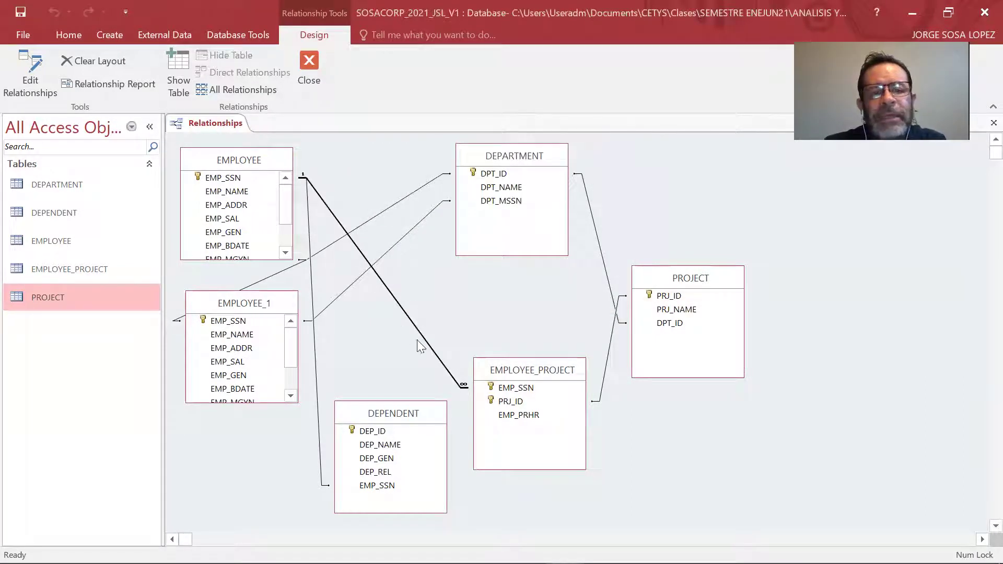
click(253, 316)
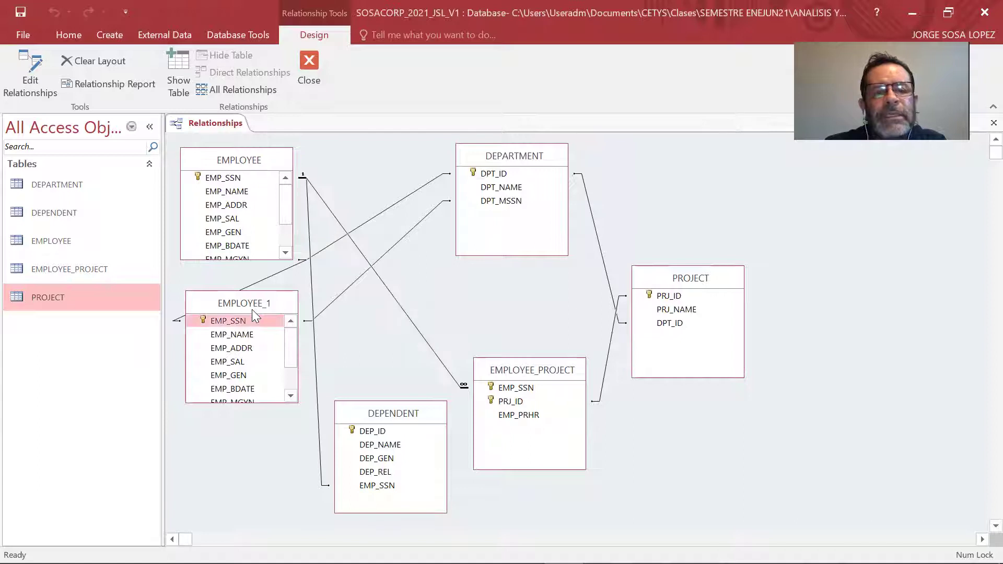
drag(252, 309, 263, 364)
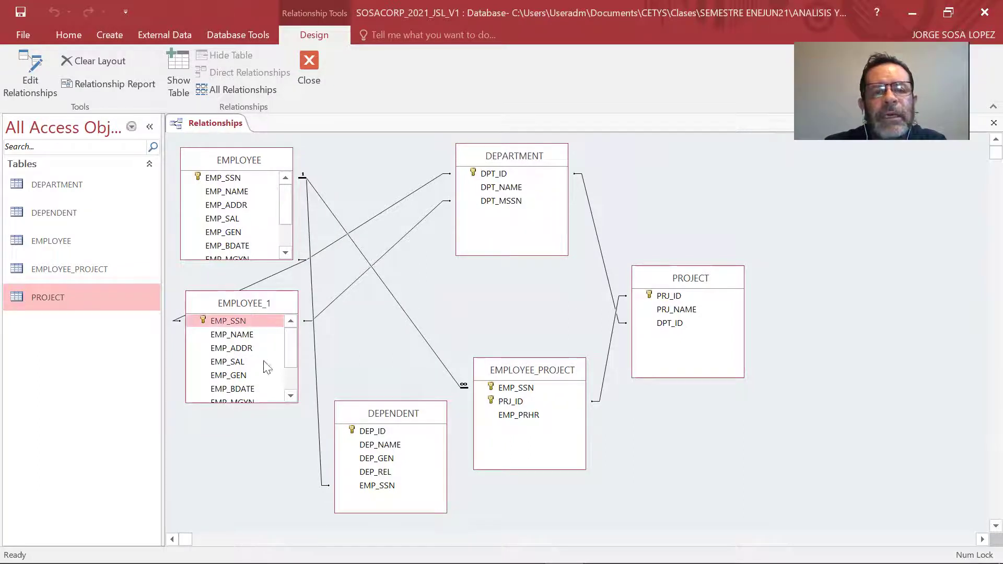
Enforce referential integrity on the DPT_MSSN, DEPARTMENT–PROJECT DPT_ID and PRJ_ID links.
double_click(365, 312)
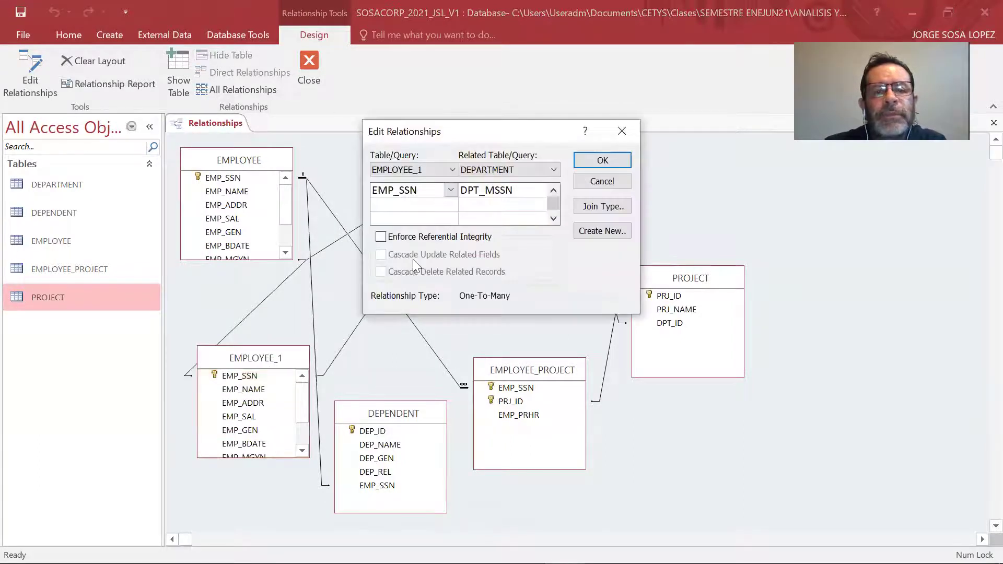
click(413, 237)
click(601, 161)
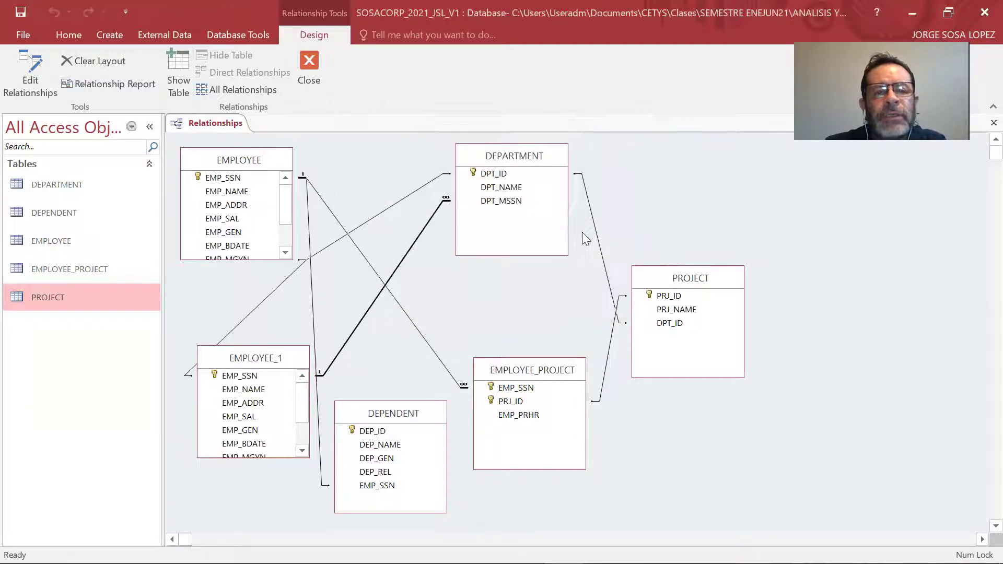
double_click(598, 240)
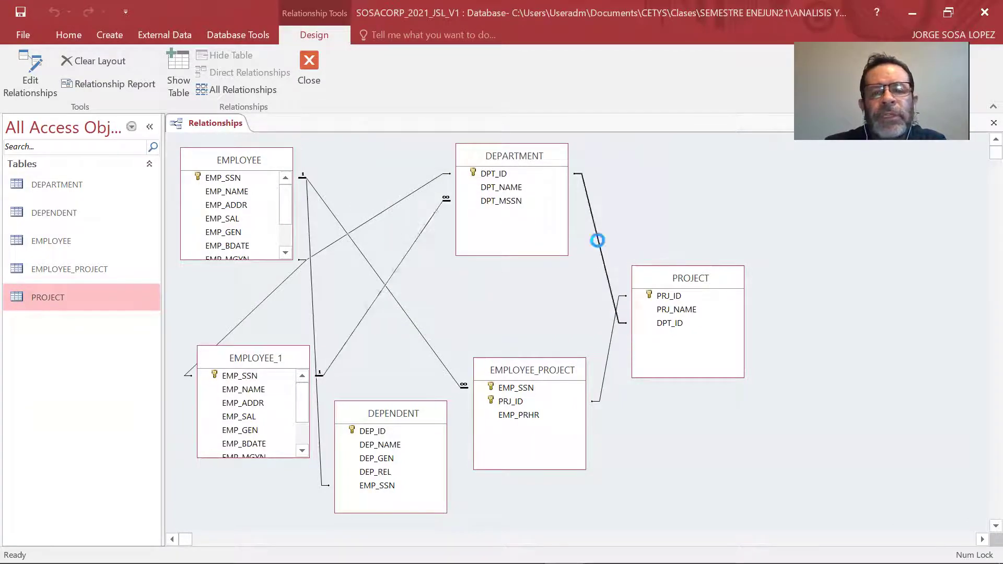
click(429, 238)
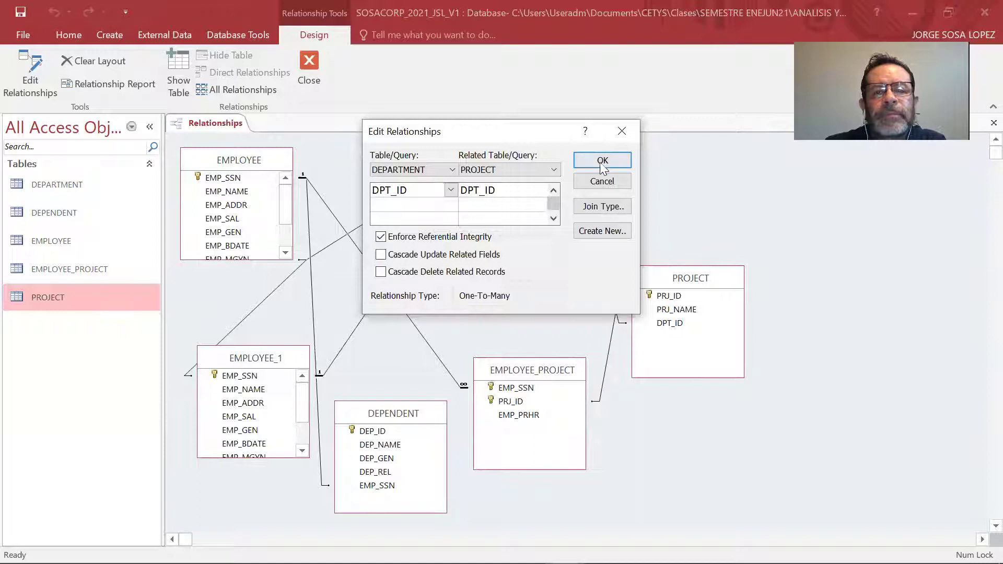
click(601, 161)
double_click(604, 370)
click(448, 239)
click(601, 160)
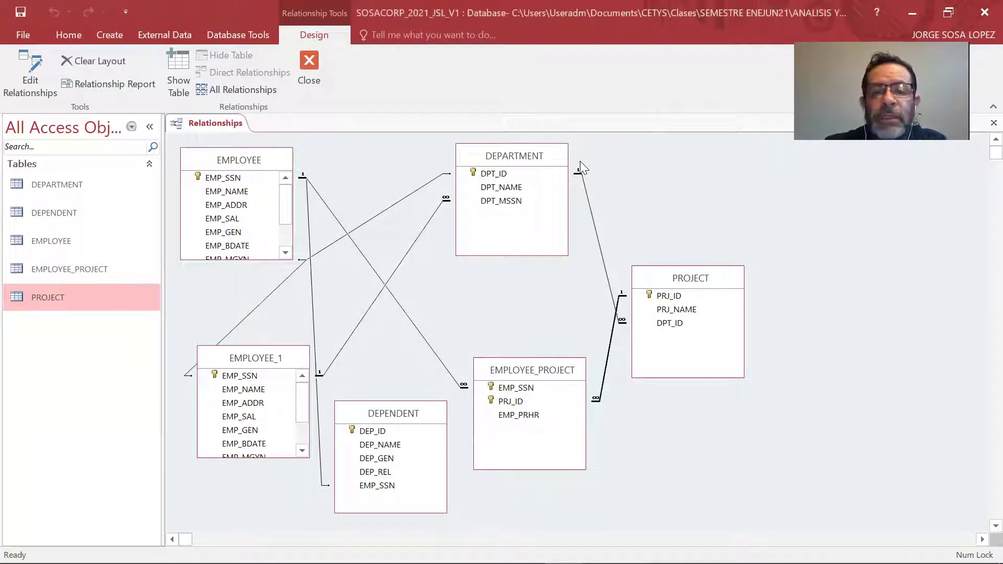
Recheck EMPLOYEE–EMPLOYEE_PROJECT, then enforce referential integrity on the EMPLOYEE–EMPLOYEE_1 relationship.
double_click(425, 339)
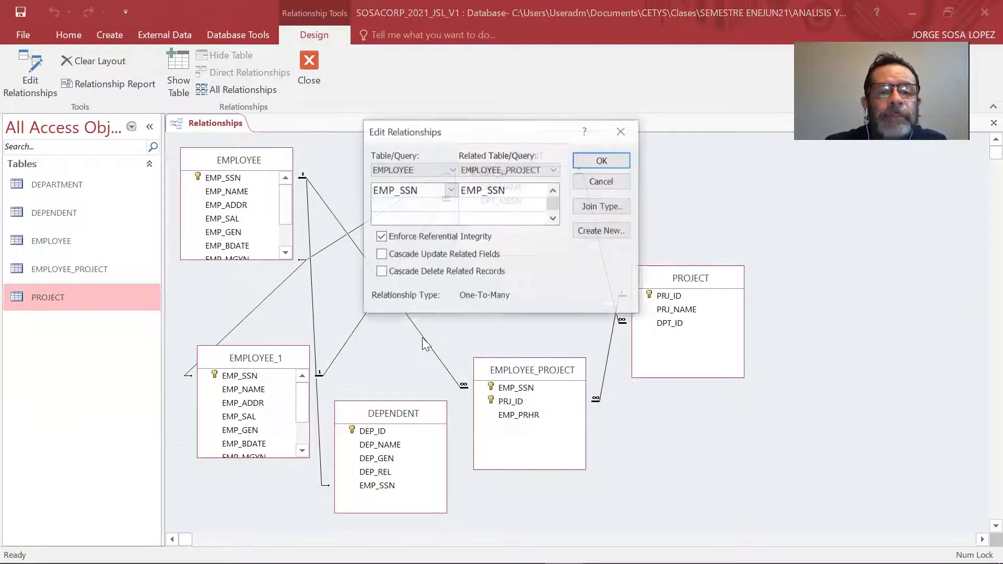
click(602, 160)
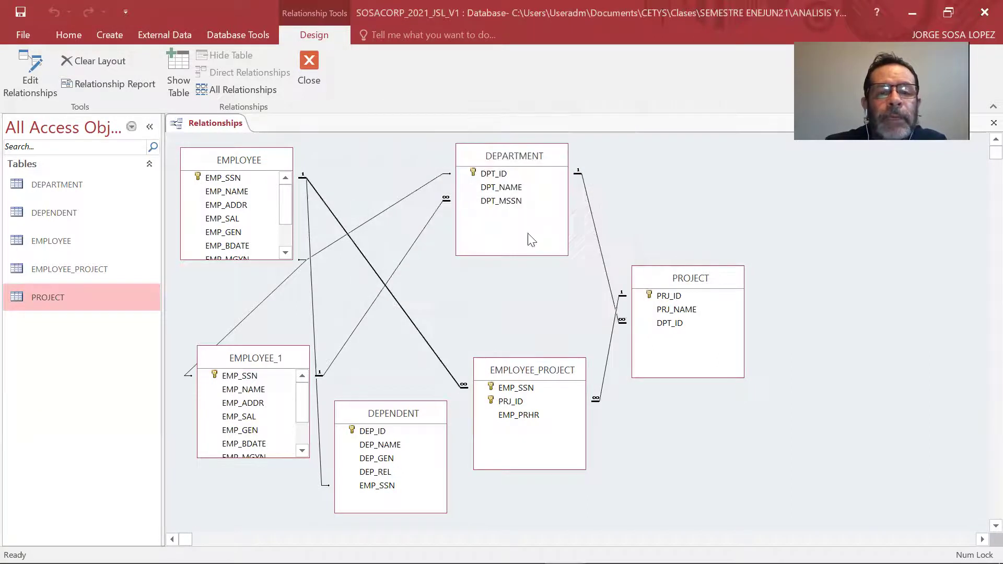
double_click(254, 311)
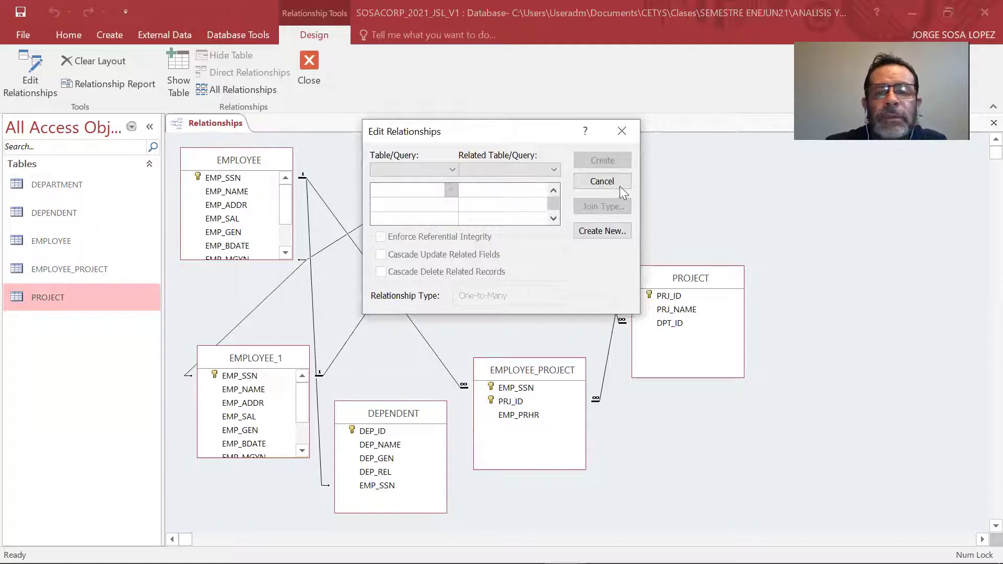
click(602, 181)
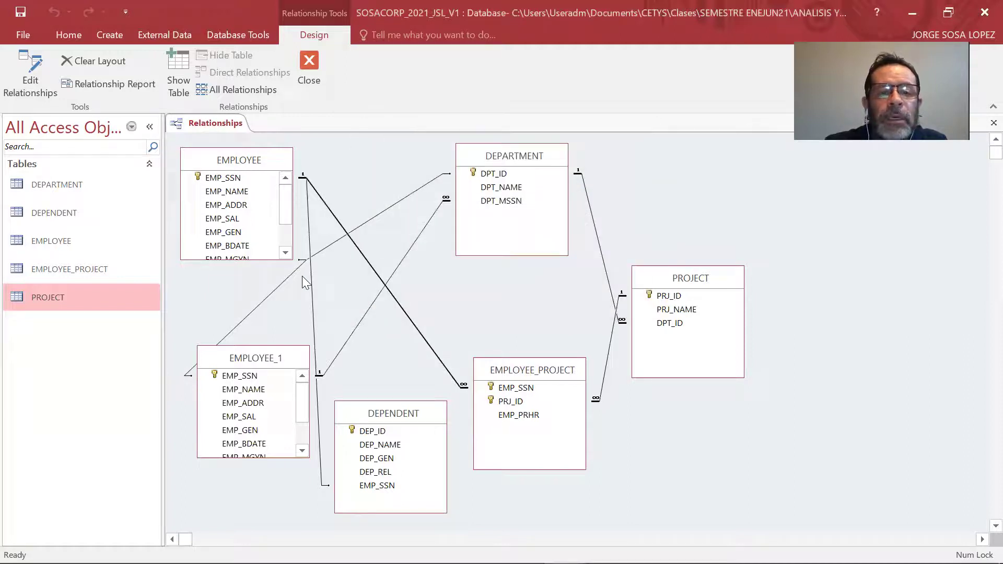
click(275, 288)
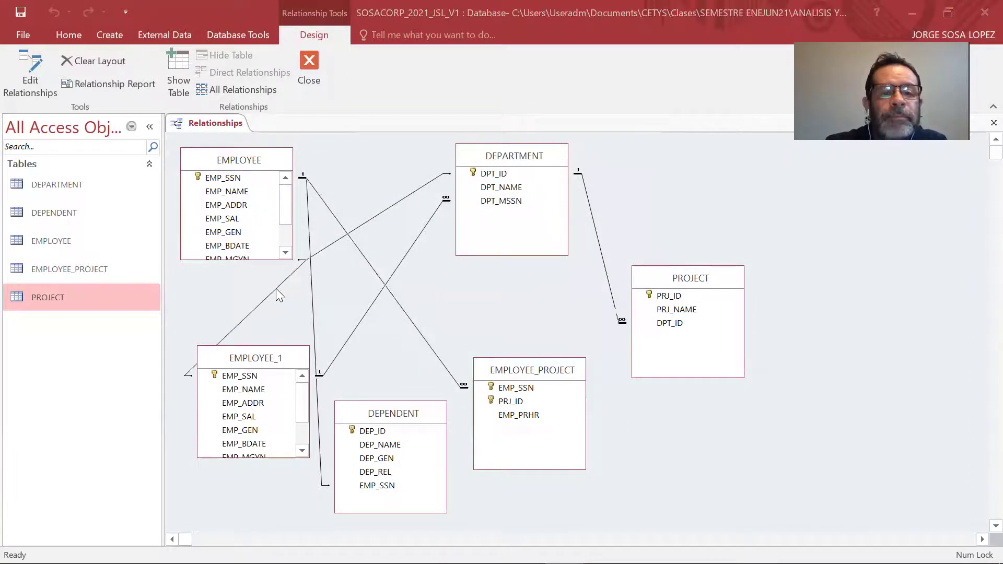
double_click(275, 289)
click(381, 236)
click(603, 160)
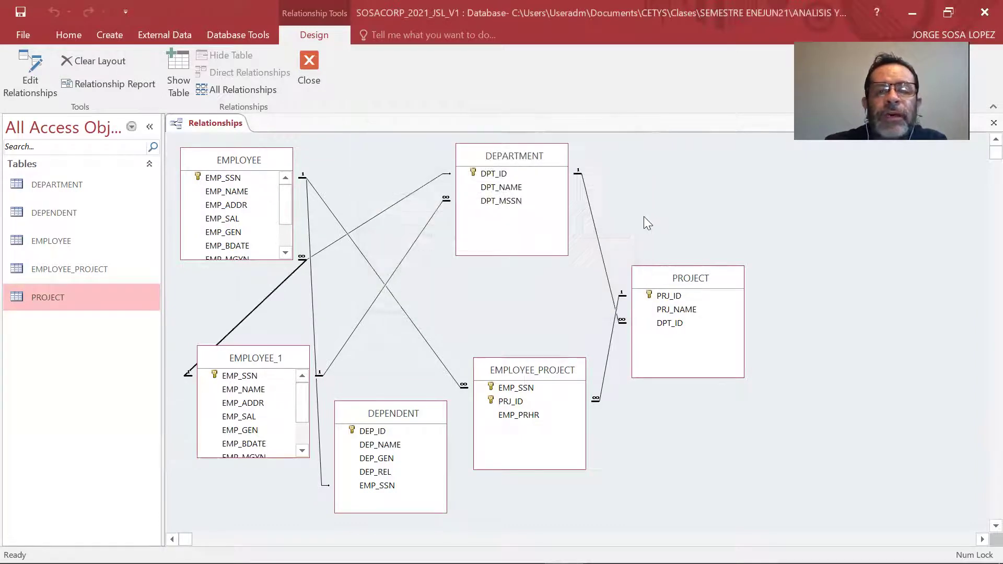
Enforce referential integrity on the DEPARTMENT–EMPLOYEE DPT_ID and EMPLOYEE–DEPENDENT EMP_SSN links.
click(397, 202)
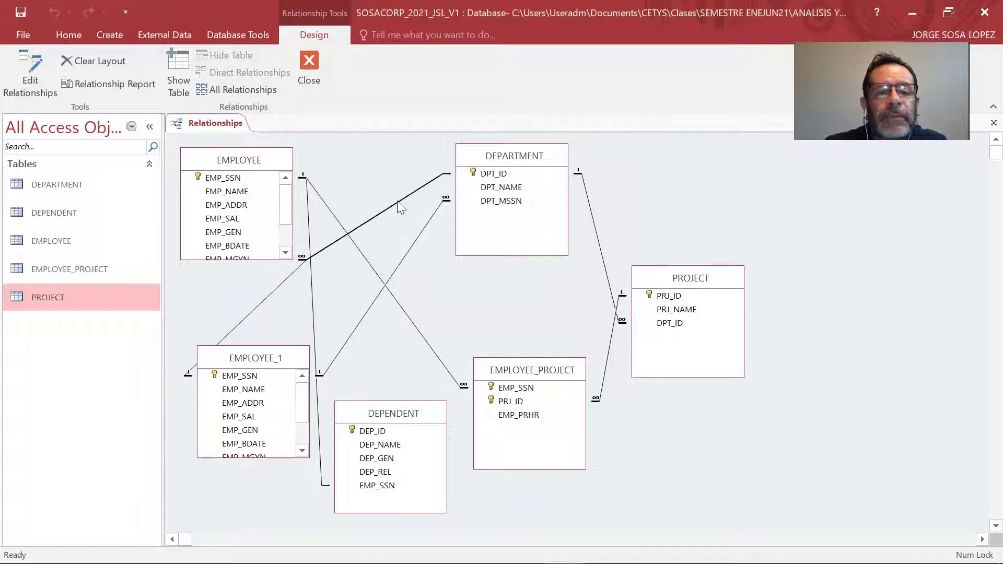
double_click(397, 202)
click(435, 237)
click(588, 157)
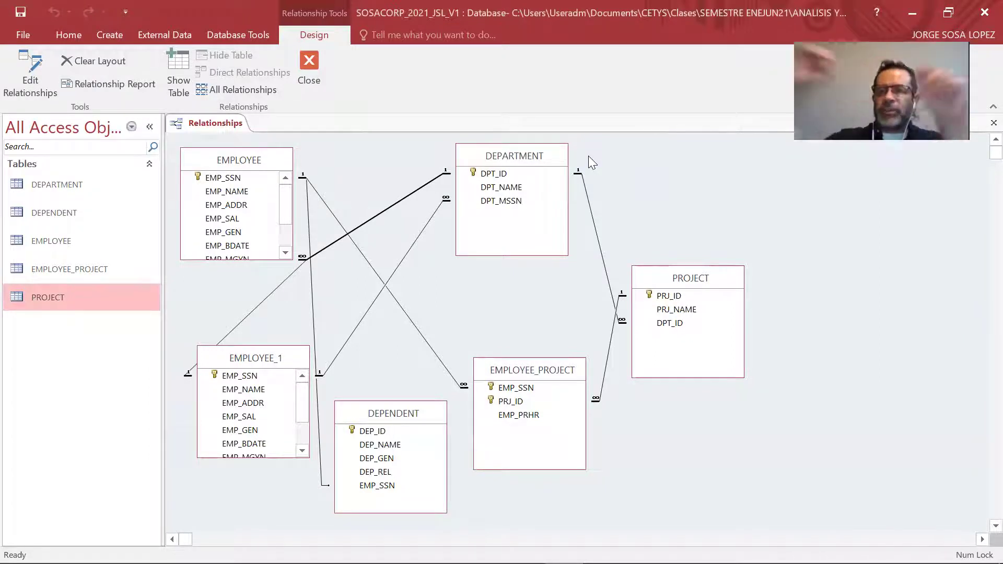
double_click(318, 416)
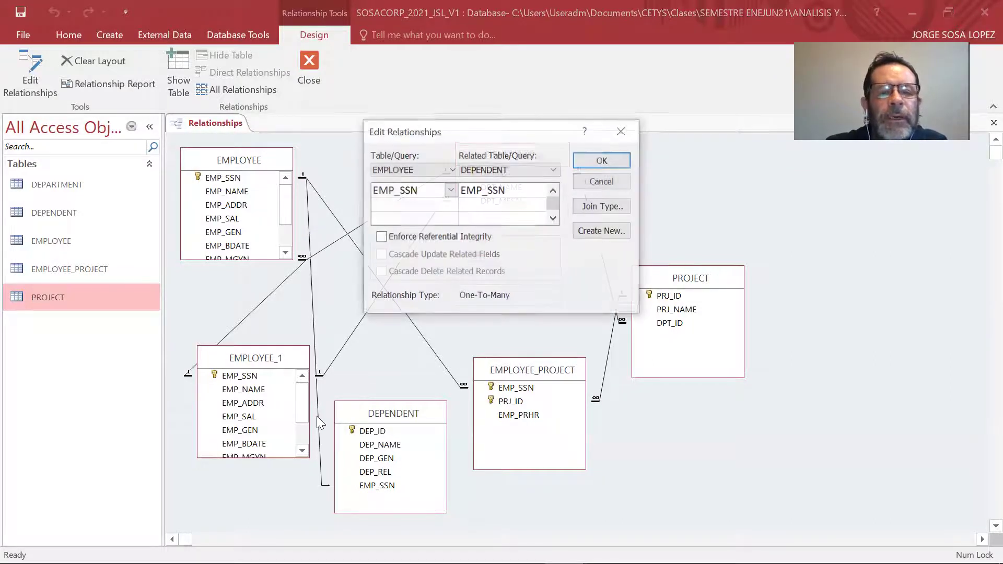
click(481, 239)
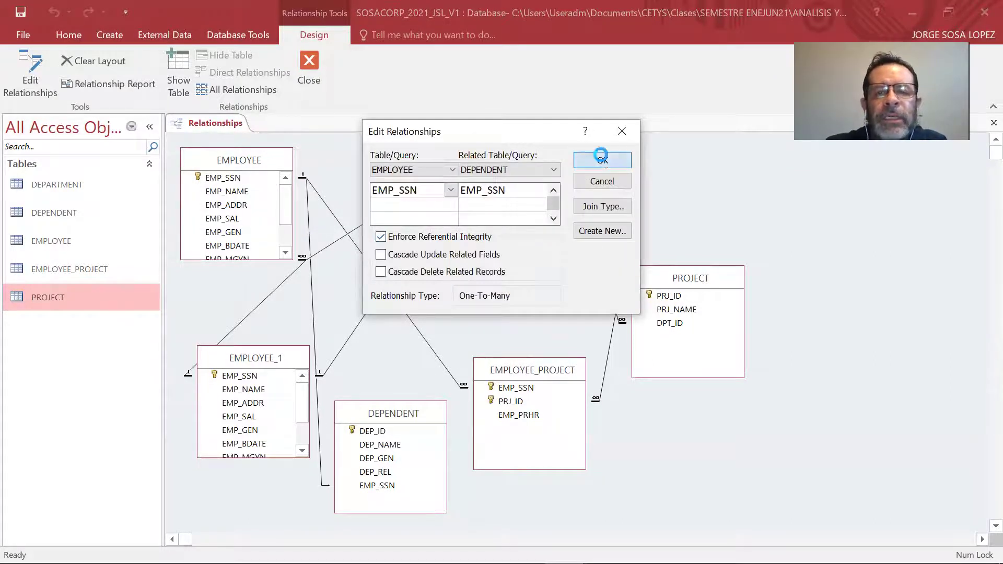
click(602, 160)
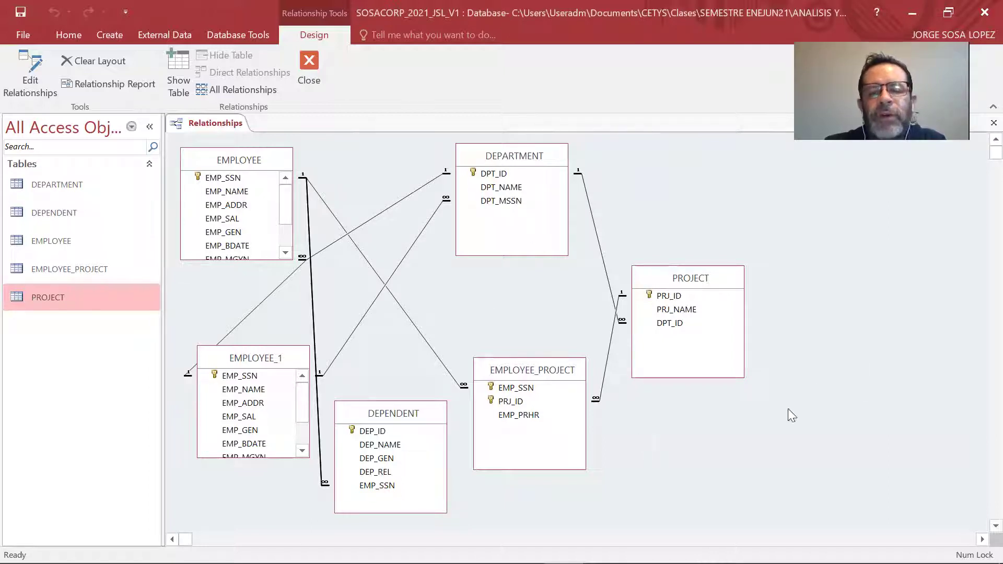
Nudge the DEPENDENT table up and close the relationships diagram.
click(408, 414)
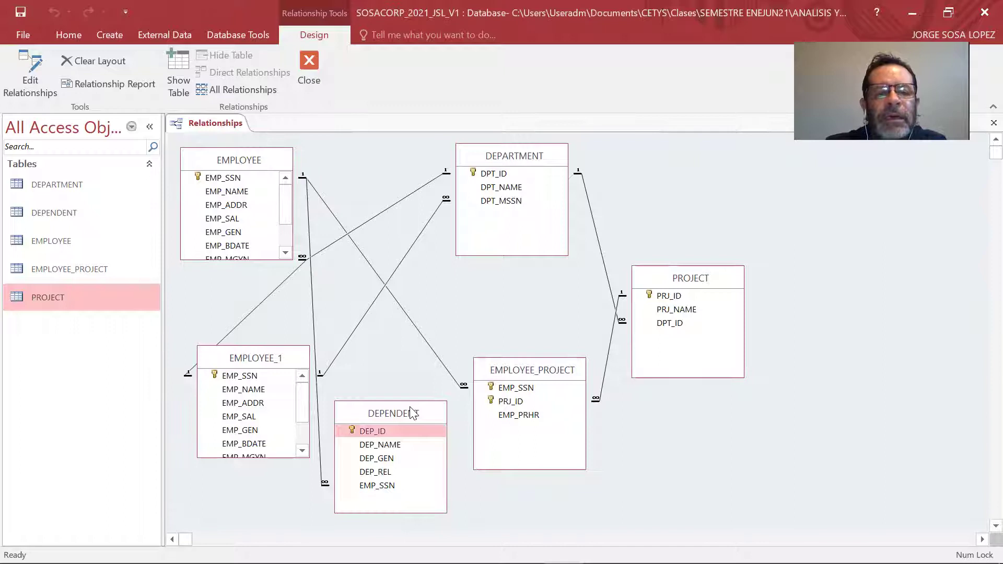
drag(413, 413, 423, 400)
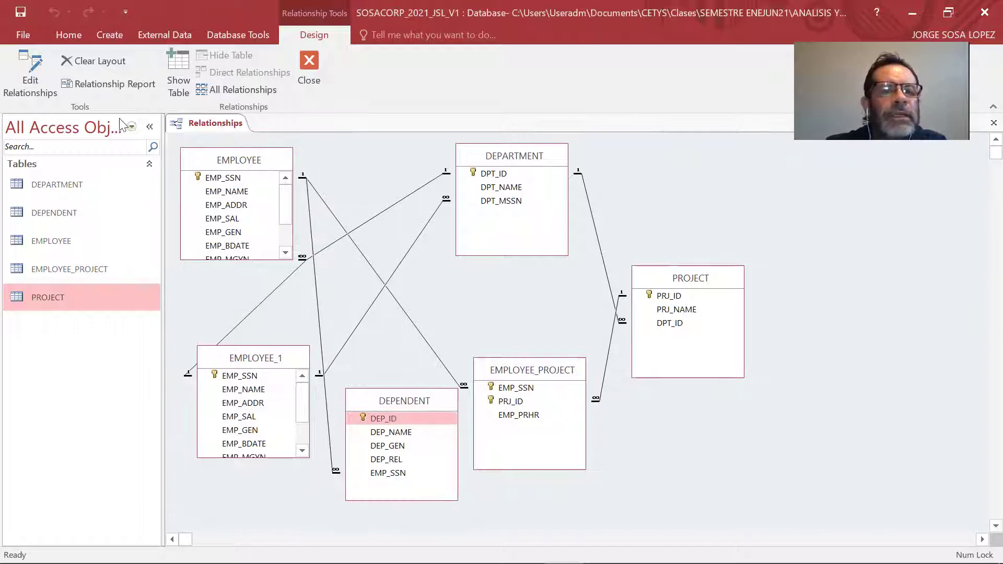
click(312, 71)
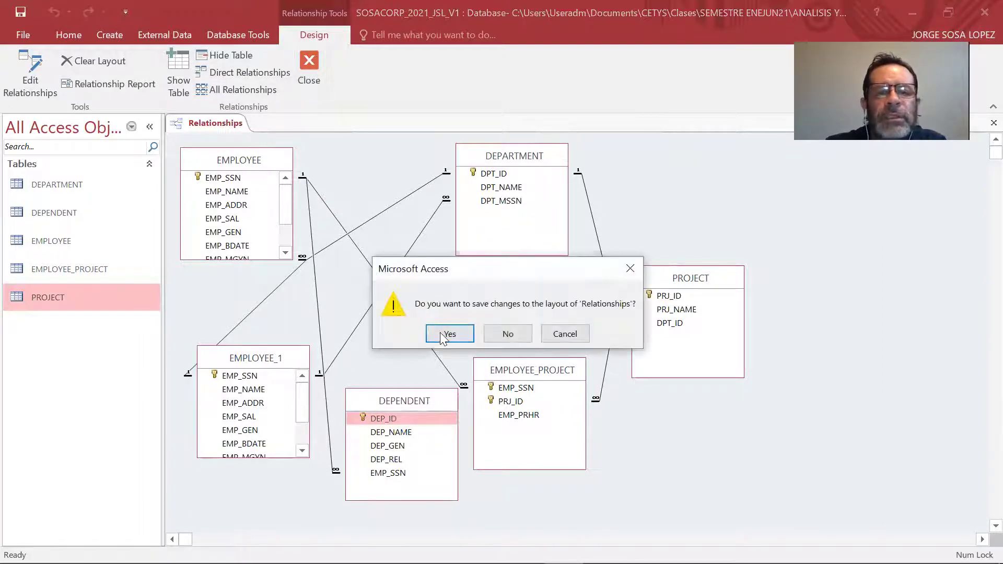
Save the relationships layout, open DEPARTMENT, widen DPT_NAME and delete the false-start record 10.
click(441, 335)
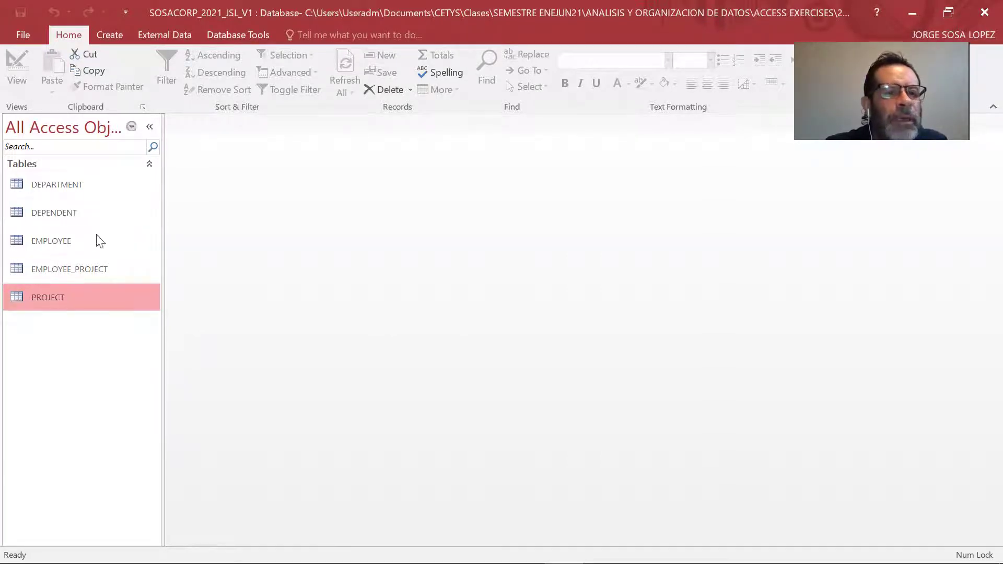
double_click(77, 182)
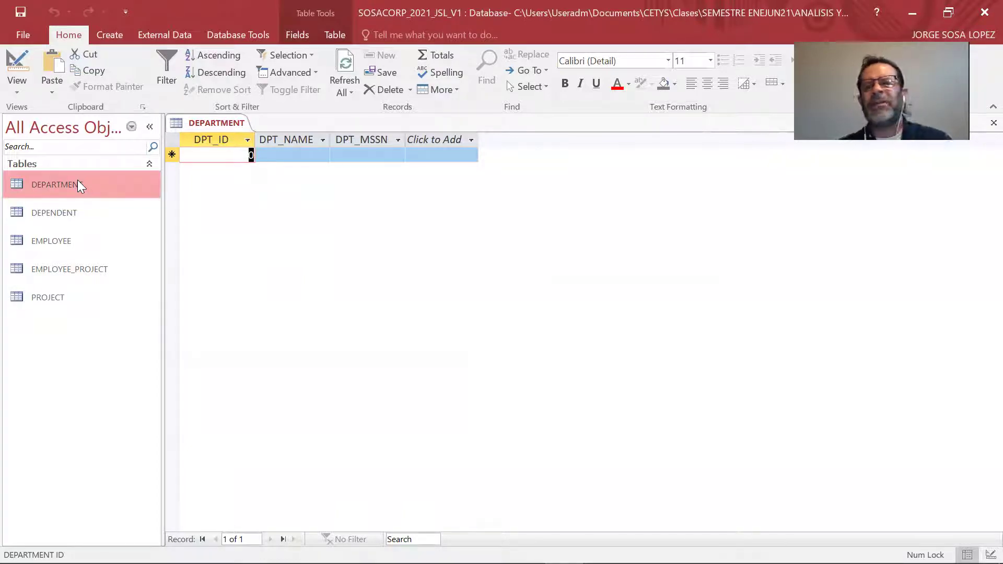
text(10)
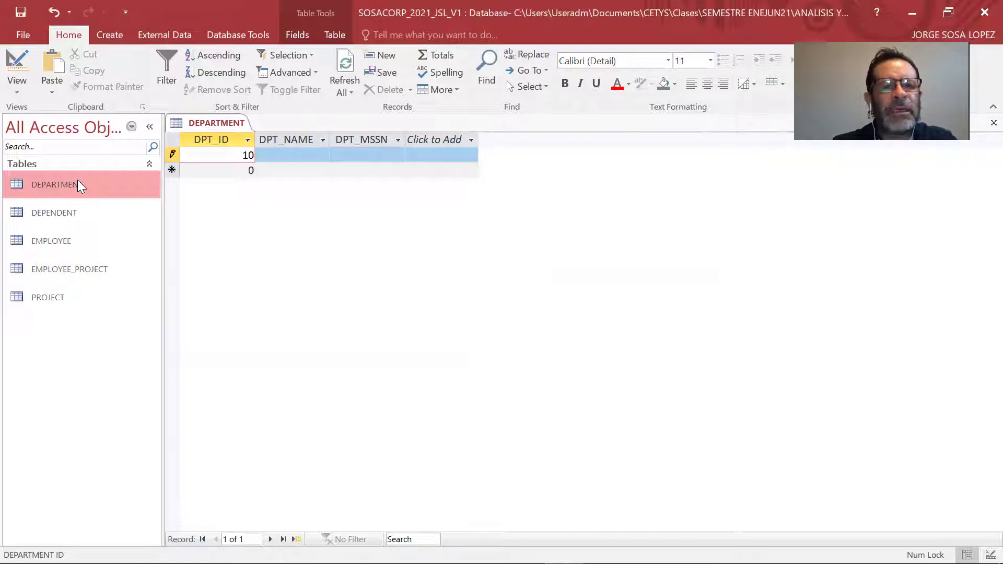
key(Tab)
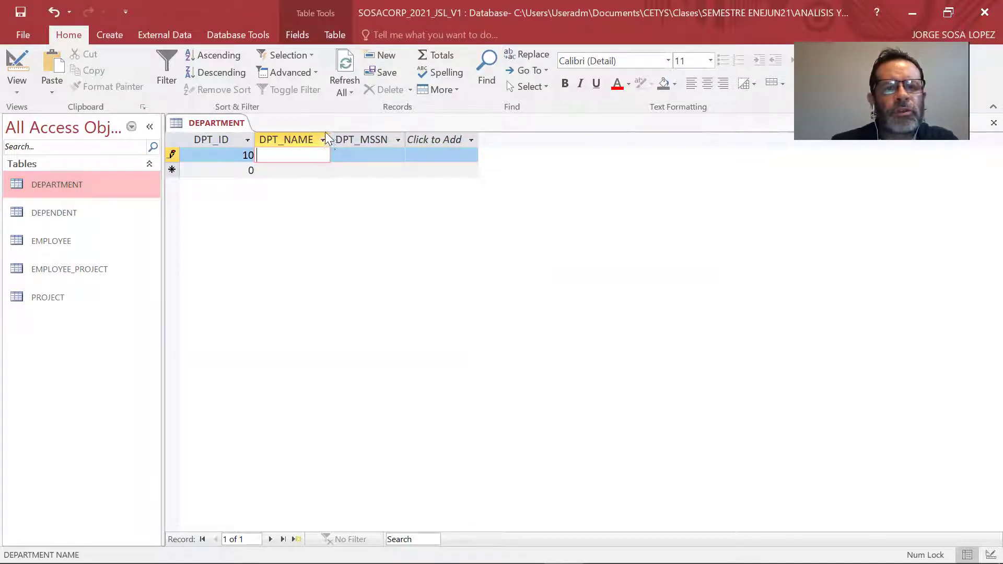
drag(331, 137, 485, 134)
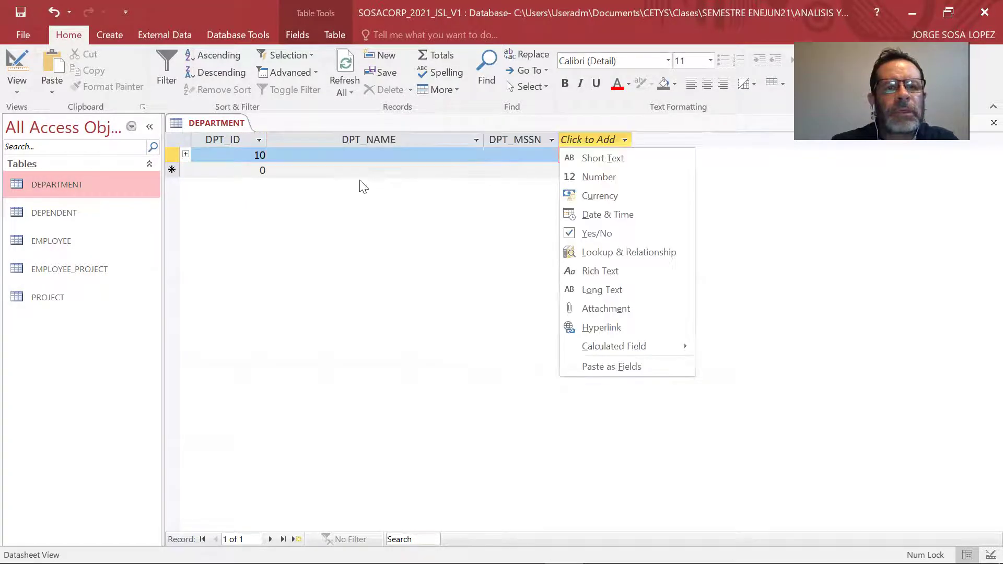
click(390, 154)
click(390, 155)
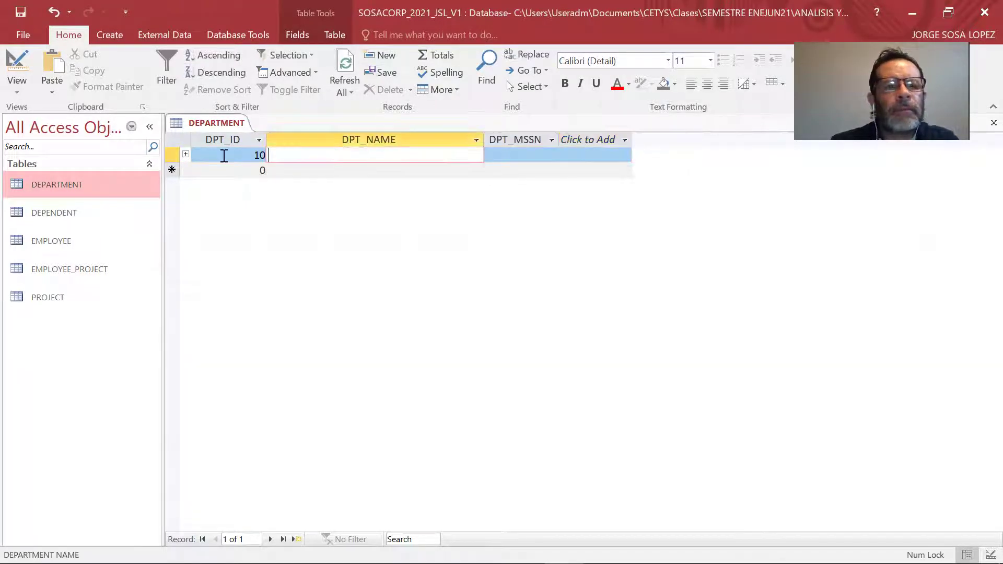
click(175, 155)
right_click(178, 155)
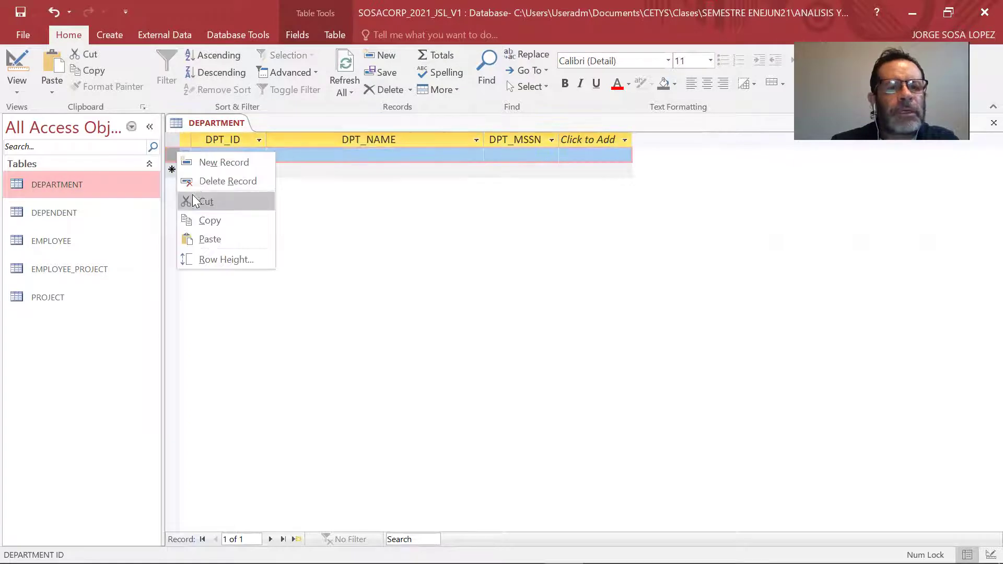
click(199, 184)
click(467, 345)
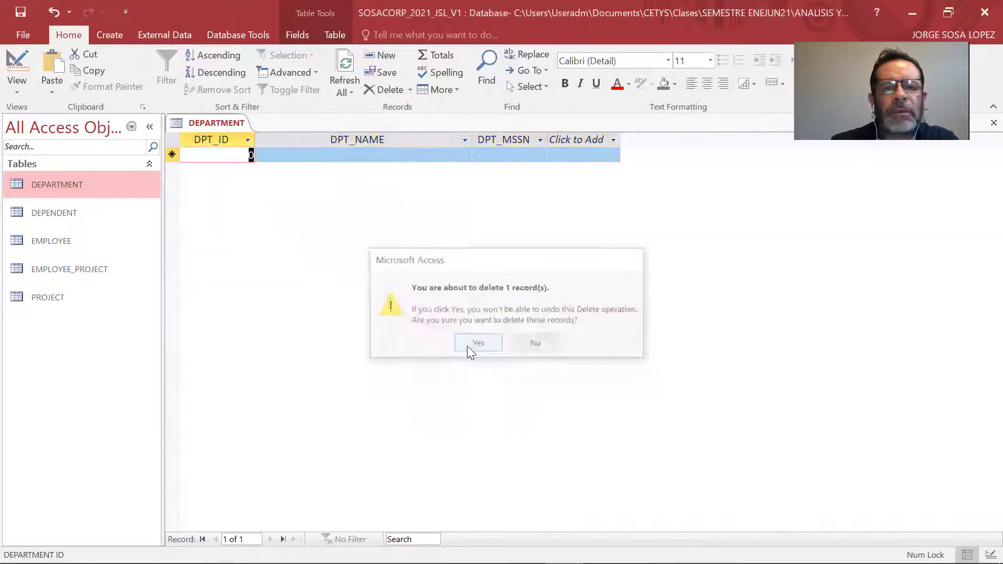
Enter department 10 named SCHOOL OF ENGINEERING in capital letters.
text(10)
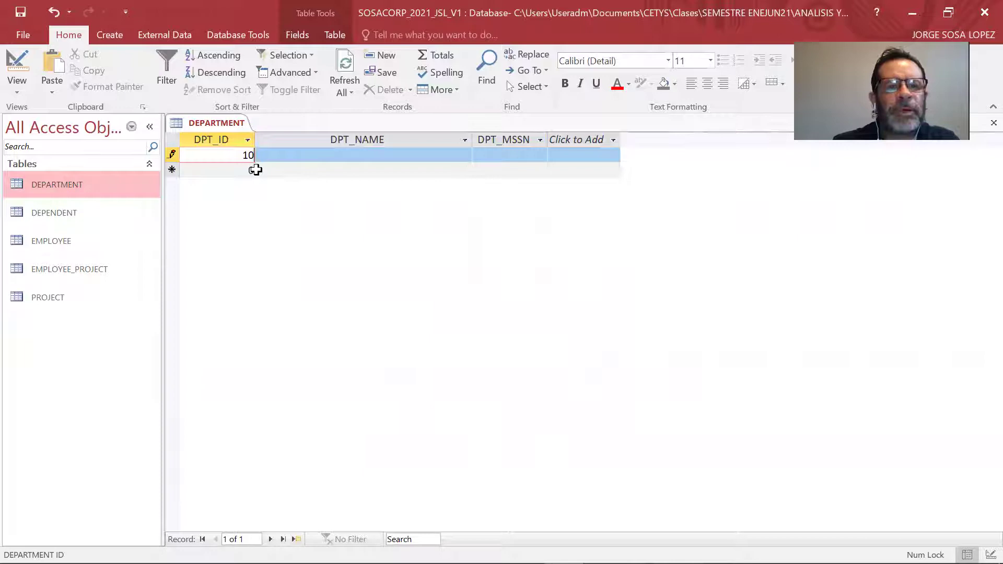
key(Tab)
text(schoo)
key(BackSpace)
key(BackSpace)
key(BackSpace)
key(BackSpace)
key(BackSpace)
key(Caps_Lock)
text(SCHOOL OF ENIN)
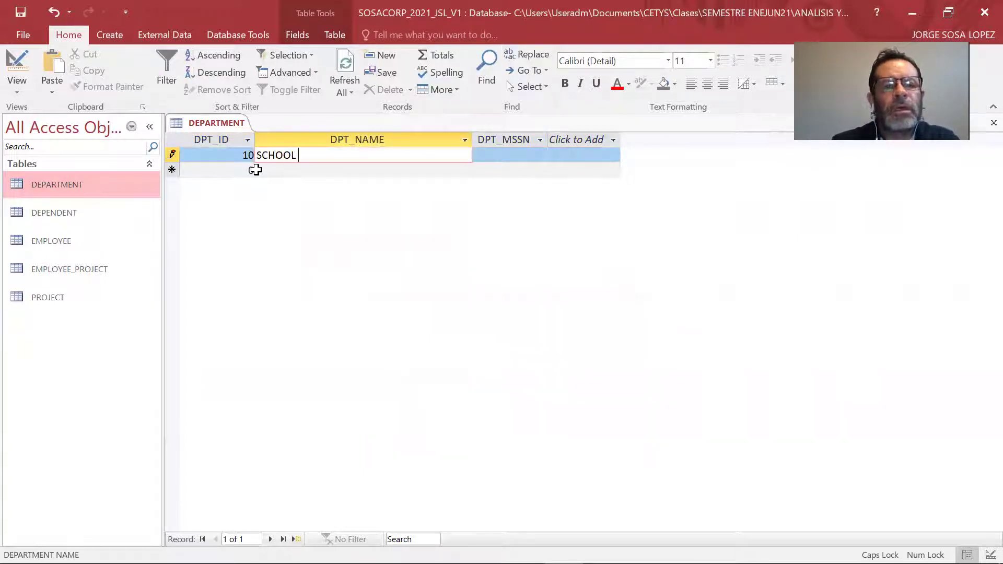
key(BackSpace)
key(BackSpace)
text(GINEERING)
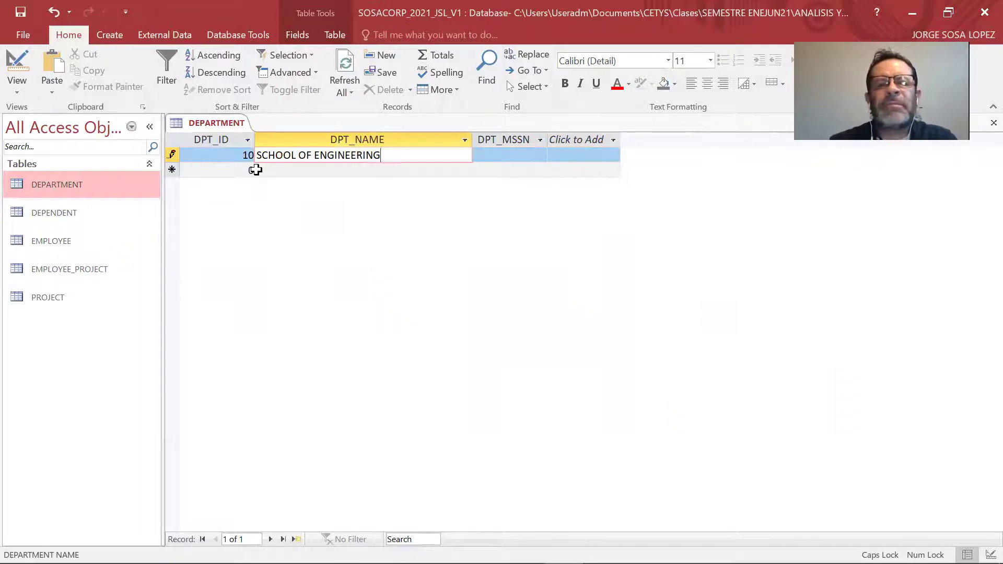
click(255, 170)
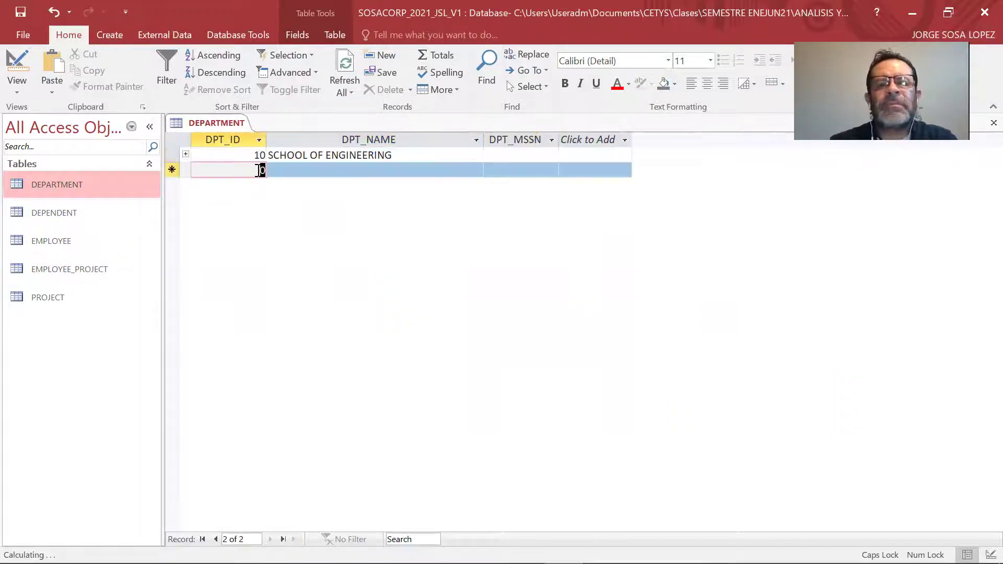
Add department 20 COLLEGE OF ENGINEERING and department 30 CEID.
text(20)
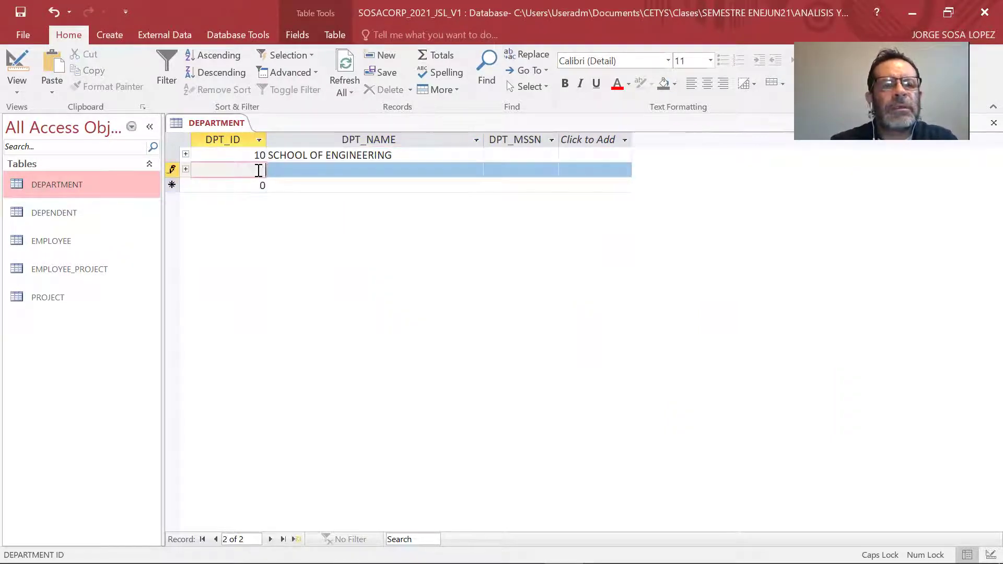
key(Tab)
text(COL)
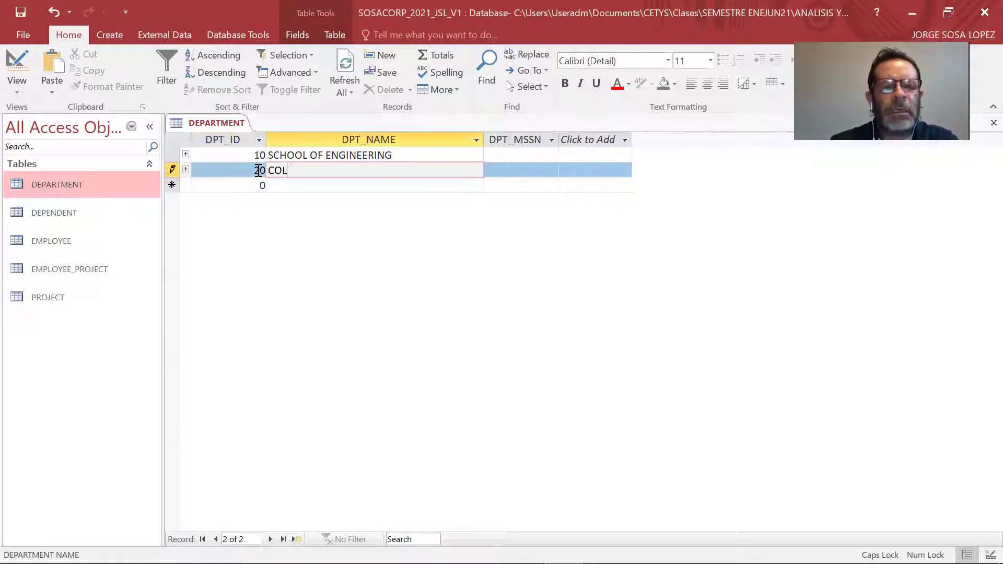
text(LEGE OF ENGINEERING)
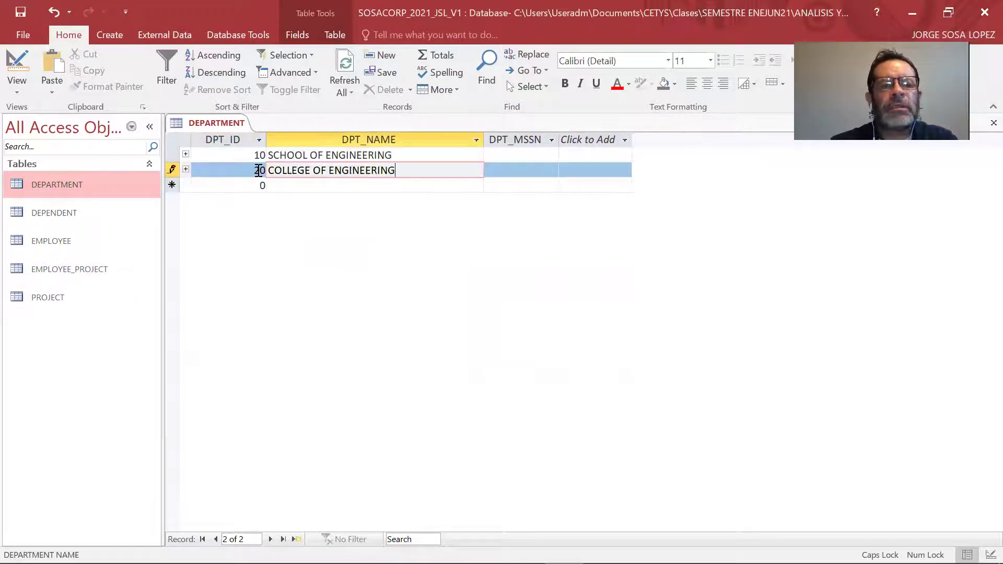
key(Tab)
key(Tab)
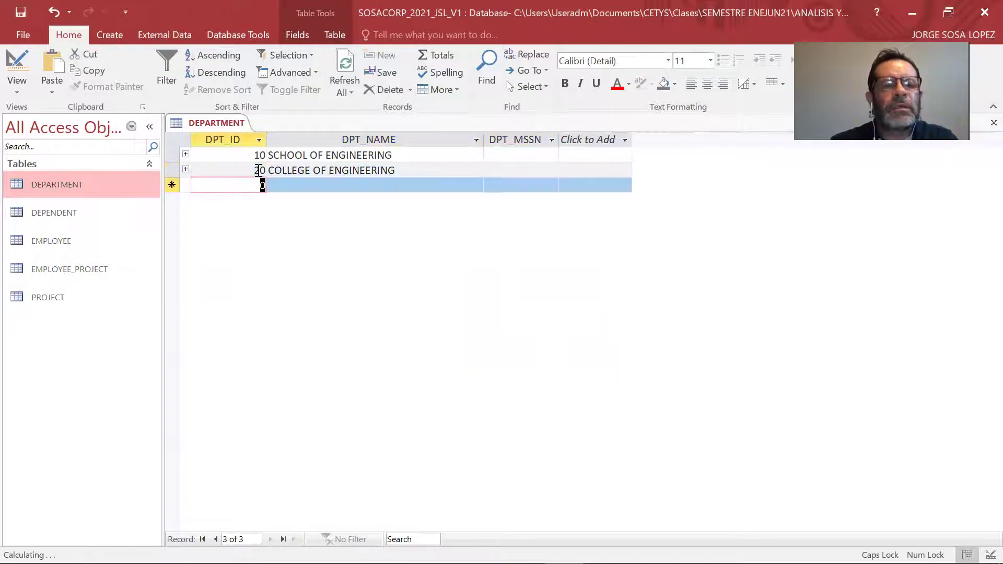
text(30)
key(Tab)
text(CENTER O)
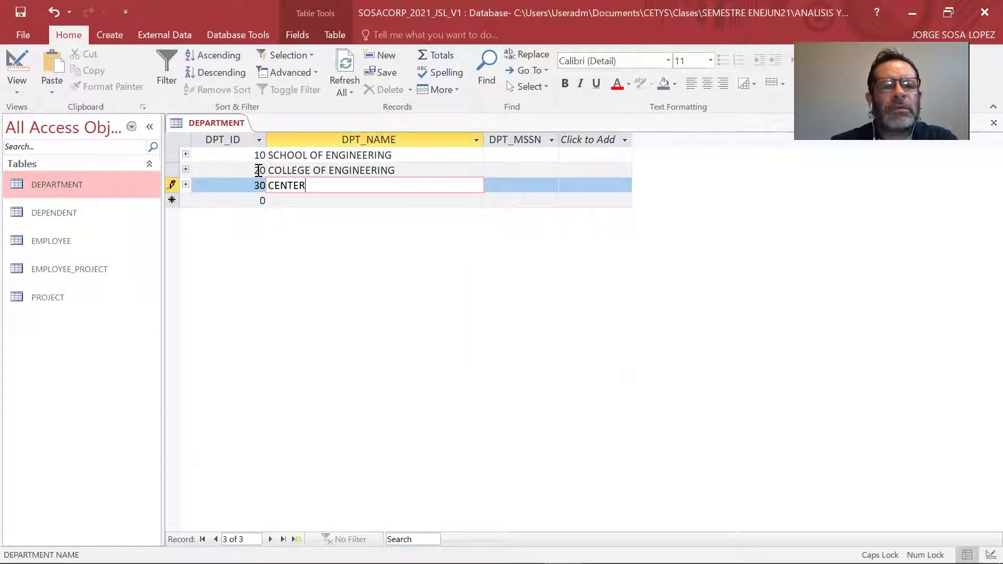
key(BackSpace)
key(BackSpace)
key(BackSpace)
key(BackSpace)
key(BackSpace)
key(BackSpace)
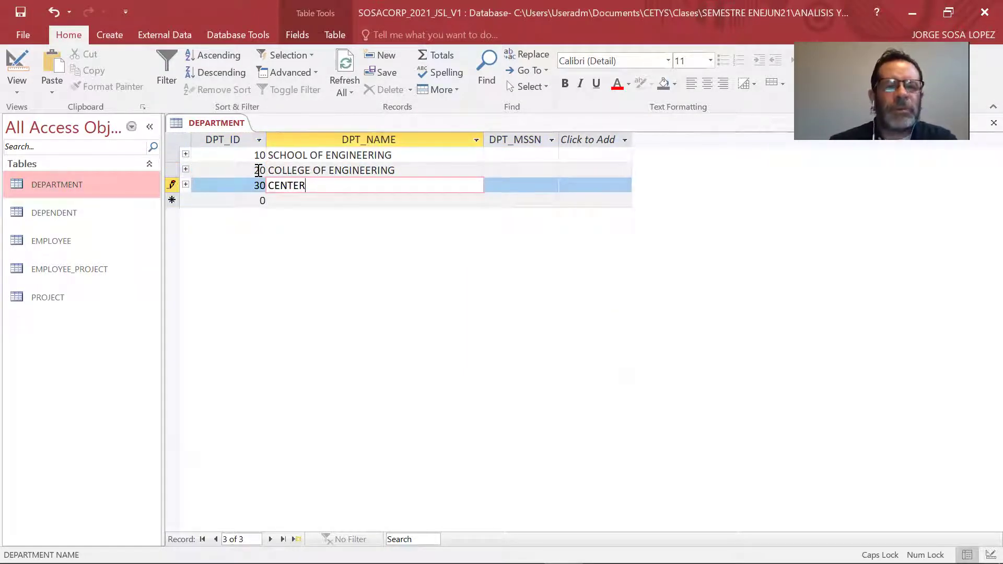
text(ID)
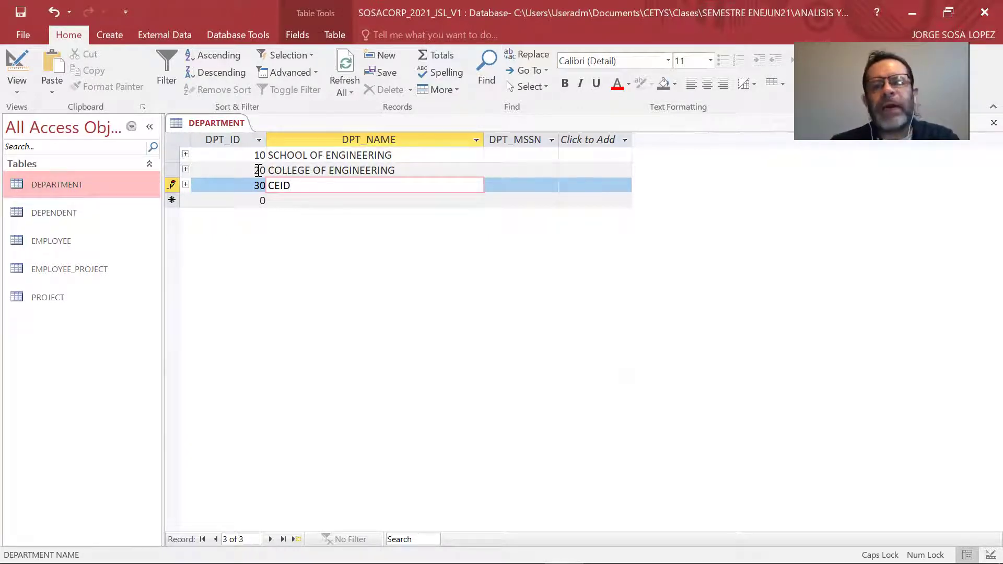
click(512, 153)
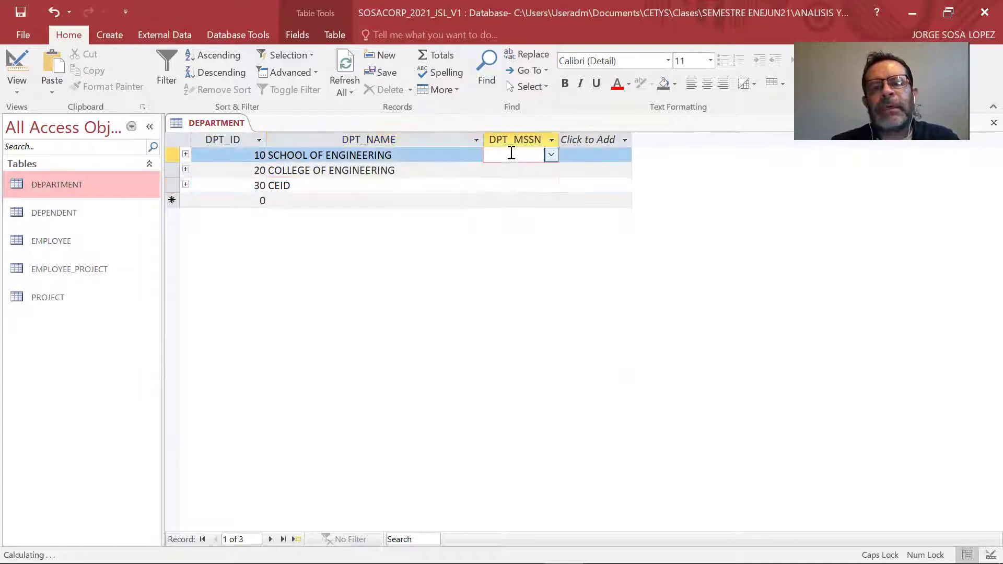
click(551, 154)
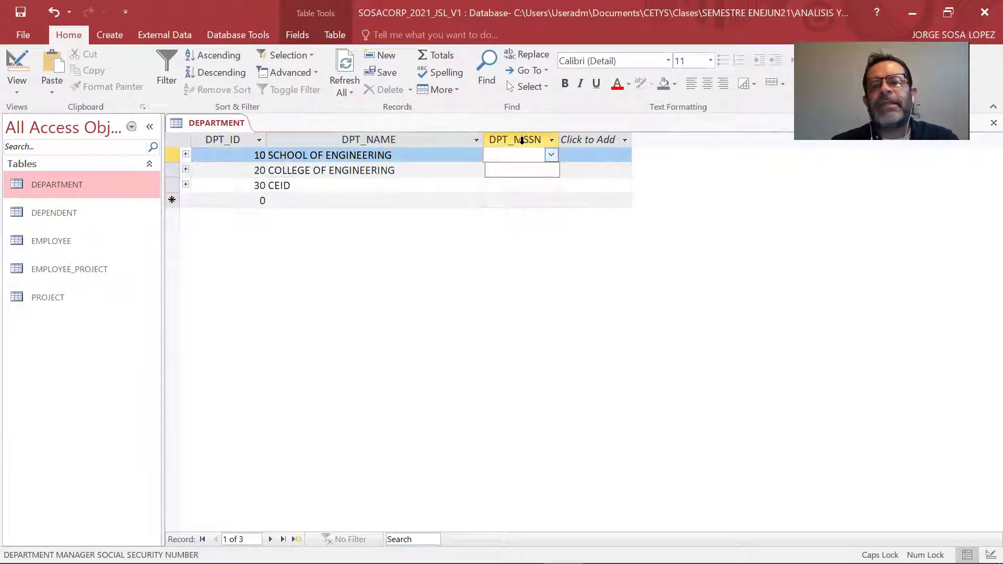
click(499, 171)
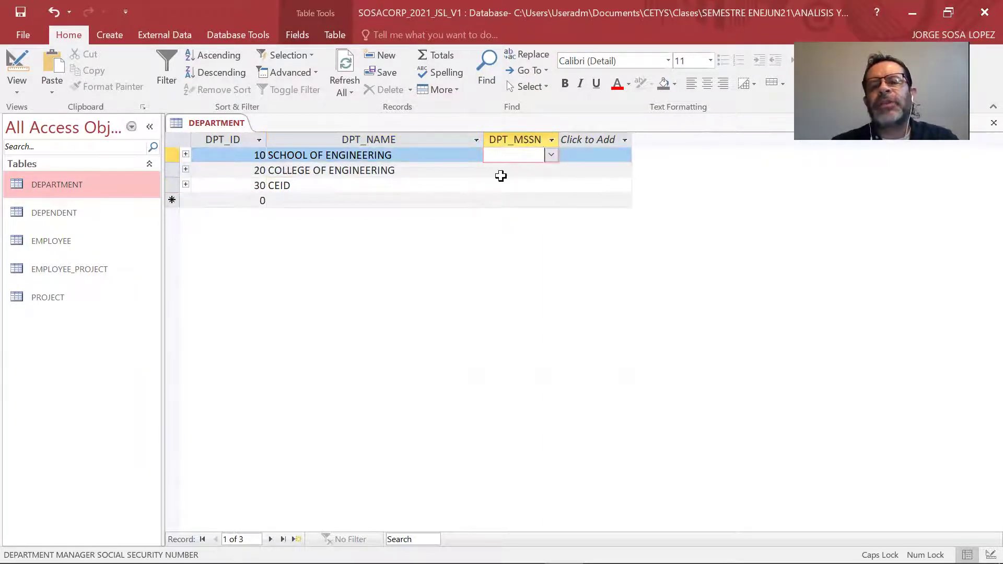
click(551, 154)
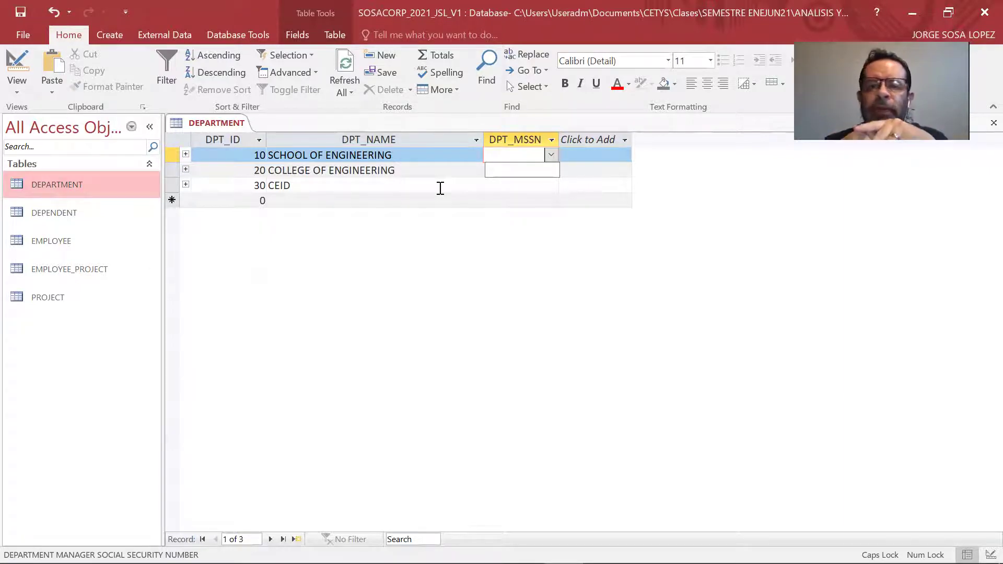
click(433, 155)
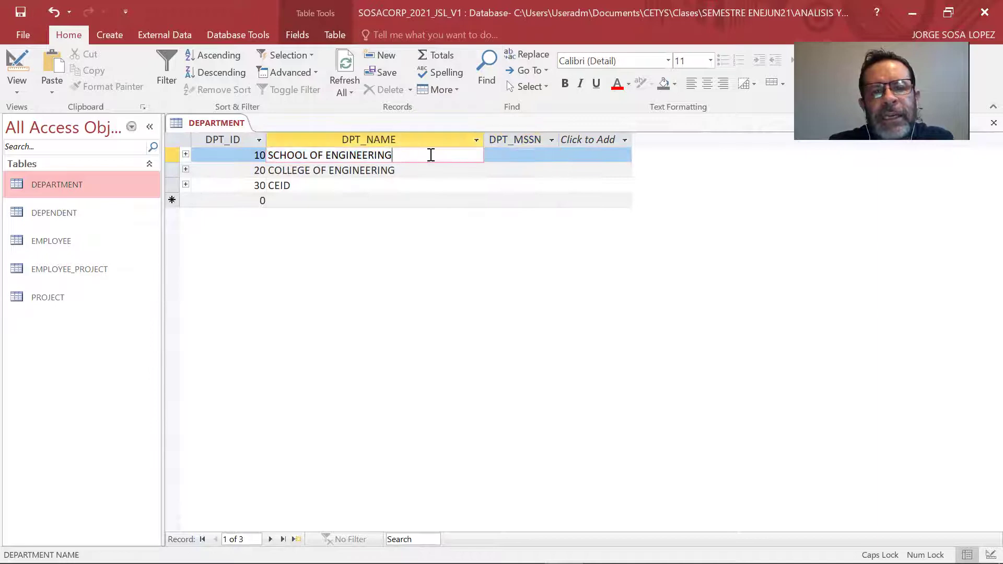
click(554, 155)
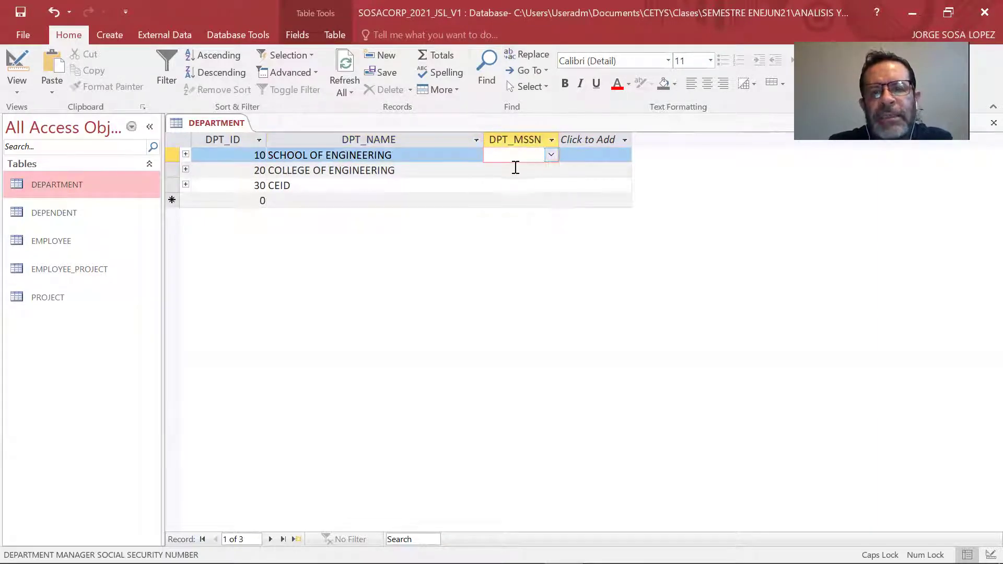
click(555, 155)
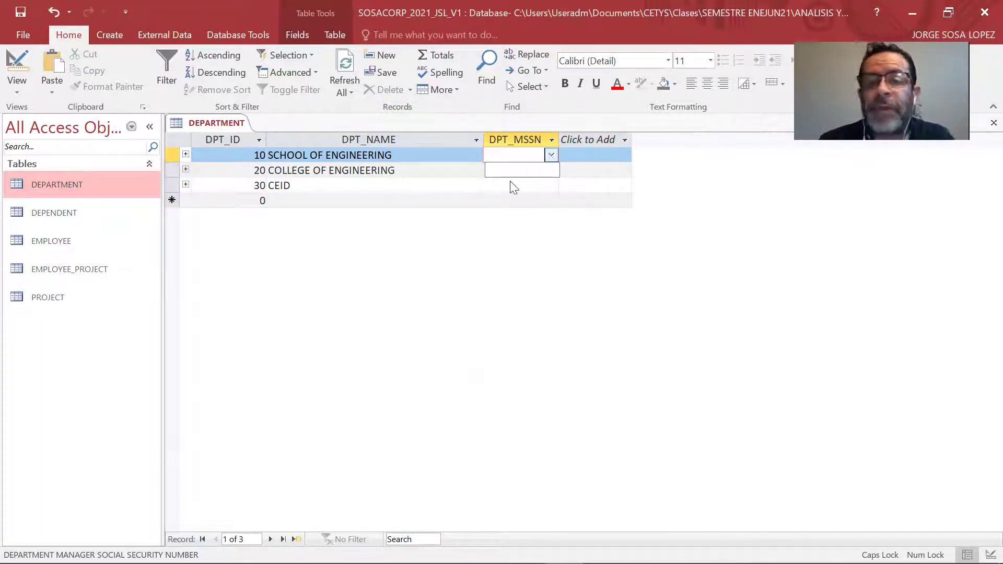
click(396, 304)
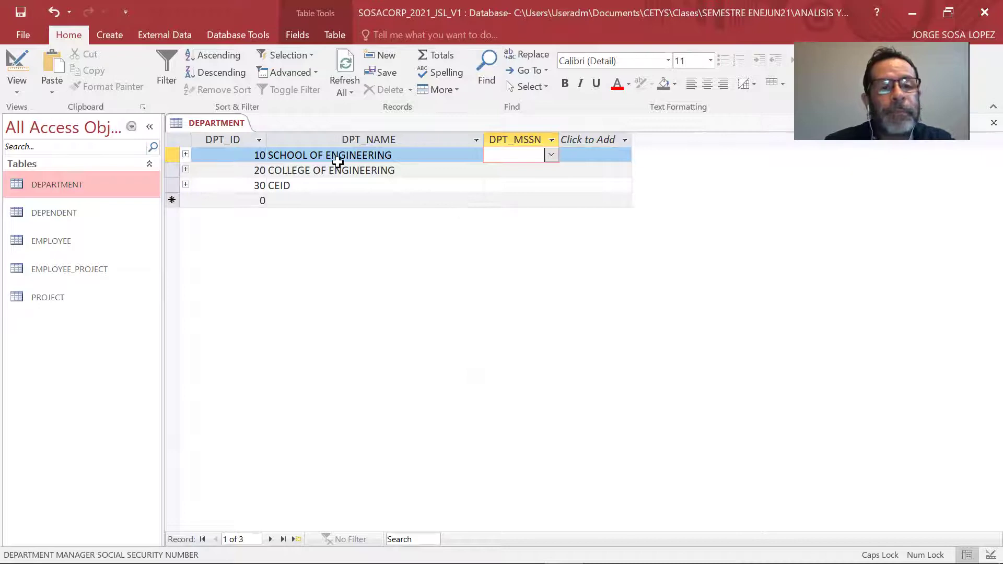
Close all open tables, open EMPLOYEE and enter SSN 1001 for the first record.
right_click(219, 120)
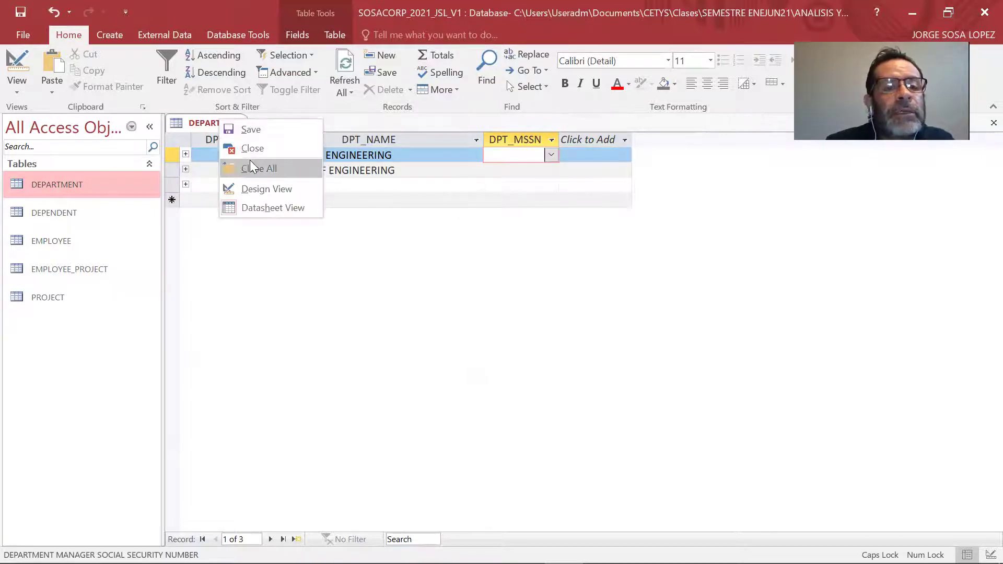
click(253, 166)
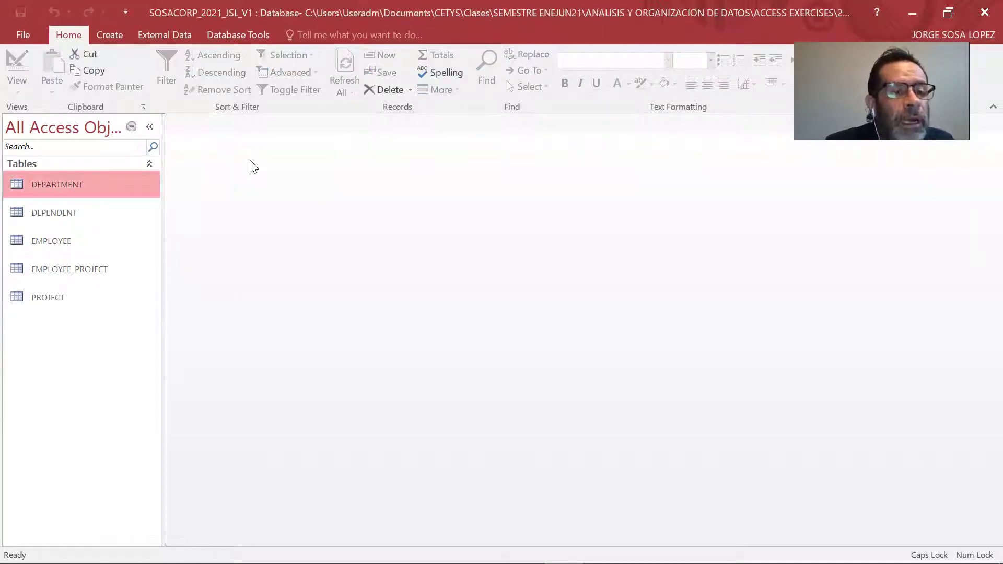
double_click(62, 240)
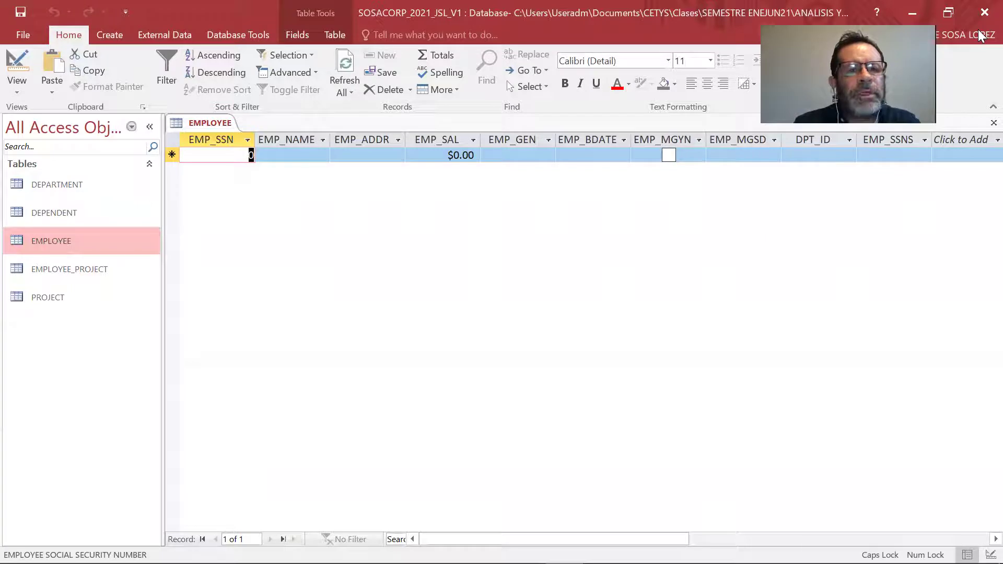
text(100)
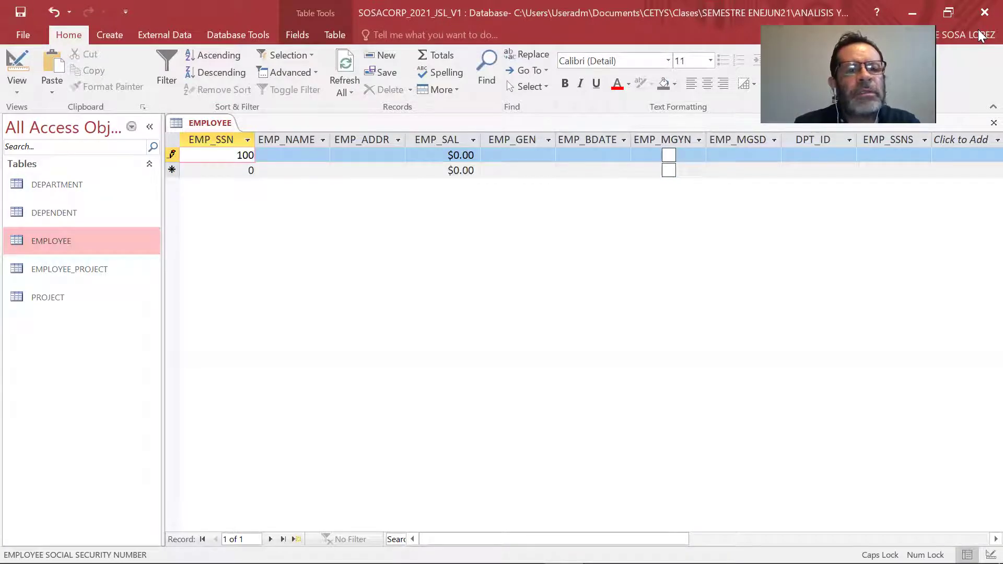
text(1)
key(Tab)
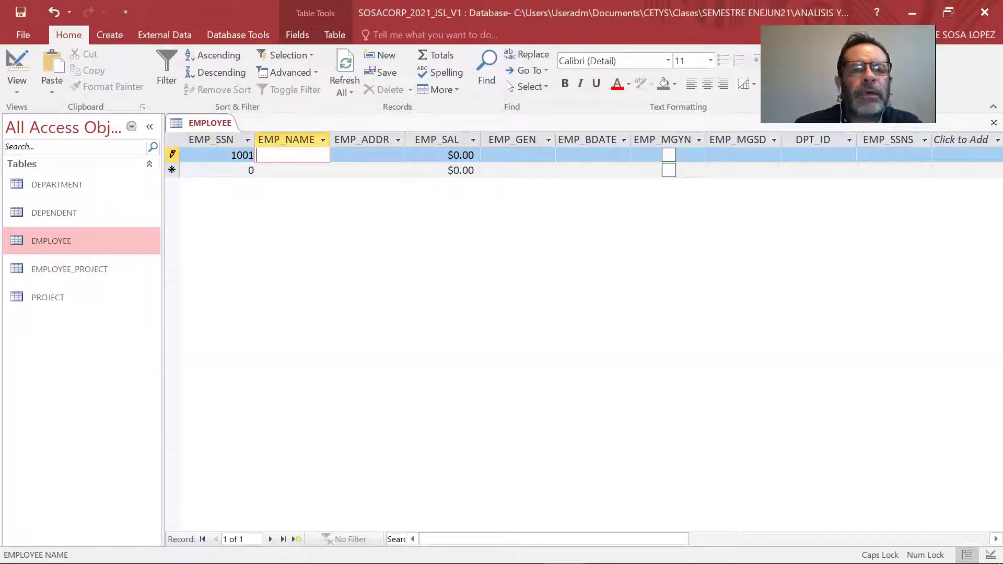
Widen EMP_NAME, then fill in the employee's name, address and a $10,000.00 salary.
double_click(331, 139)
drag(340, 139, 442, 139)
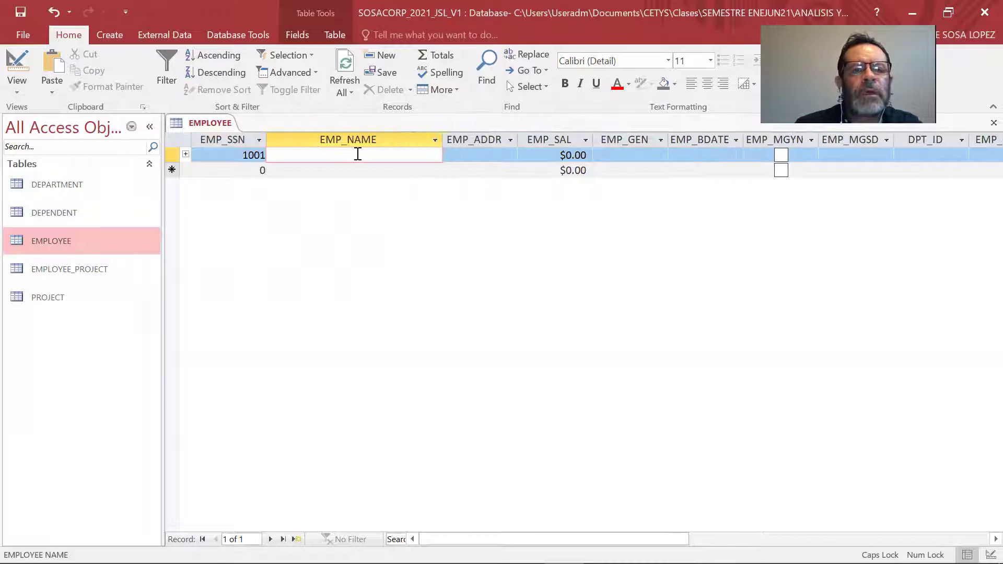
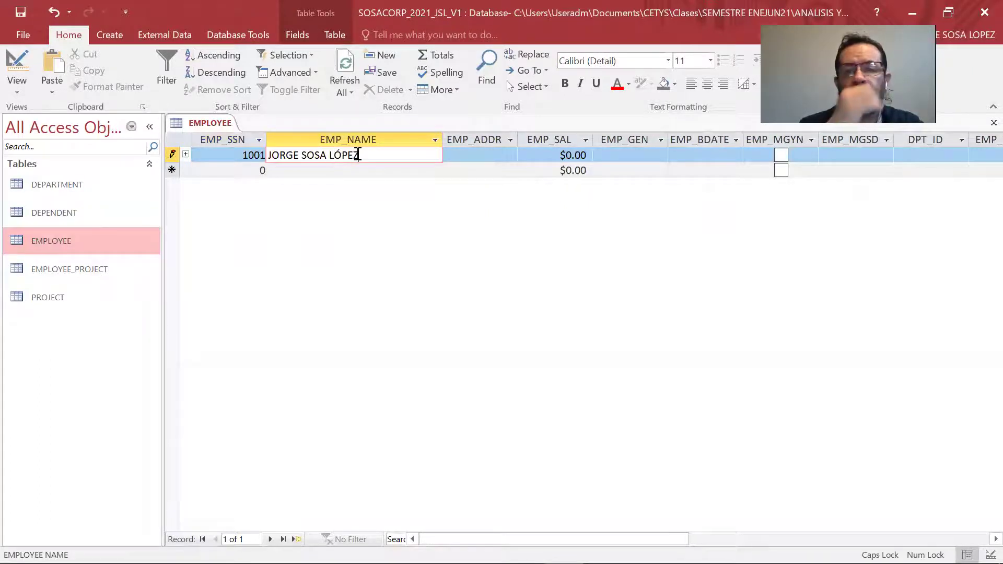
key(Tab)
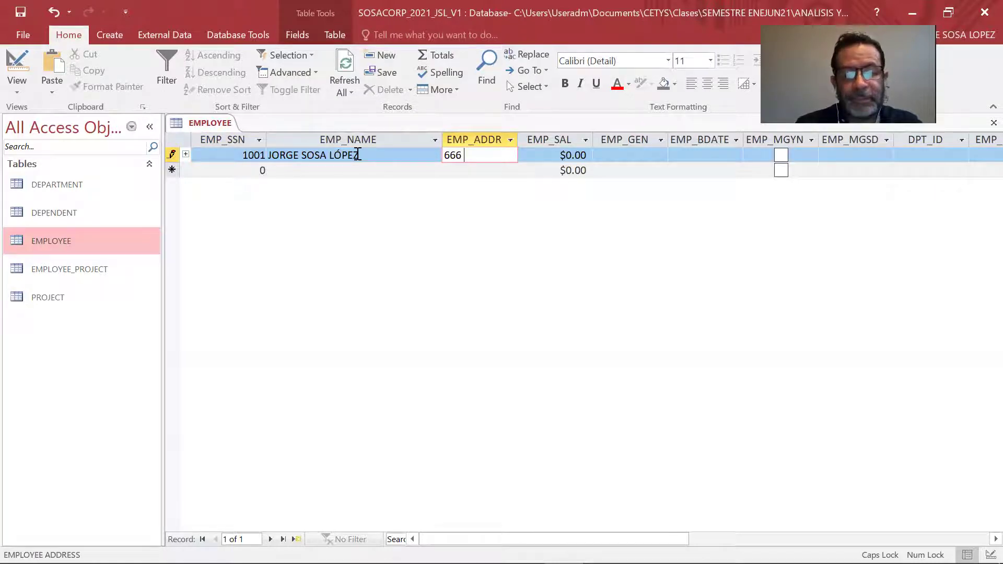
text(ERNO AVE)
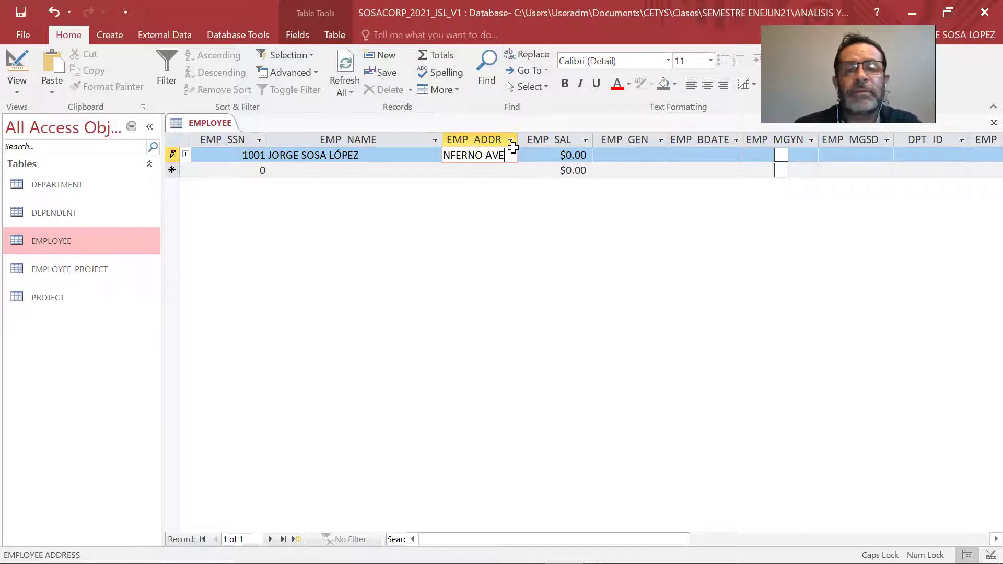
key(Tab)
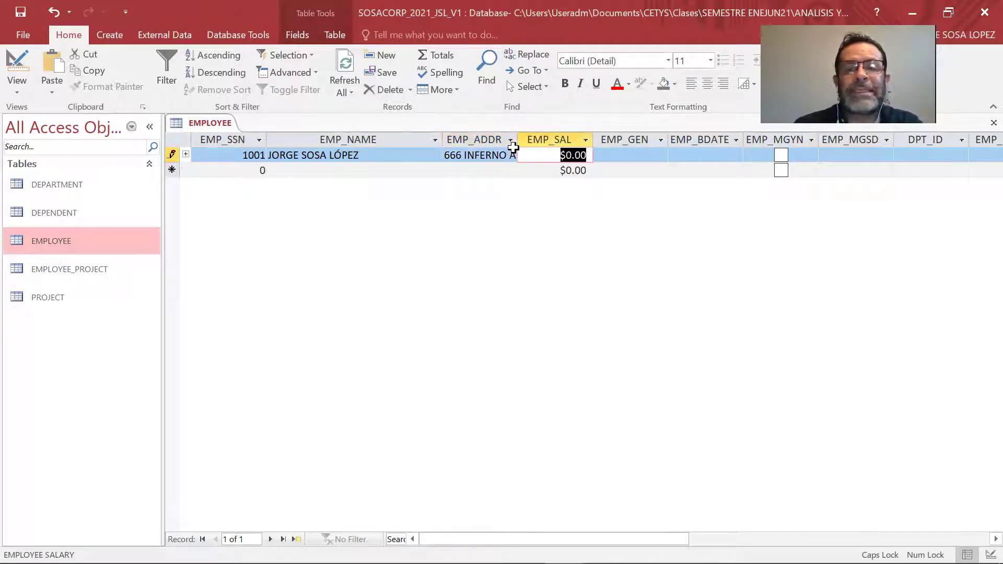
text(10000)
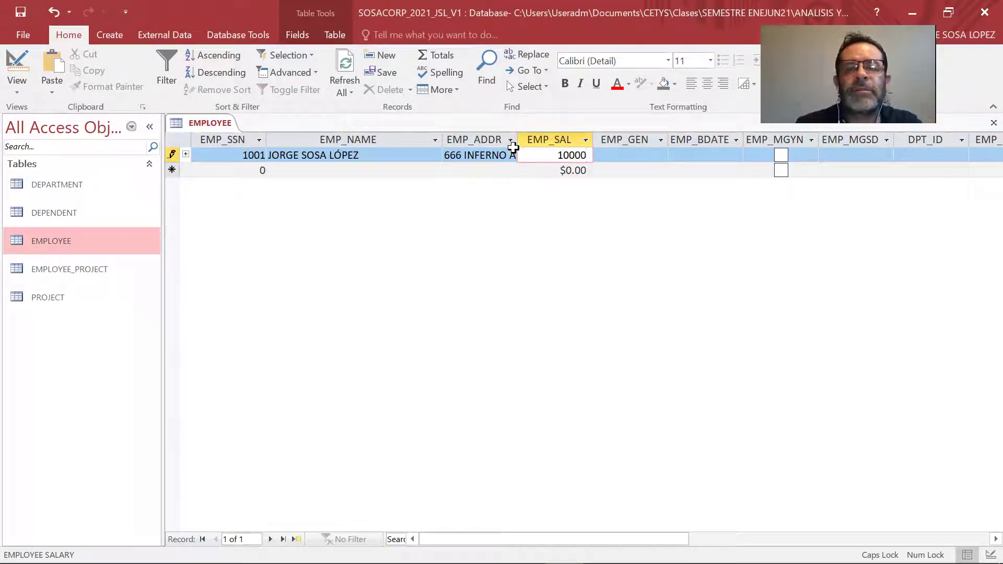
key(Tab)
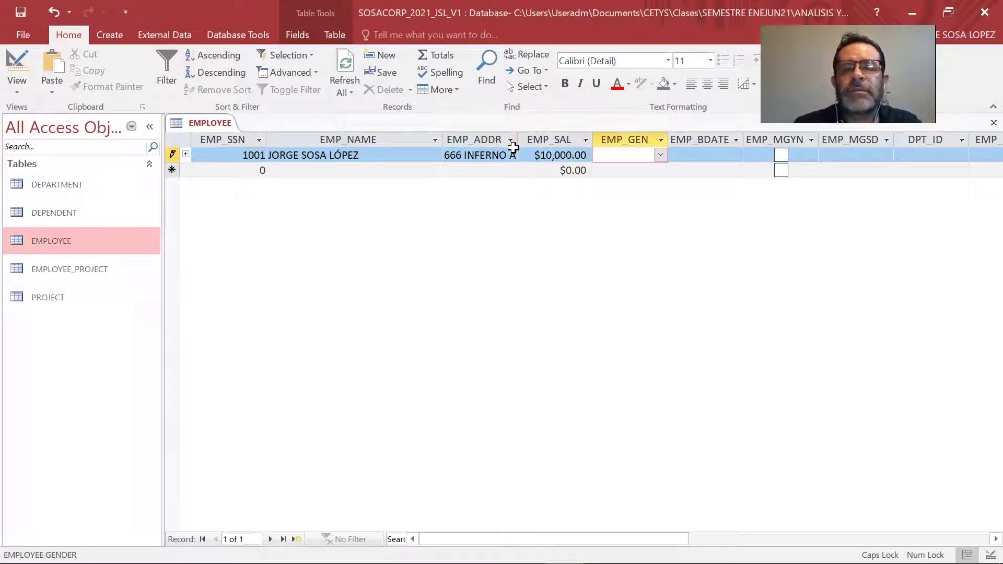
click(661, 156)
click(651, 171)
click(713, 155)
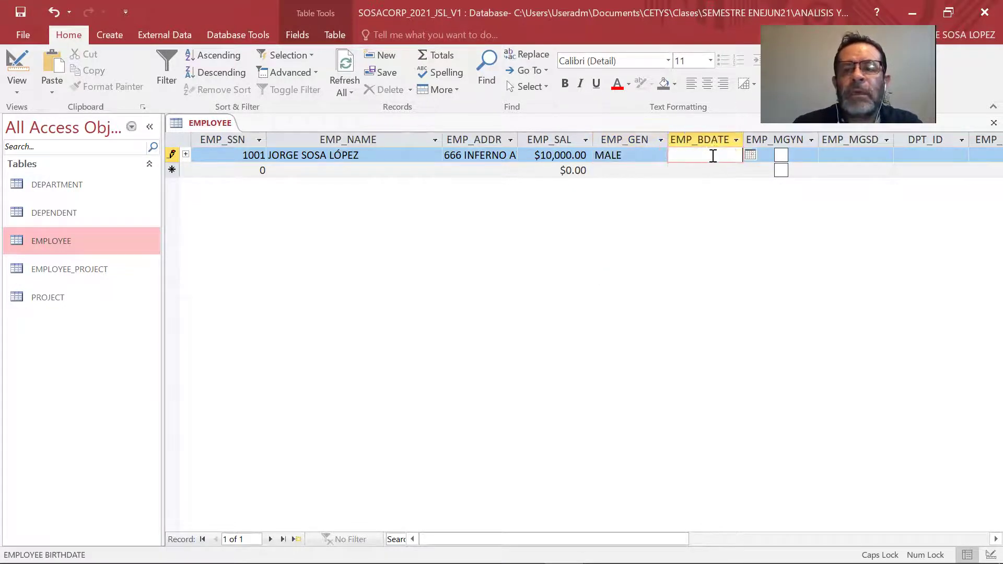
click(751, 155)
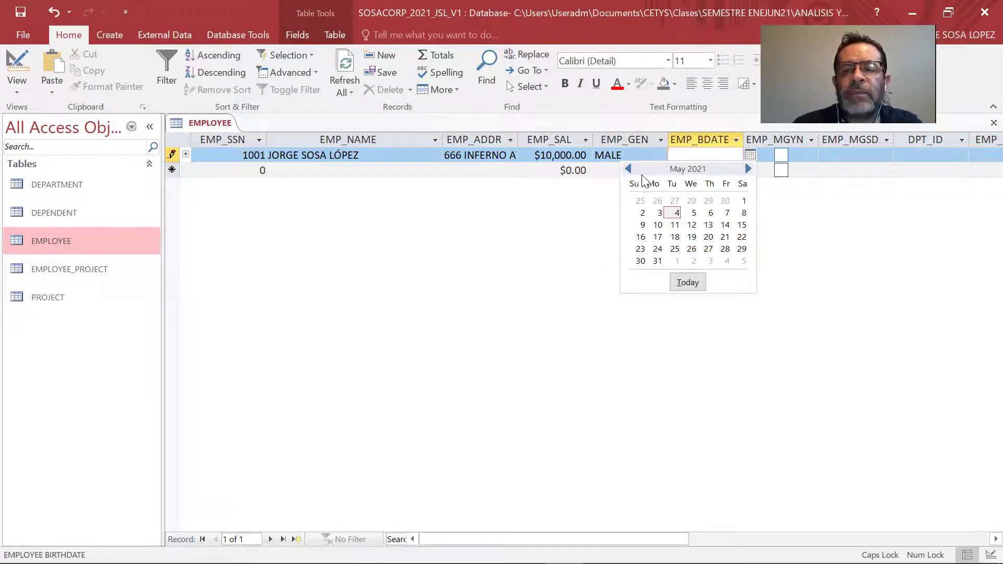
click(629, 169)
click(628, 169)
click(629, 169)
click(629, 168)
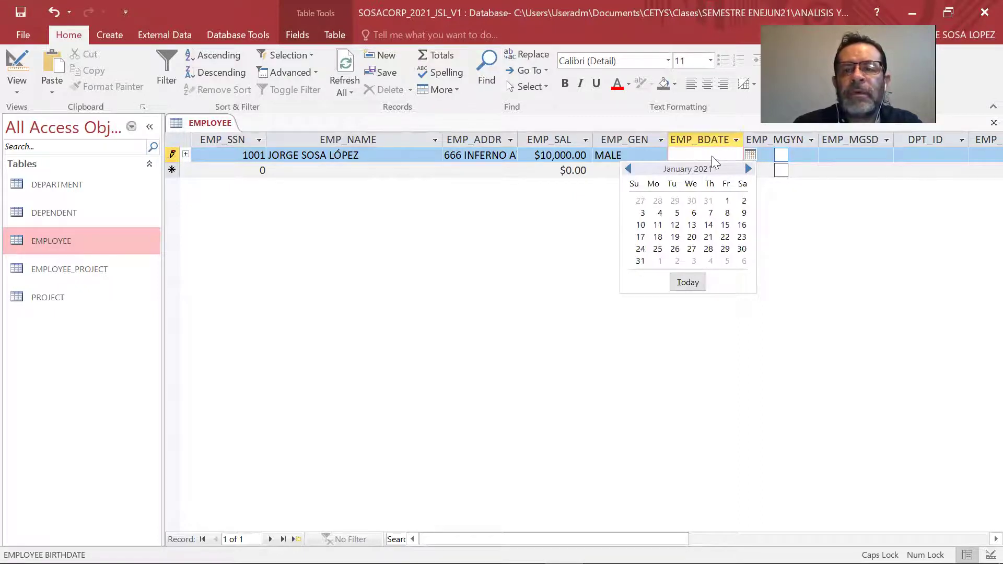
click(749, 169)
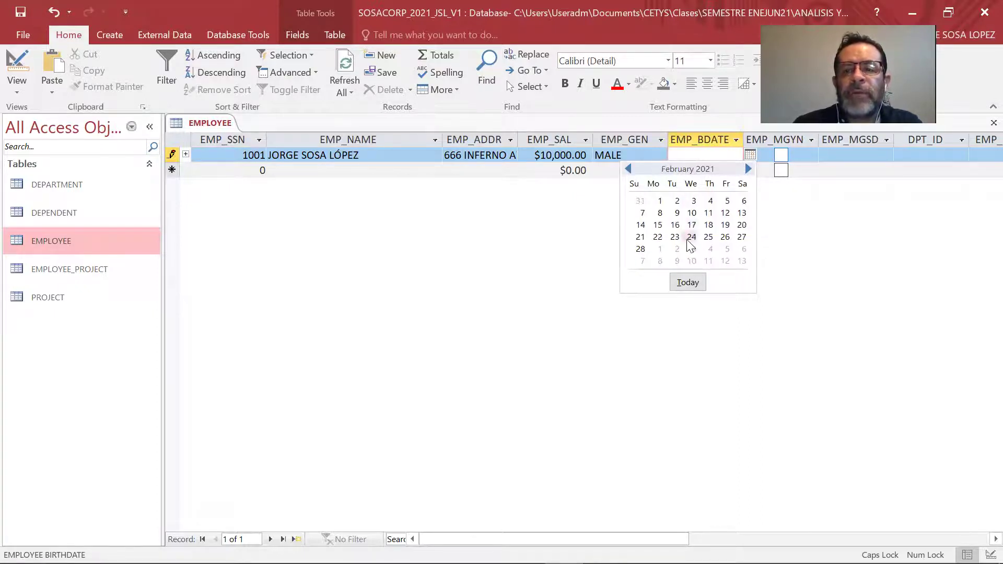
click(659, 237)
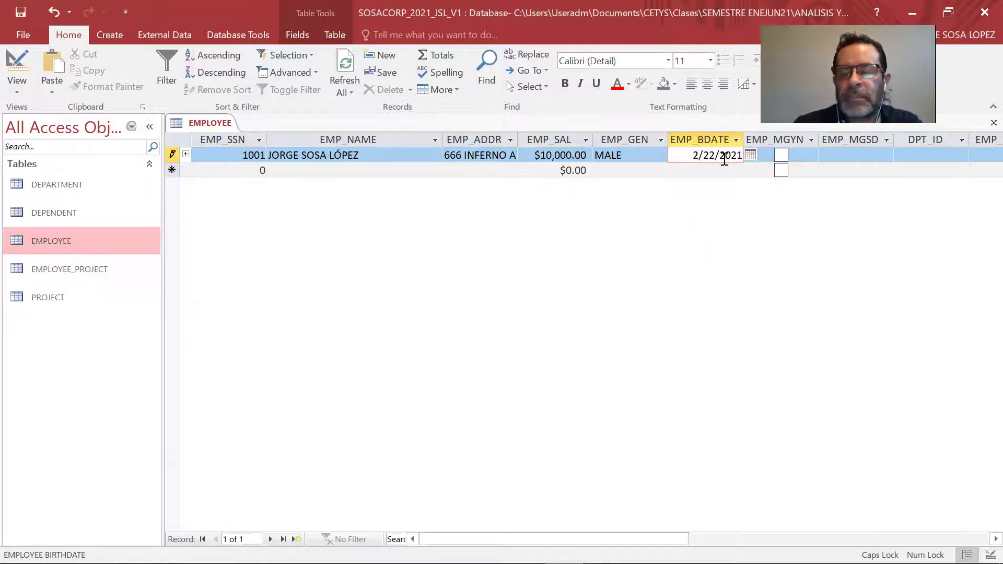
key(BackSpace)
key(BackSpace)
key(BackSpace)
key(BackSpace)
text(1975)
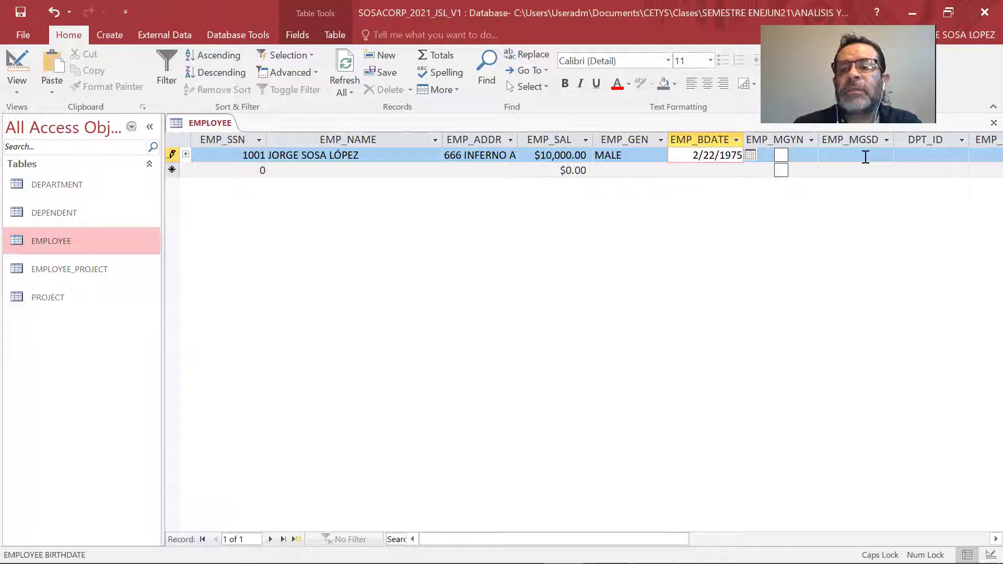
Assign employee 1001 to department 10 in DPT_ID.
click(921, 155)
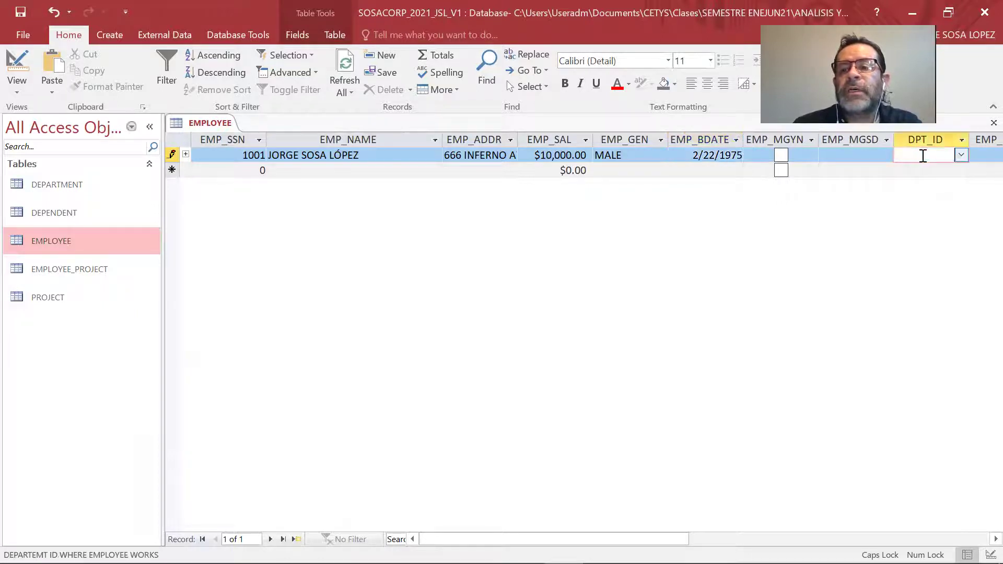
click(962, 155)
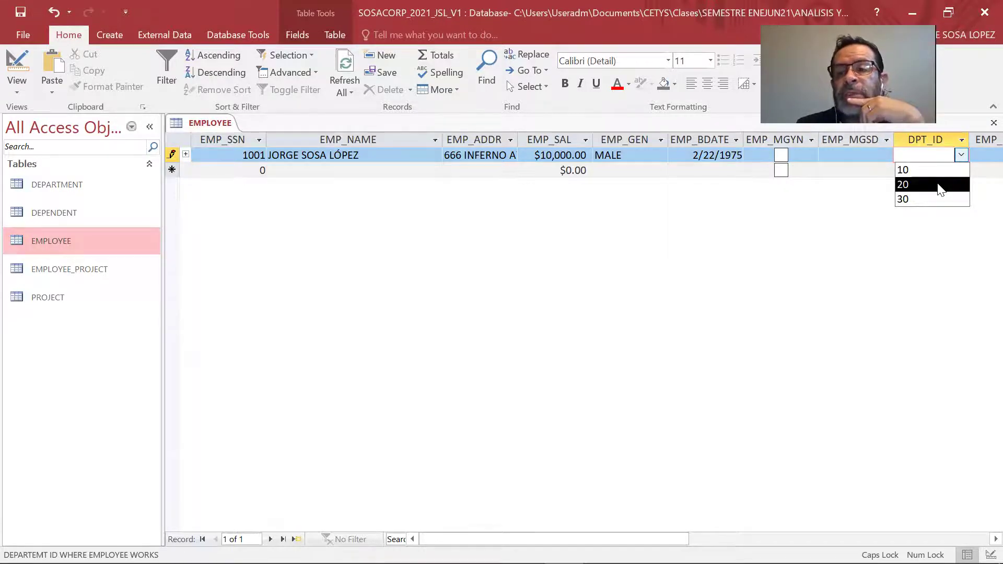
click(937, 171)
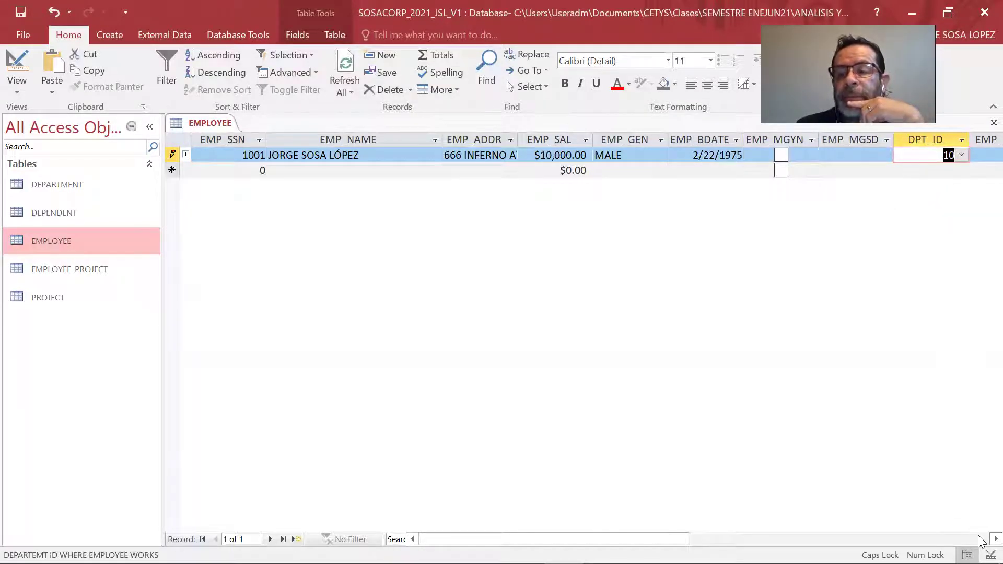
click(996, 539)
click(996, 540)
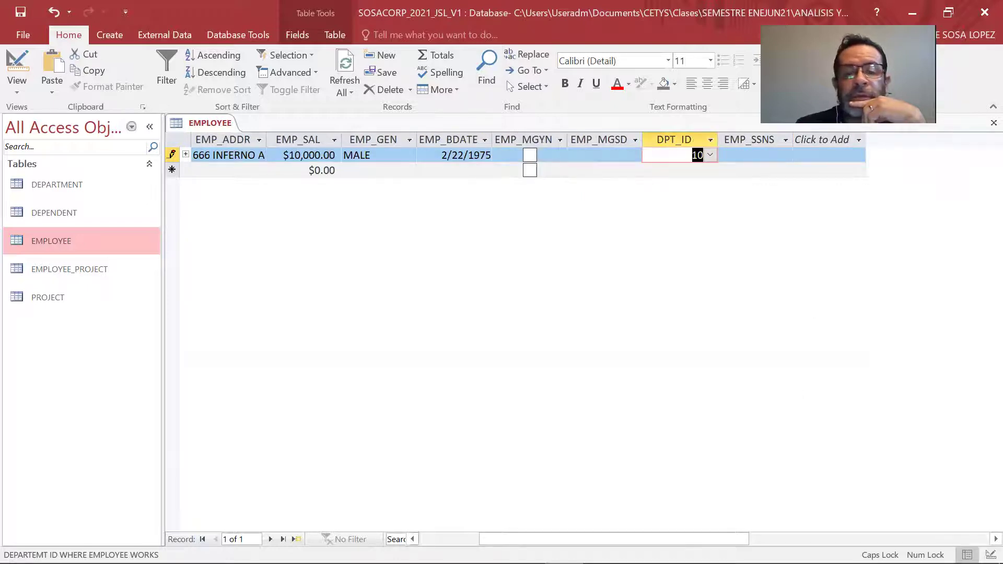
click(413, 539)
click(413, 540)
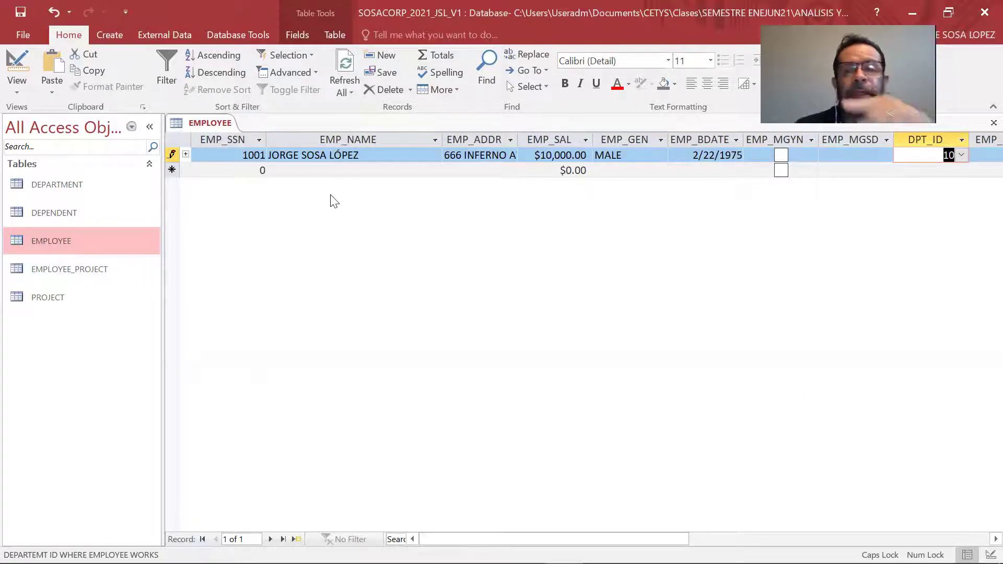
Start employee record 1002 with its address and a $40,000 salary.
key(Tab)
key(Tab)
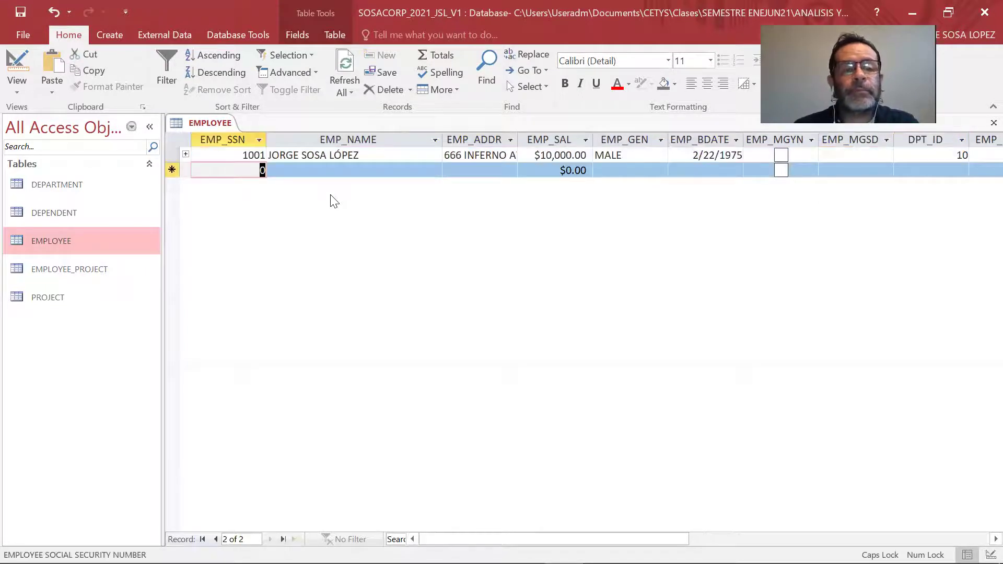
text(1002)
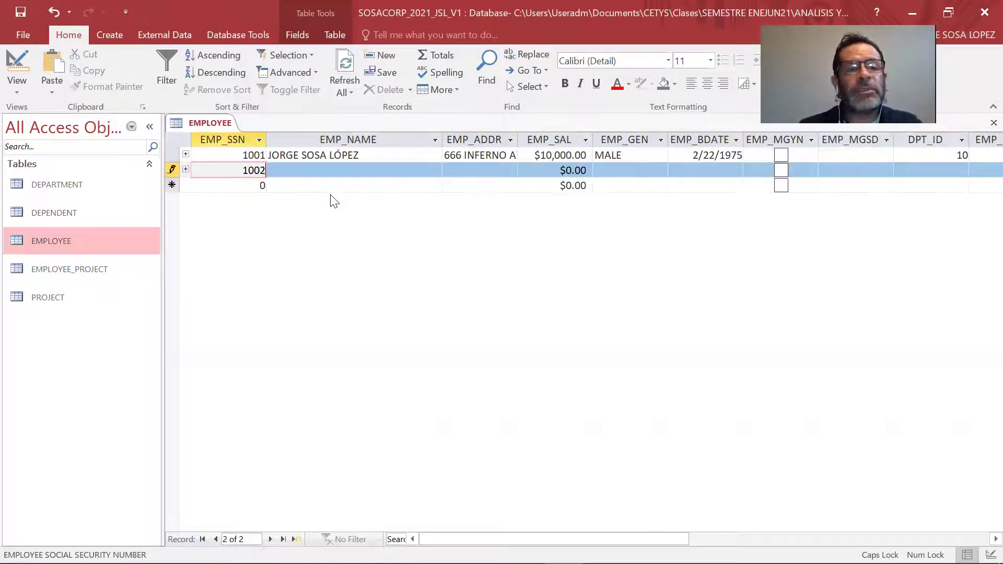
key(Tab)
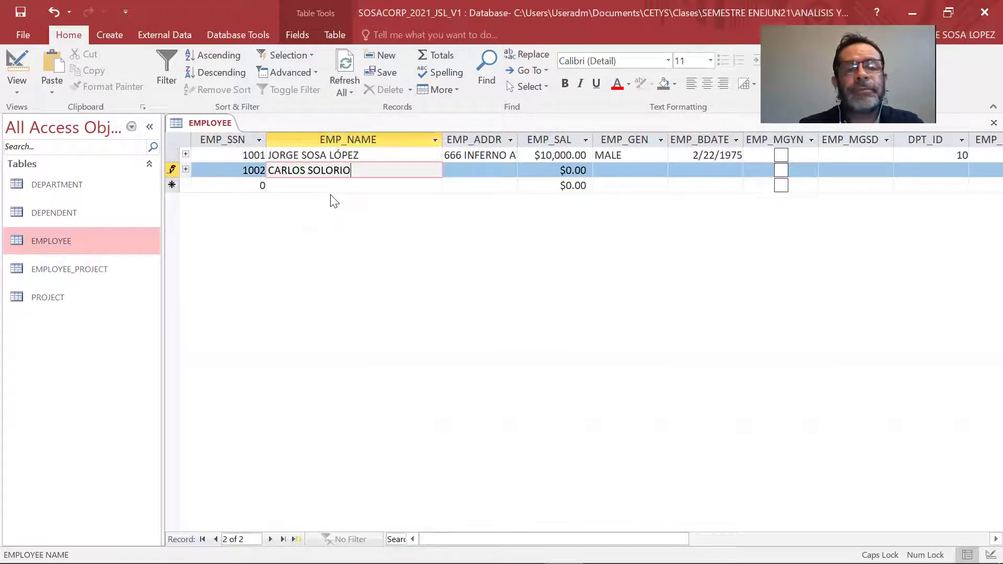
key(Tab)
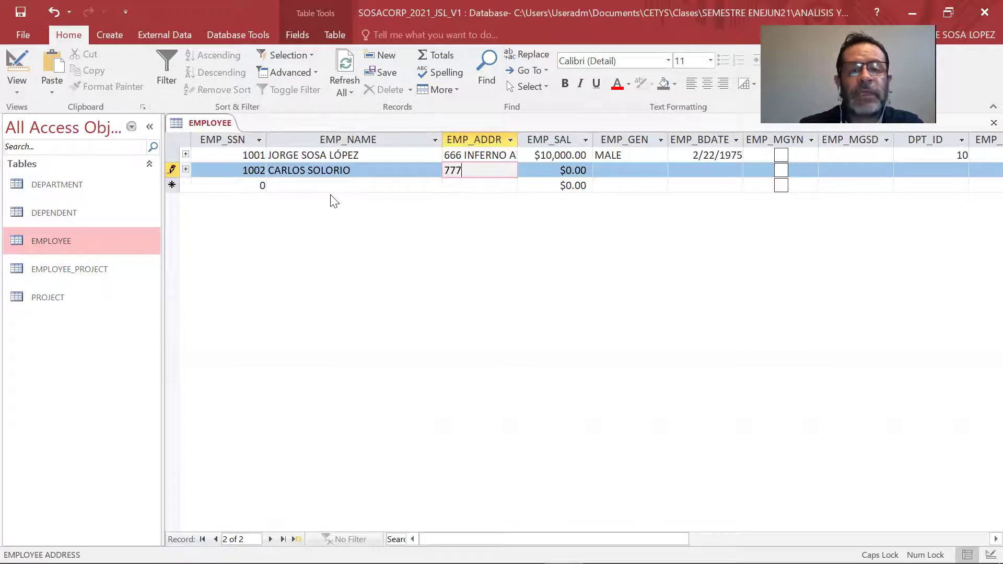
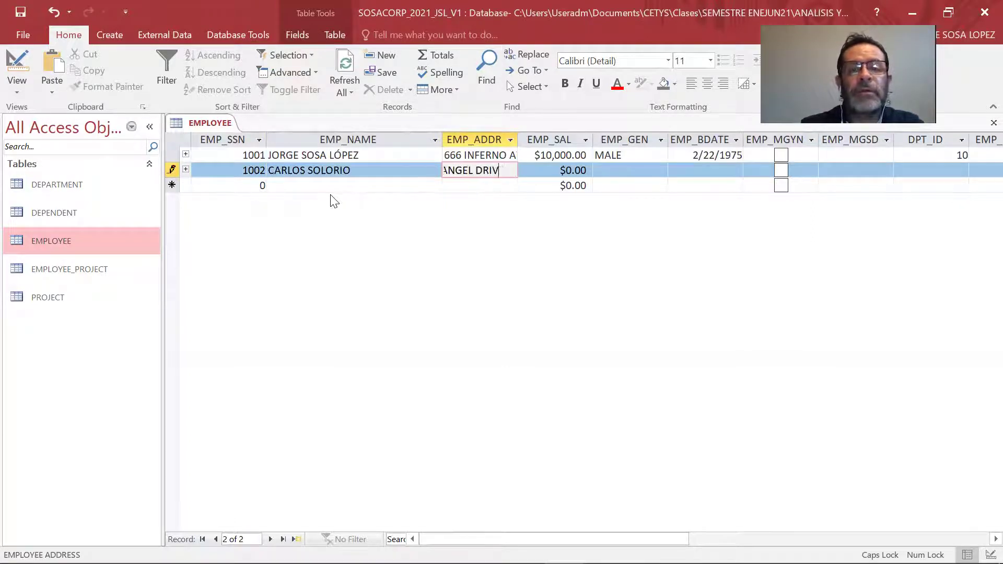
key(Tab)
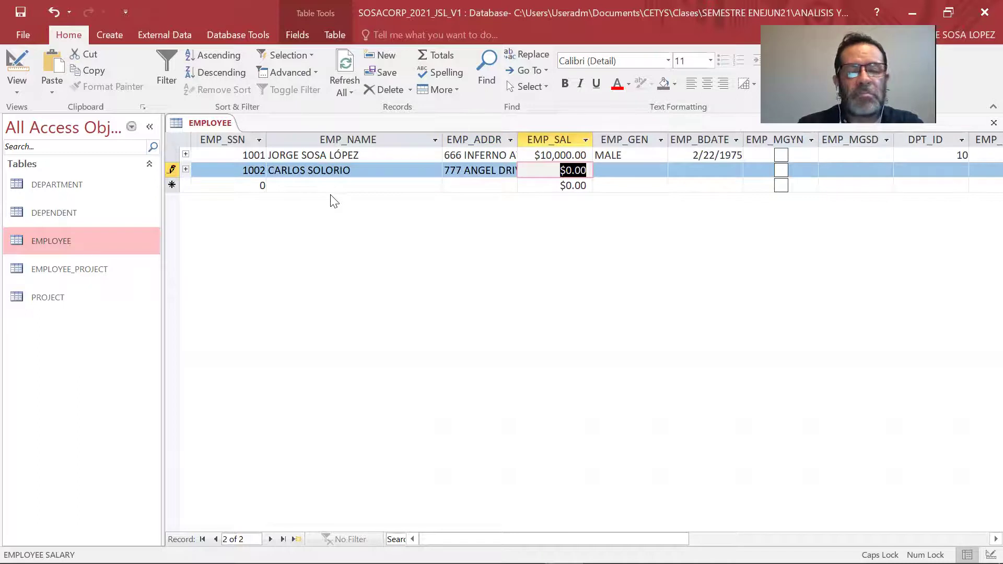
text(400000)
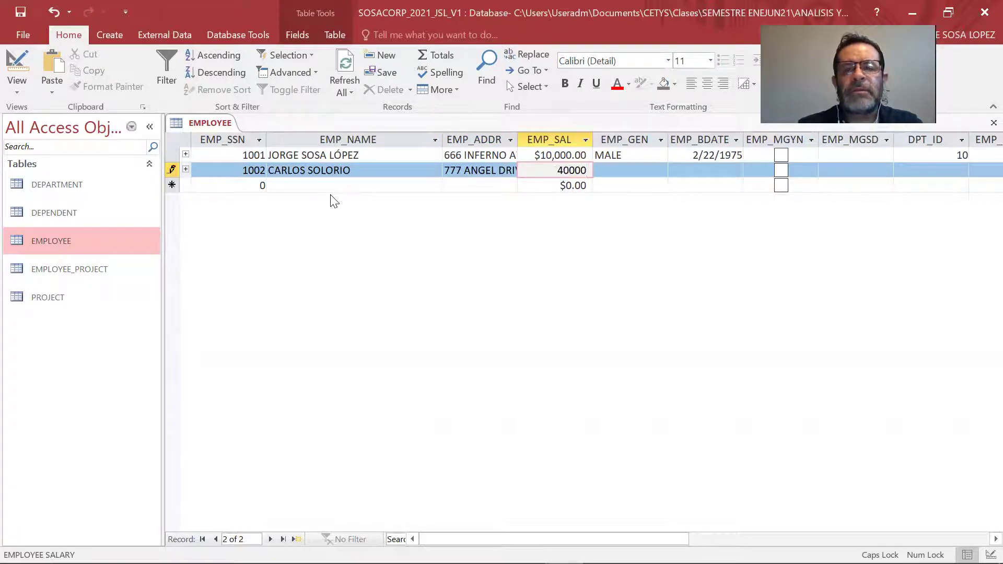
key(Tab)
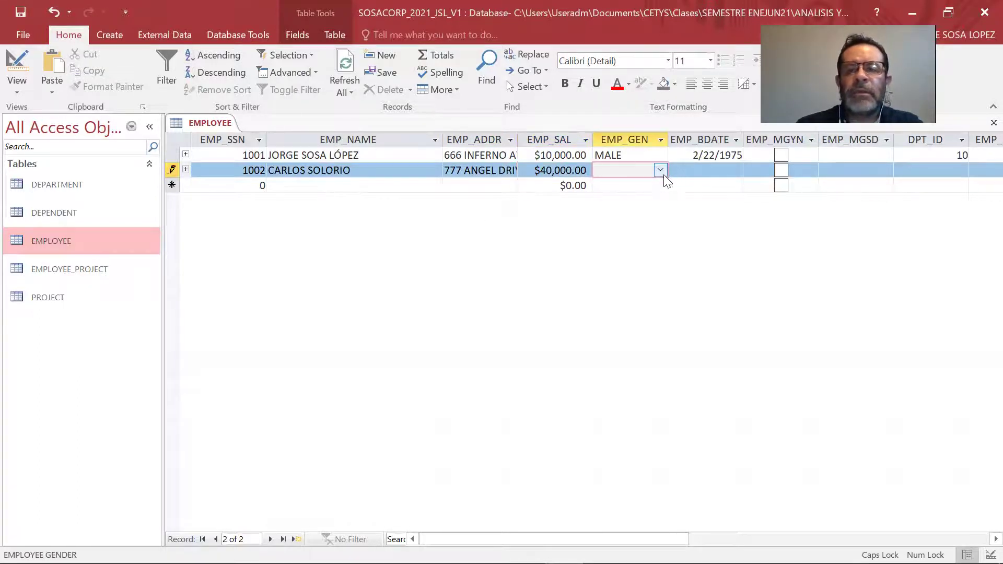
Set employee 1002 to MALE, born 5/3/2021, and tick the manager box.
click(661, 170)
click(616, 184)
key(Tab)
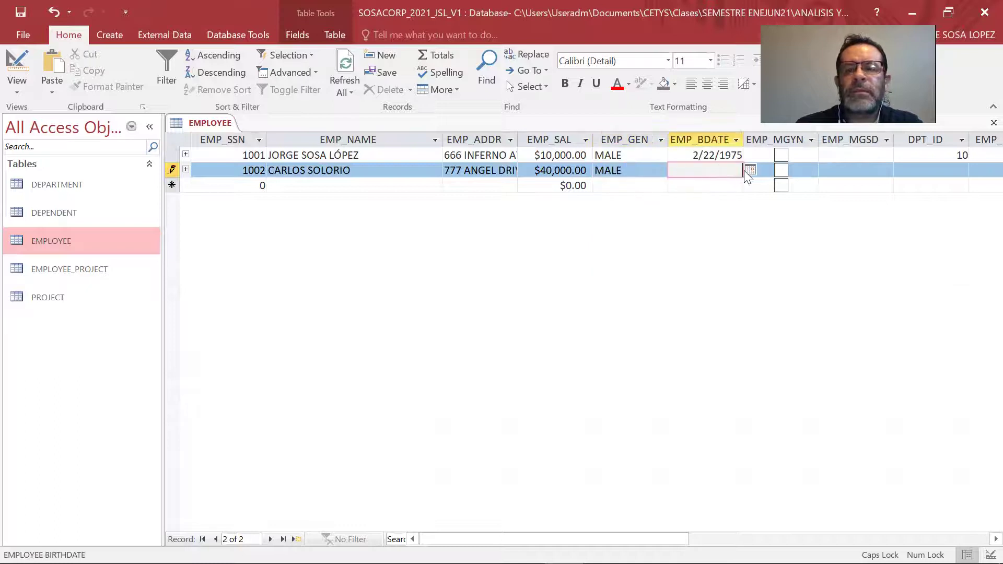
click(750, 169)
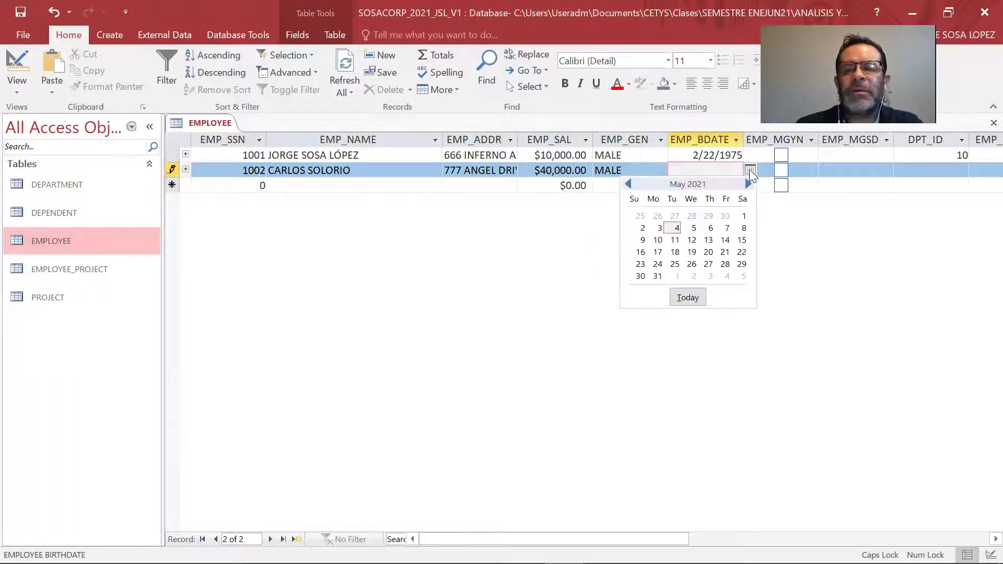
click(659, 232)
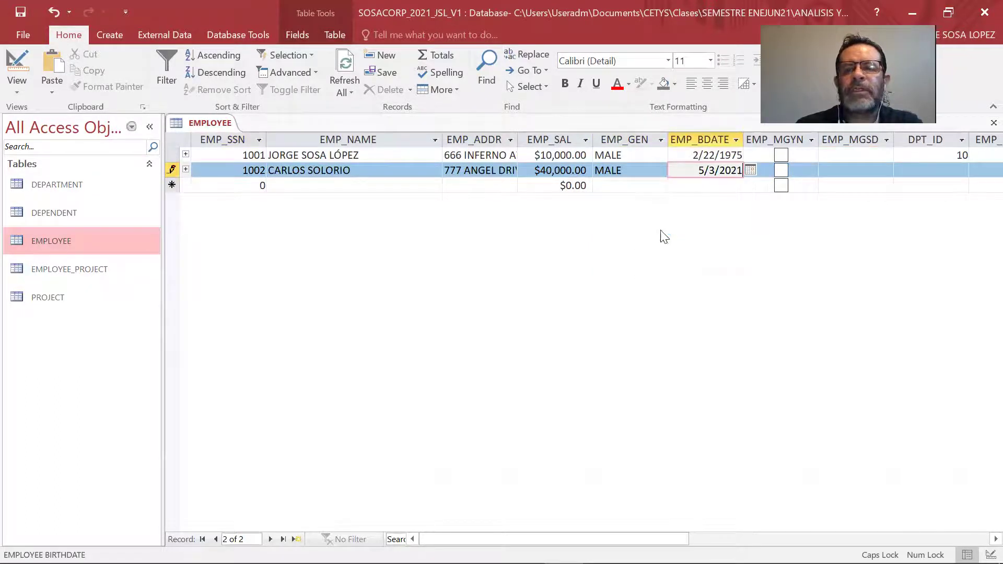
click(783, 170)
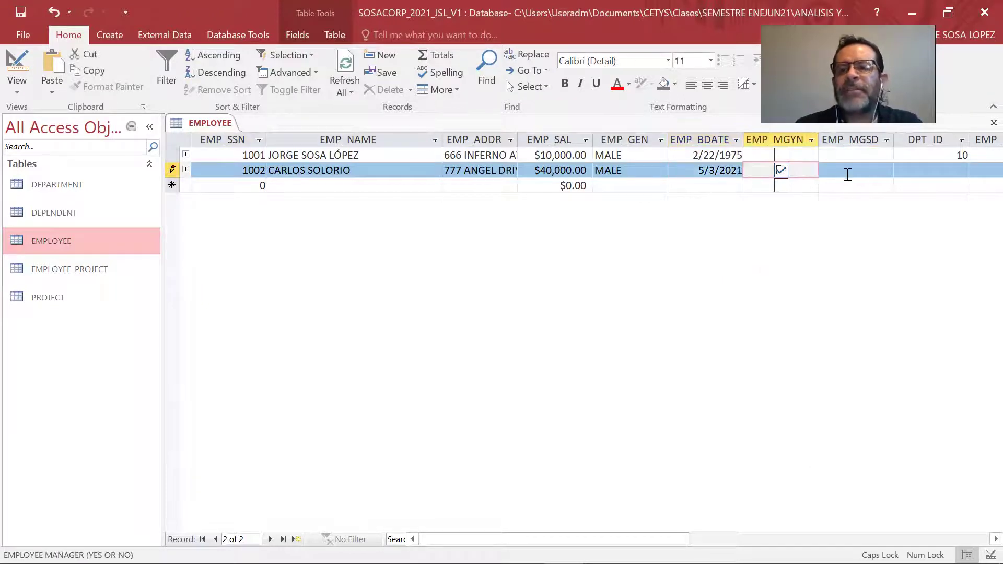
Set the manager start date to 1/1/2020, choose department 10 and save record 1002.
click(890, 170)
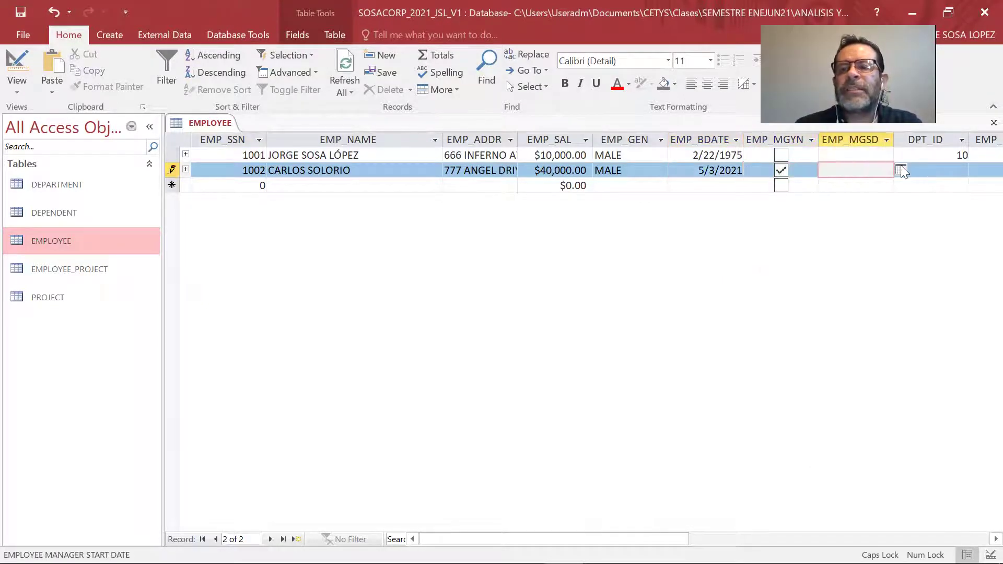
click(900, 169)
click(779, 184)
click(779, 184)
click(779, 184)
click(779, 184)
click(779, 184)
click(779, 184)
click(779, 184)
click(779, 184)
click(779, 184)
click(779, 184)
click(779, 184)
click(780, 184)
click(781, 184)
click(781, 184)
click(780, 184)
click(780, 183)
click(781, 184)
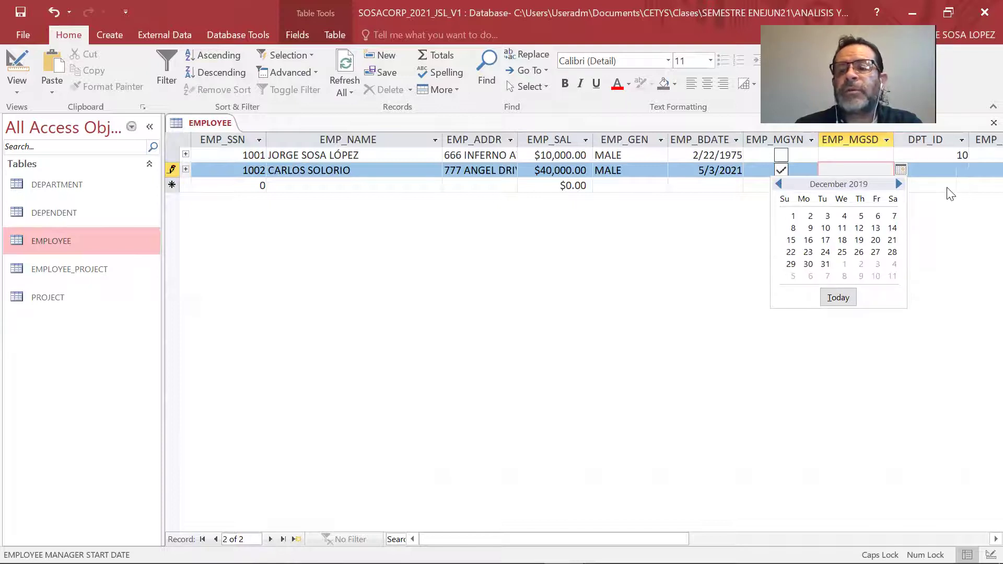
click(899, 184)
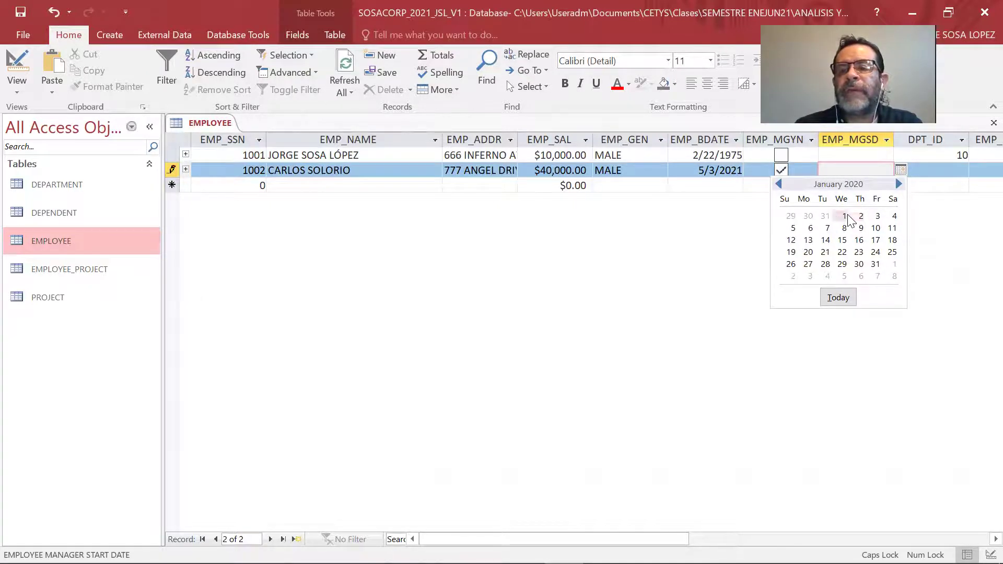
click(844, 216)
click(944, 172)
click(962, 171)
click(919, 185)
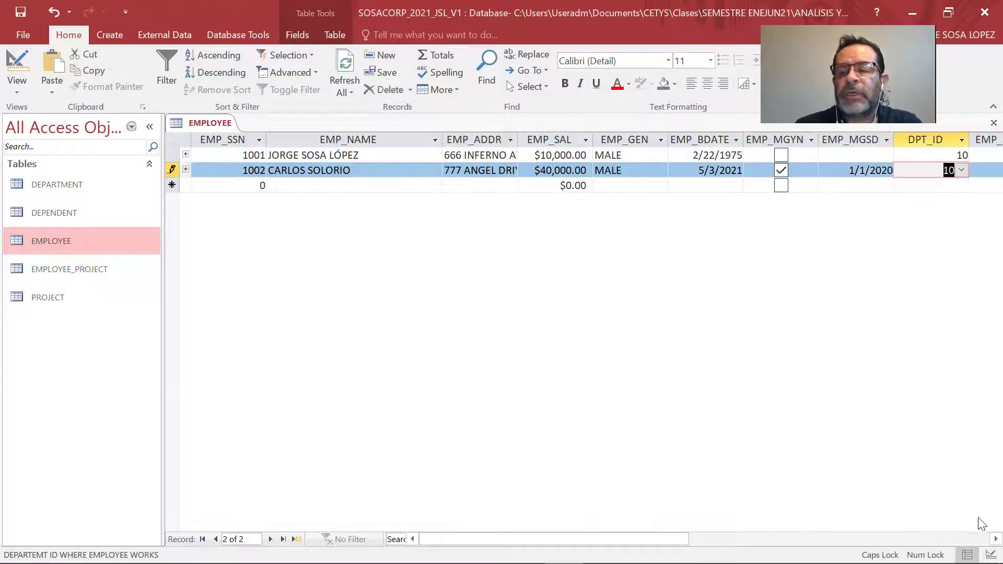
drag(664, 539, 747, 539)
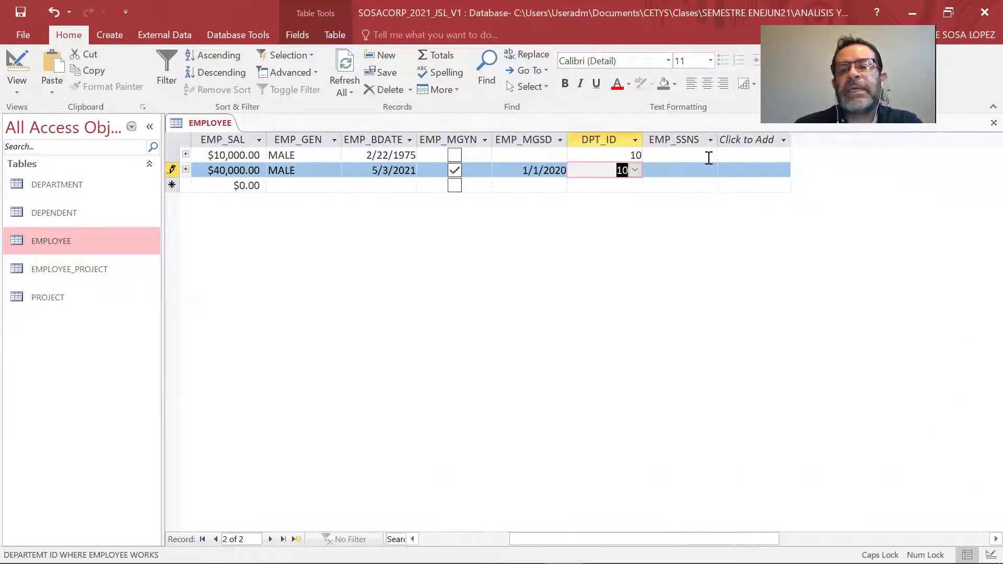
key(Tab)
key(Tab)
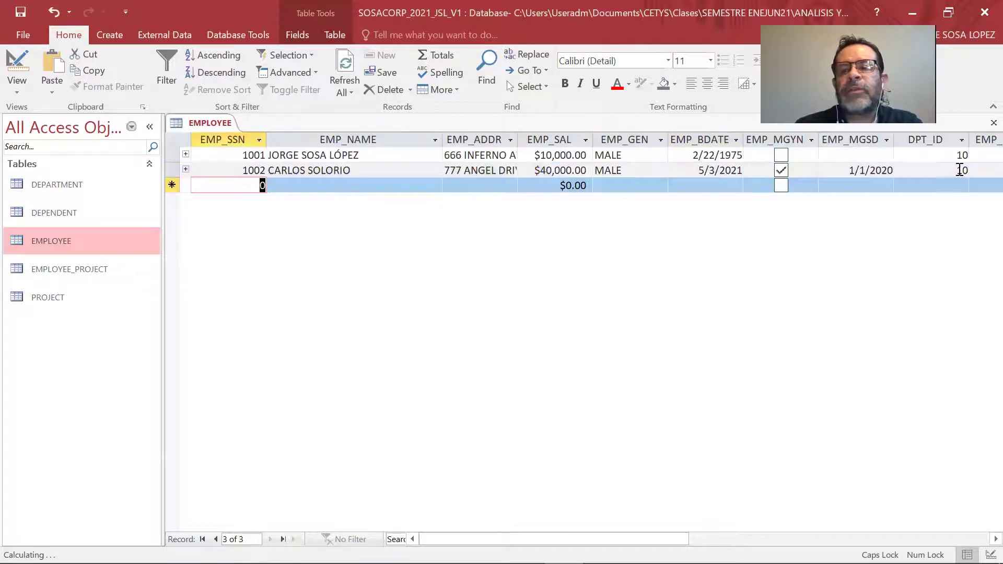
Set employee 1001's EMP_SSNS supervisor field to 1002.
click(995, 539)
click(996, 539)
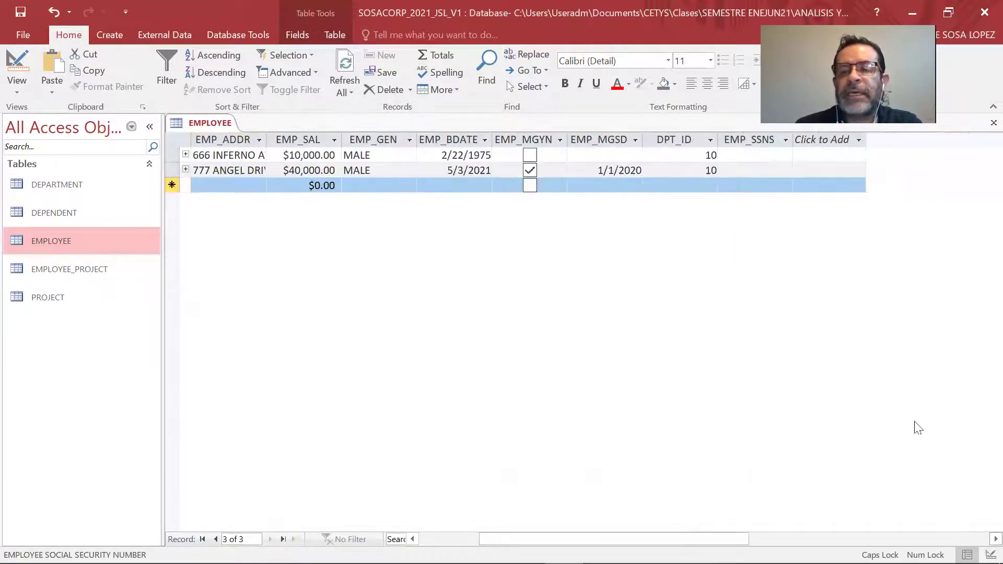
click(775, 155)
click(785, 154)
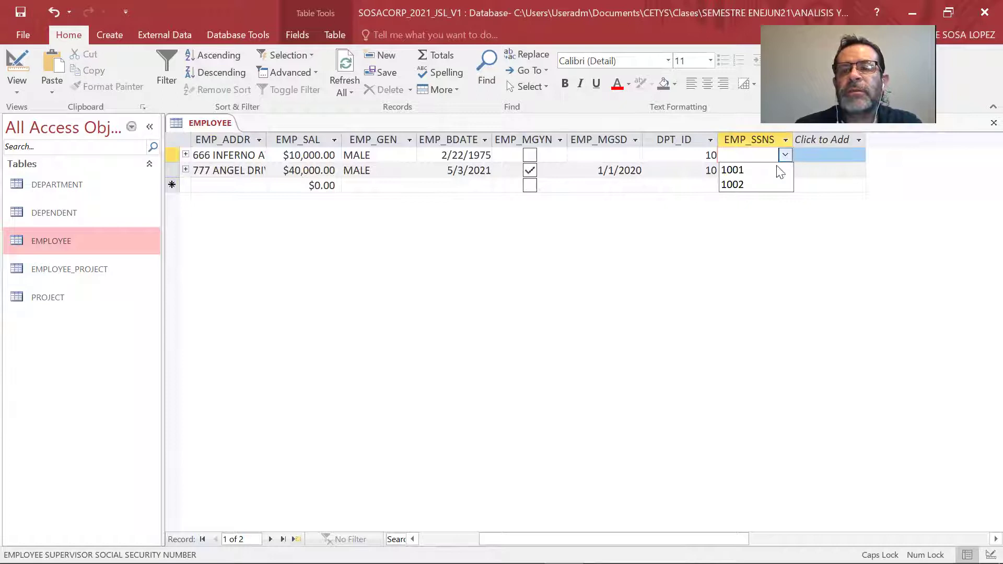
click(771, 184)
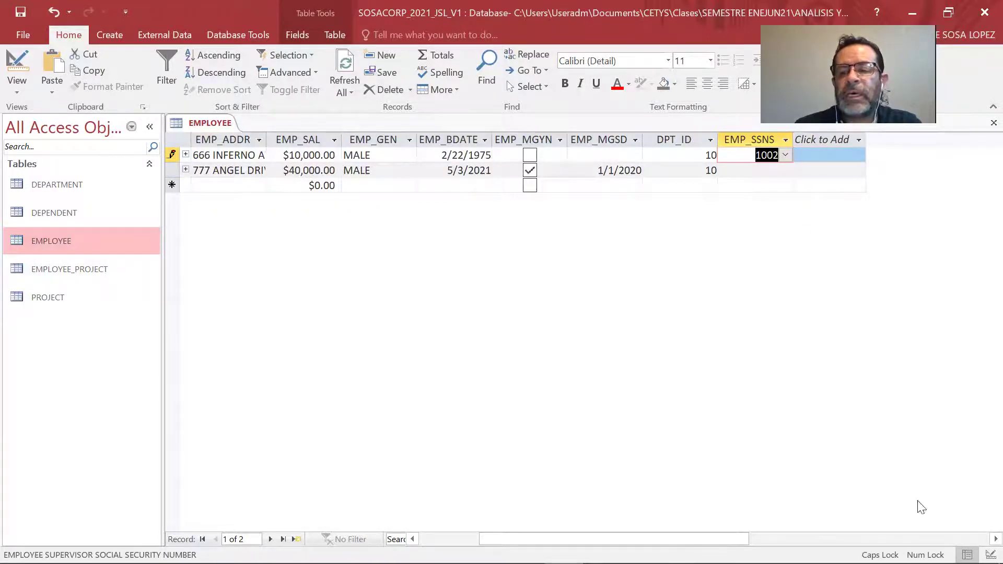
drag(614, 539, 549, 539)
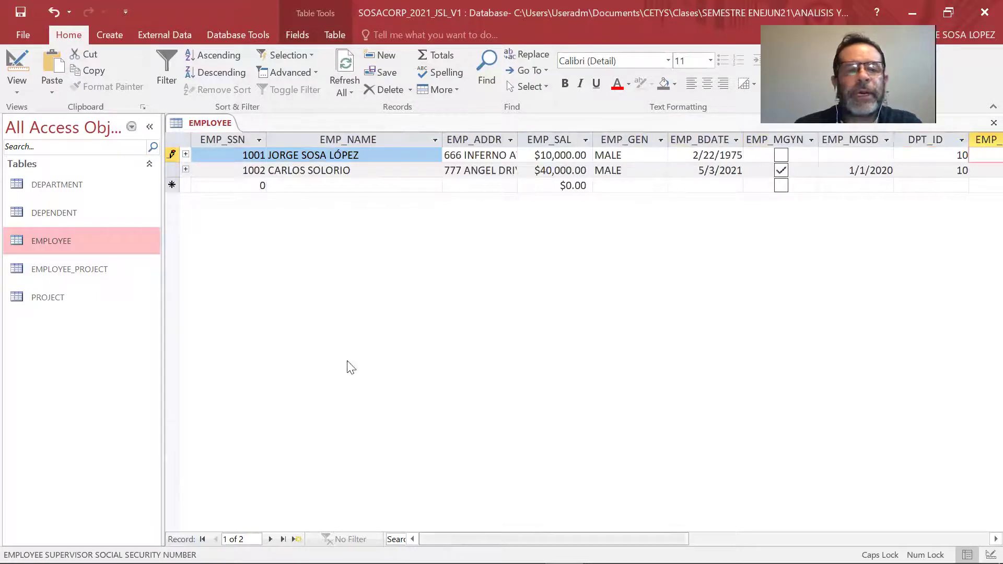
Start employee 1003 with the employee's name, address and a $20,000 salary.
click(232, 169)
key(Tab)
key(Tab)
key(Tab)
key(Tab)
key(Tab)
key(Tab)
key(Tab)
key(Tab)
key(Tab)
key(Tab)
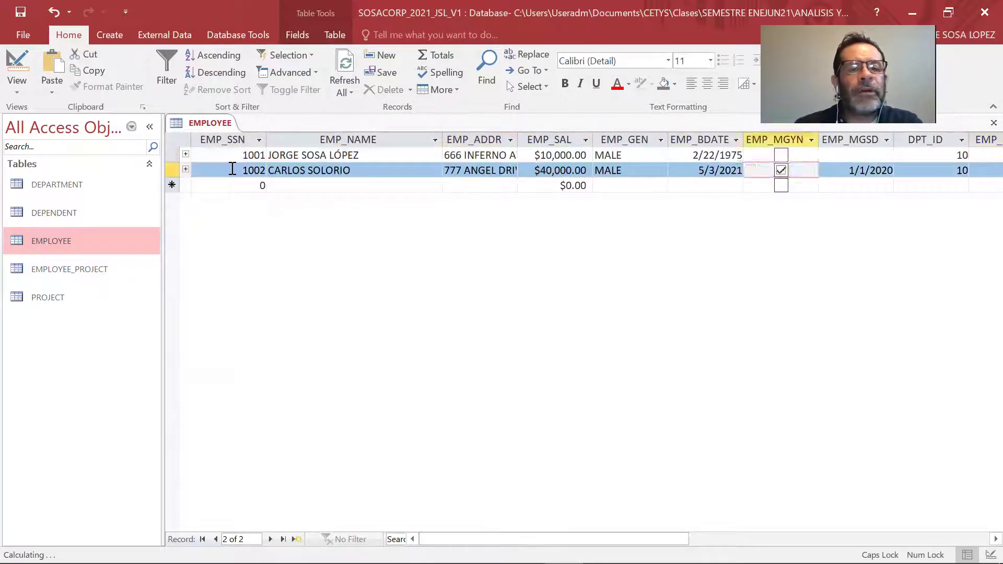
text(1003)
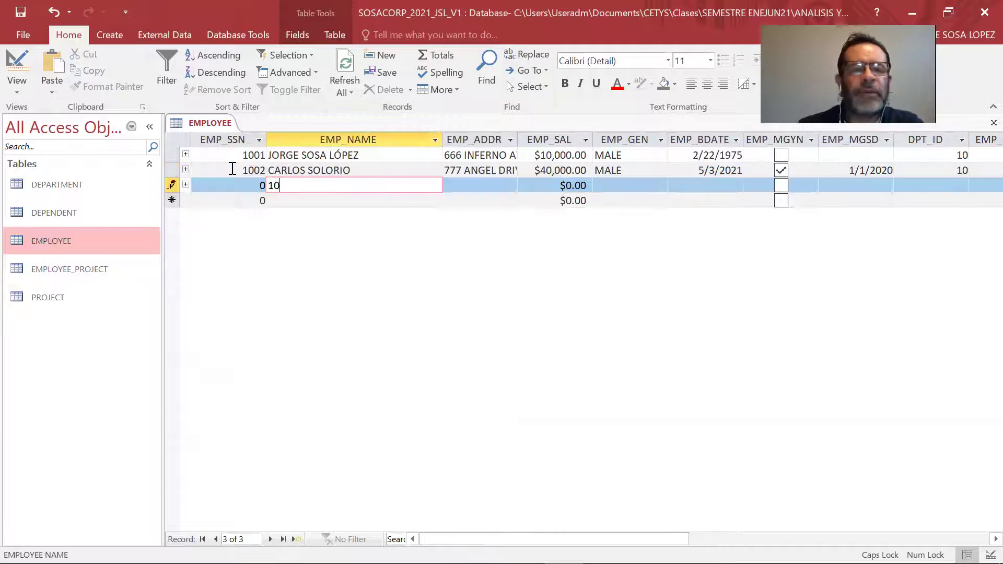
key(BackSpace)
key(BackSpace)
key(shift+Tab)
text(1003)
key(Tab)
key(Tab)
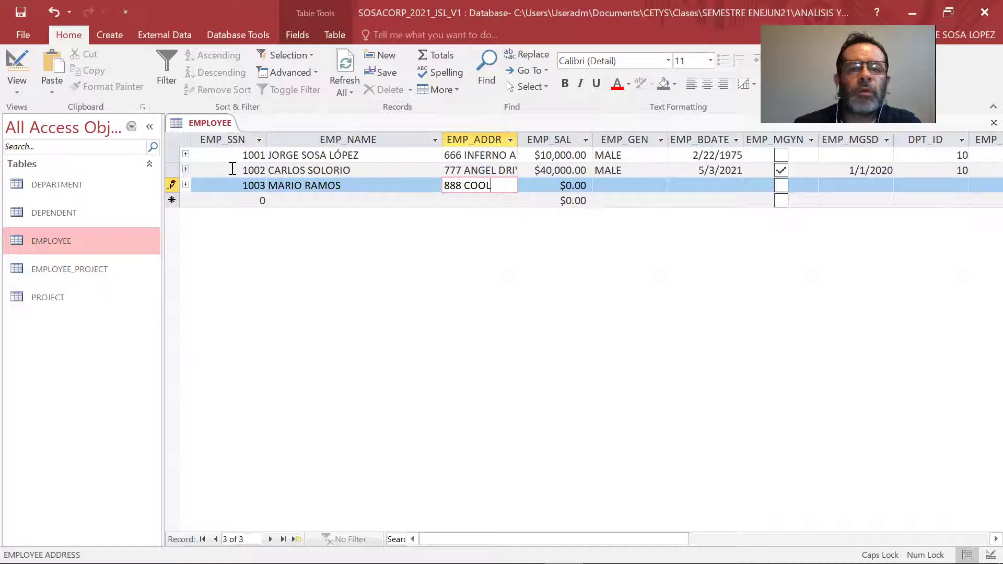
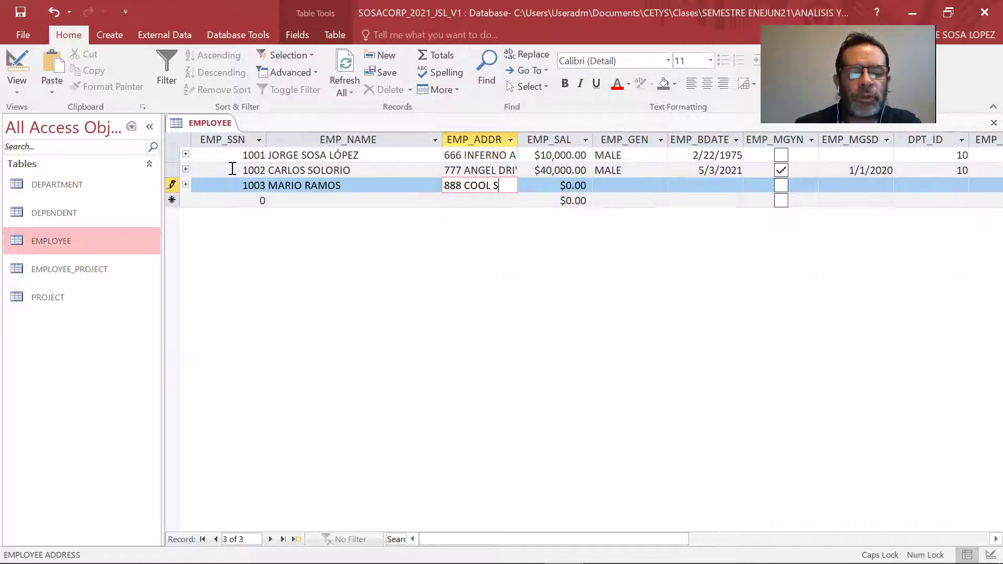
key(Tab)
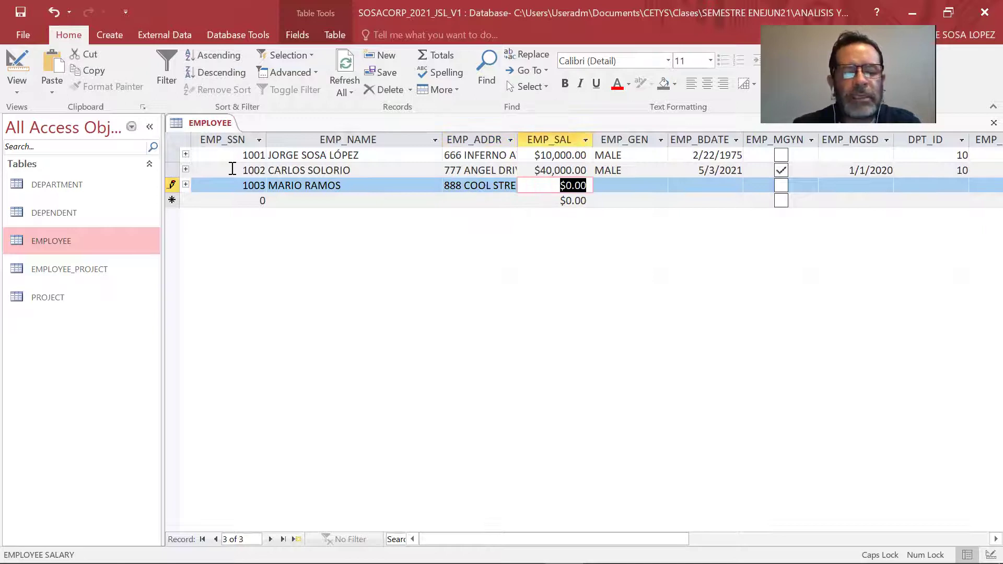
text(200000)
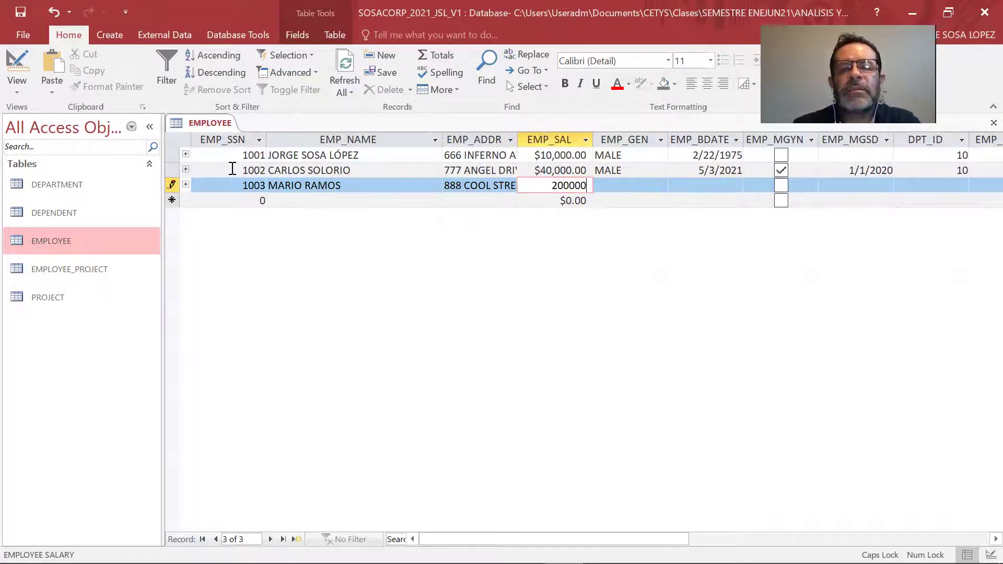
key(Tab)
Complete 1003 as MALE, born 5/3/2021, department 10, supervisor 1002, and save.
text(MALE)
key(Tab)
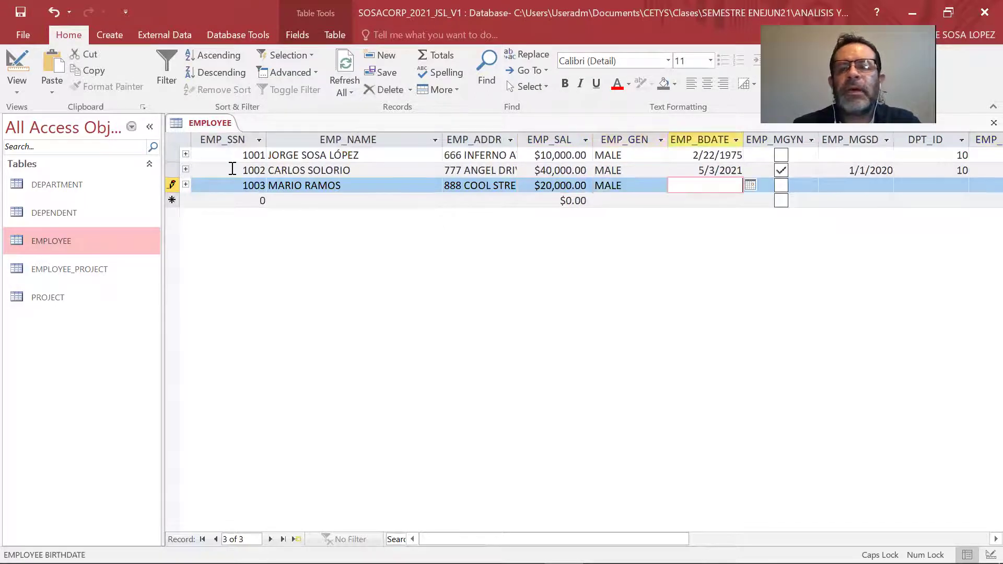
click(750, 185)
click(660, 243)
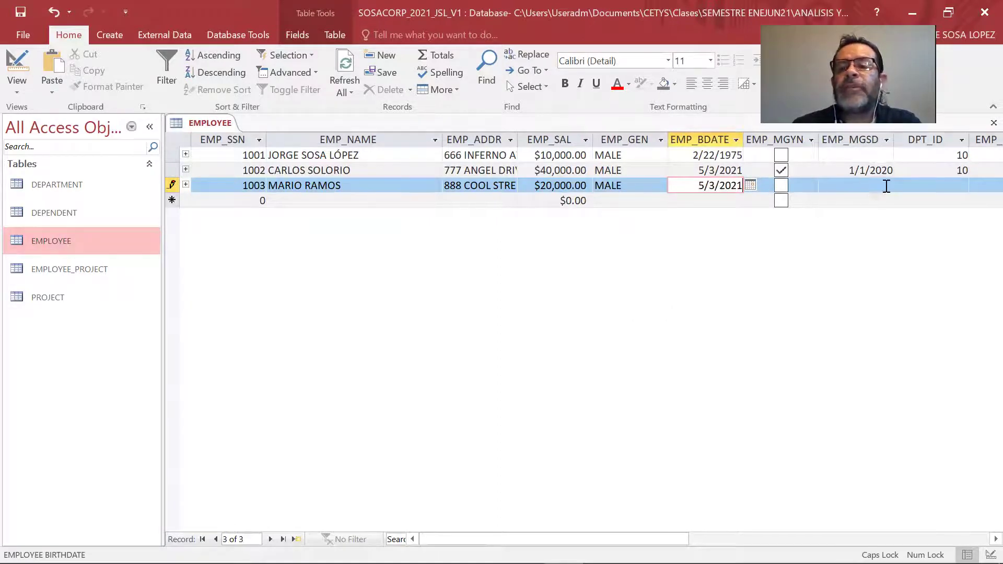
click(961, 186)
click(948, 201)
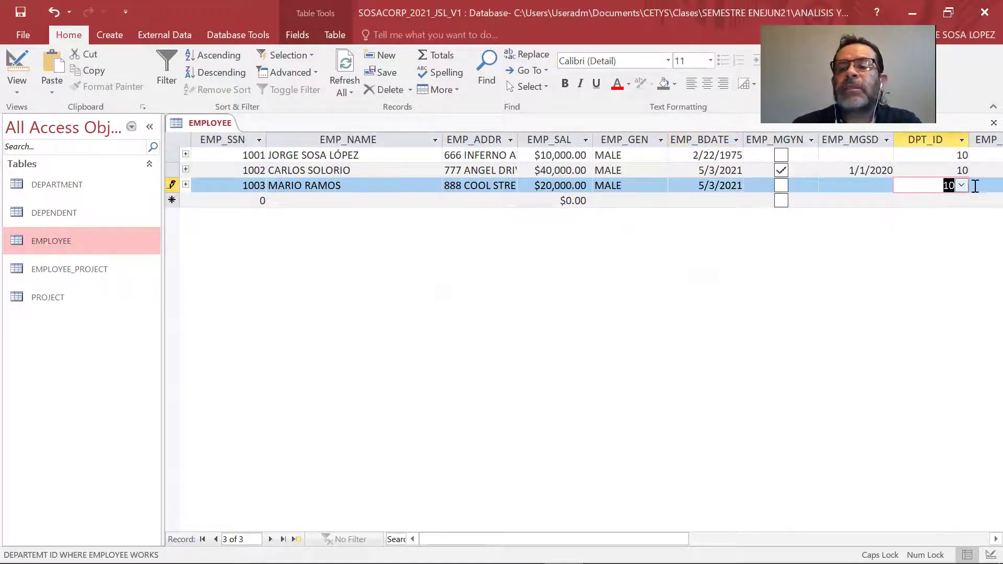
click(982, 183)
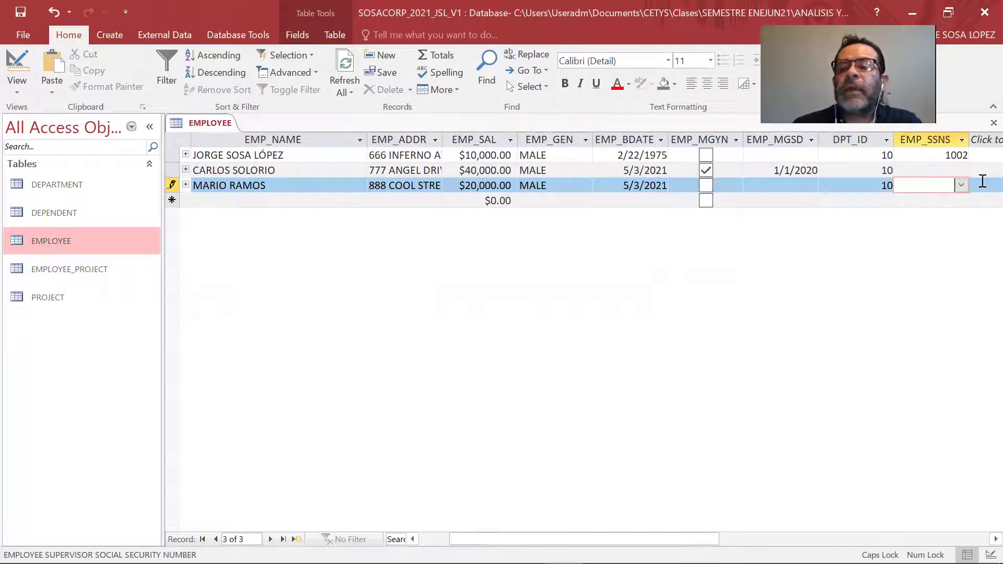
click(961, 186)
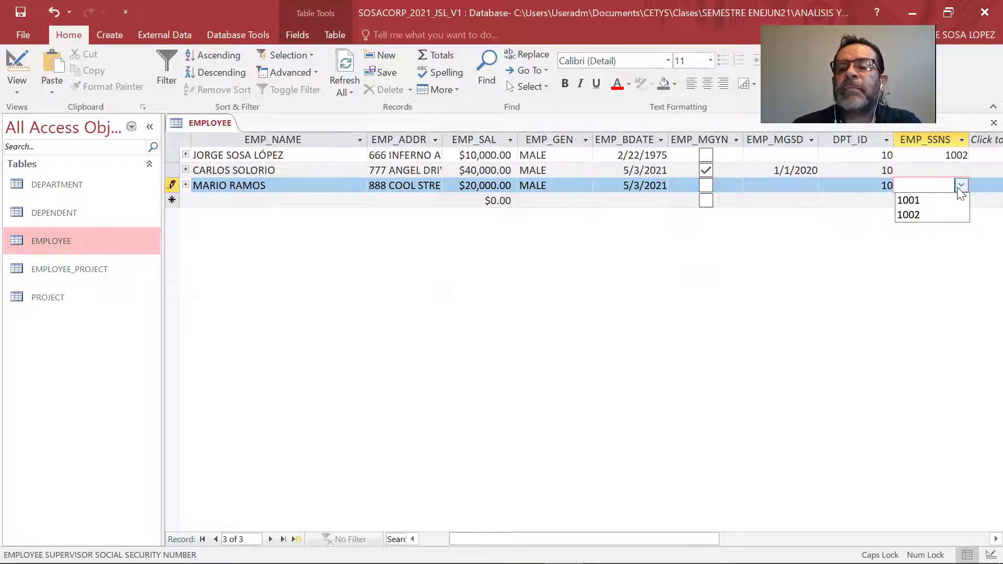
click(956, 214)
key(Tab)
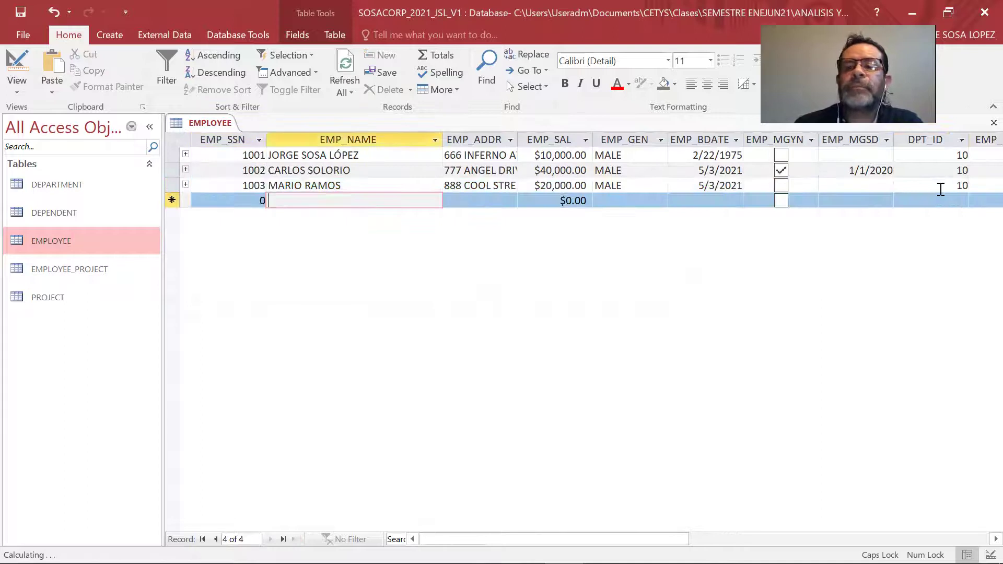
Enter employee number 1004, the employee's full name, street address and a 60000 salary.
key(shift+Tab)
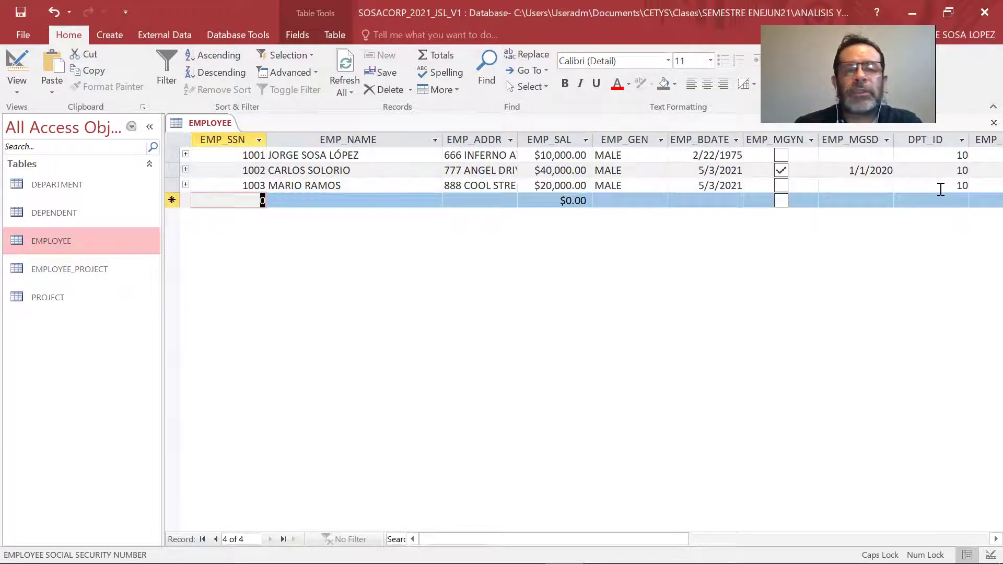
text(1)
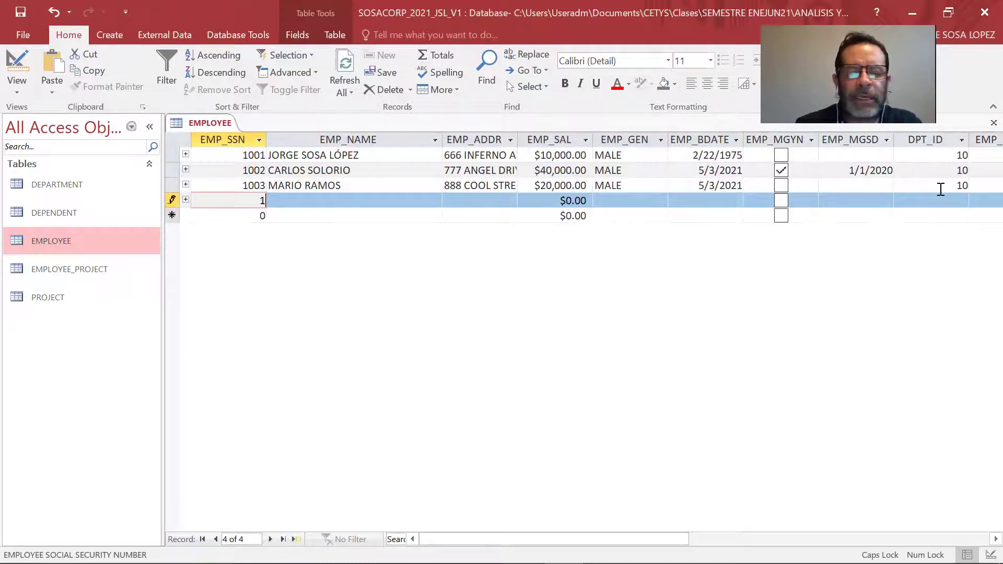
text(004)
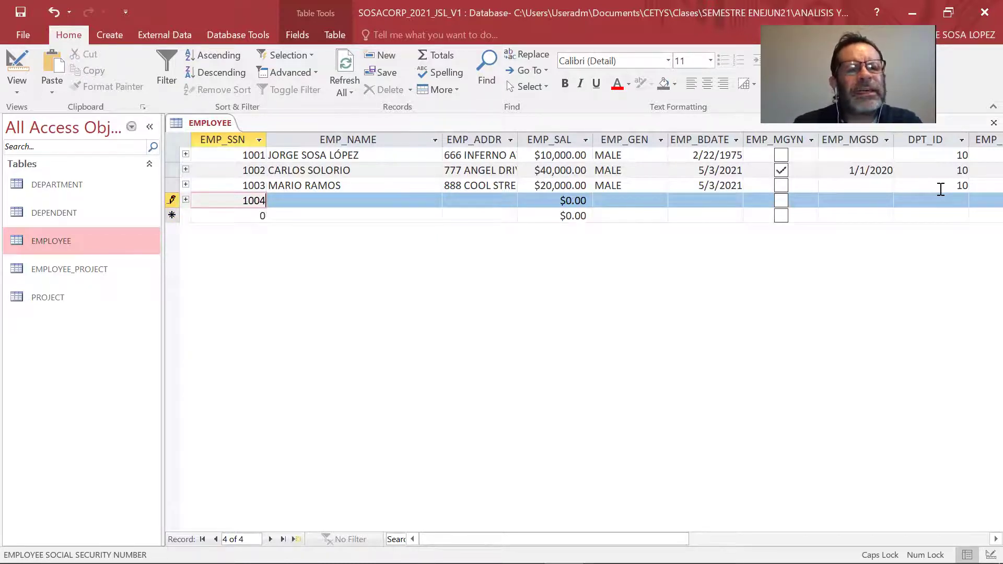
key(Tab)
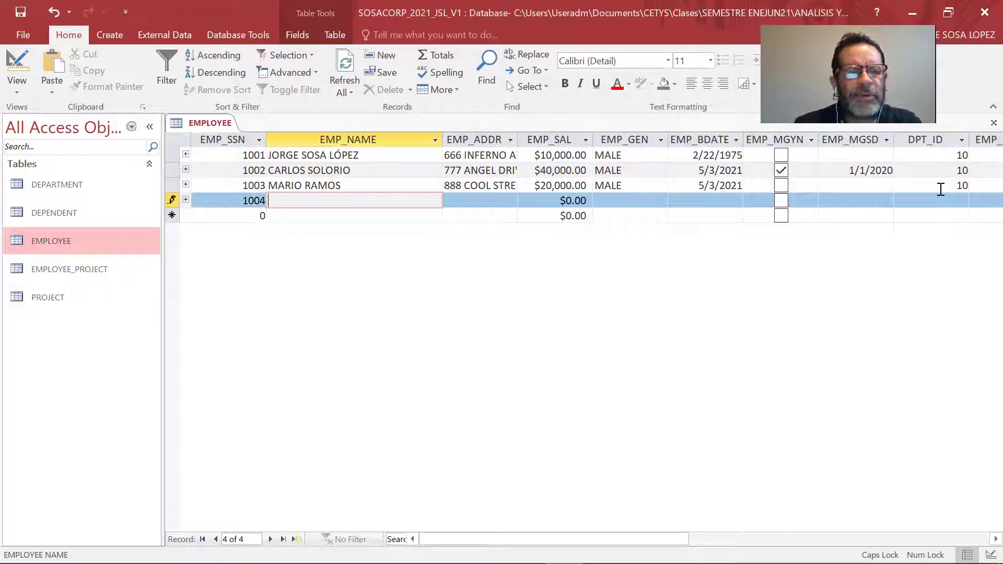
key(Tab)
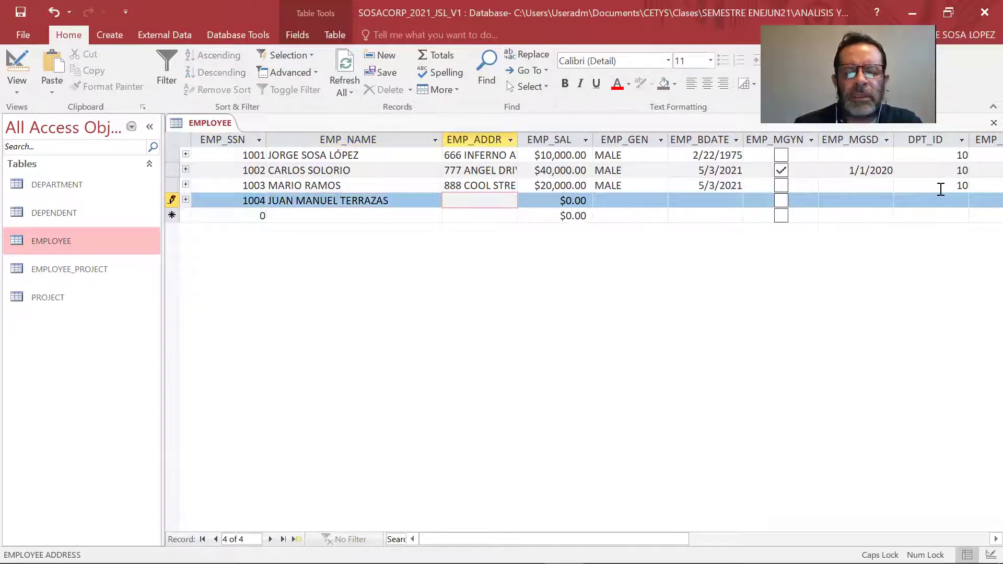
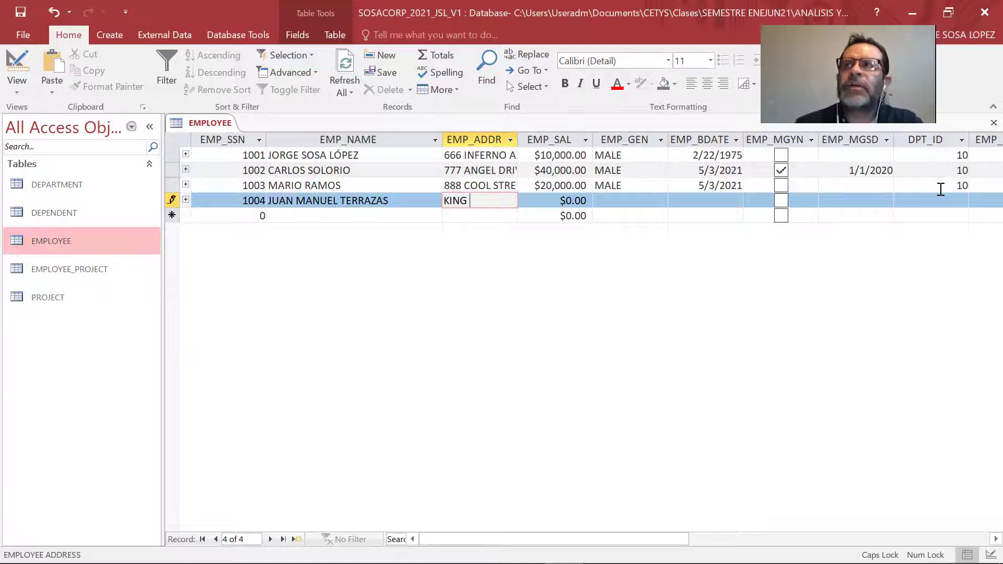
key(Tab)
text(60000)
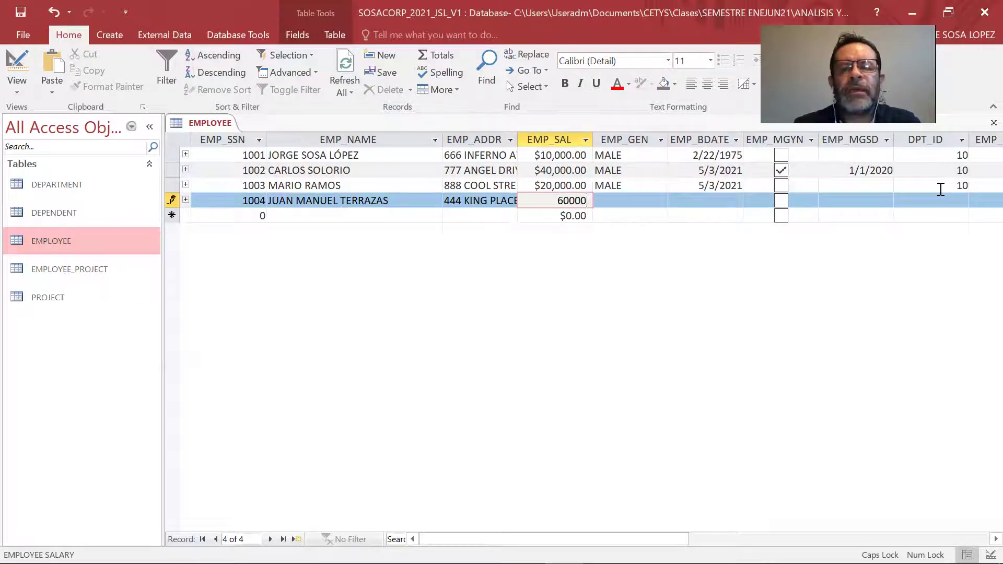
key(Tab)
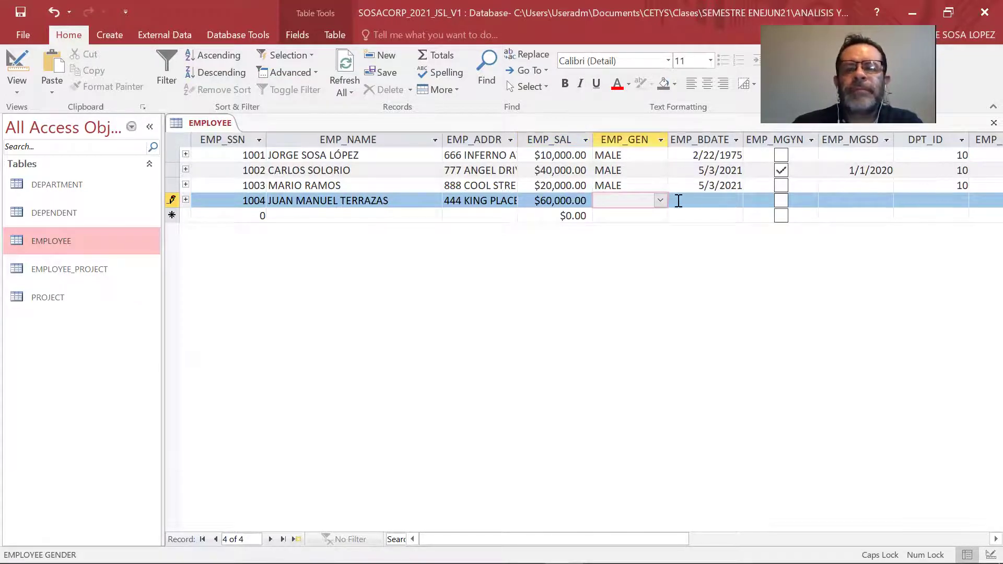
Set gender to MALE, birthdate to 5/3/2021, and mark the employee as a manager.
click(660, 200)
click(608, 213)
click(739, 198)
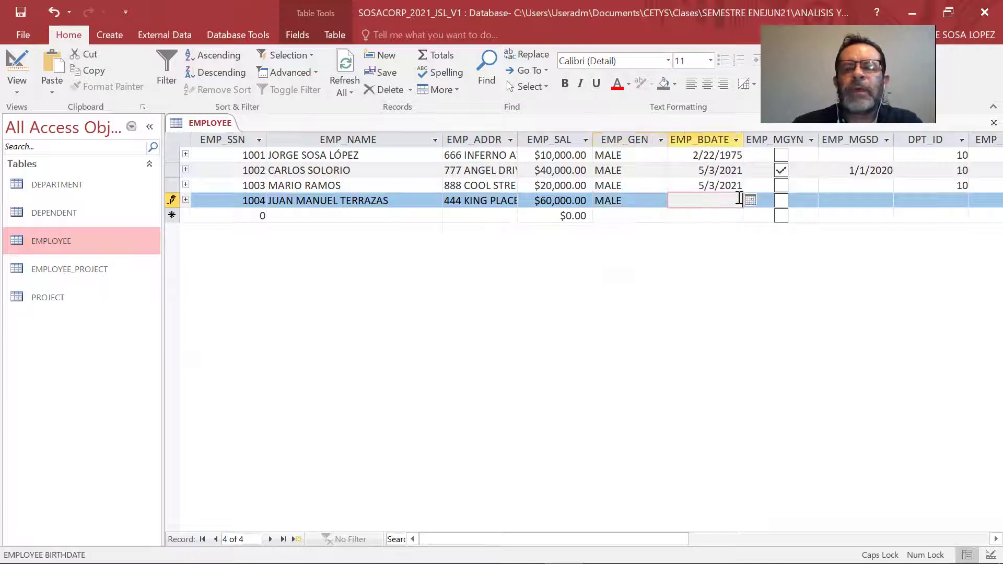
click(750, 200)
click(657, 261)
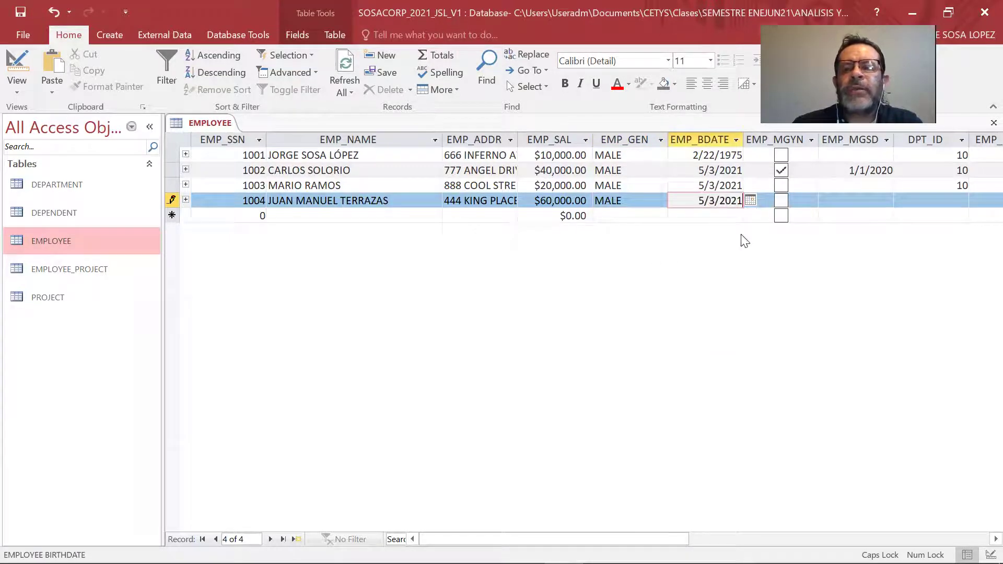
click(781, 201)
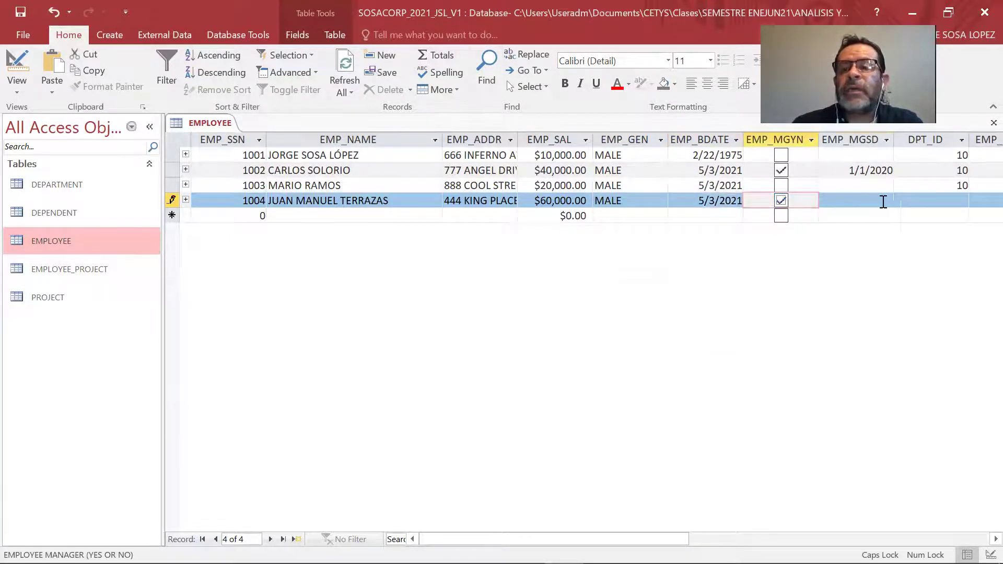
Set the manager start date to January 1, 2021 using the calendar.
click(875, 201)
click(901, 200)
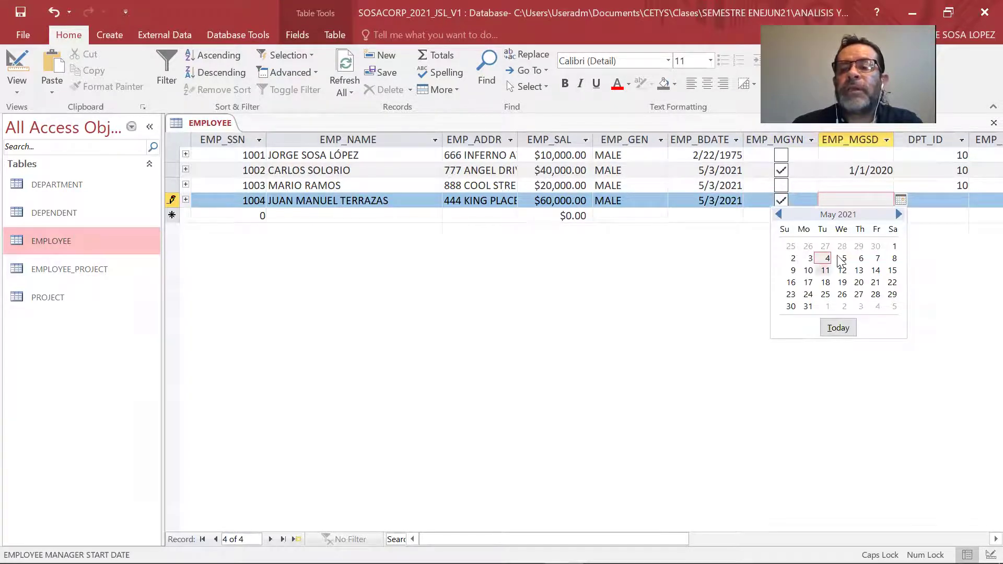
click(778, 214)
click(778, 214)
click(778, 214)
click(778, 214)
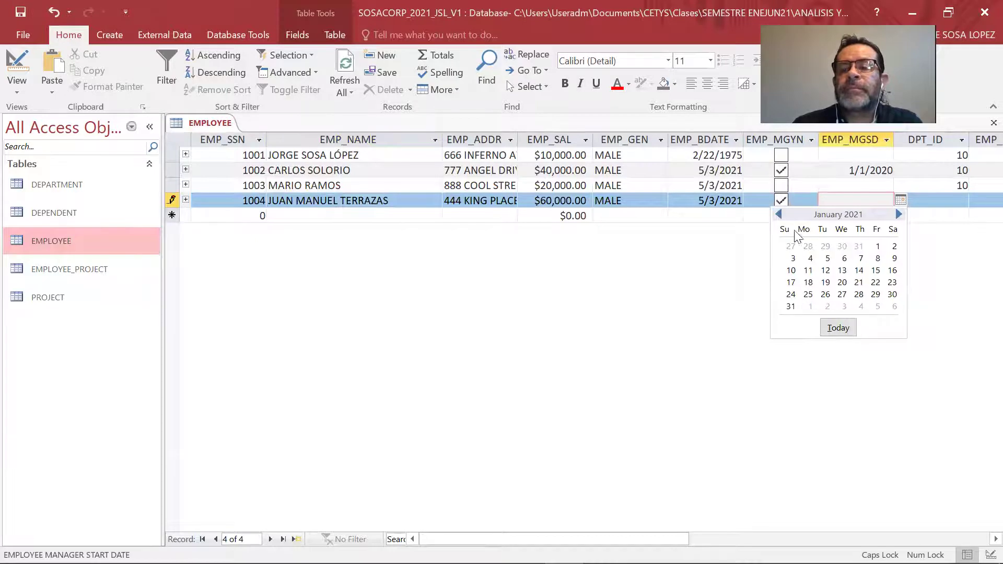
click(877, 246)
Assign employee 1004 to department 20 and save the record.
click(945, 201)
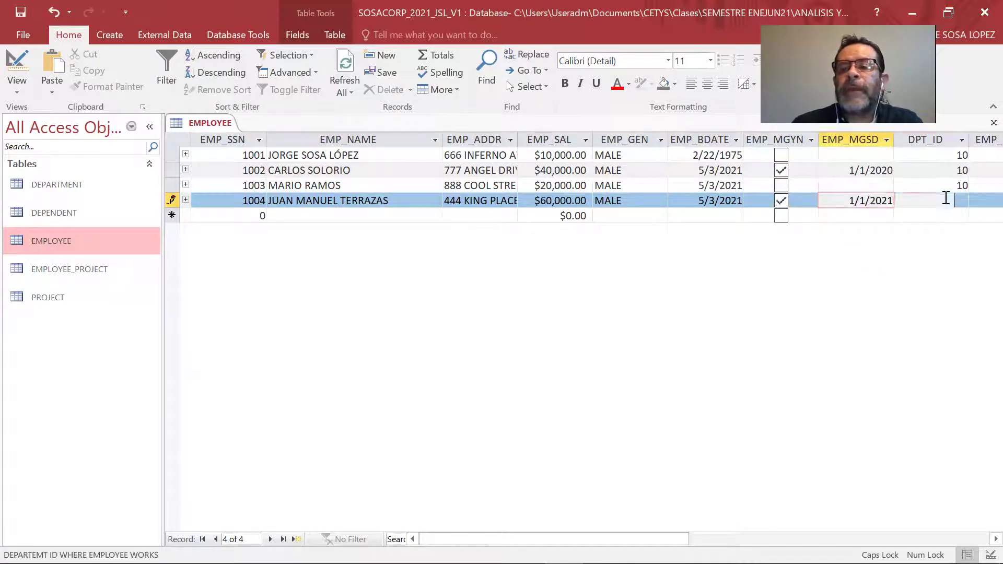
click(962, 201)
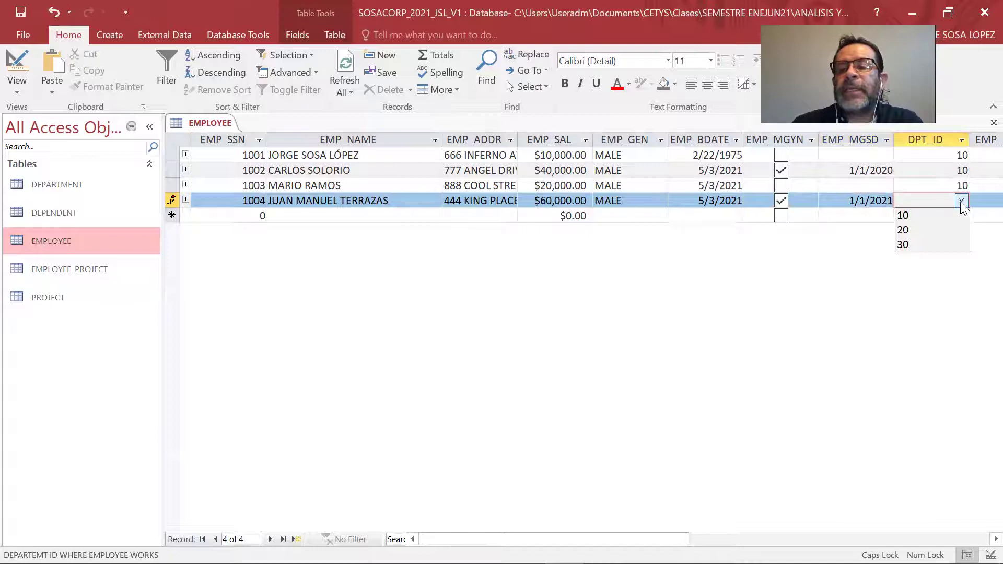
click(923, 230)
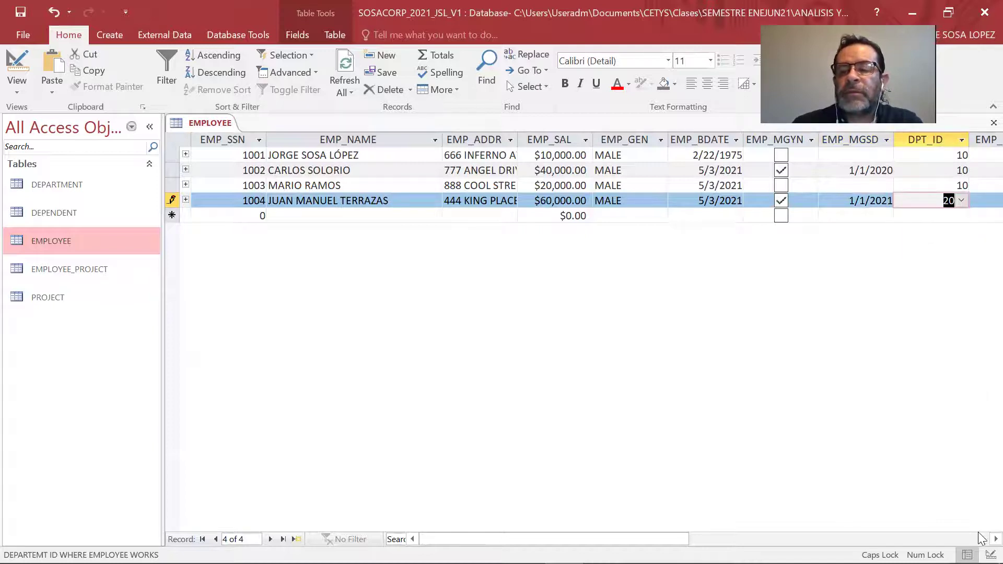
click(995, 540)
click(995, 539)
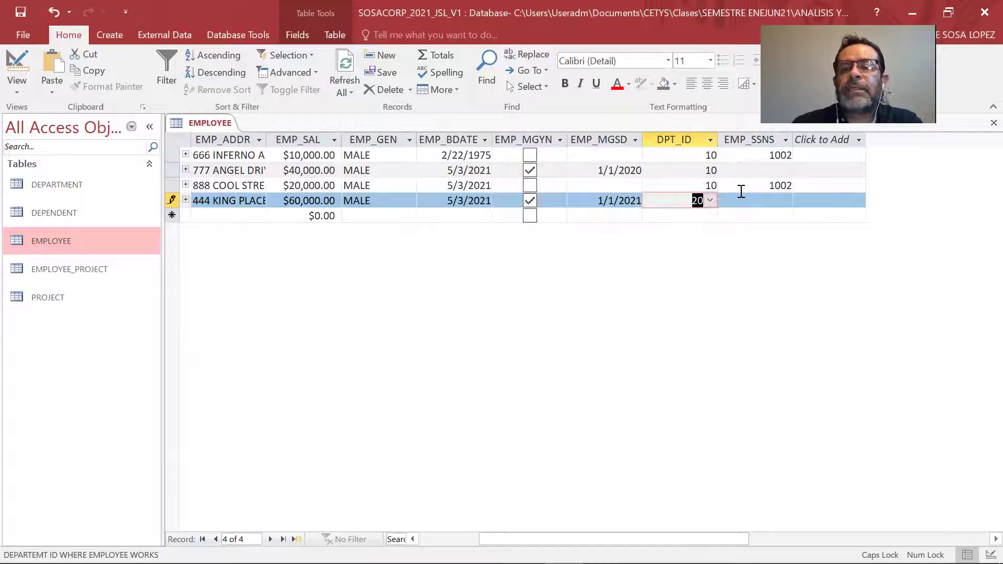
click(757, 170)
click(785, 170)
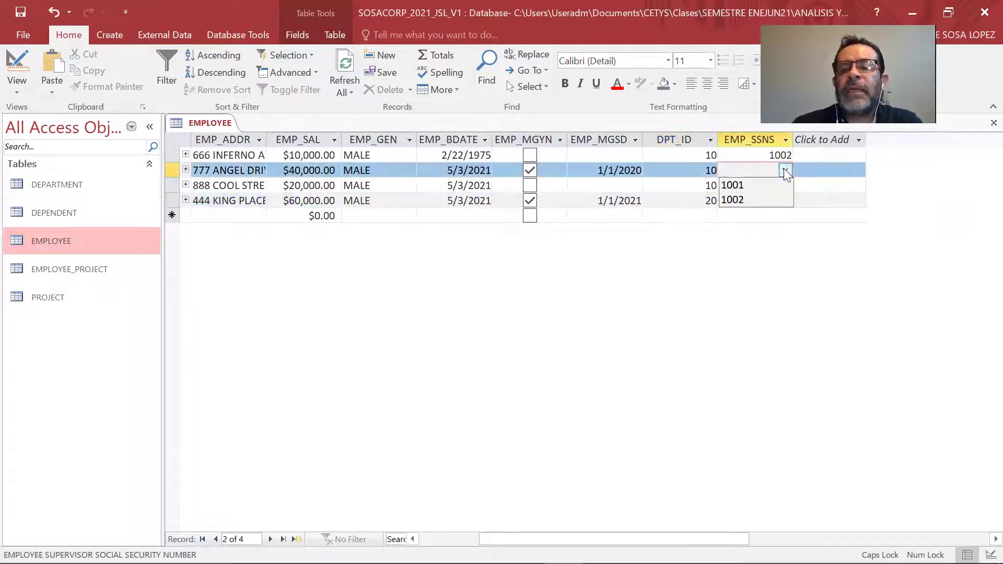
click(714, 202)
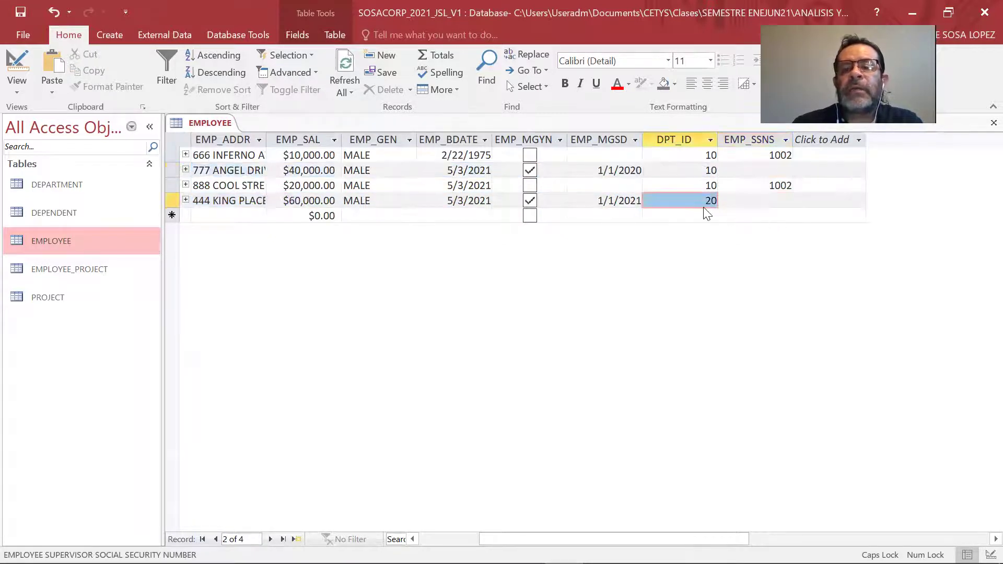
key(Tab)
key(Tab)
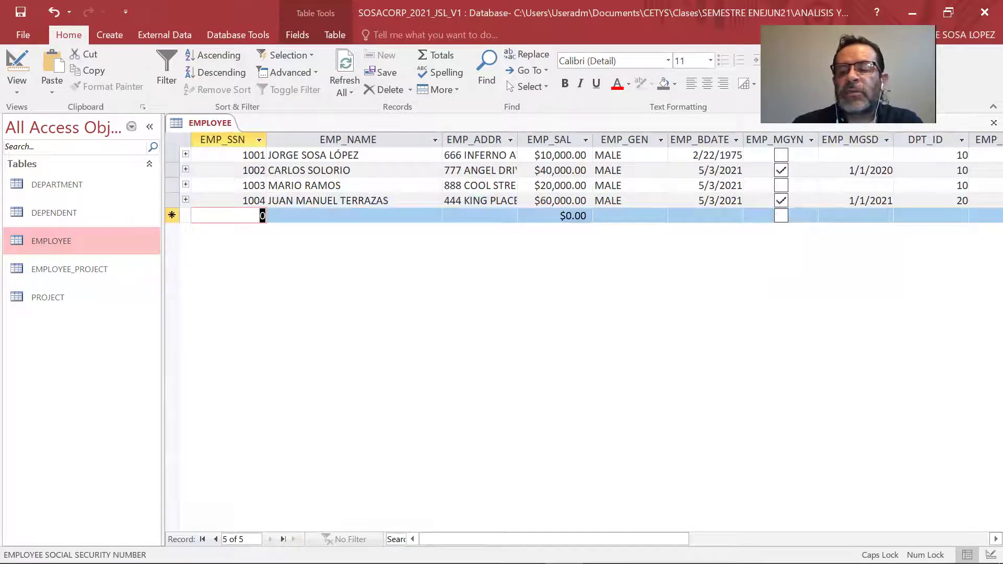
Check the supervisor SSN lists for employees 1002 and 1004 without choosing a value.
click(996, 539)
click(995, 539)
click(996, 539)
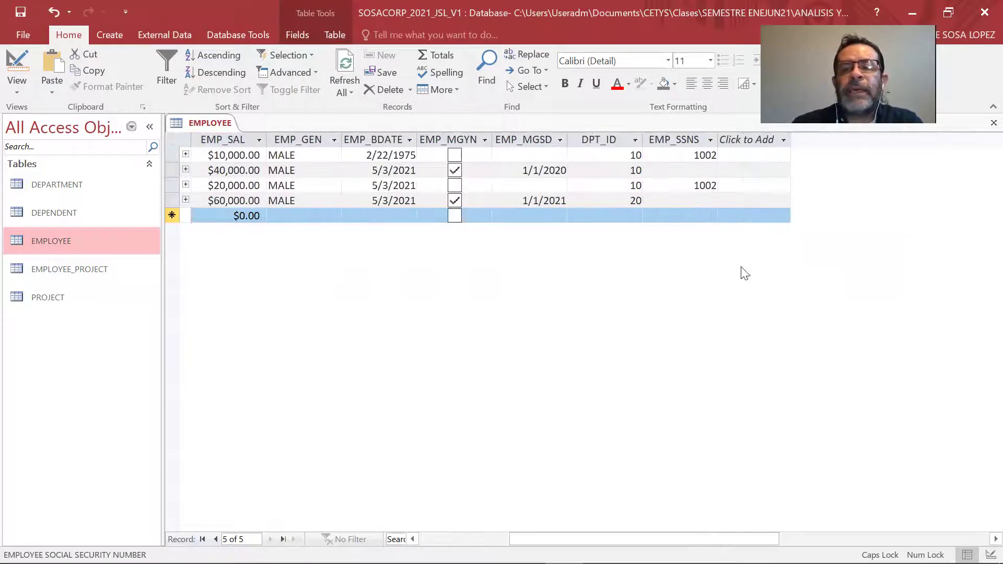
click(705, 172)
click(711, 171)
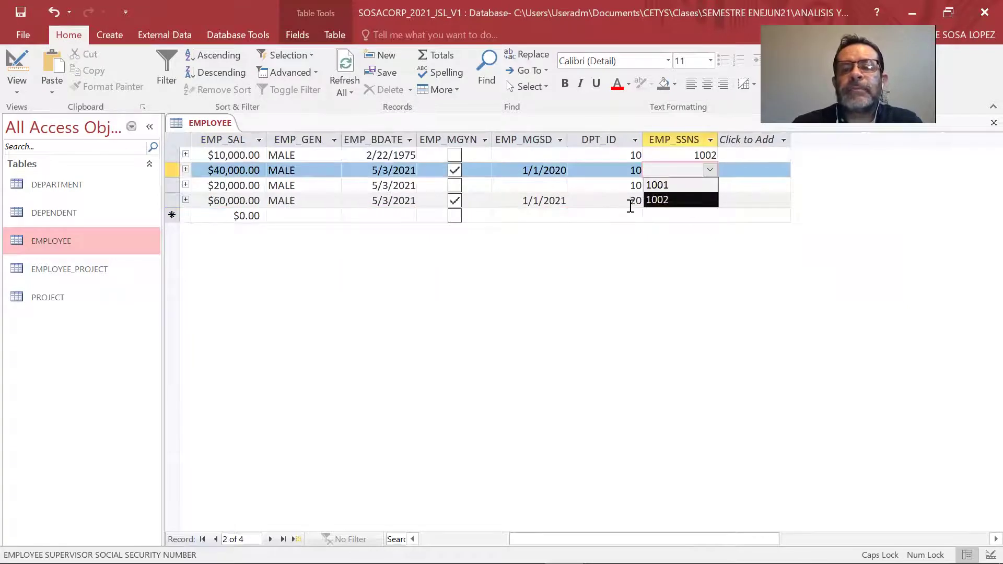
click(593, 197)
click(605, 186)
key(Down)
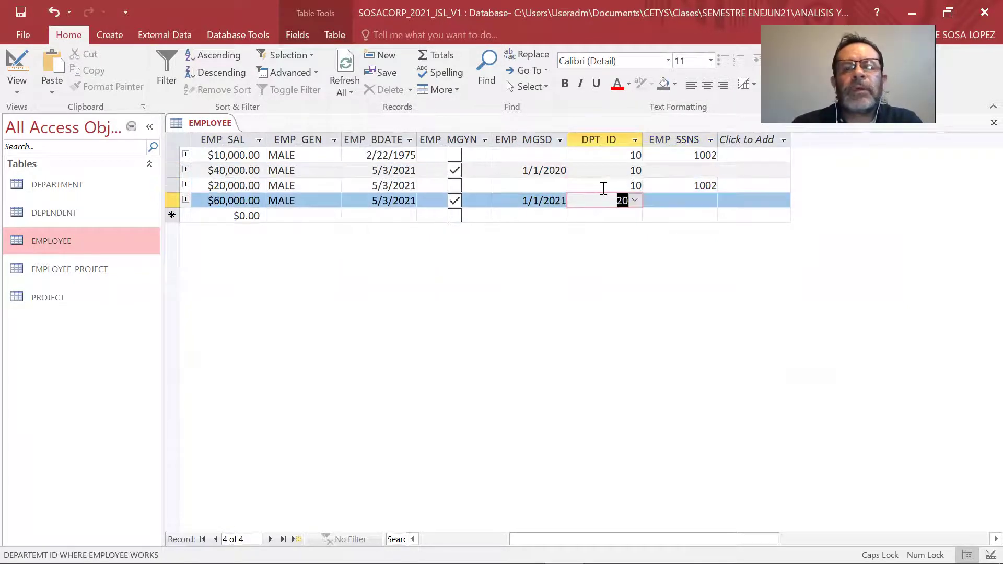
key(Left)
key(Left)
key(Left)
key(Left)
key(Left)
key(Left)
key(Left)
key(Left)
key(Left)
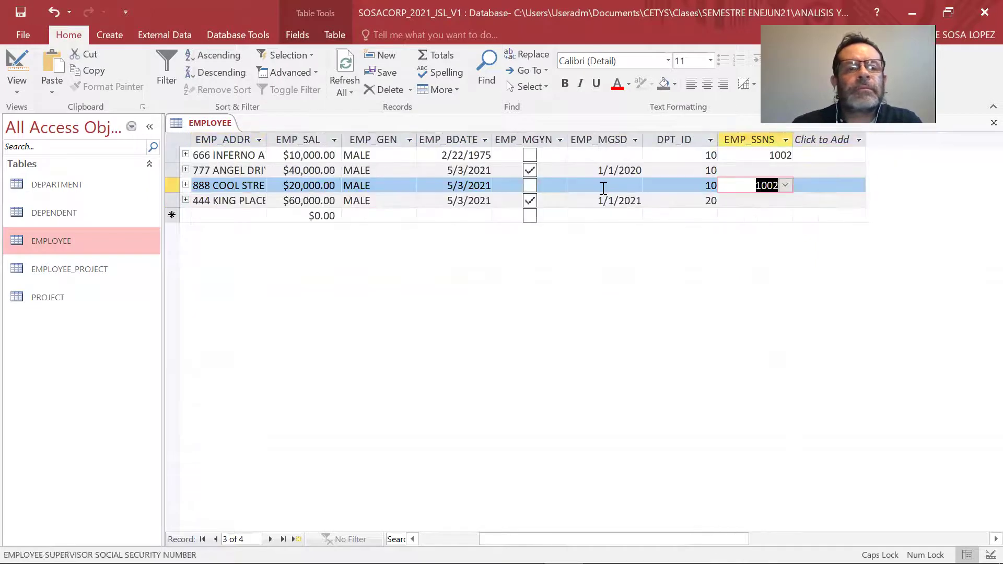
click(748, 172)
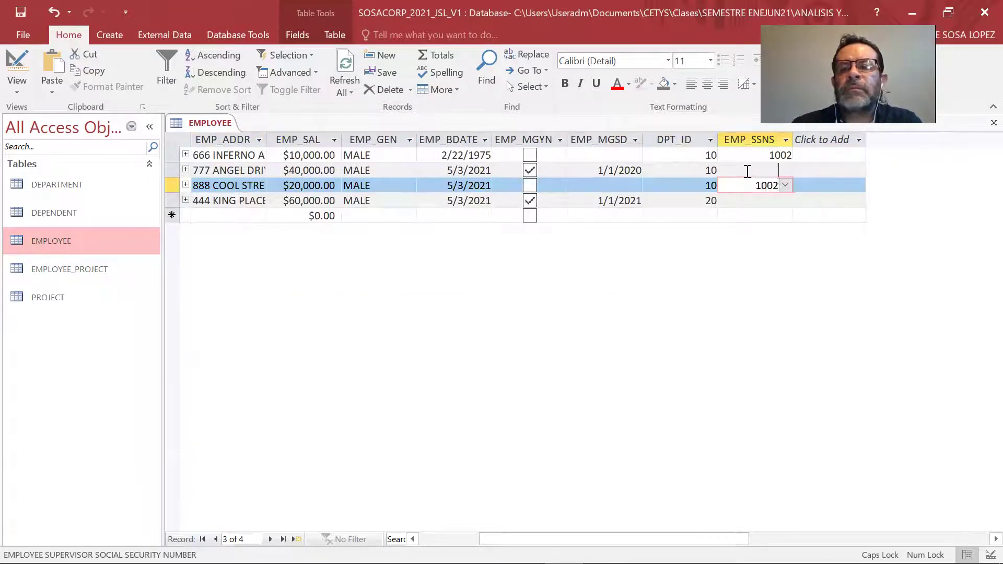
click(784, 170)
key(Escape)
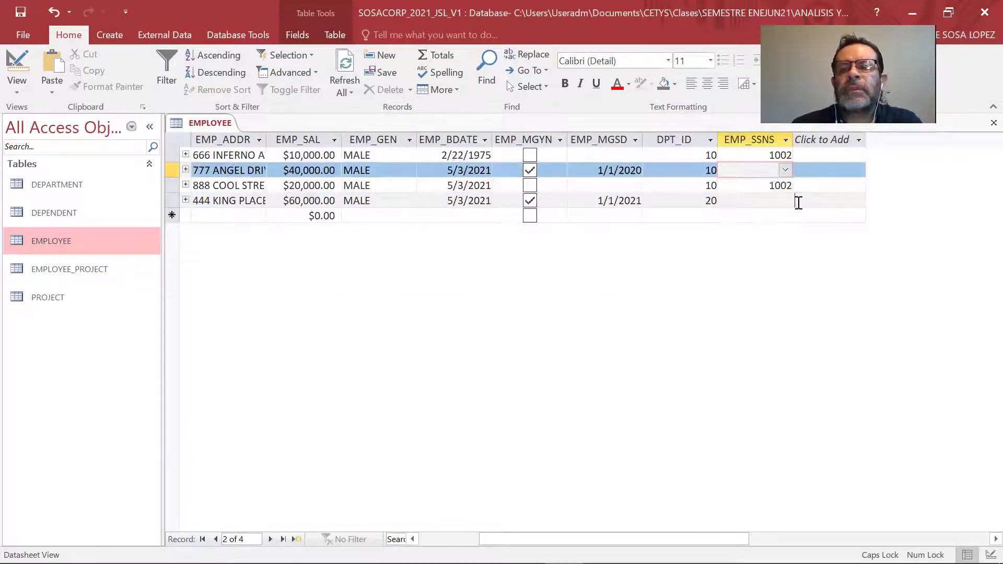
click(784, 201)
key(Tab)
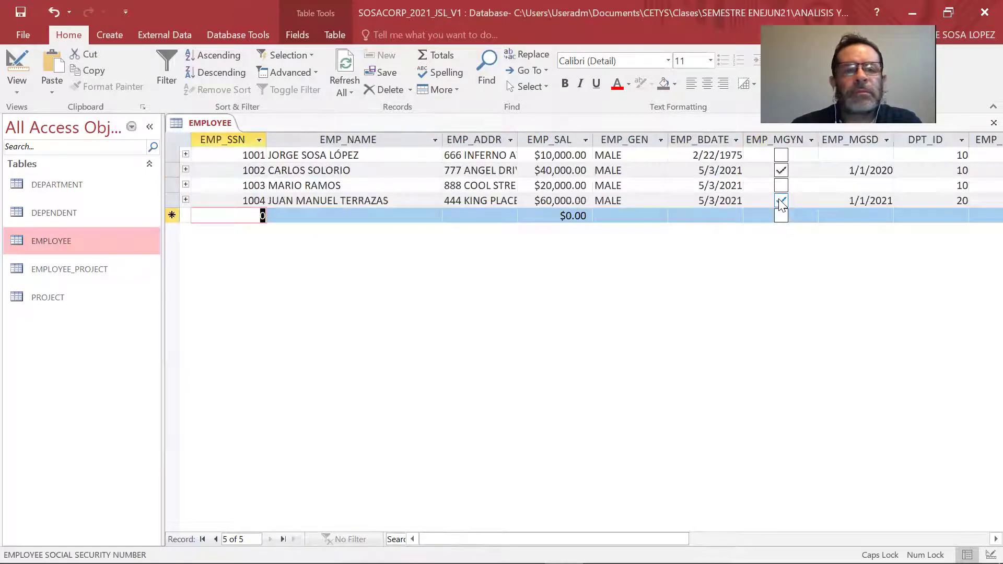
click(413, 185)
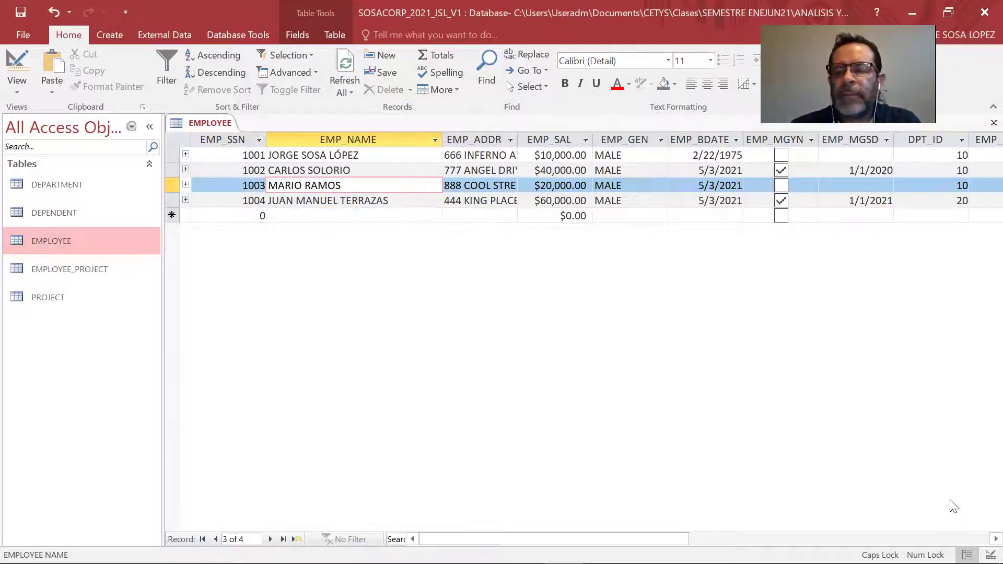
Choose 1001 as employee 1002's supervisor, edit it to 1004, and save.
scroll(980, 542, right, 5)
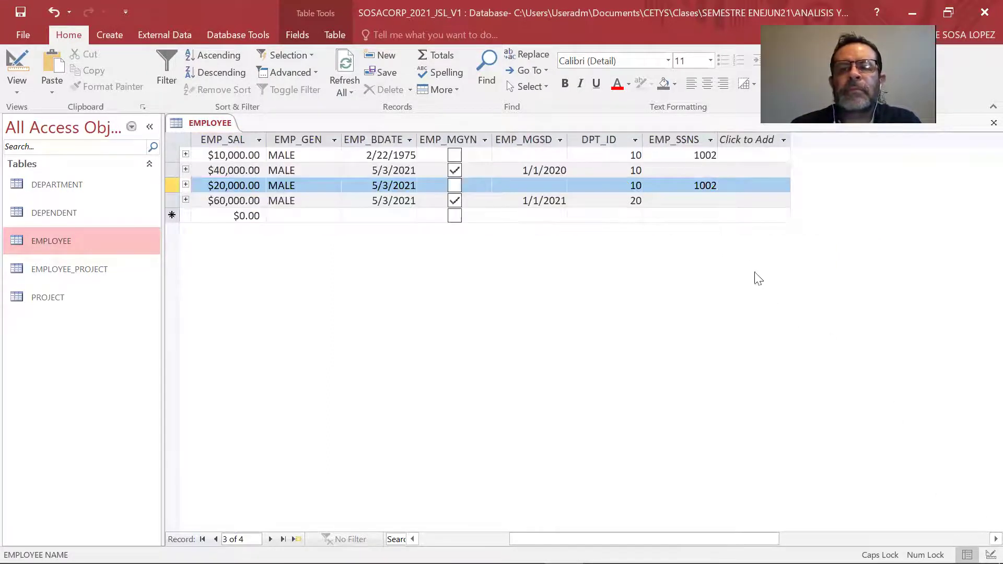
click(709, 171)
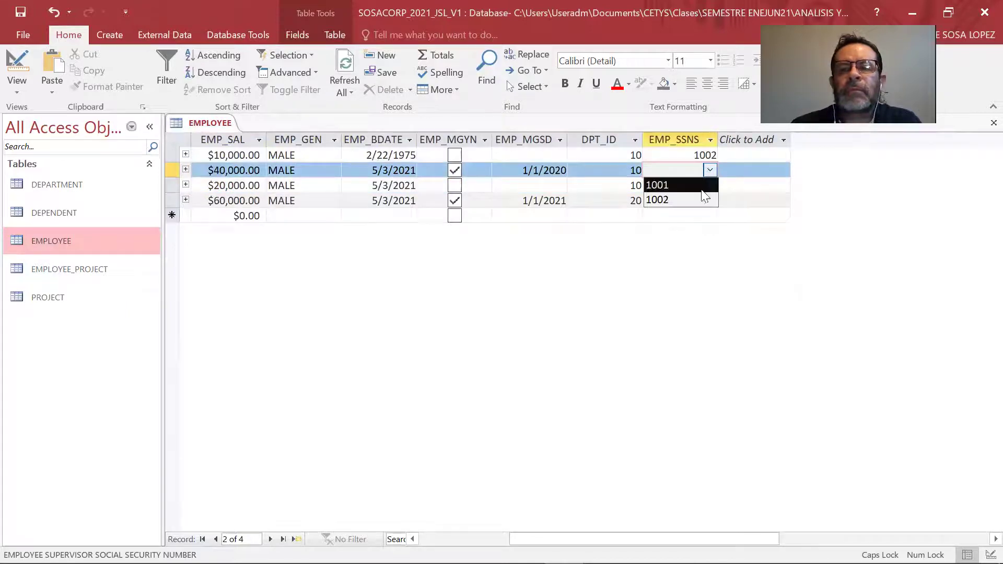
click(702, 185)
click(703, 175)
click(710, 171)
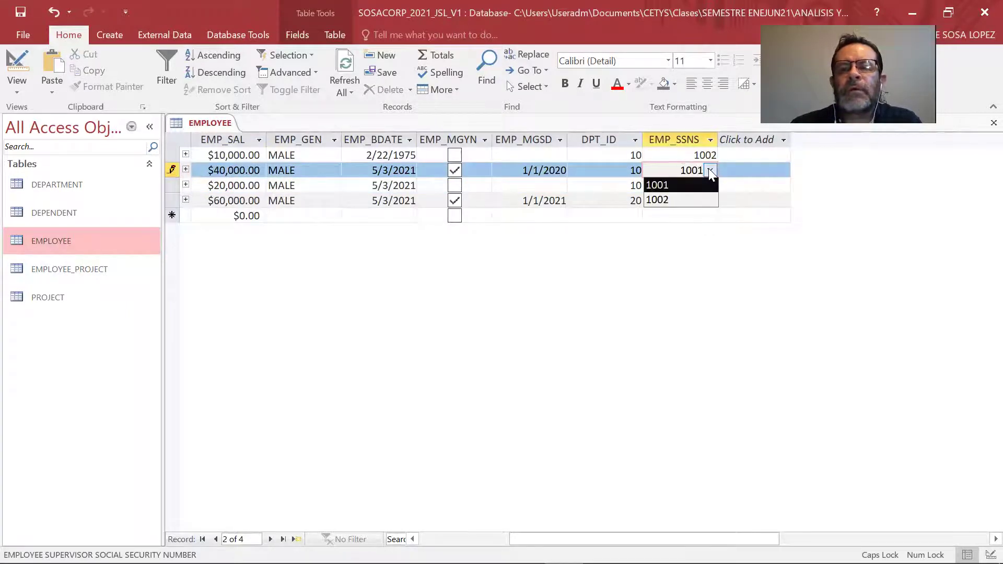
key(BackSpace)
text(4)
key(Tab)
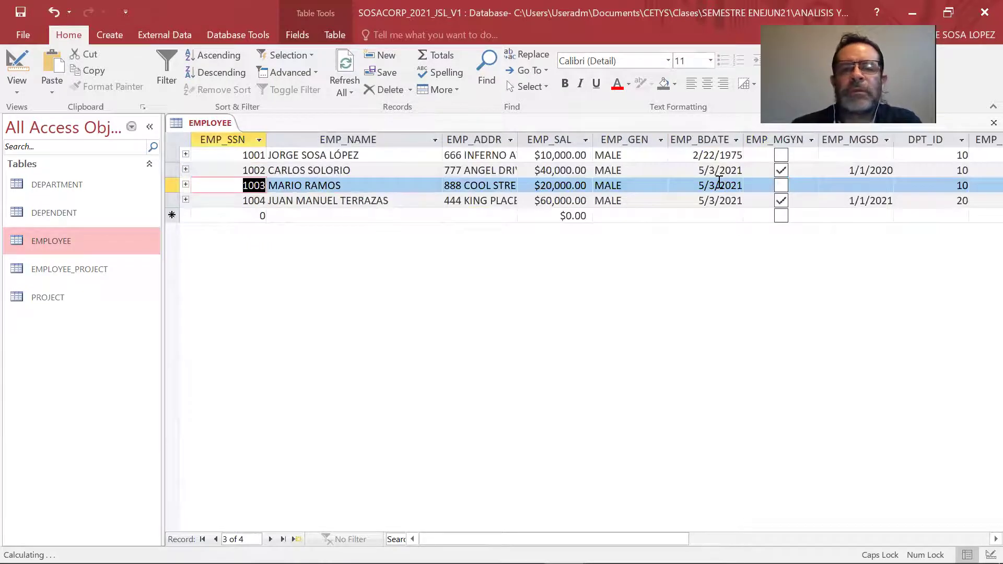
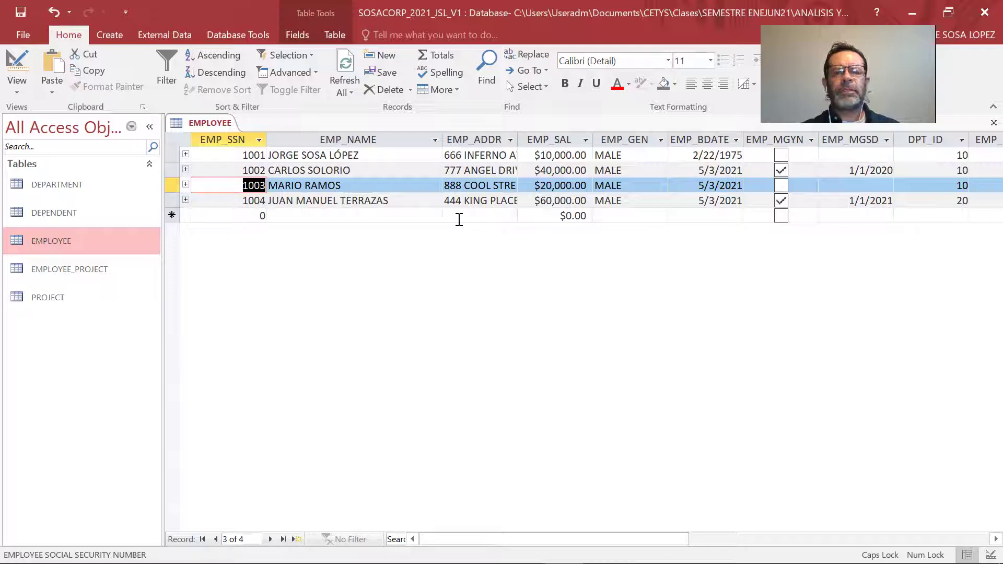
Move past the last employee's fields to the blank new-record row.
key(Tab)
key(Tab)
key(Tab)
key(Tab)
key(Tab)
key(Tab)
key(Tab)
key(Tab)
key(Tab)
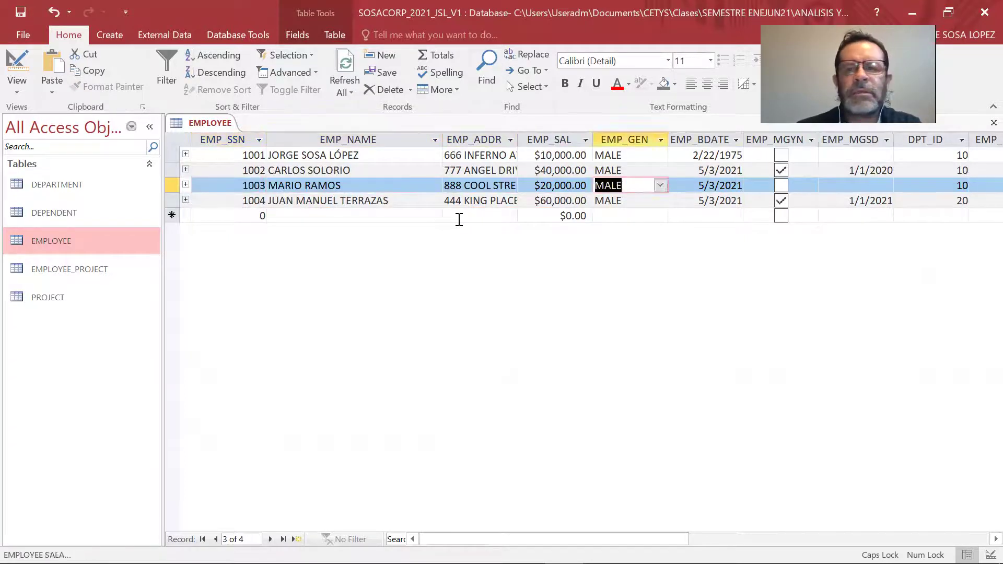
key(Tab)
key(Tab)
key(Tab)
key(Tab)
key(Tab)
key(Tab)
key(Tab)
key(Tab)
key(Tab)
key(Tab)
key(Tab)
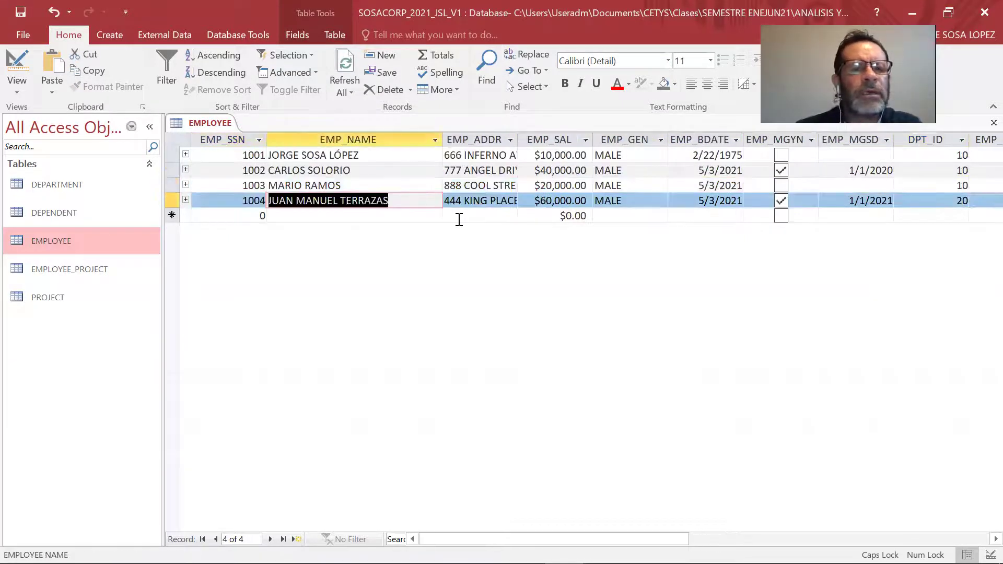
Start record 1005 and enter the new employee's full name.
text(1005)
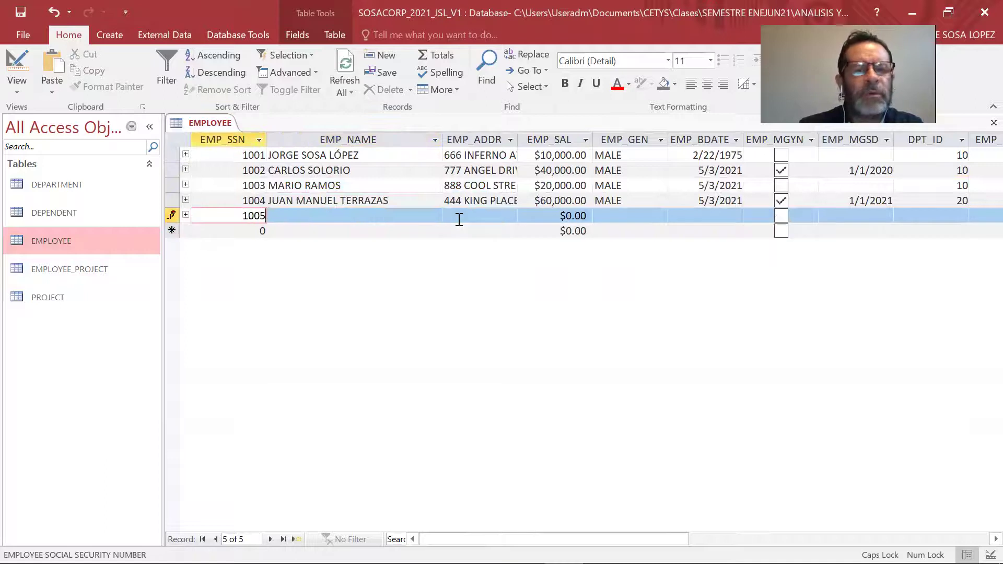
key(Tab)
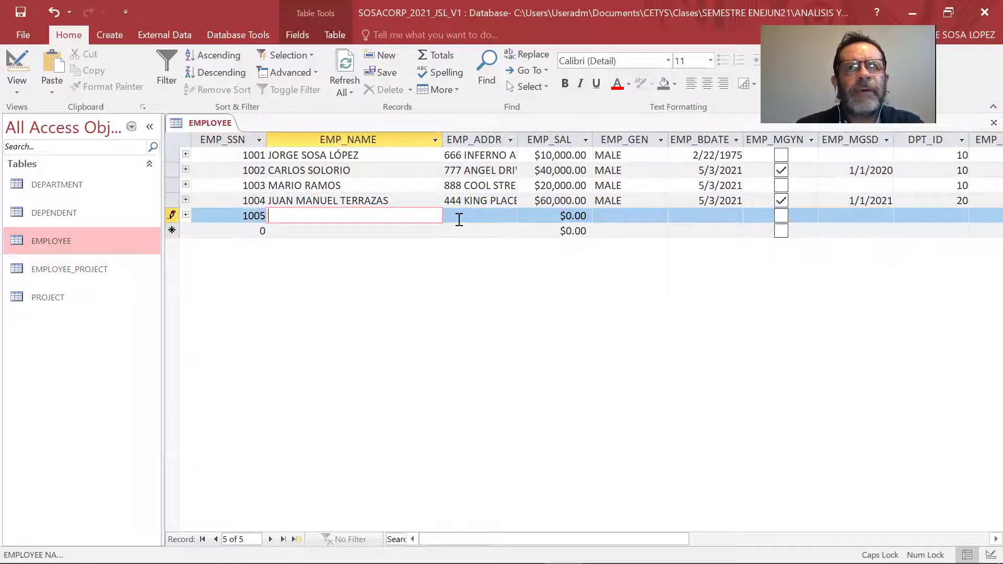
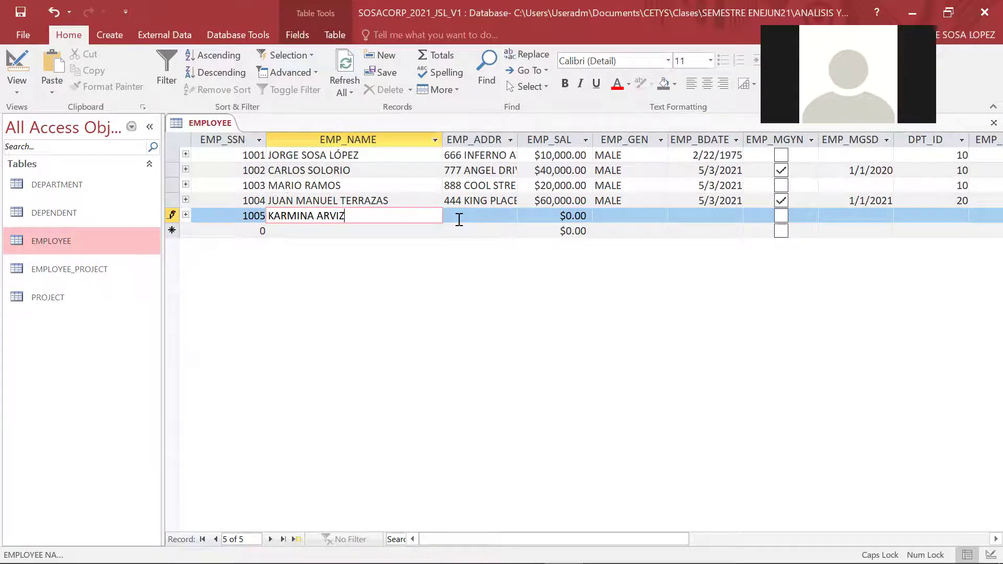
Fill in the employee's street address and a salary of 1000000.
click(459, 219)
key(Tab)
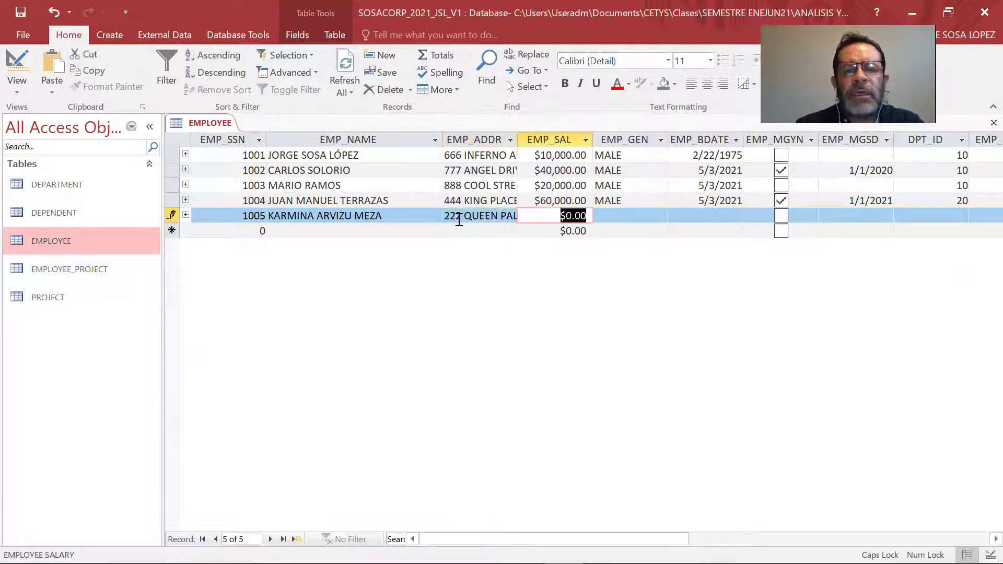
text(1000000)
key(Tab)
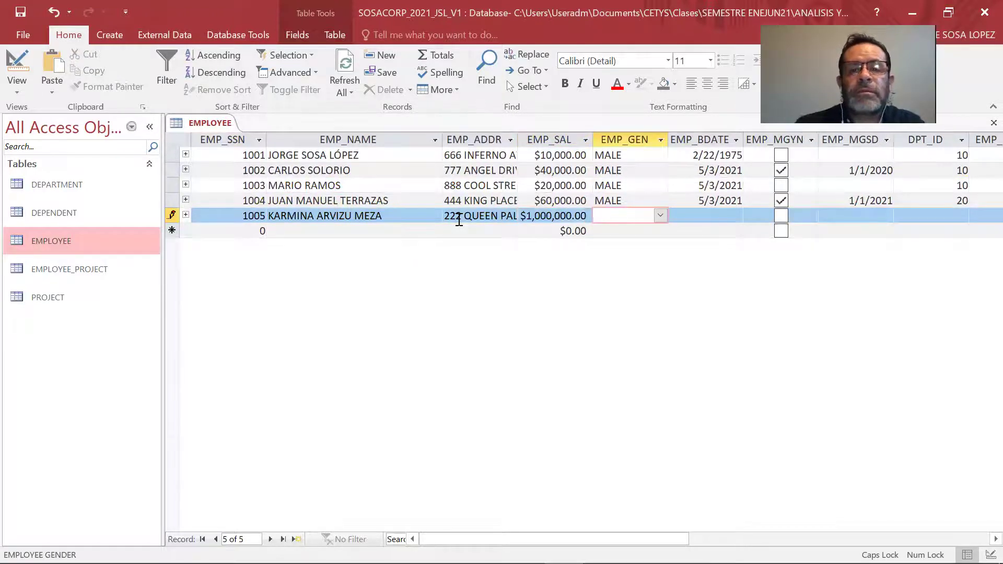
click(660, 215)
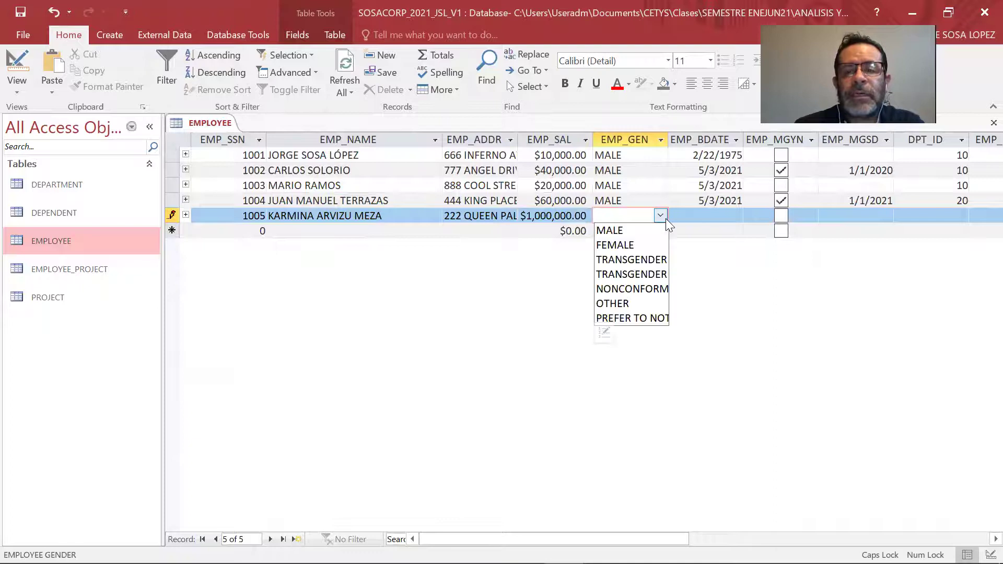
click(651, 244)
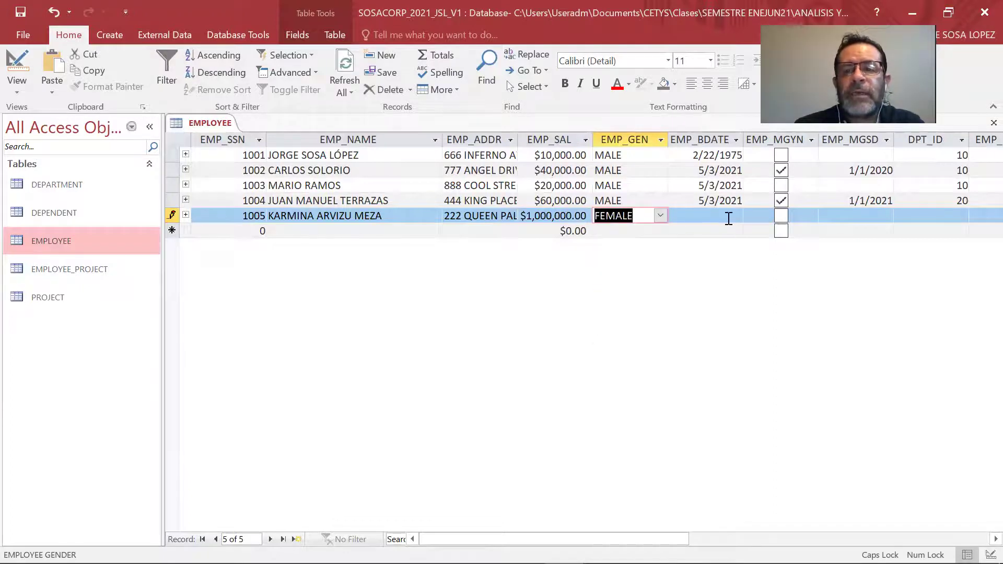
click(729, 218)
click(751, 216)
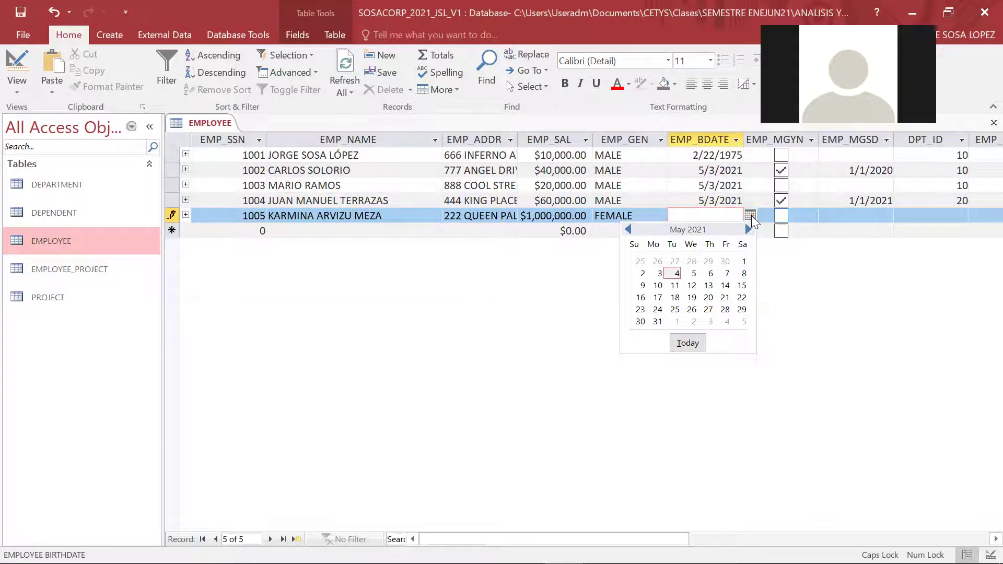
click(748, 229)
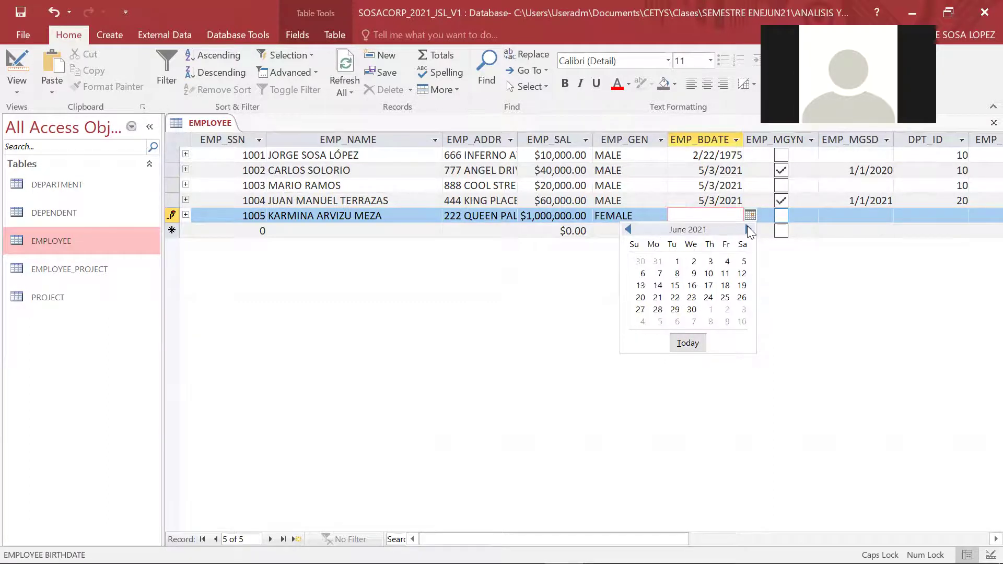
click(749, 230)
click(748, 230)
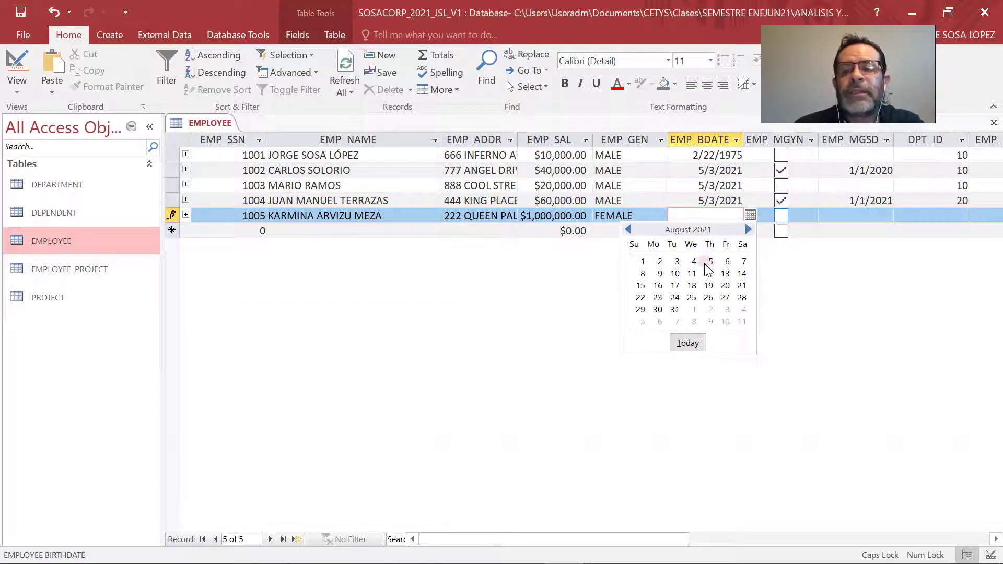
click(677, 261)
key(BackSpace)
key(BackSpace)
text(01)
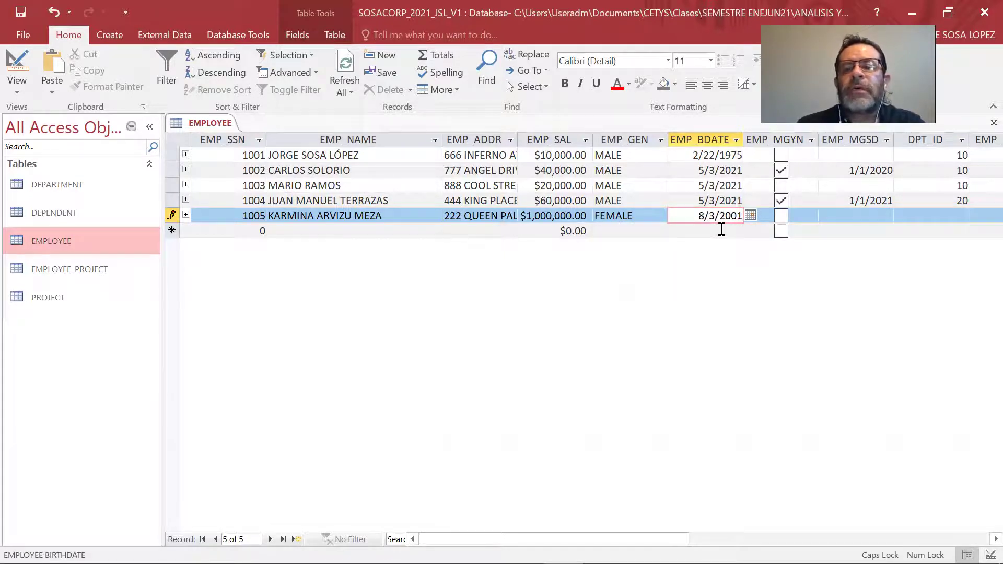
Mark the employee as manager since 5/3/2021 and assign department 30.
click(781, 216)
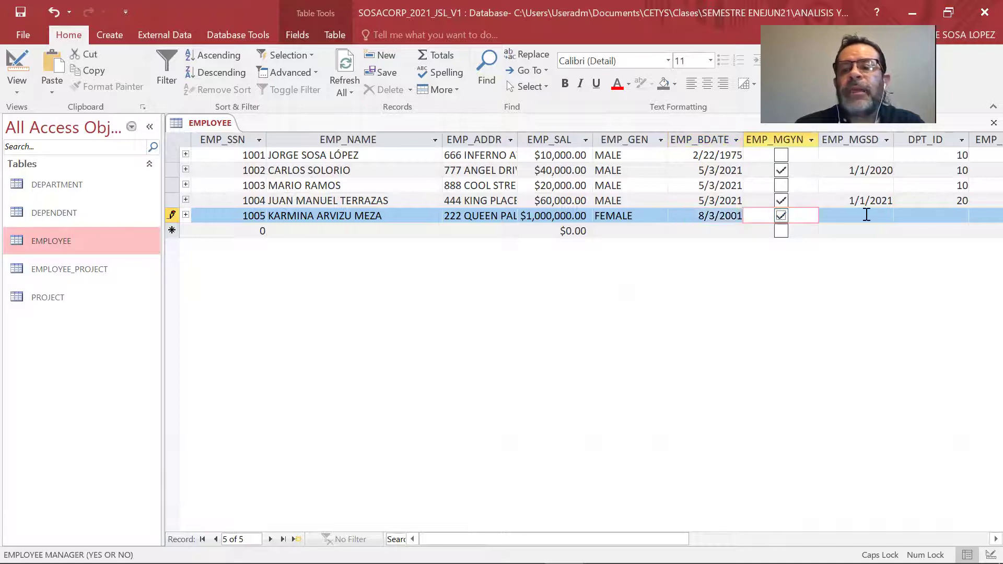
click(872, 214)
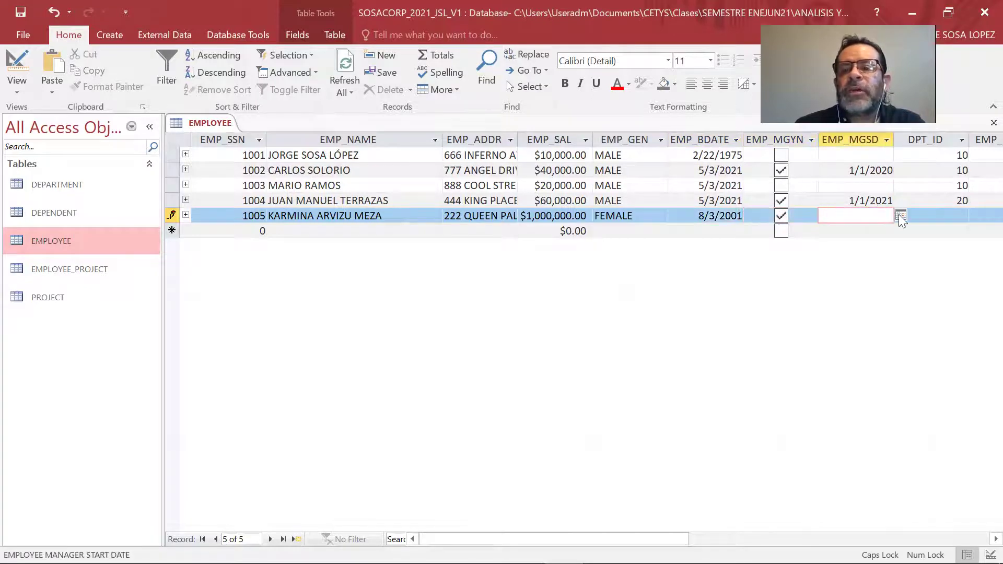
click(900, 214)
click(811, 273)
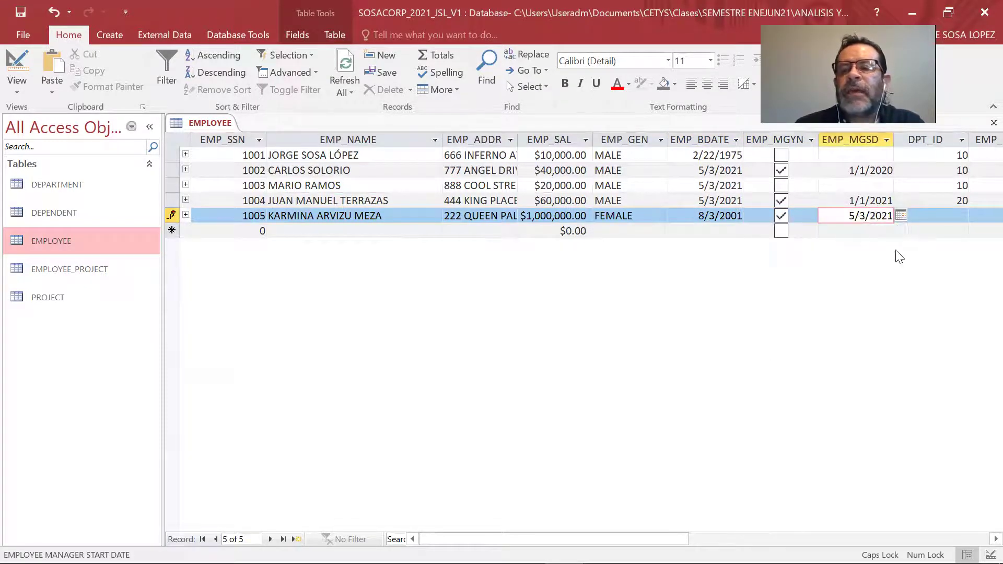
click(961, 214)
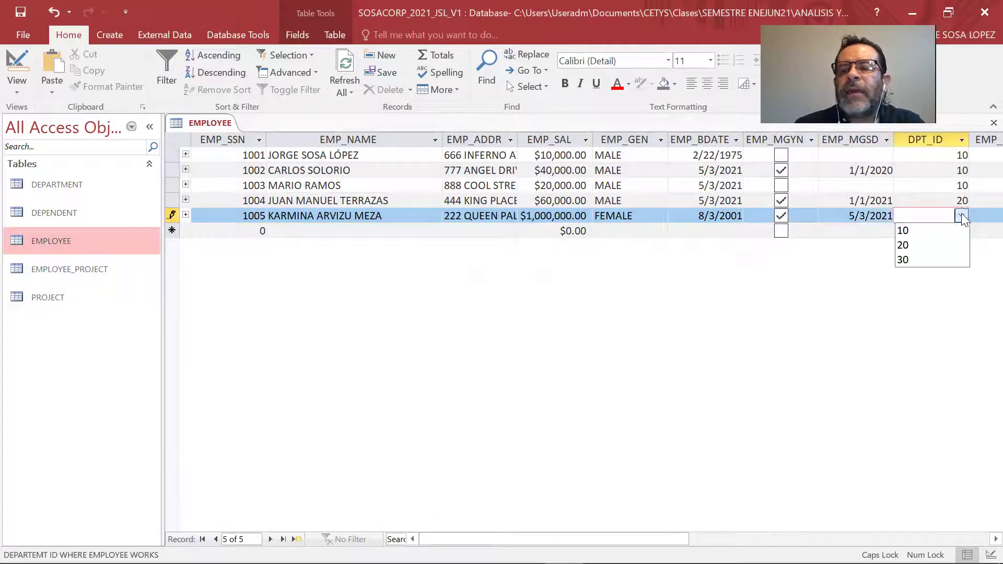
click(940, 261)
click(995, 539)
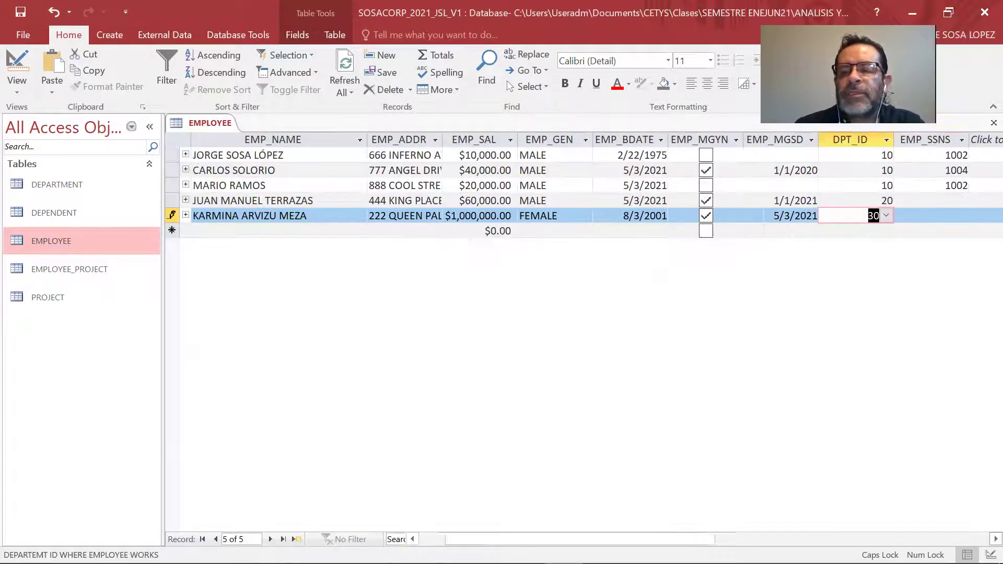
Set employee 1005's supervisor to 1004 and save the record.
click(778, 215)
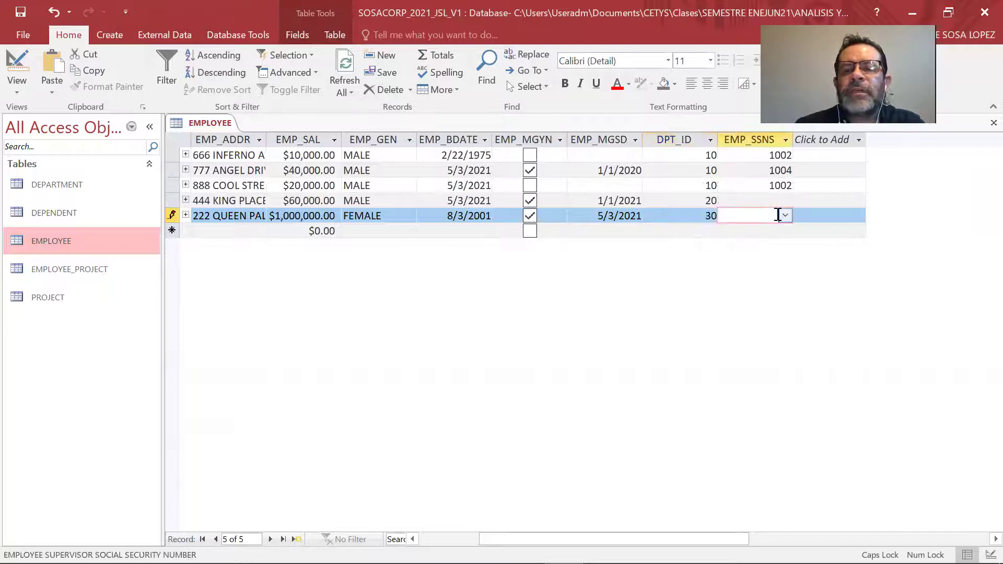
click(785, 216)
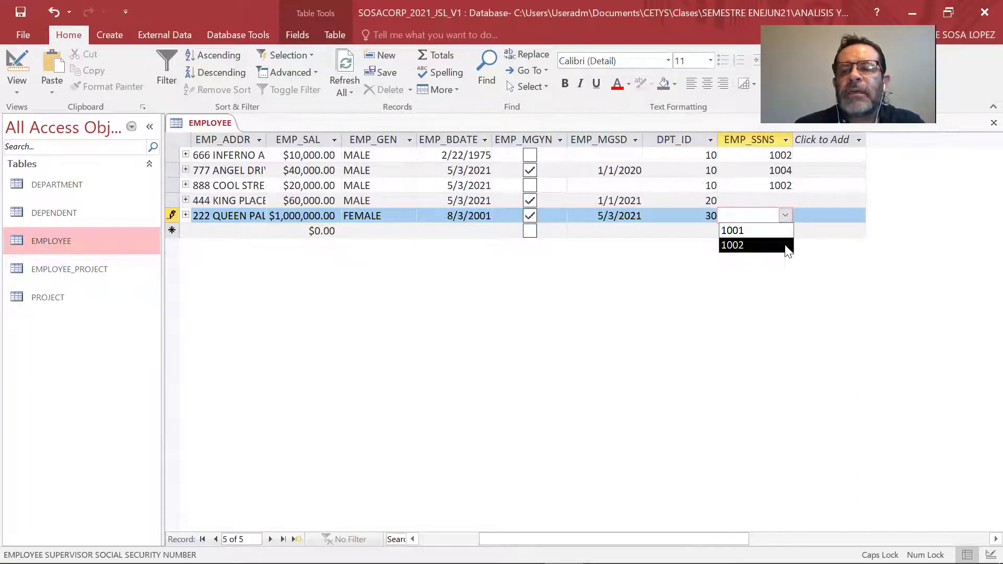
text(1004)
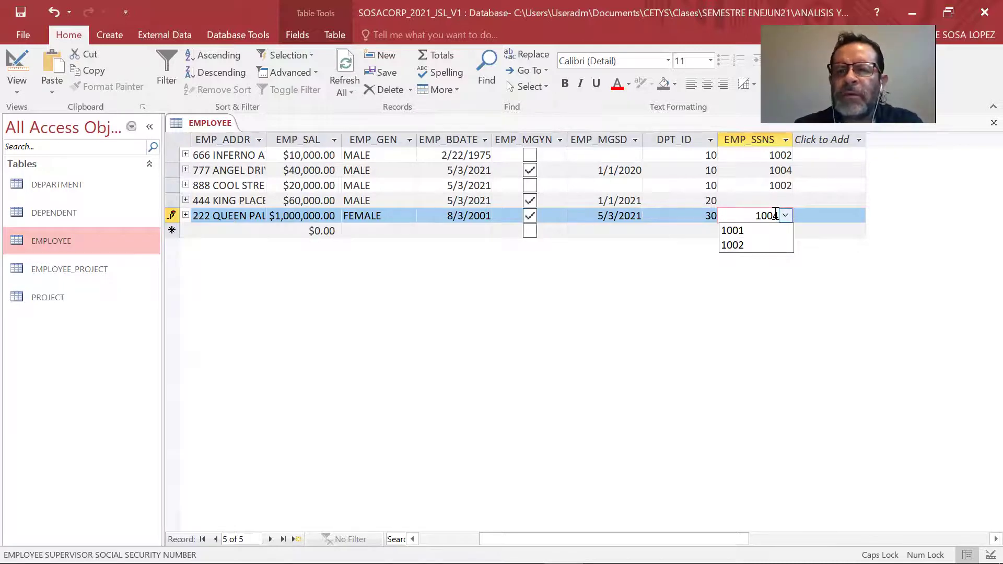
key(Return)
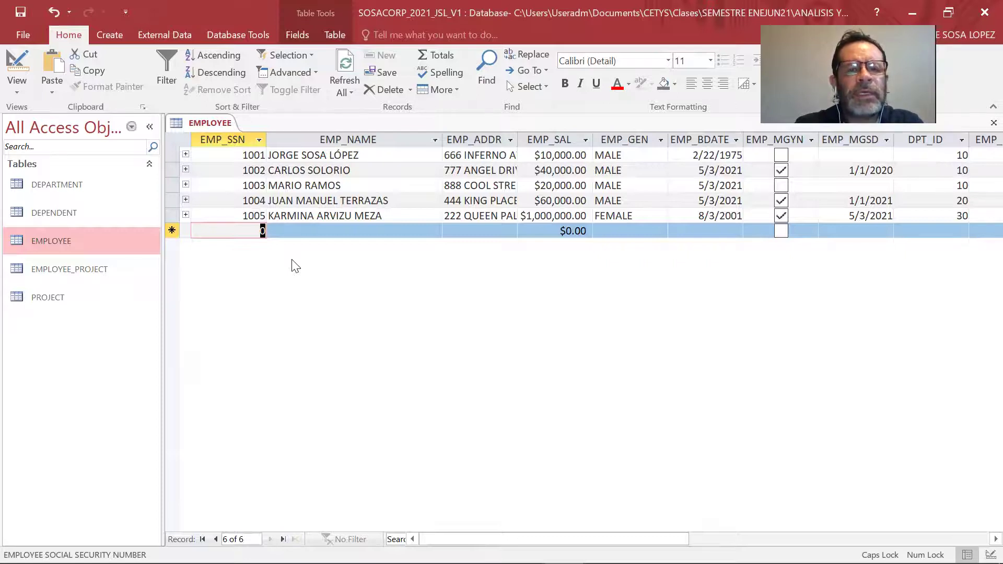
Start record 1006 and enter the new employee's full name, fixing typos.
text(100)
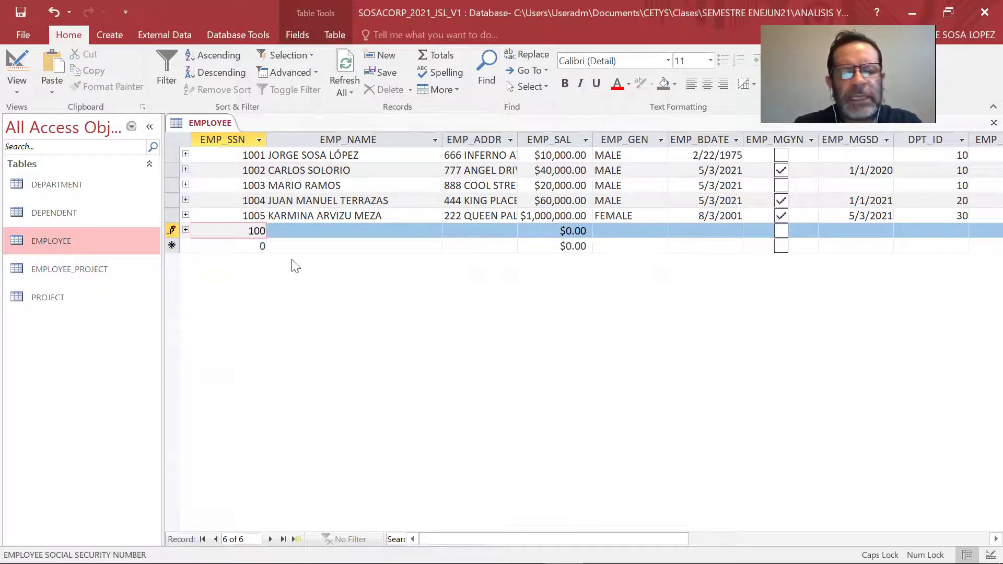
text(7)
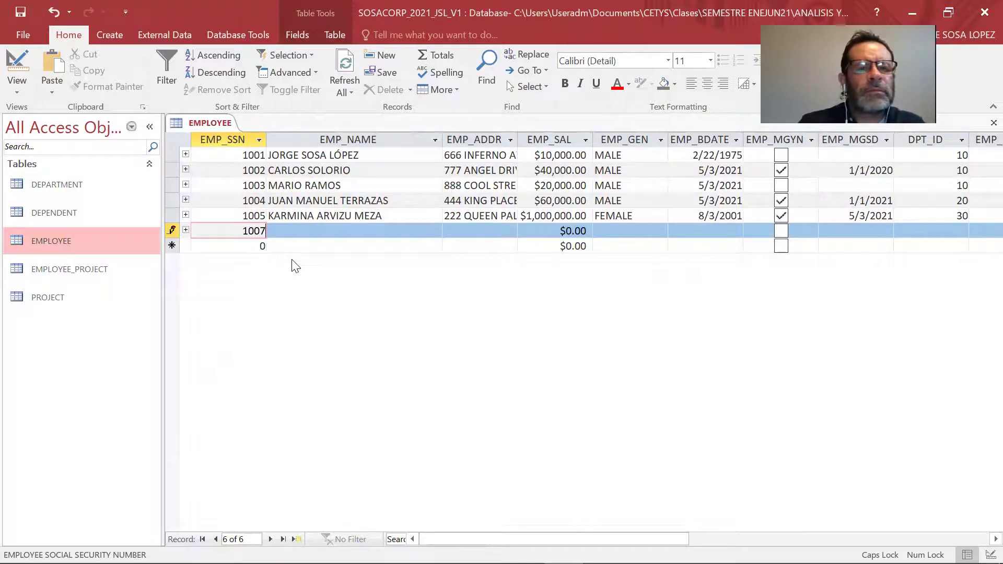
key(BackSpace)
text(6)
key(Tab)
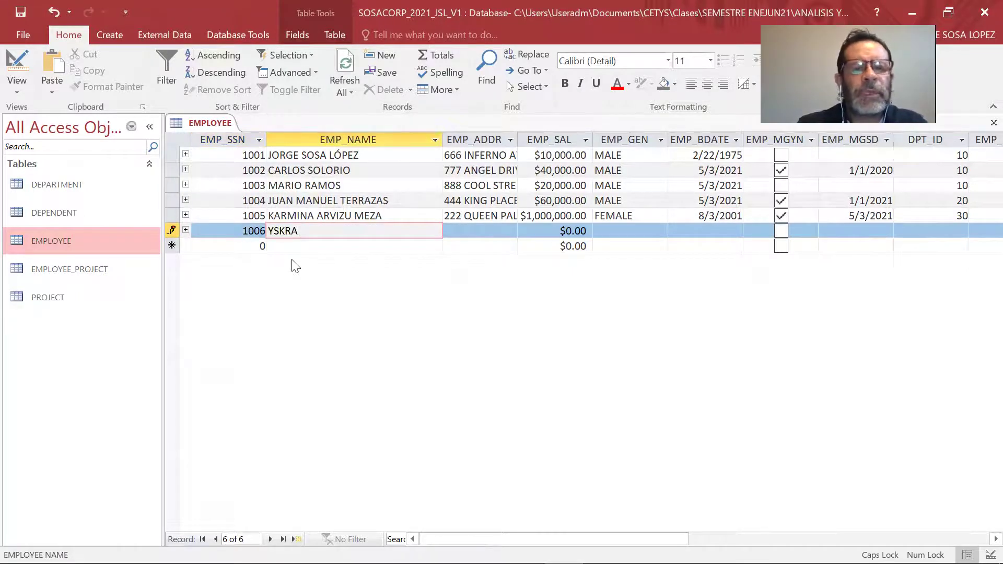
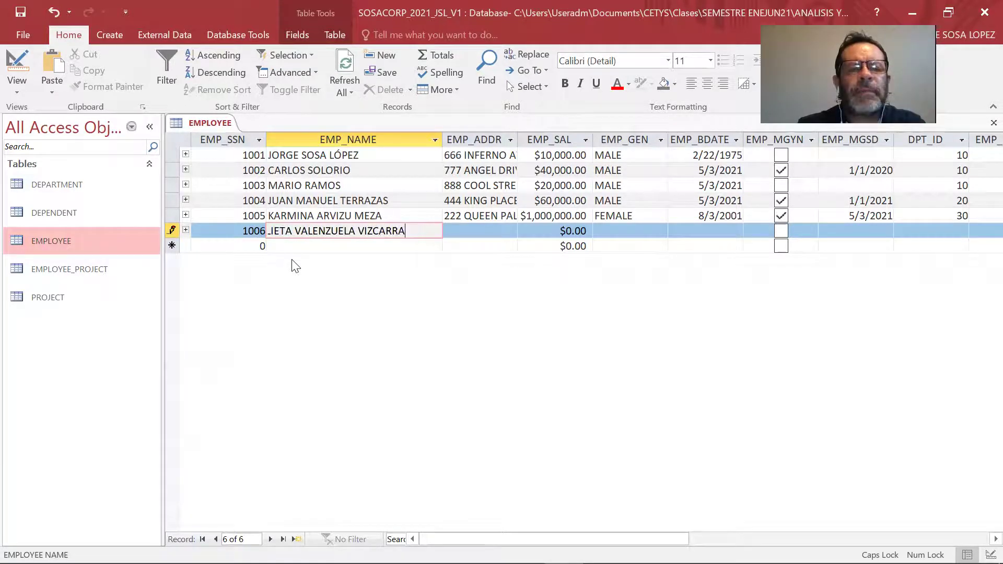
key(Tab)
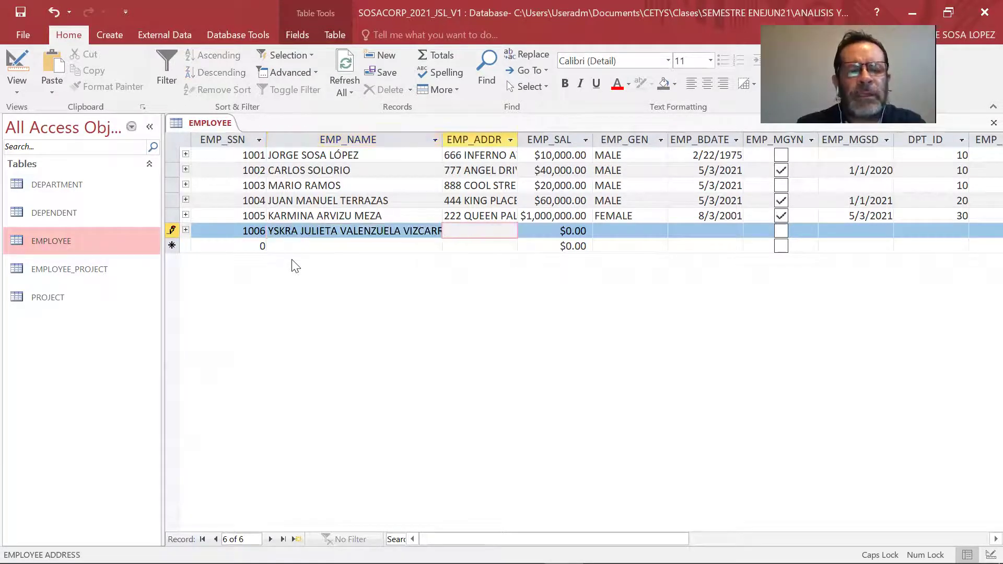
Enter the employee's street address and correct the salary to 1,000,000.
key(Tab)
text(1000)
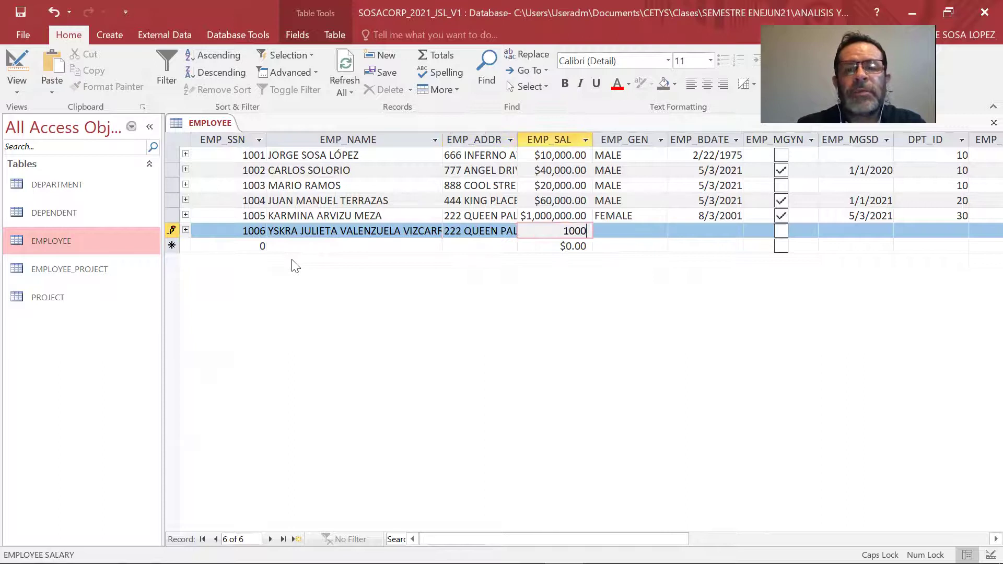
text(00000)
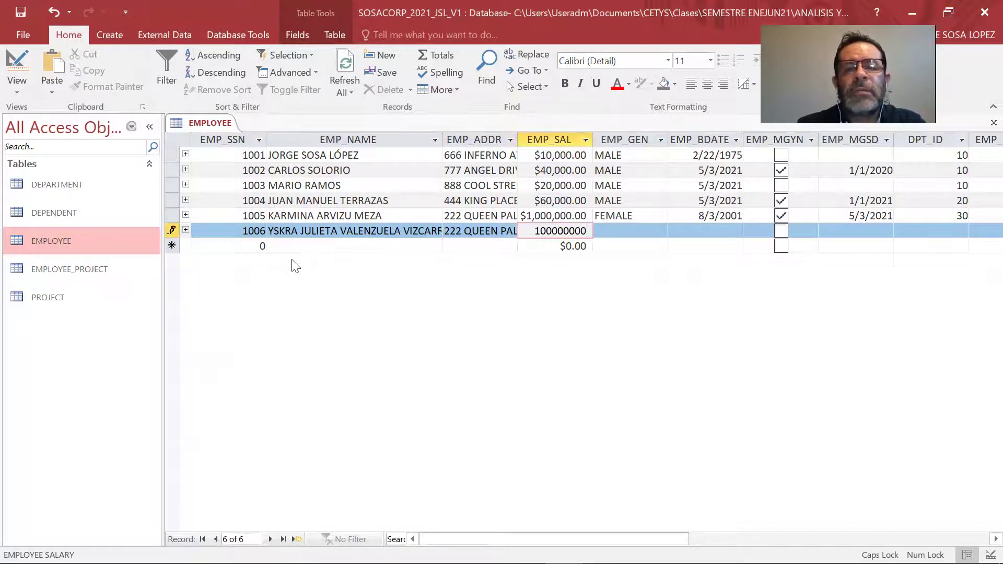
key(Tab)
key(shift+Tab)
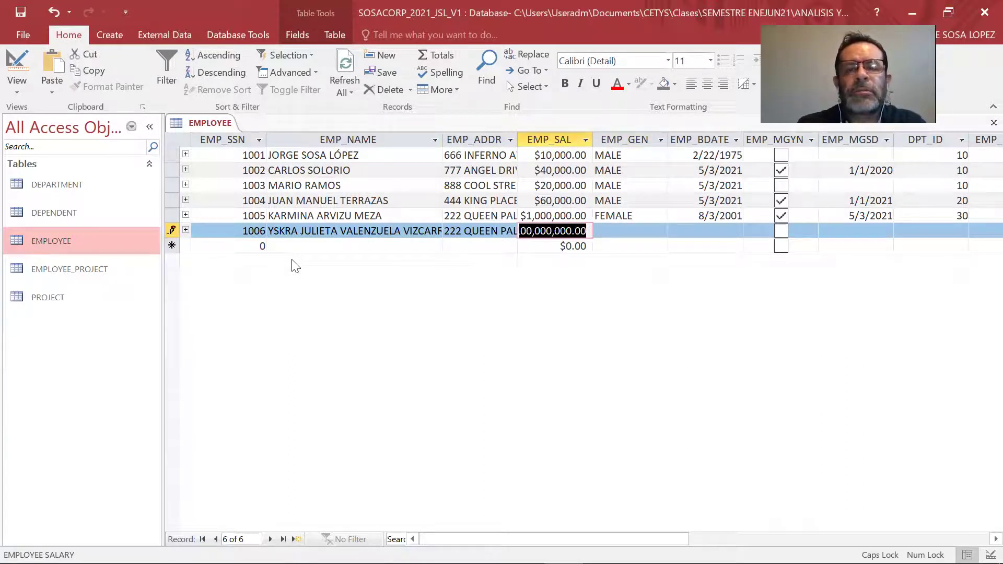
text(1,0)
text(00,)
text(000)
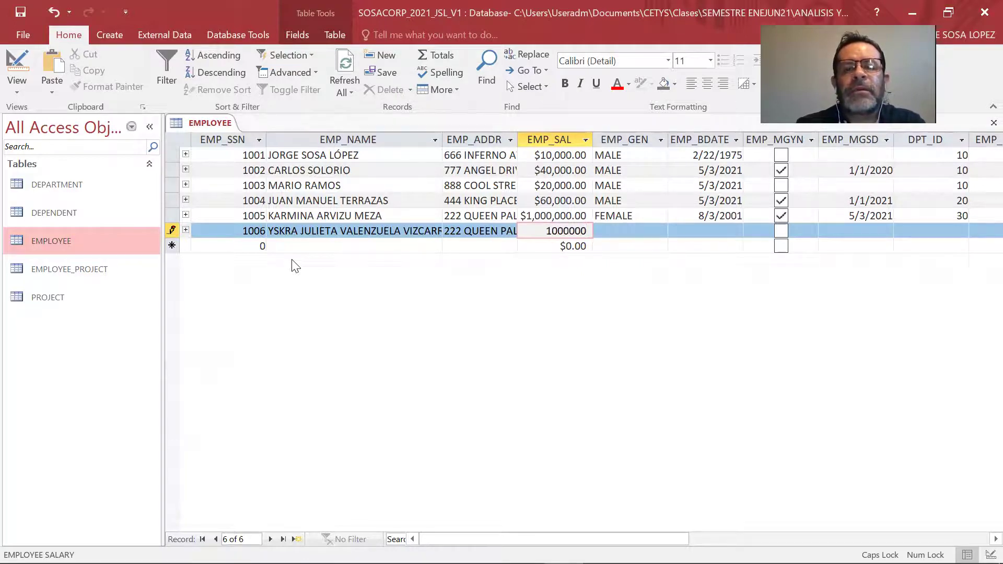
key(Tab)
Set gender to FEMALE and birth date to 4/1/2002.
text(F)
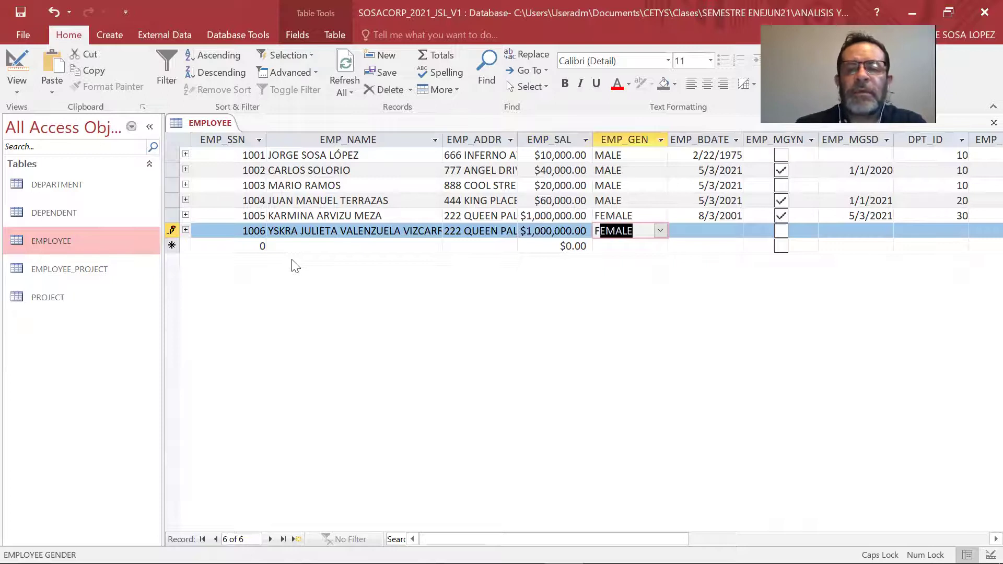
key(Tab)
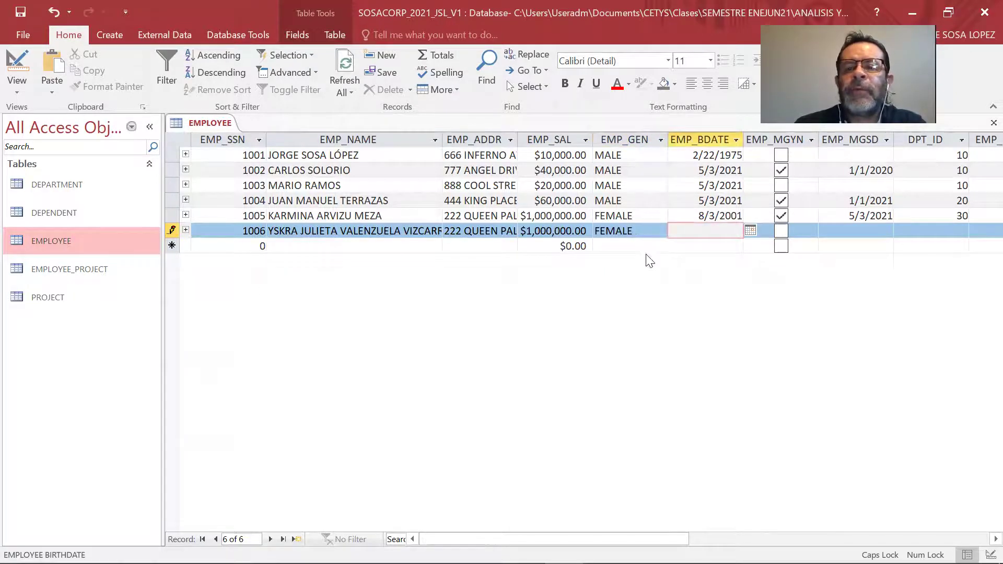
click(751, 230)
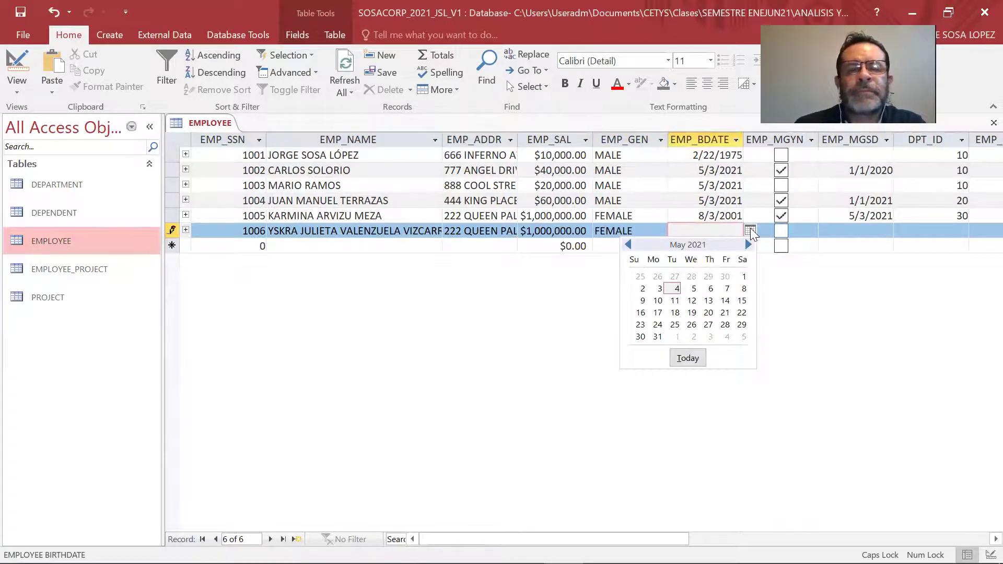
click(628, 244)
click(711, 277)
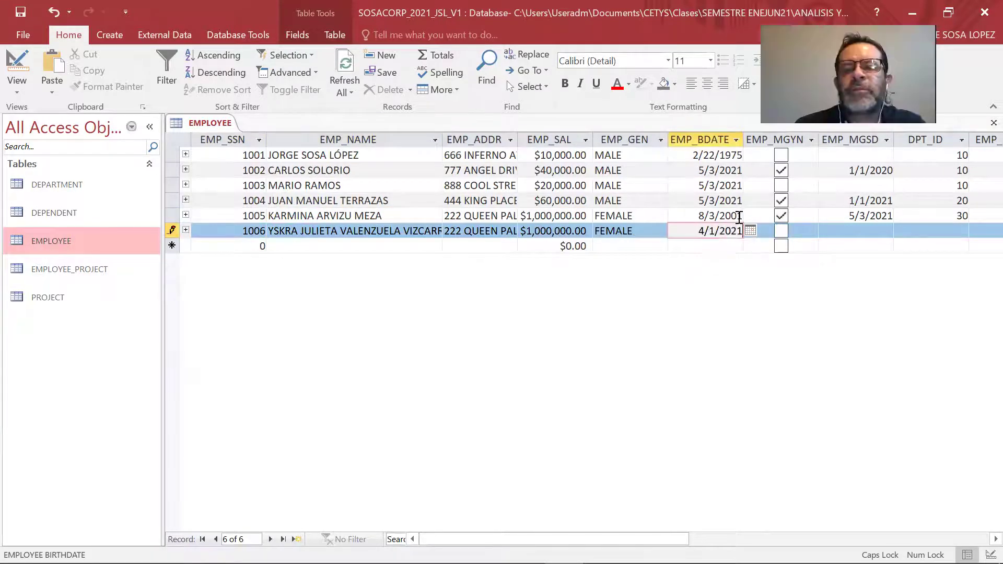
key(BackSpace)
key(BackSpace)
text(02)
Mark the employee as manager since 5/3/2021 in department 30.
click(781, 233)
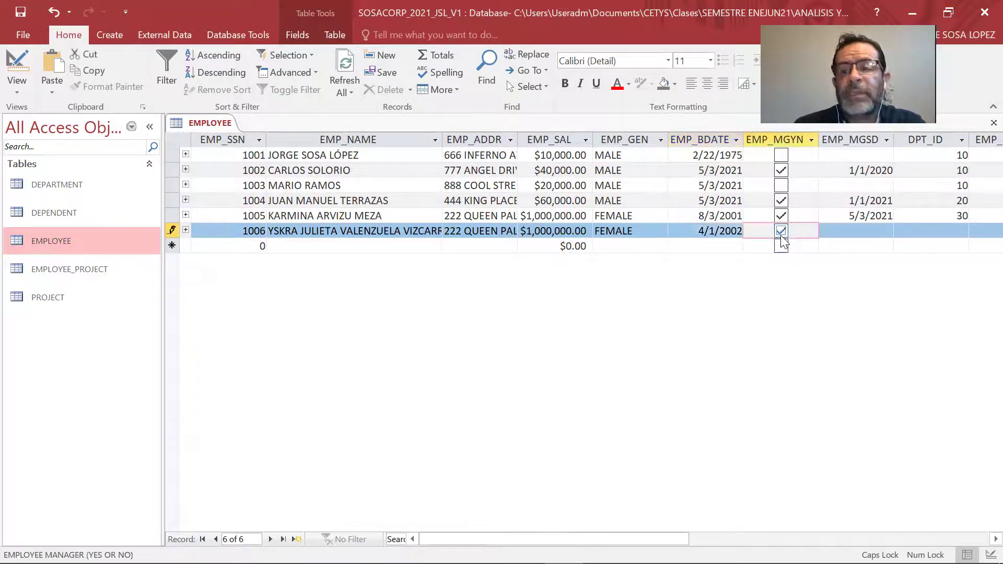
click(864, 230)
click(899, 230)
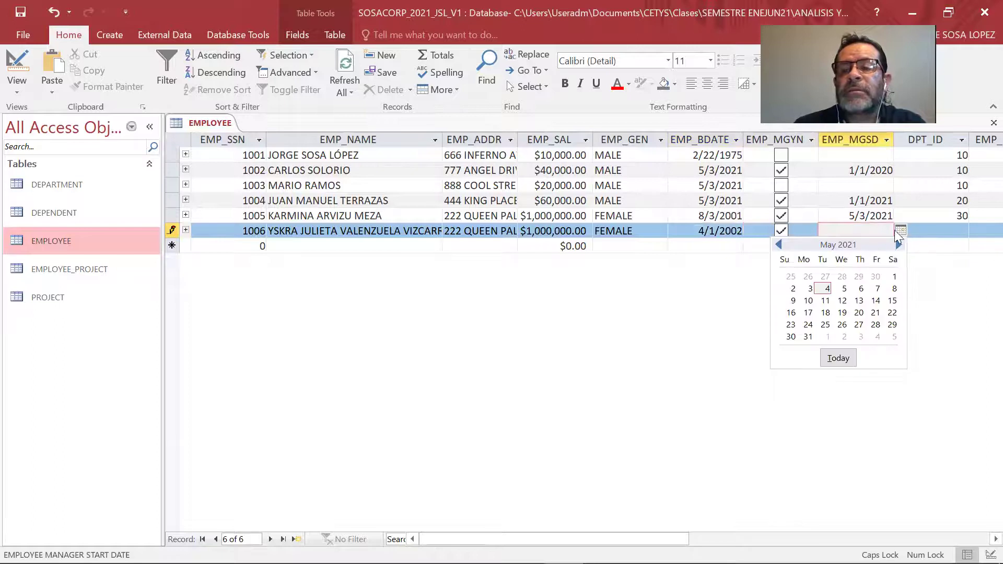
click(809, 289)
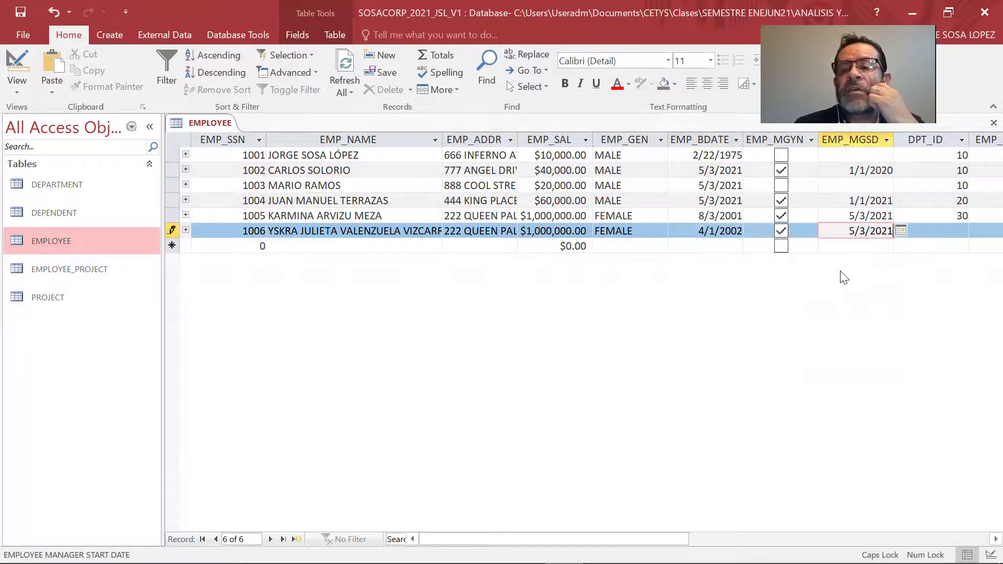
click(953, 231)
click(961, 230)
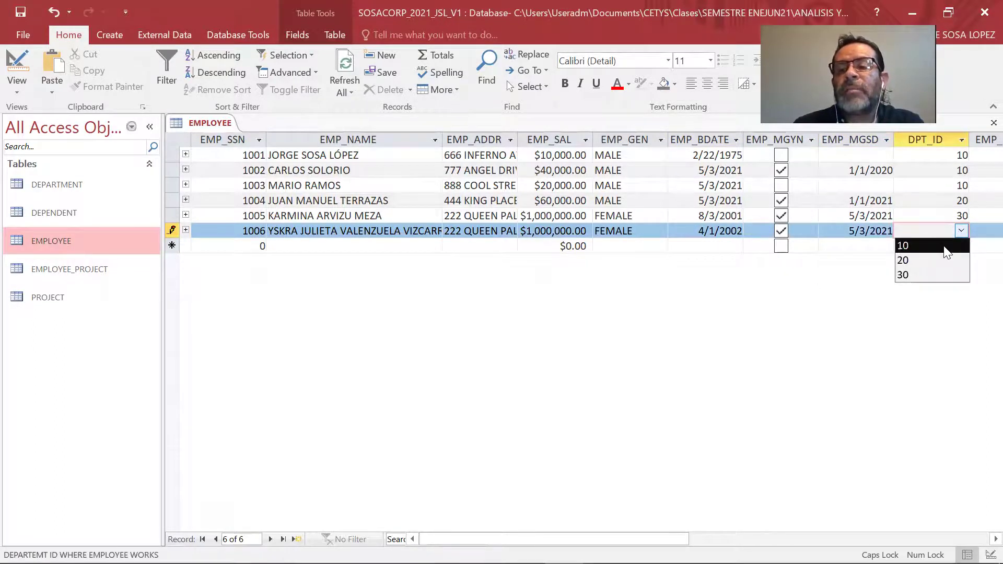
click(930, 276)
Set employee 1006's supervisor to 1004 and save the record.
click(986, 233)
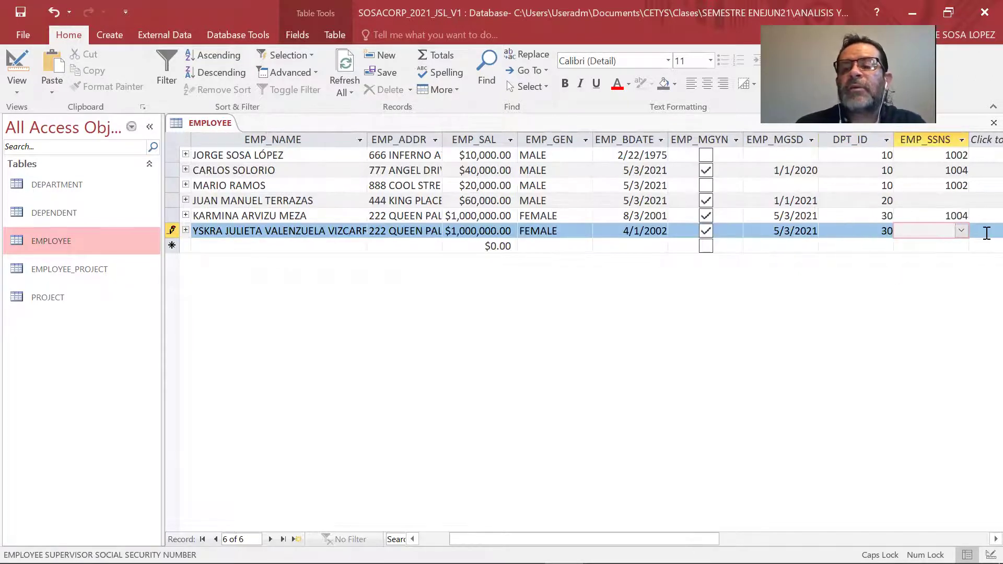
click(962, 231)
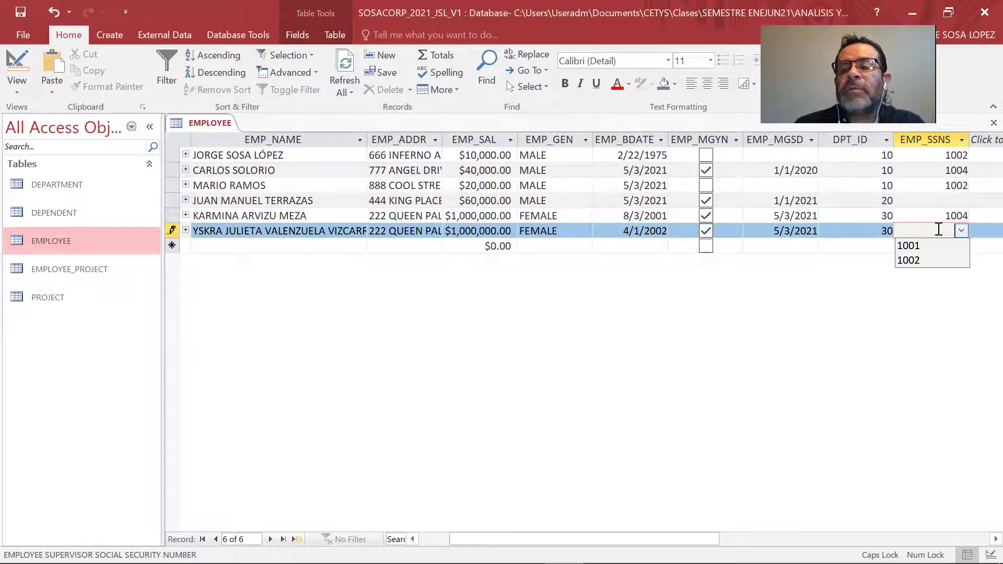
text(1004)
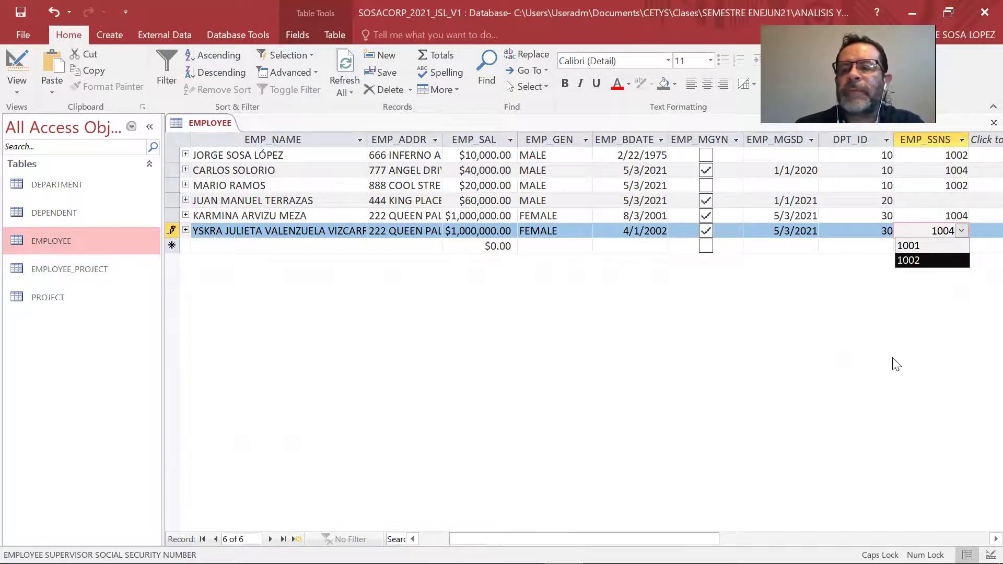
key(Tab)
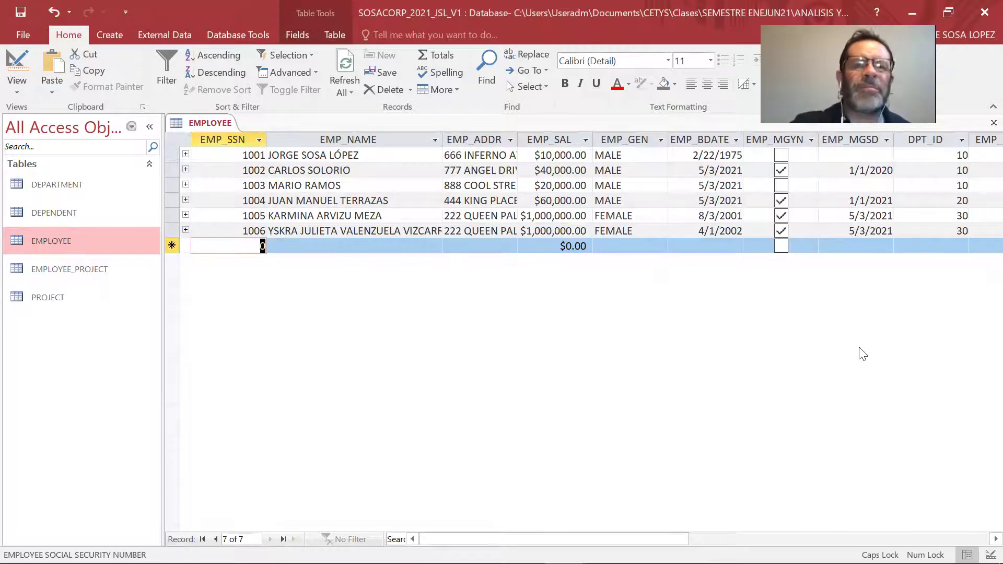
Close all open tables and open the DEPENDENT table.
right_click(212, 124)
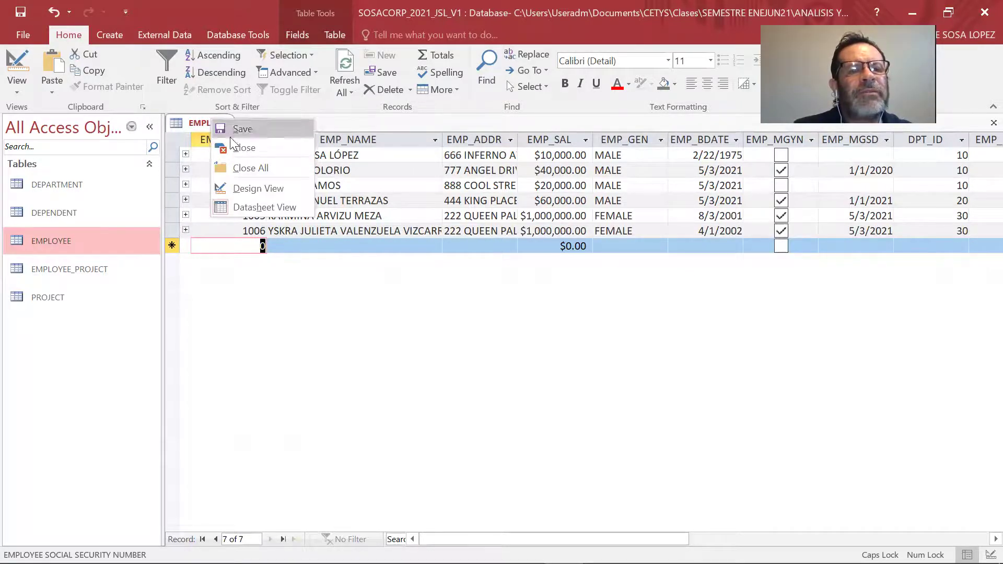
click(244, 167)
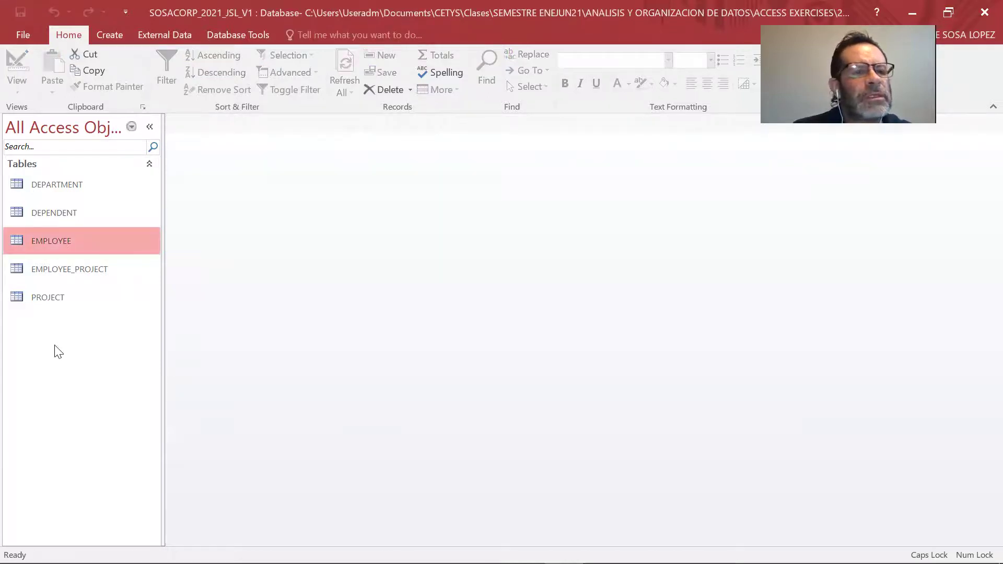
double_click(69, 221)
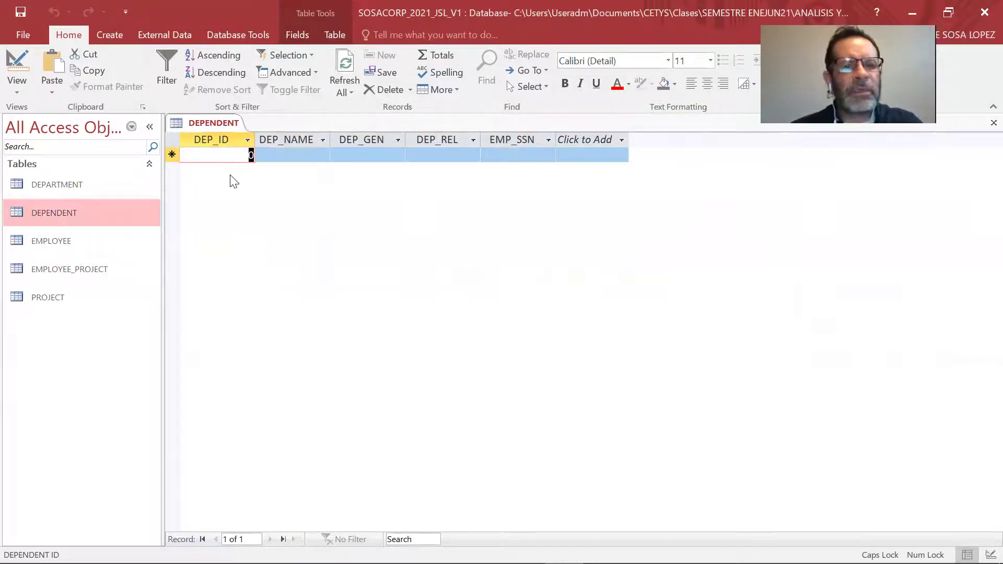
Add dependent 100: a female CHILD linked to employee 1001.
text(100)
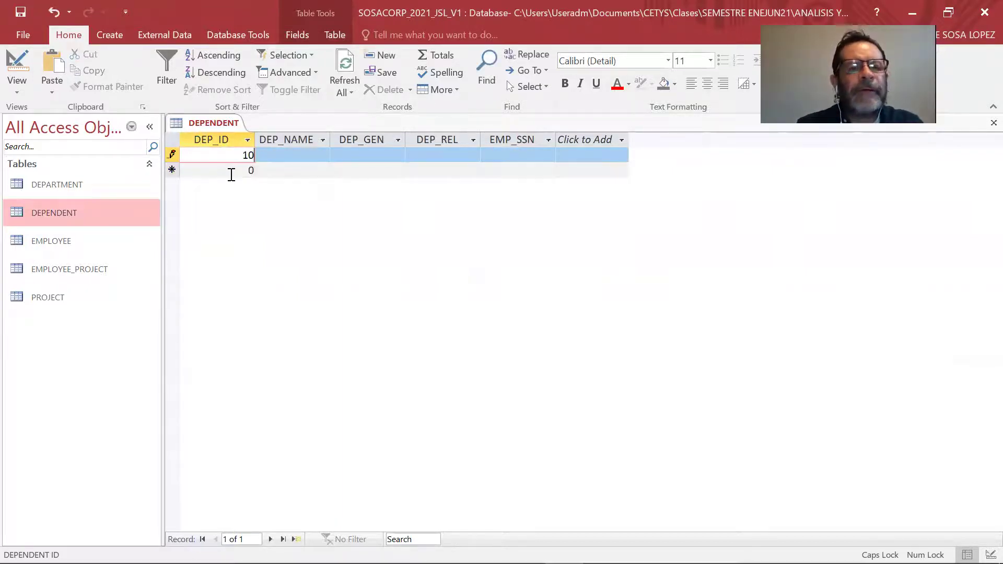
key(Tab)
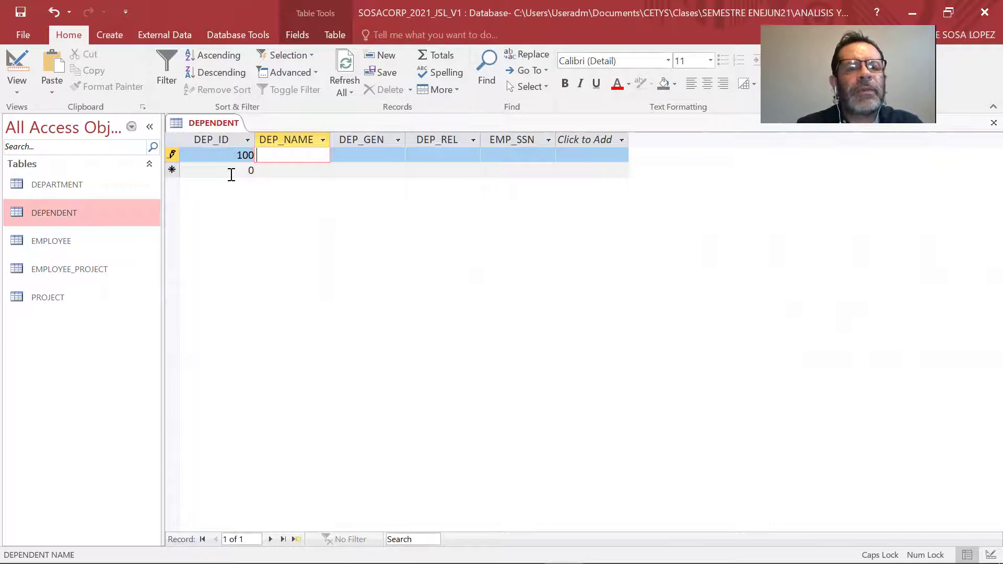
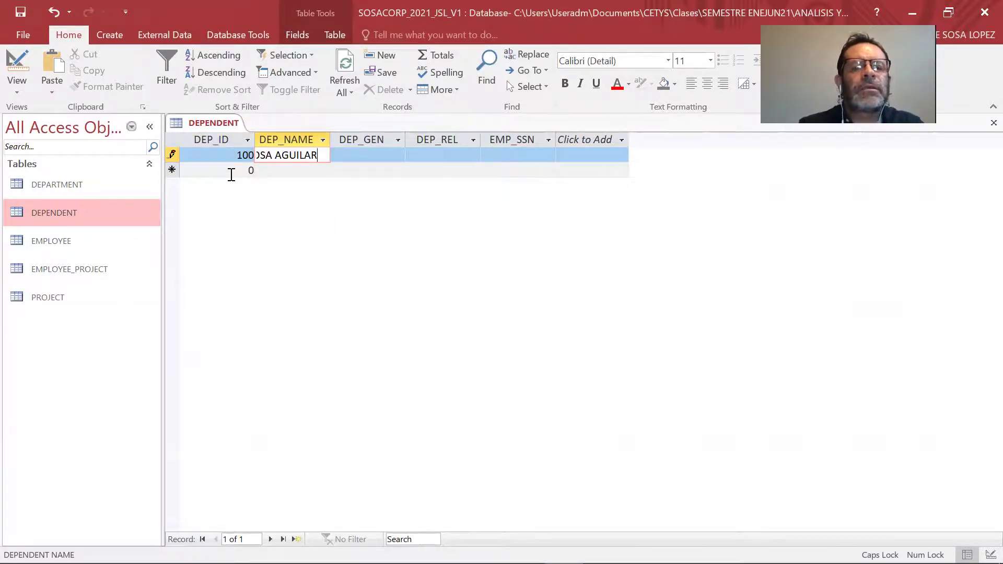
key(Tab)
click(398, 155)
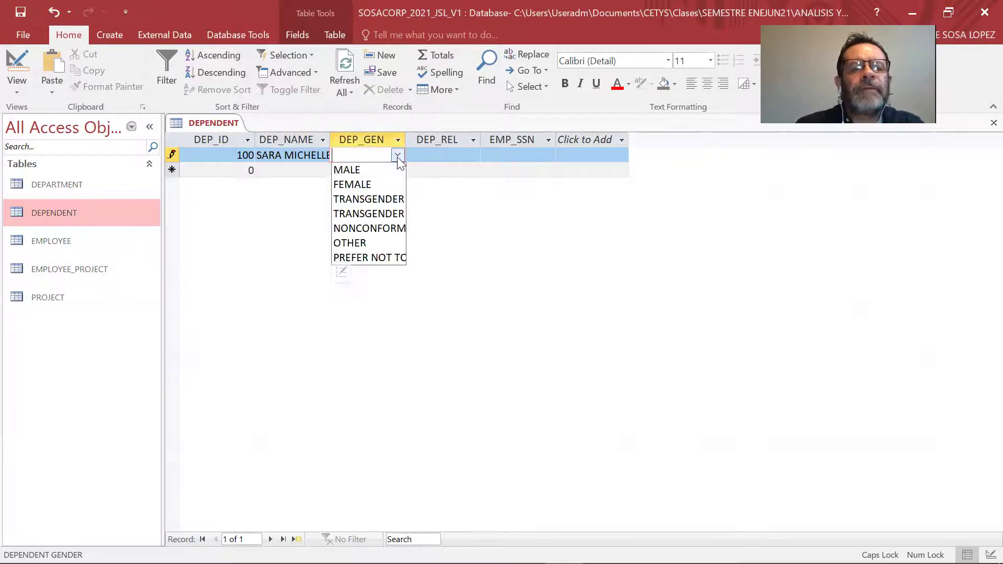
click(389, 185)
click(472, 155)
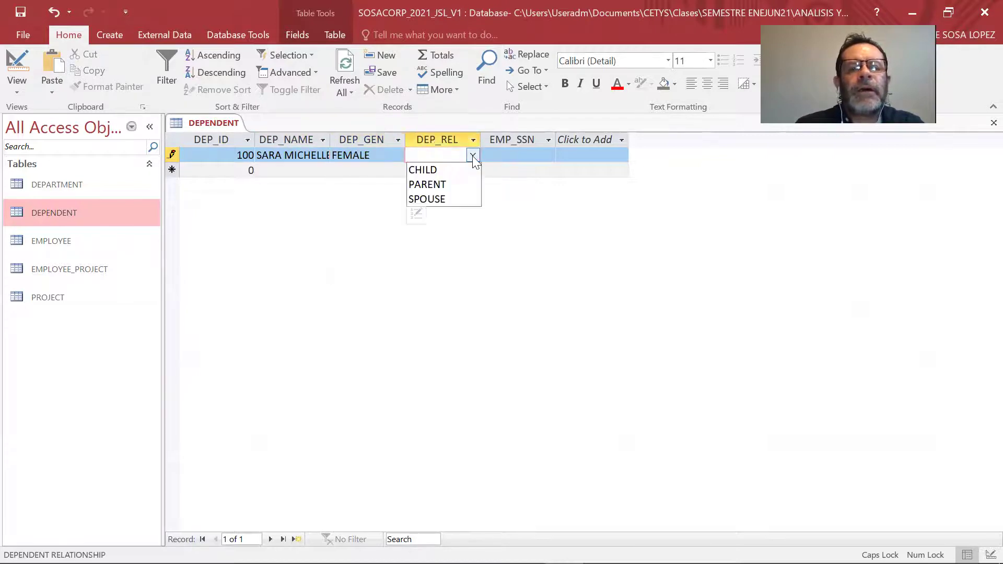
click(466, 171)
click(544, 156)
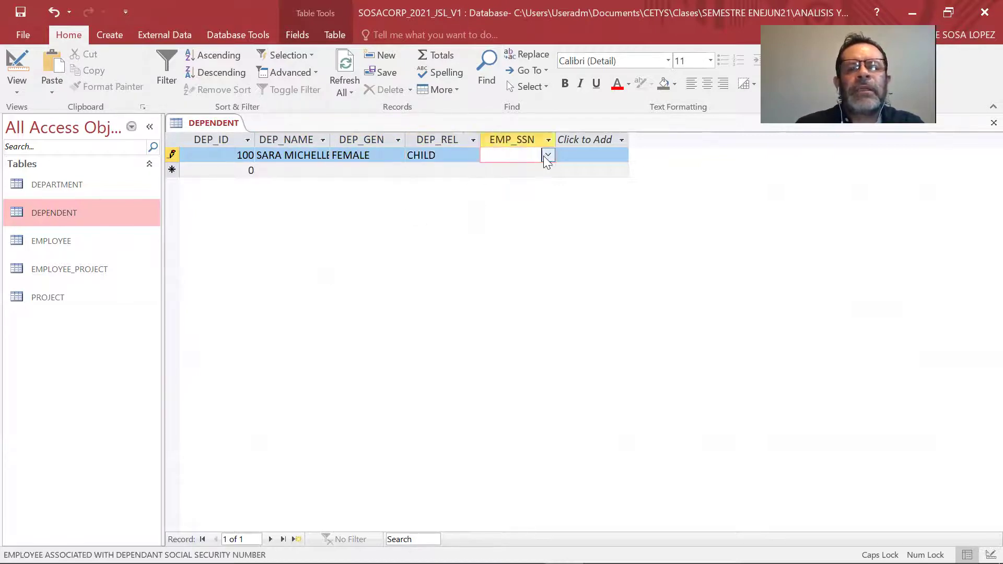
click(548, 156)
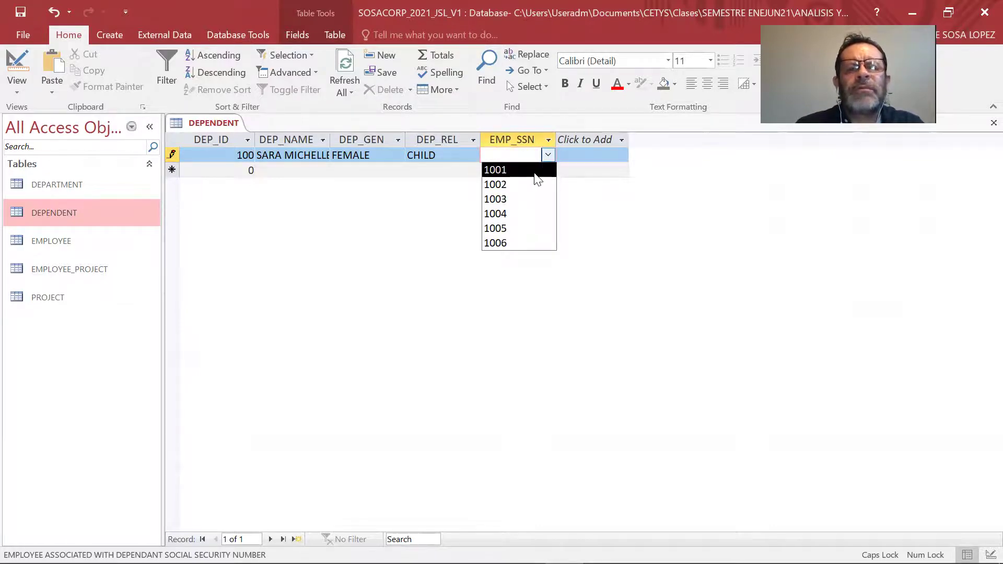
click(534, 172)
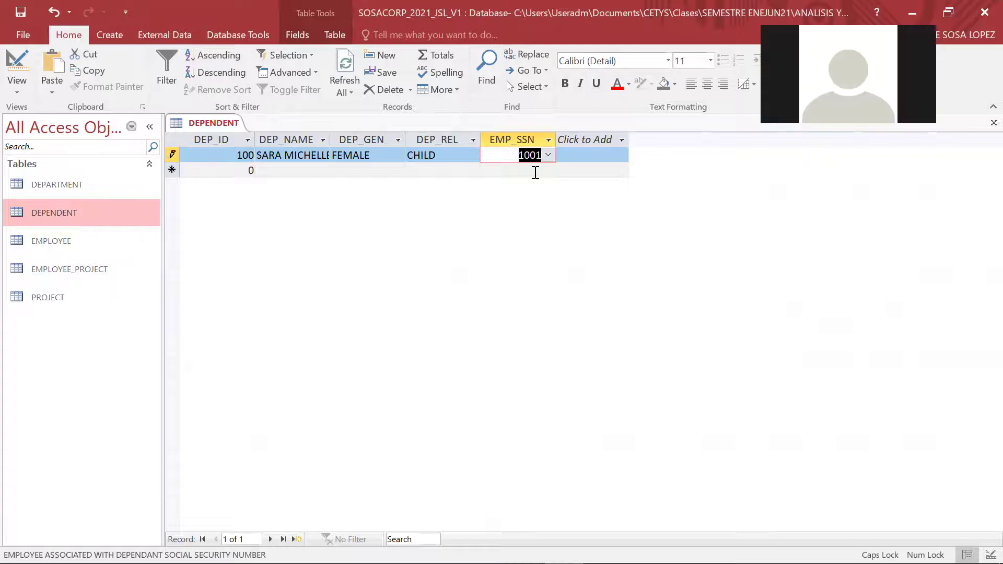
key(Tab)
Add dependent 102: a male CHILD linked to employee 1001.
text(100)
key(BackSpace)
text(2)
key(Tab)
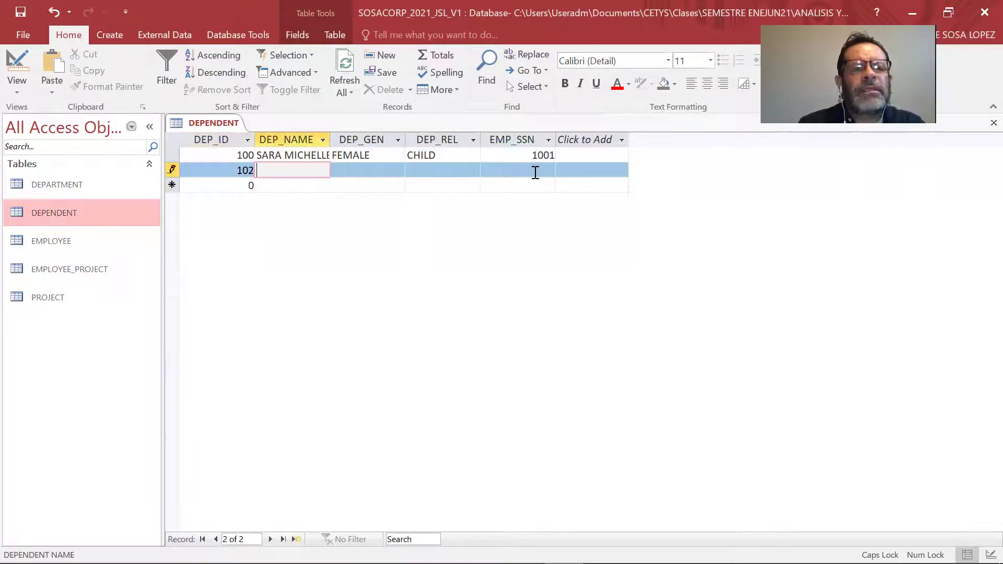
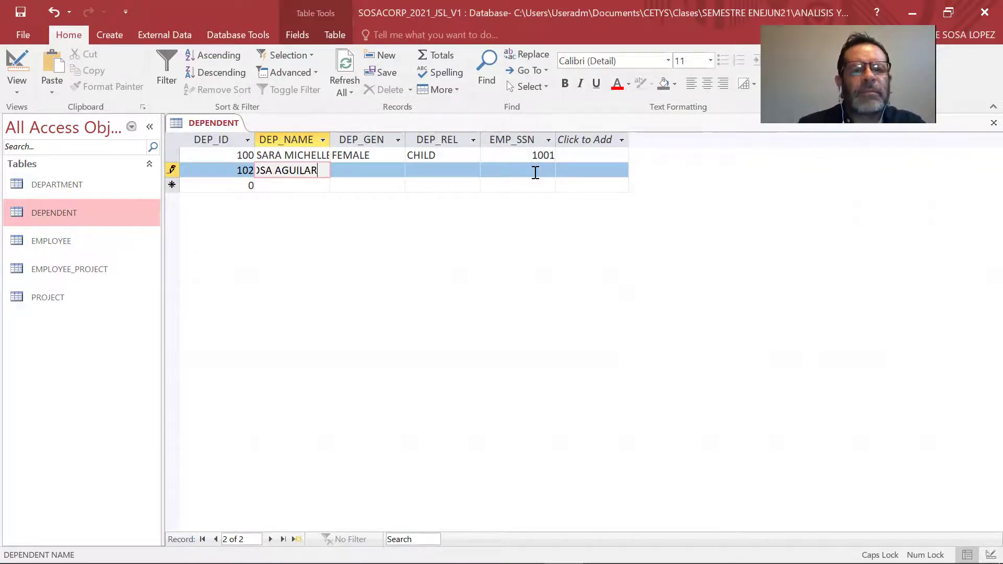
key(Tab)
text(M)
key(Tab)
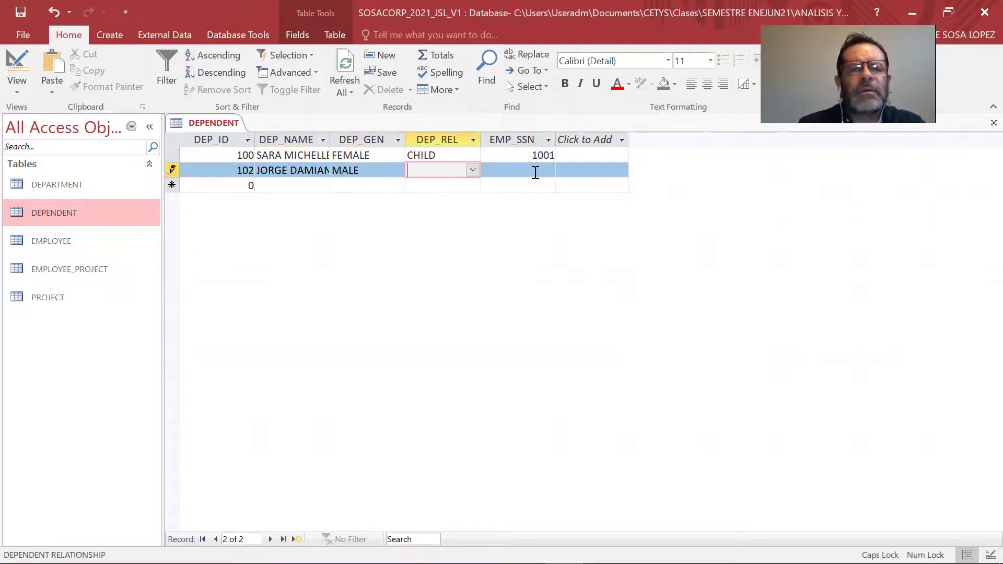
click(473, 170)
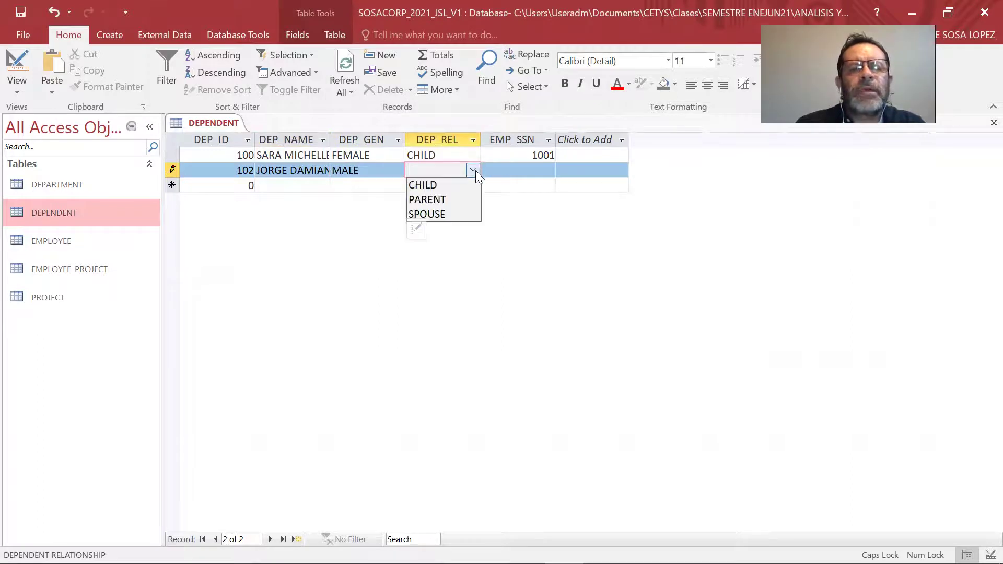
click(433, 185)
click(547, 170)
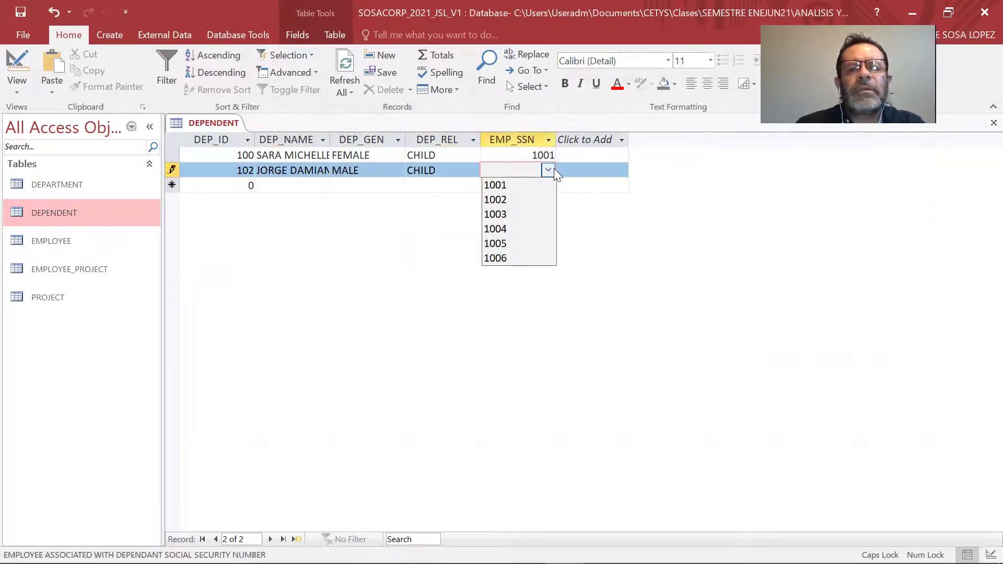
click(541, 188)
key(Tab)
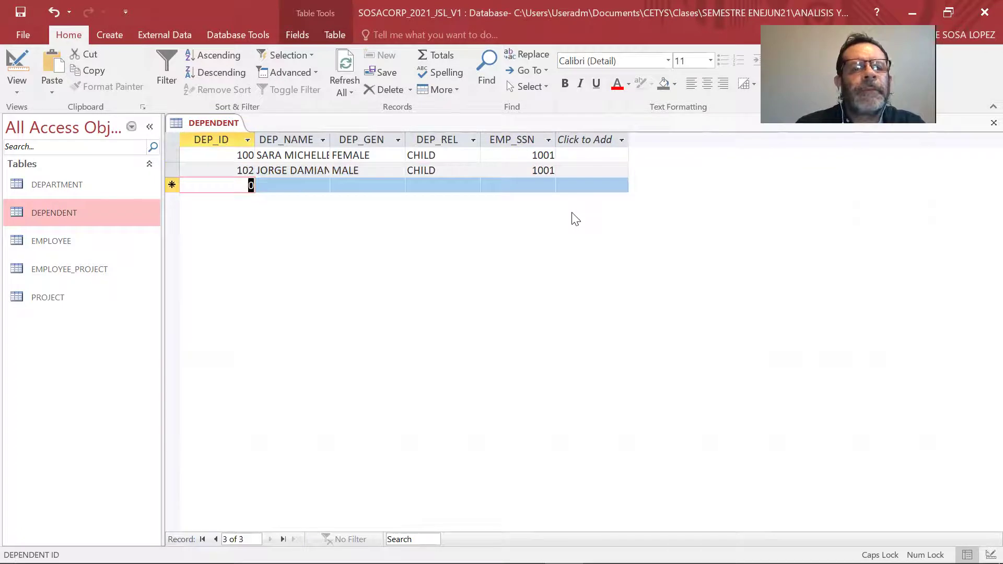
Add dependent 103: a female SPOUSE linked to employee 1002.
text(103)
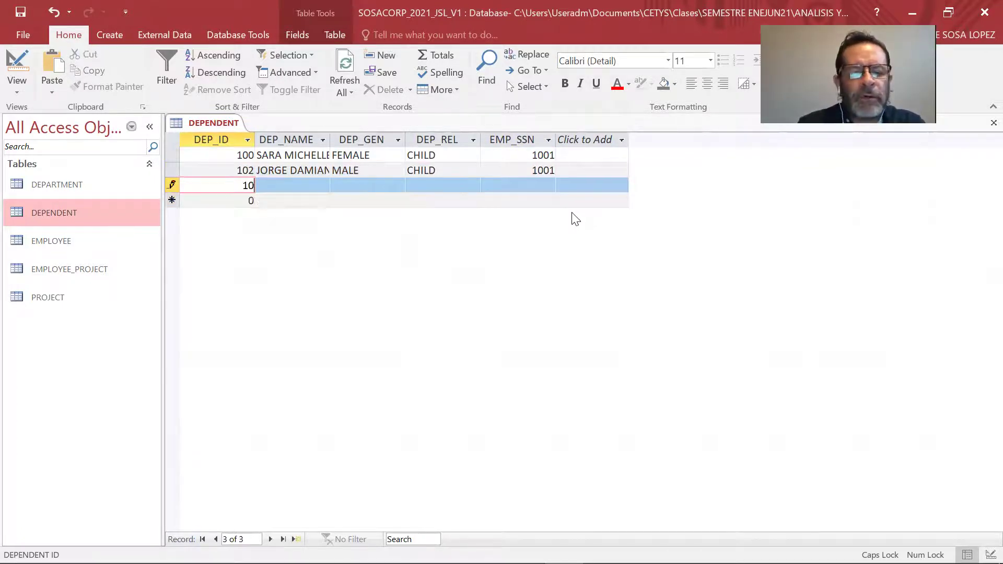
key(Tab)
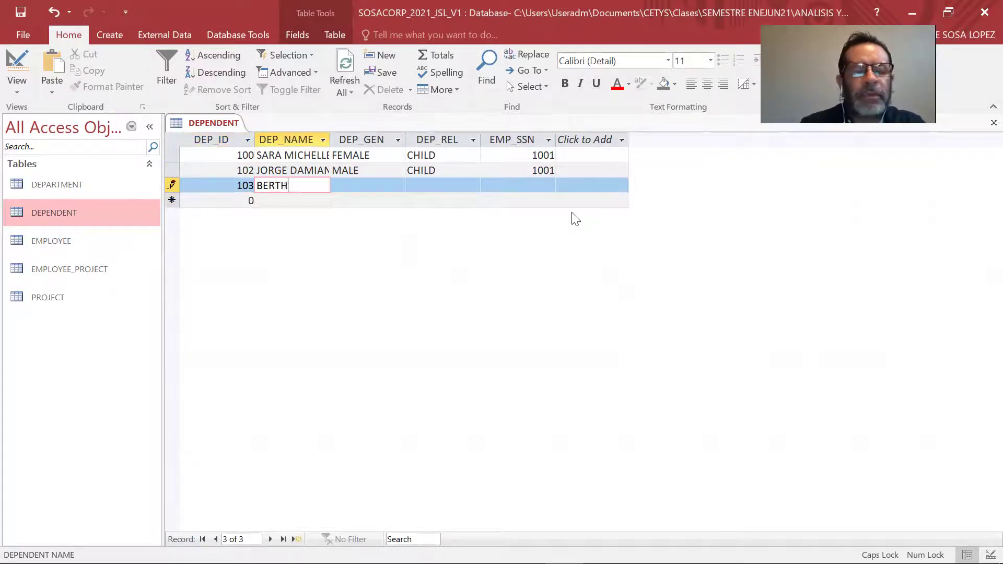
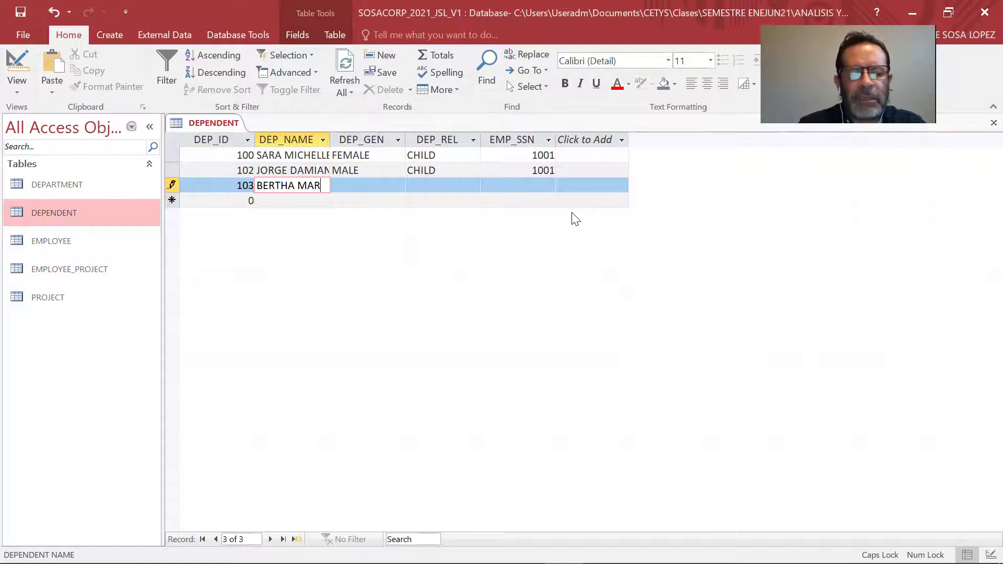
key(Tab)
text(FEMALE)
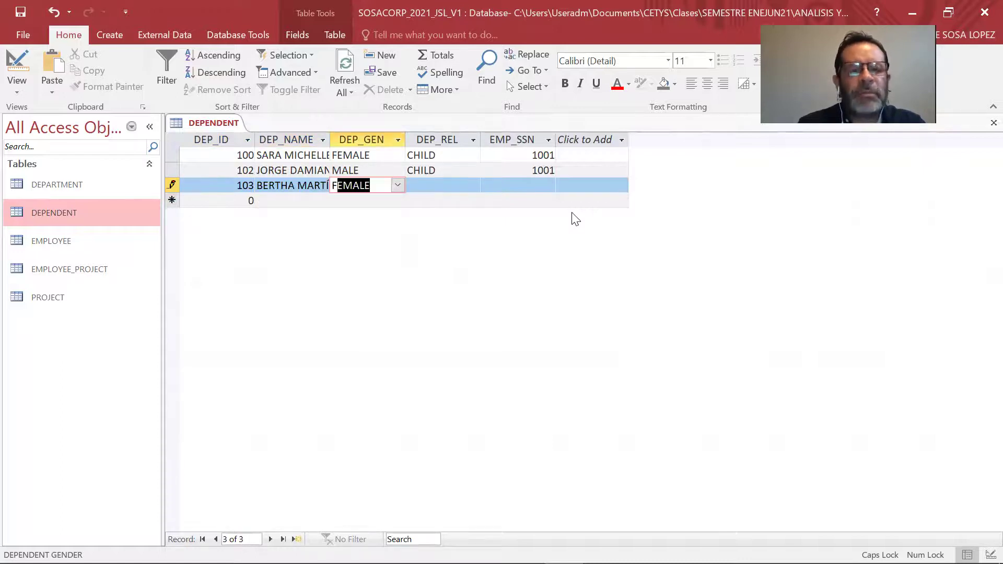
key(Tab)
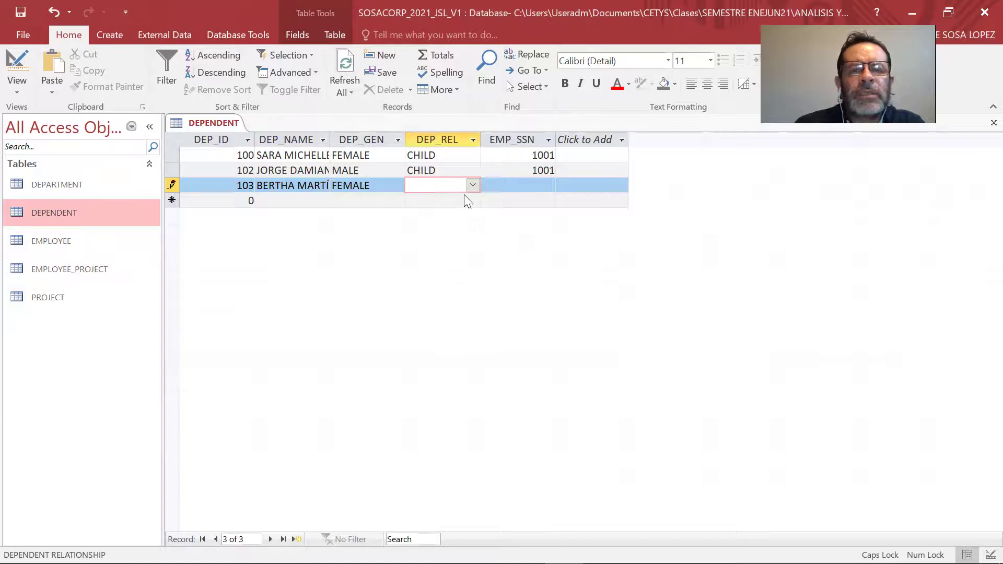
click(473, 185)
click(461, 230)
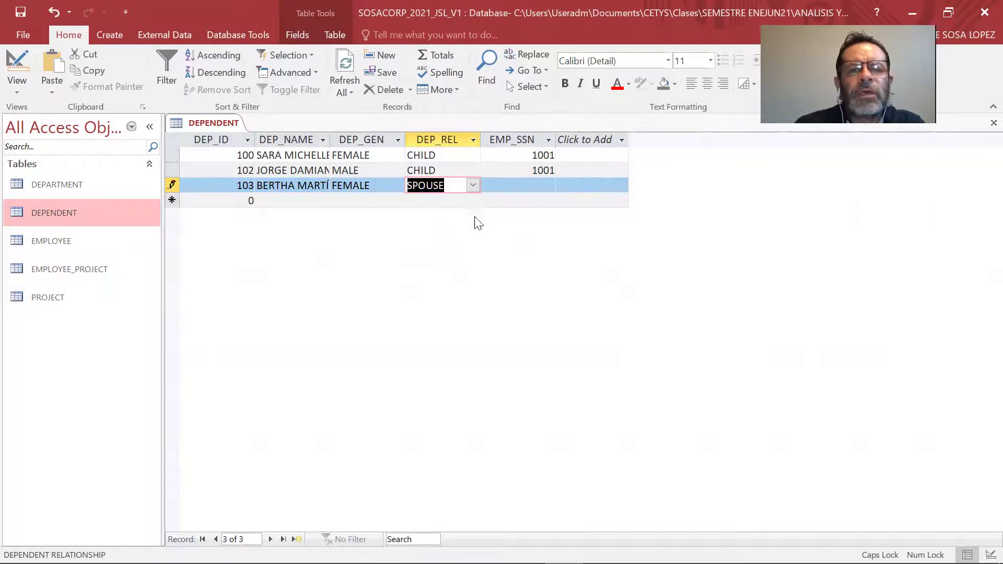
click(531, 186)
click(548, 185)
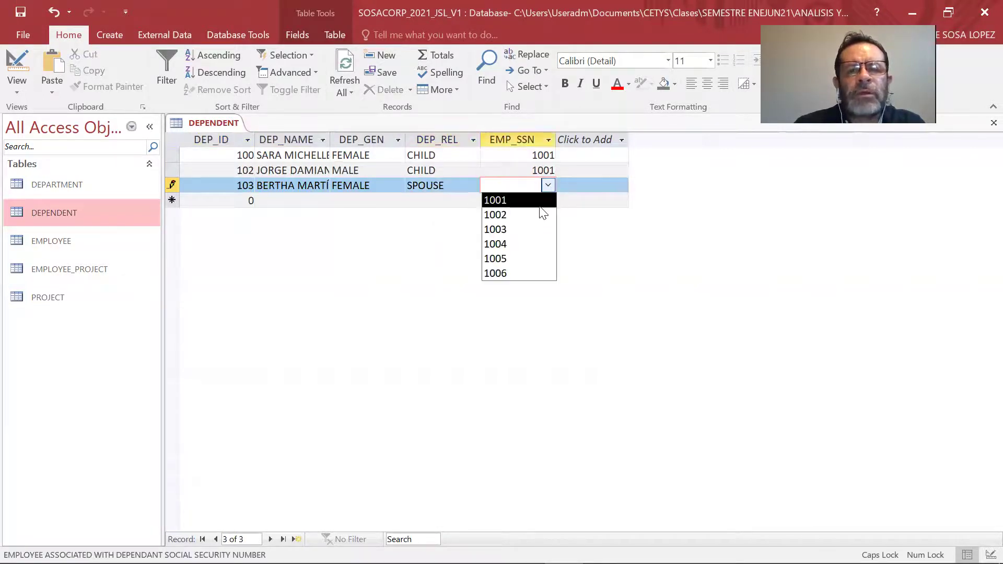
click(537, 219)
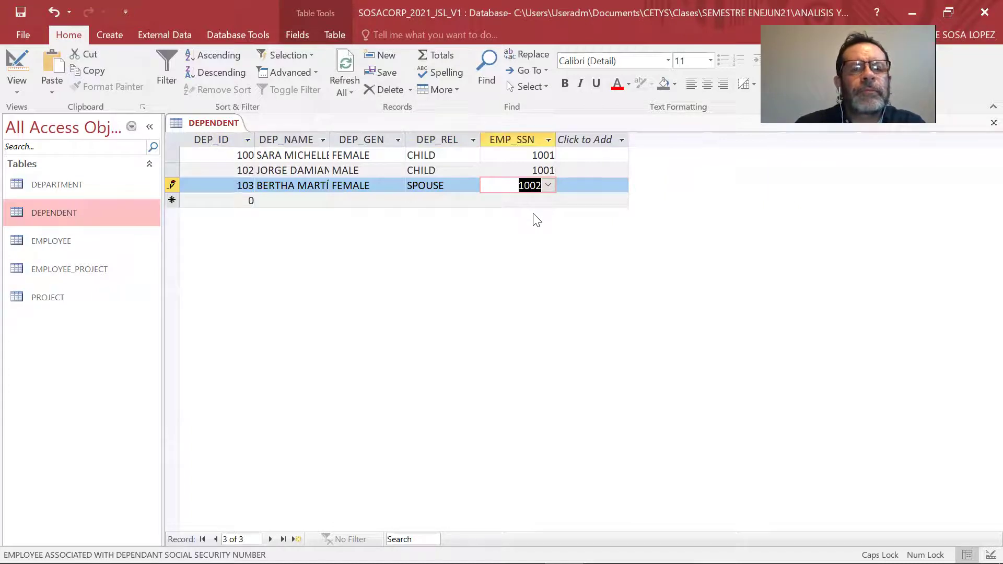
key(Tab)
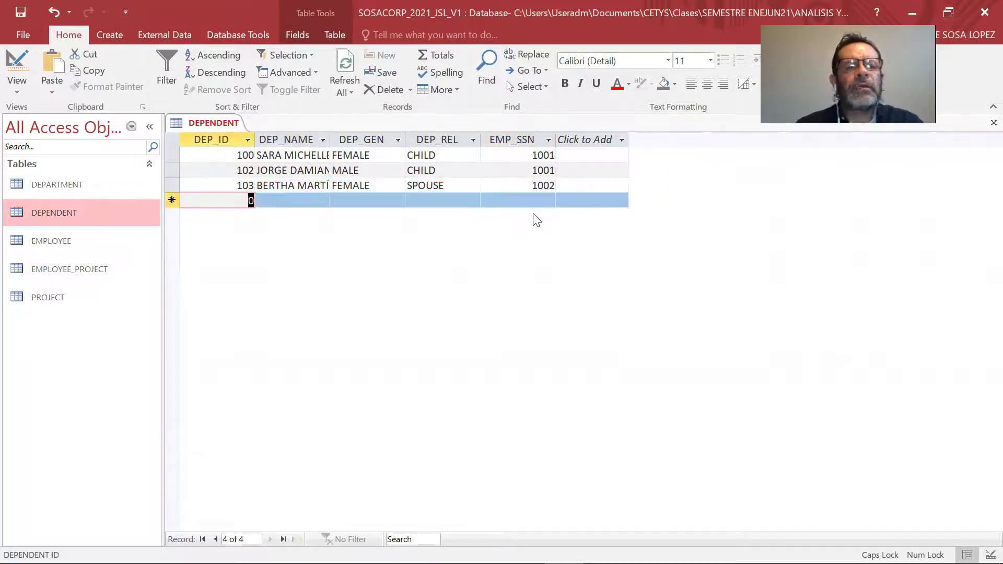
Close the open tables, open PROJECT and enter project ID 30100.
right_click(233, 123)
click(267, 172)
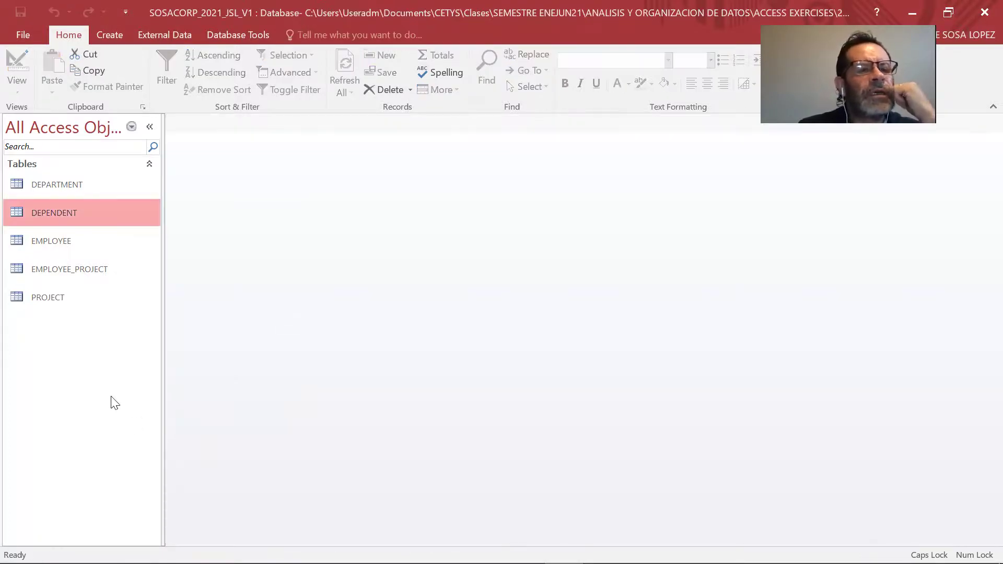
double_click(77, 305)
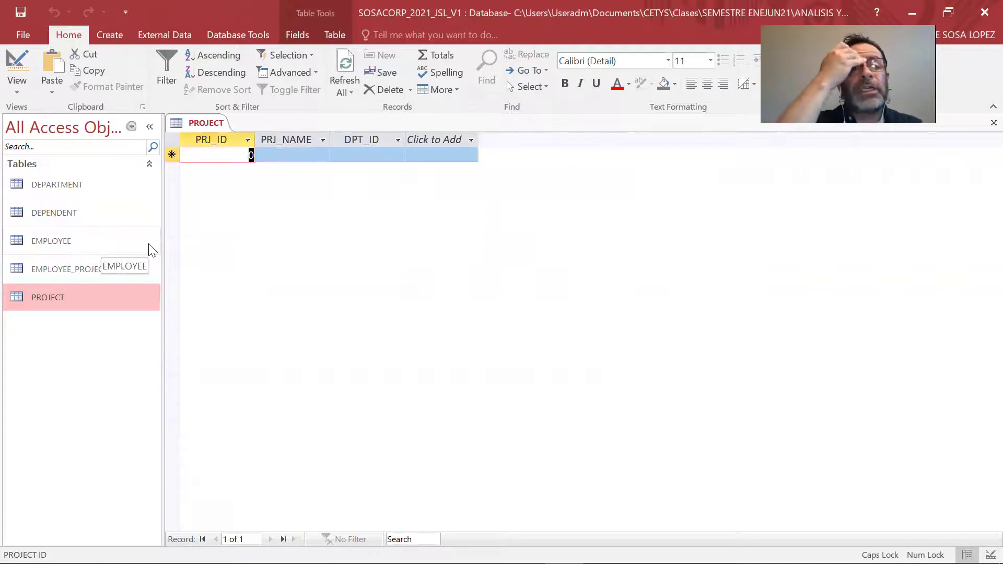
text(1)
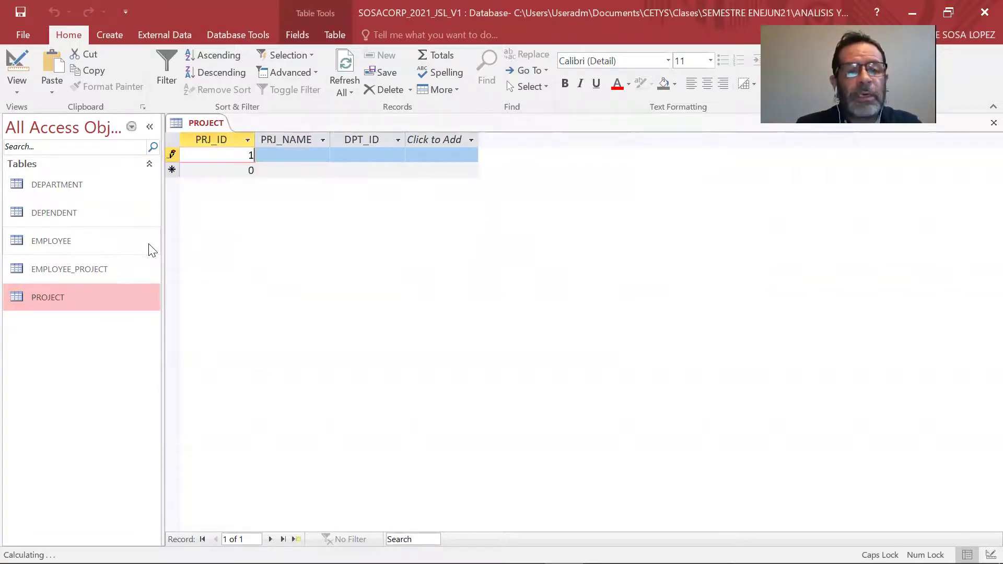
text(0000)
key(BackSpace)
text(0)
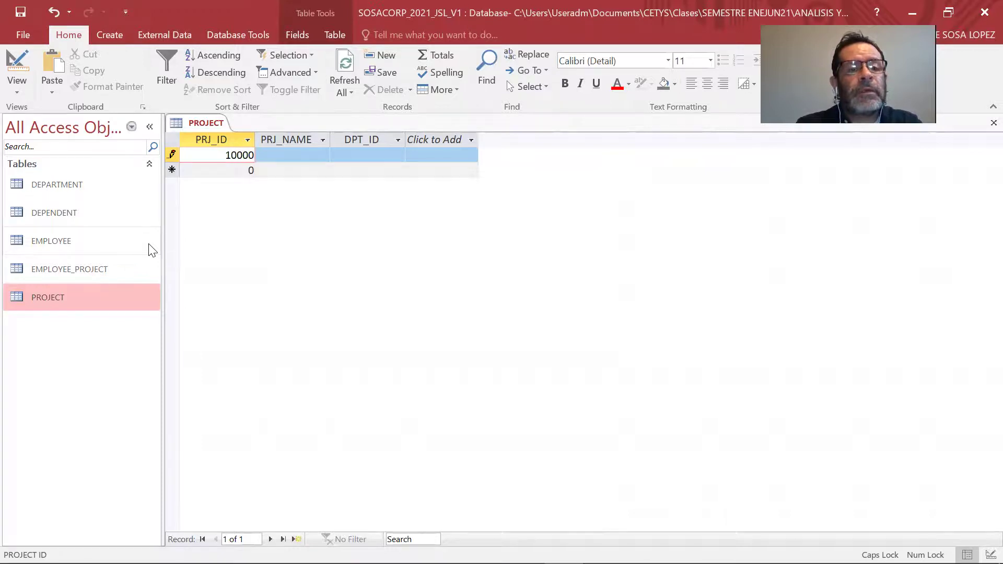
key(BackSpace)
key(BackSpace)
key(BackSpace)
key(BackSpace)
text(0100)
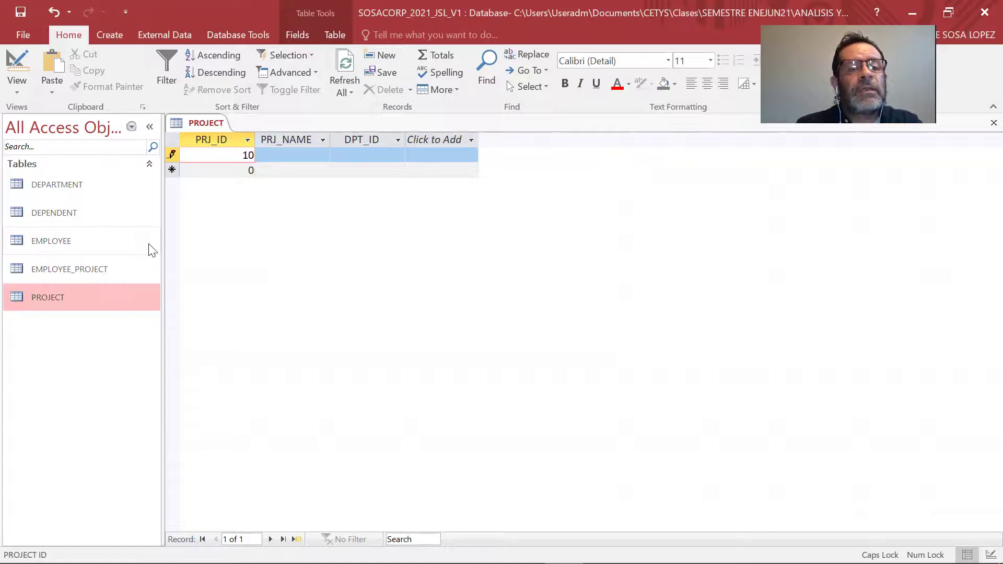
key(Tab)
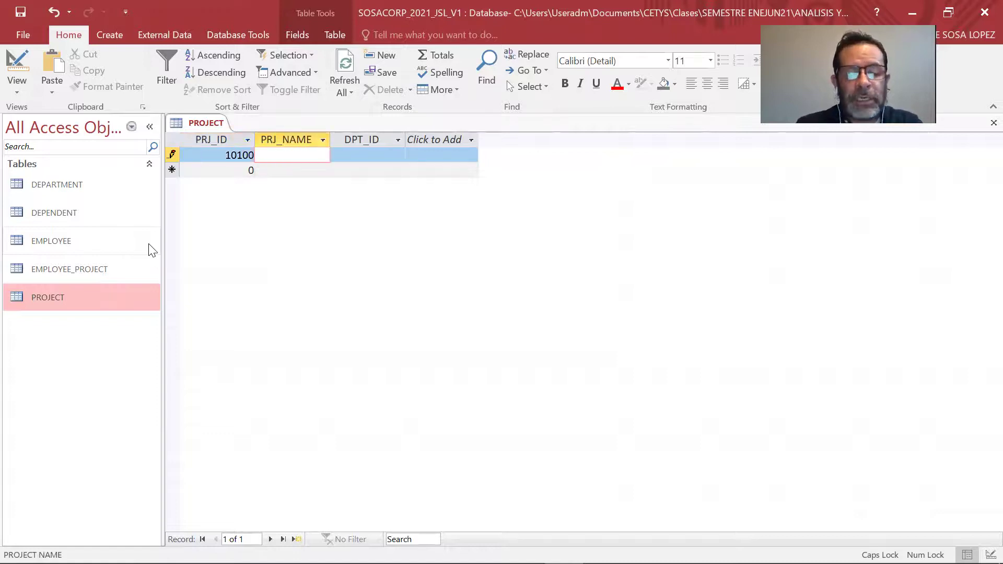
Widen PRJ_NAME and name project 30100 'COVID 19 VACCINE REGISTRATION' in department 30.
drag(329, 138, 480, 139)
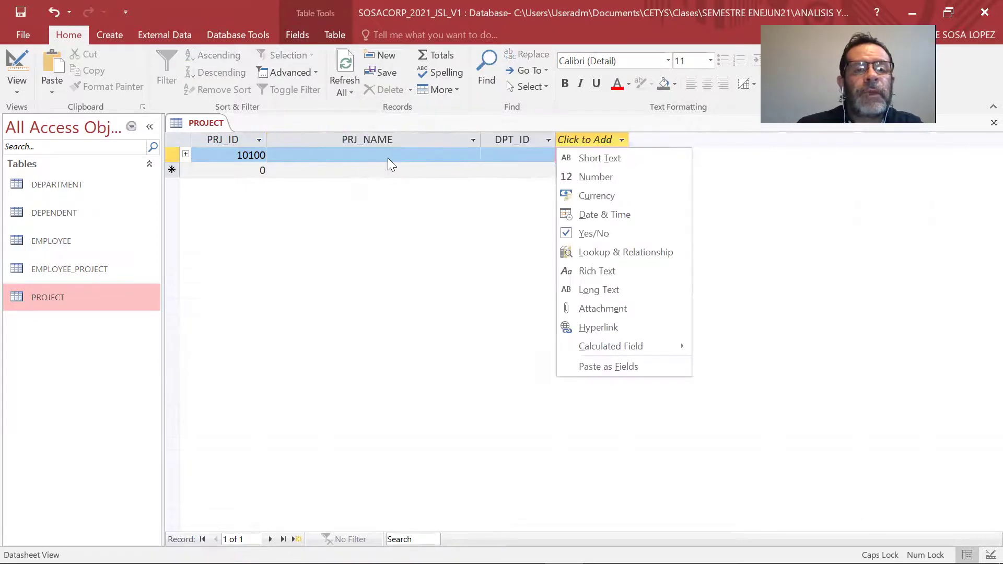
click(389, 159)
click(390, 158)
text(COVI)
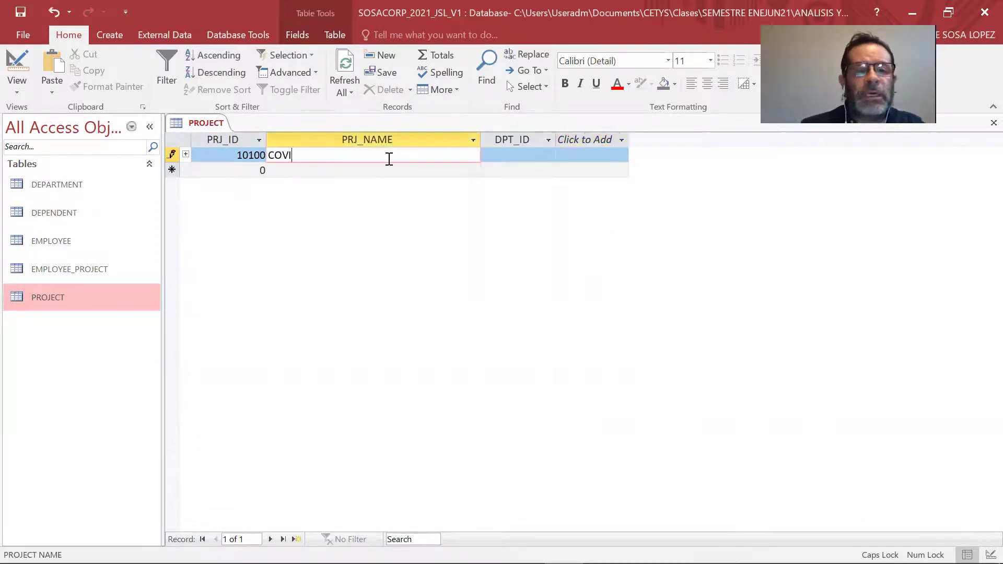
text(D 19 )
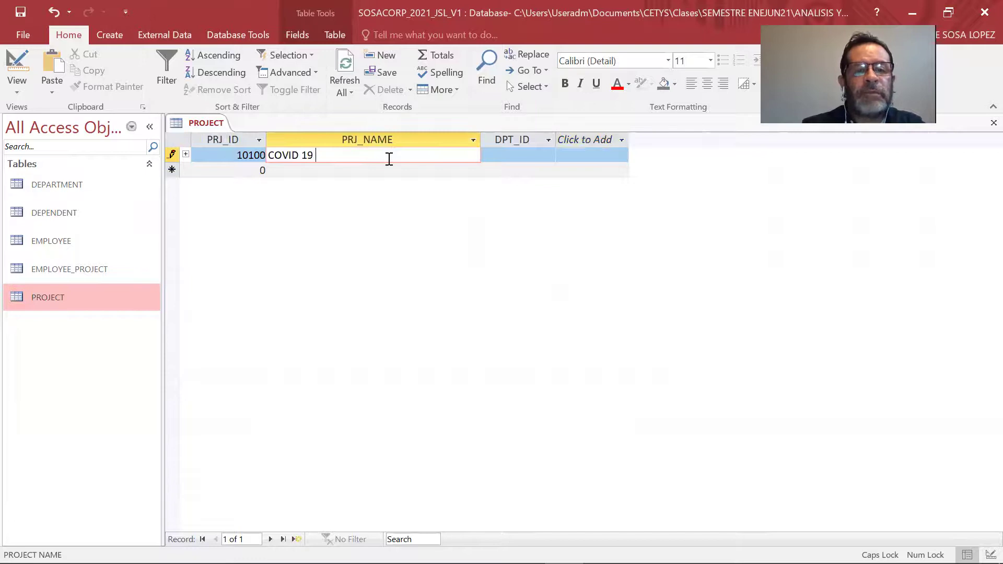
text(VACCINE REGISTRATION)
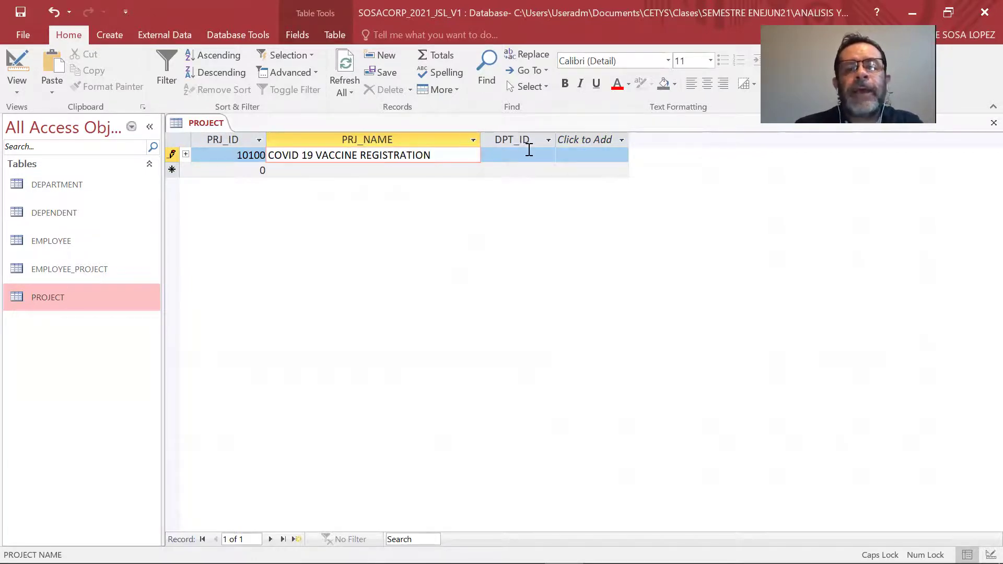
click(529, 150)
click(547, 155)
click(529, 200)
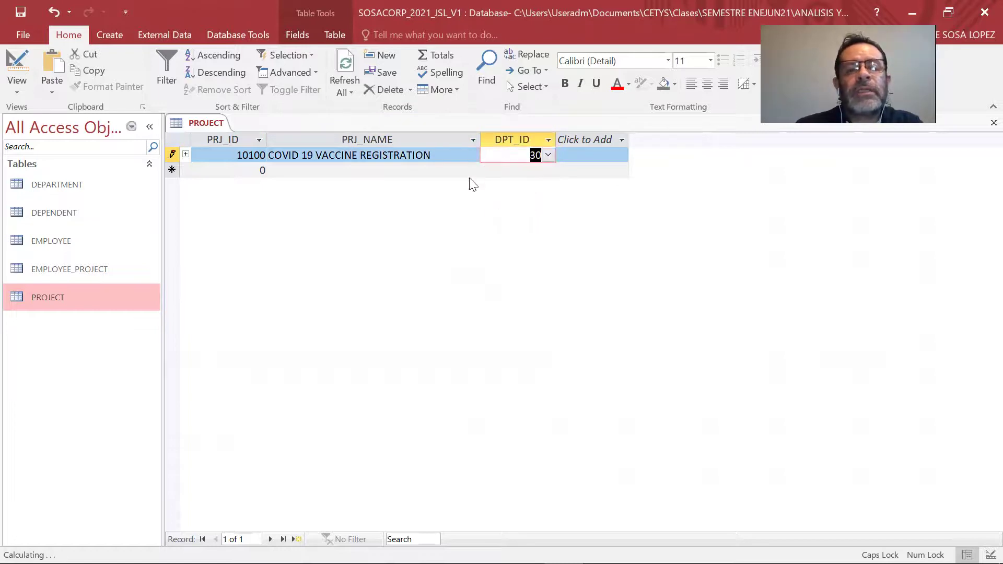
key(Tab)
Add project 10200 'IIND GP CAMPUS VISIT' assigned to department 10.
text(1)
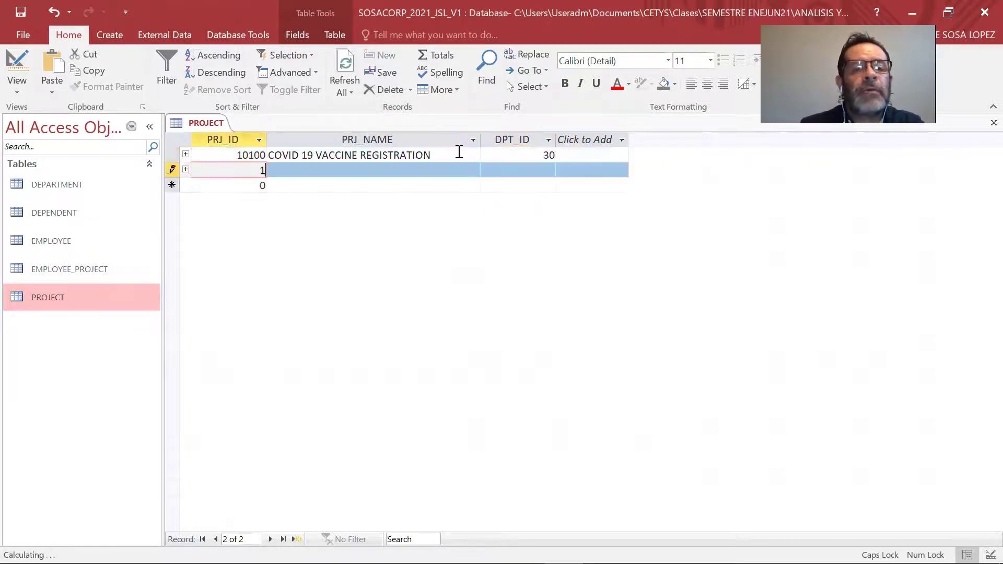
text(0200)
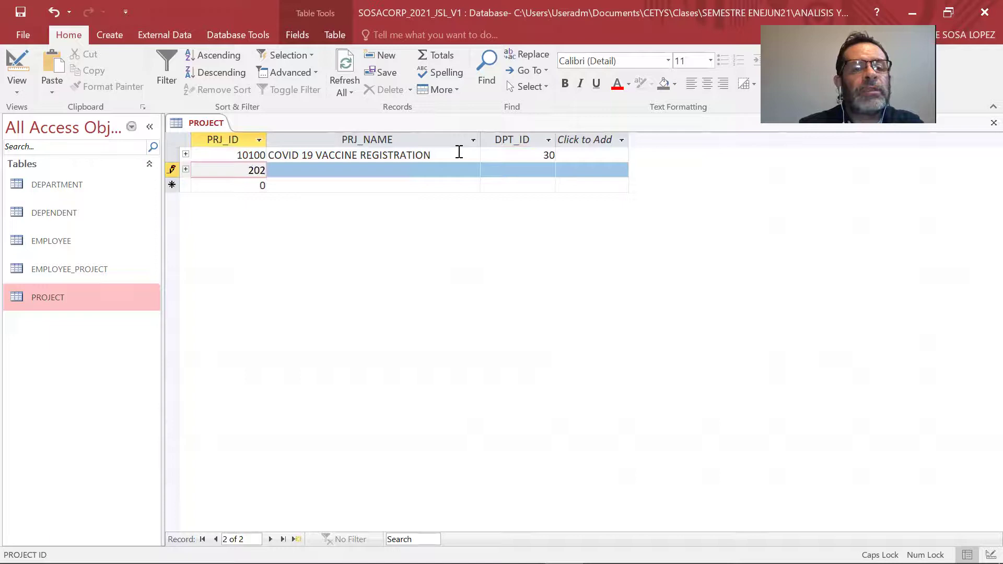
key(Tab)
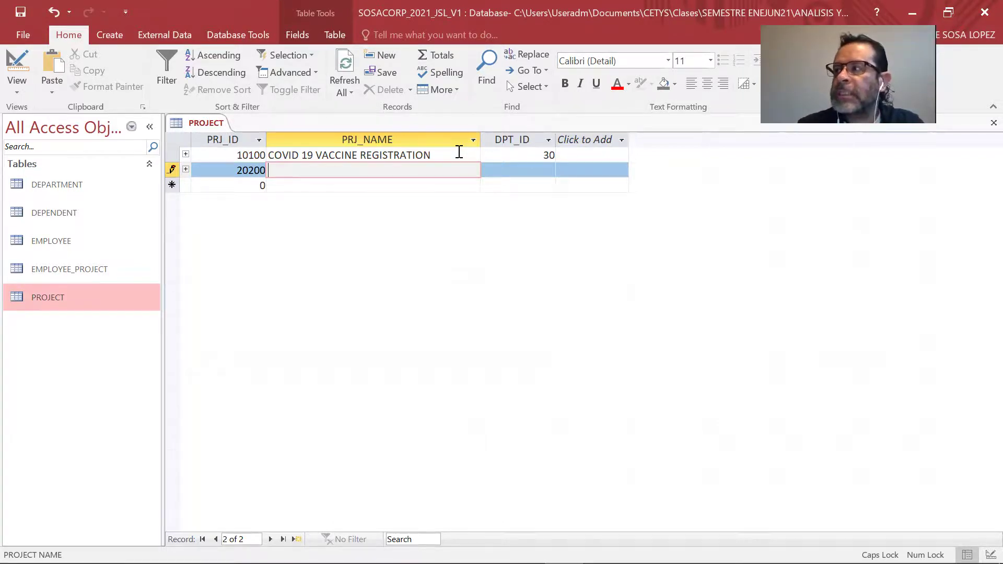
text(IIND GP )
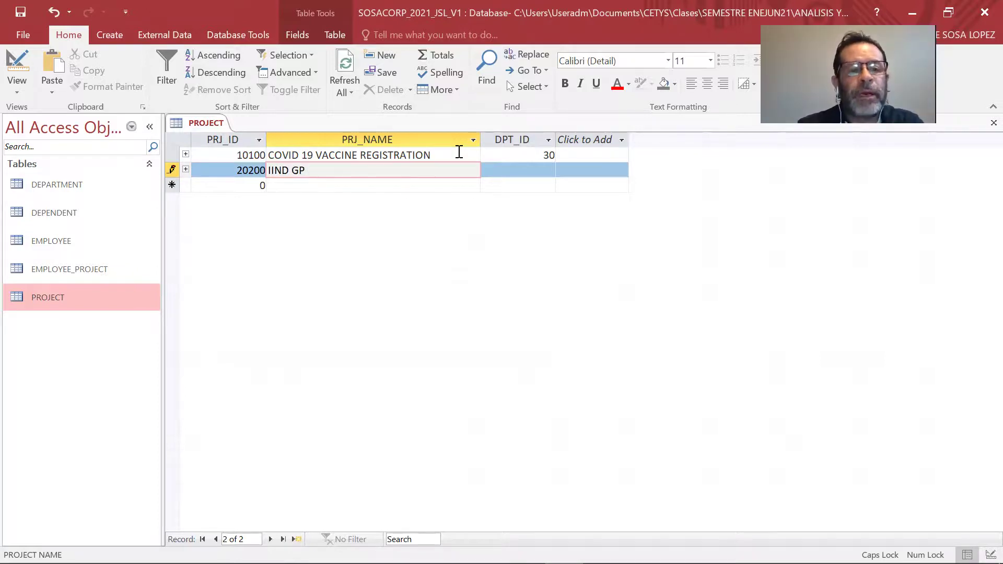
text(CAMPUS VISIT)
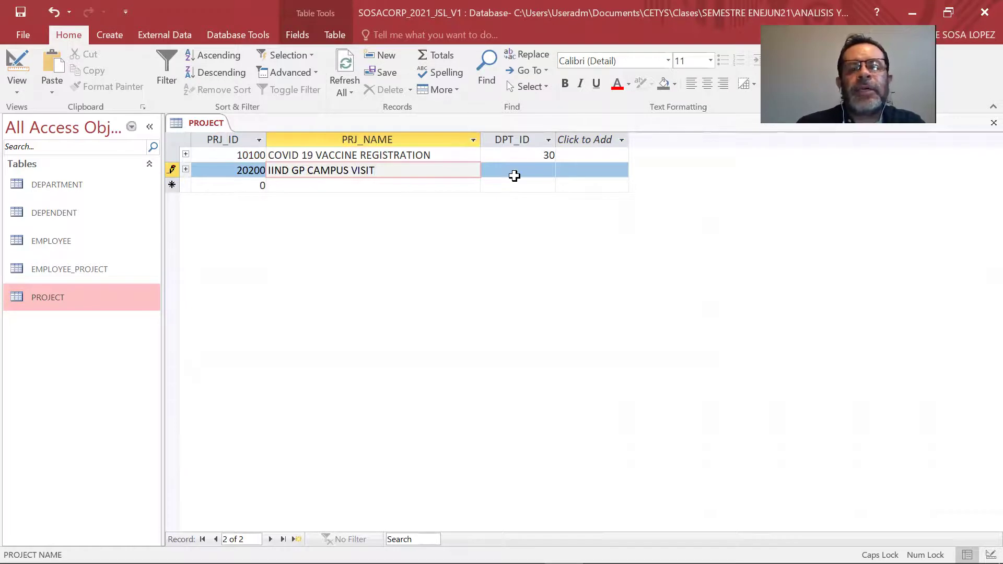
click(545, 170)
click(547, 171)
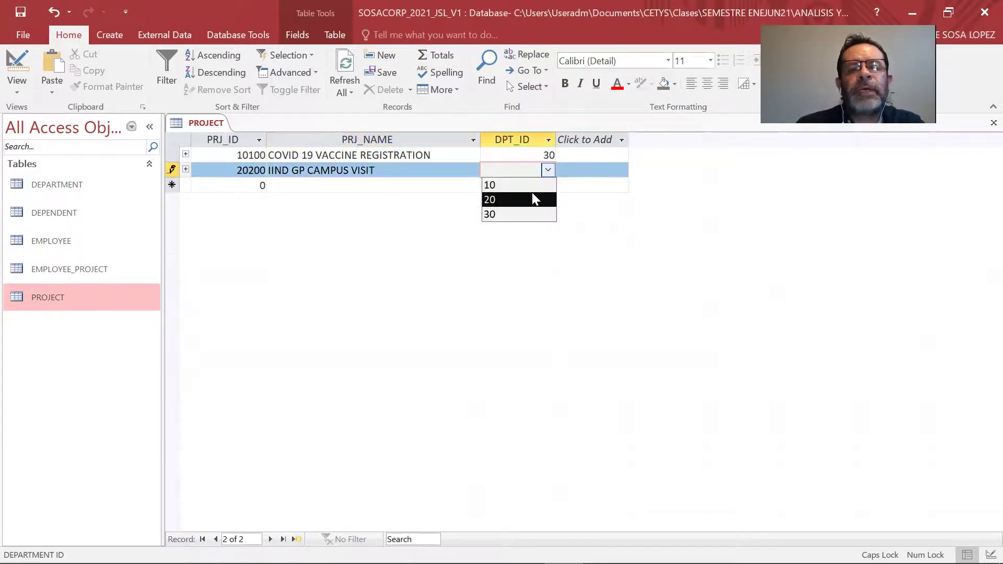
click(535, 186)
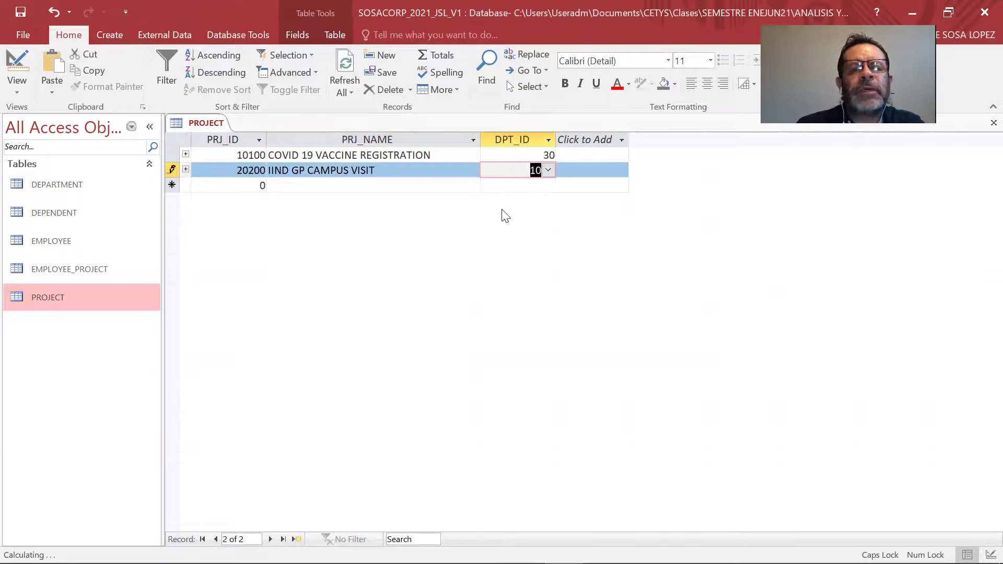
key(Tab)
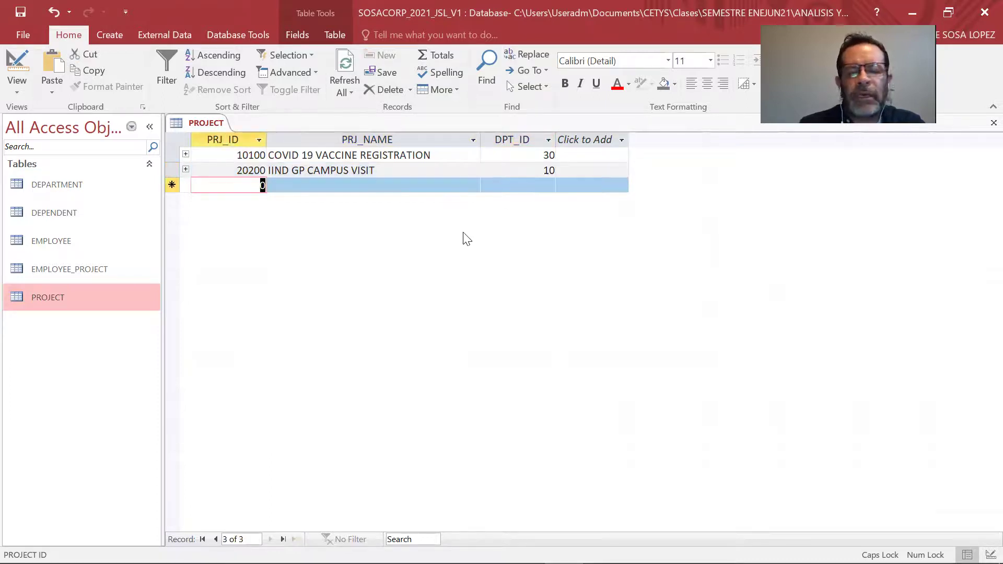
Add project 30300 'CALENDAR PROGRAM' assigned to department 20.
text(30300)
key(Tab)
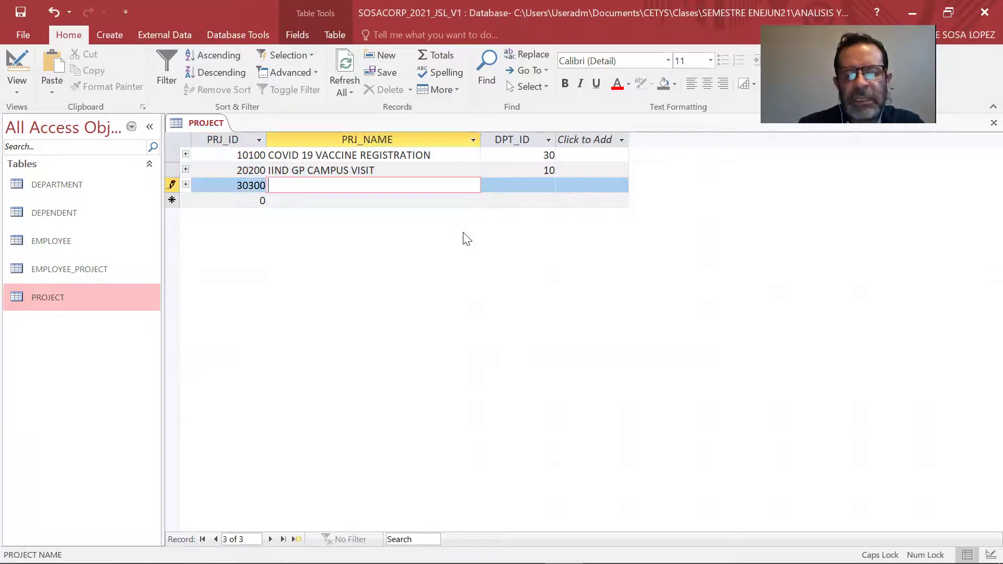
text(CAL)
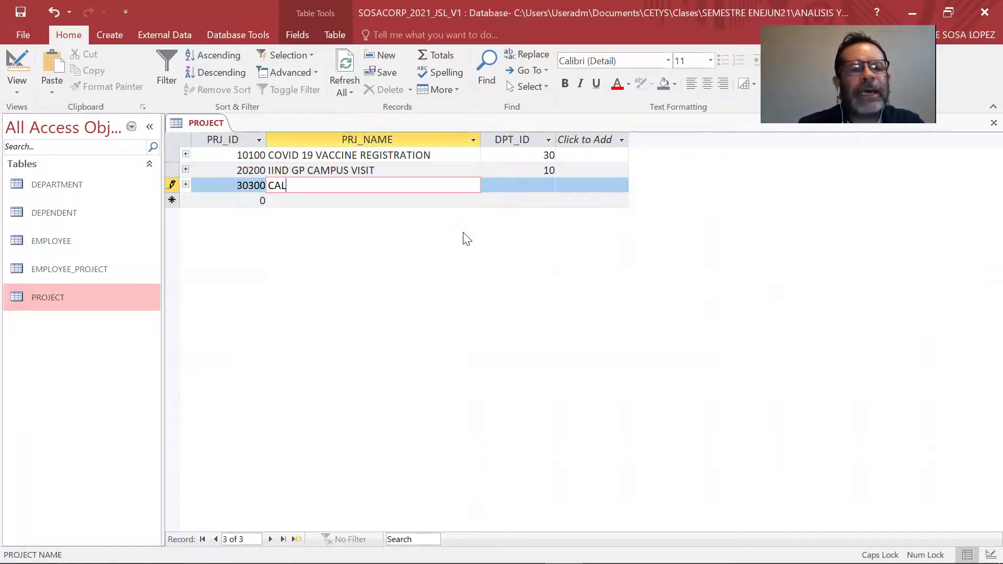
text(ENDAR PROGRAM)
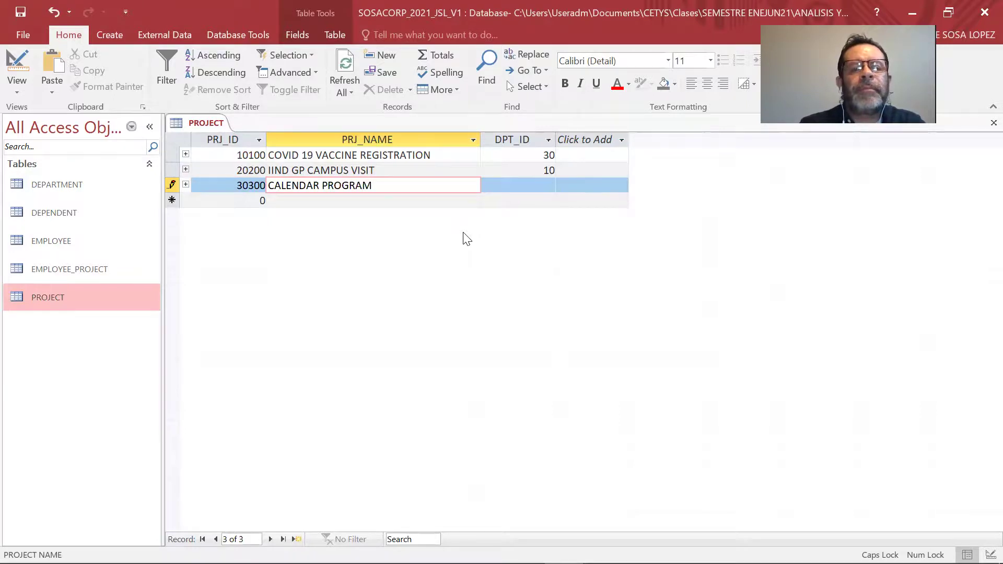
key(Tab)
click(547, 187)
click(538, 220)
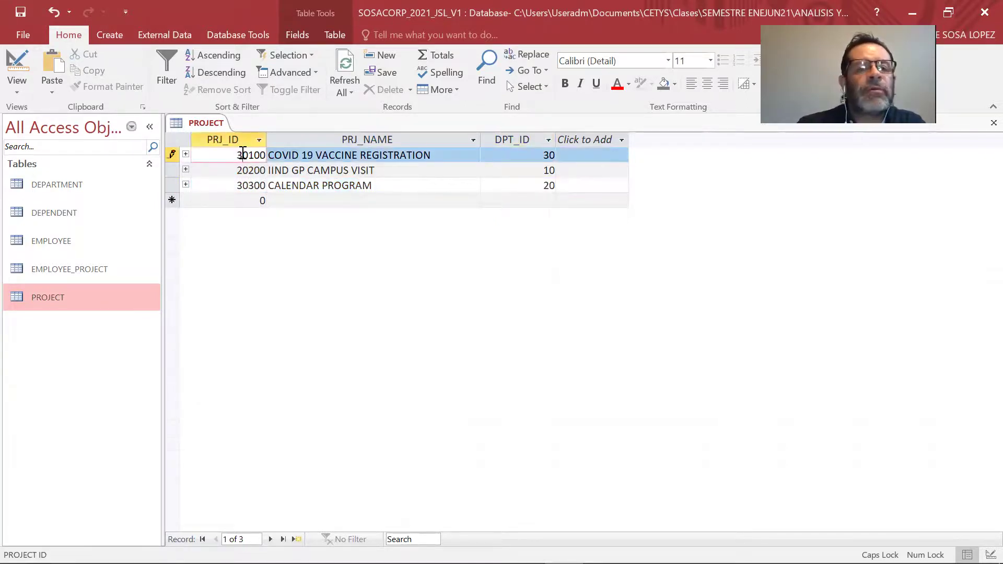
Correct CALENDAR PROGRAM's ID to 20300, save, and close all tables.
click(242, 171)
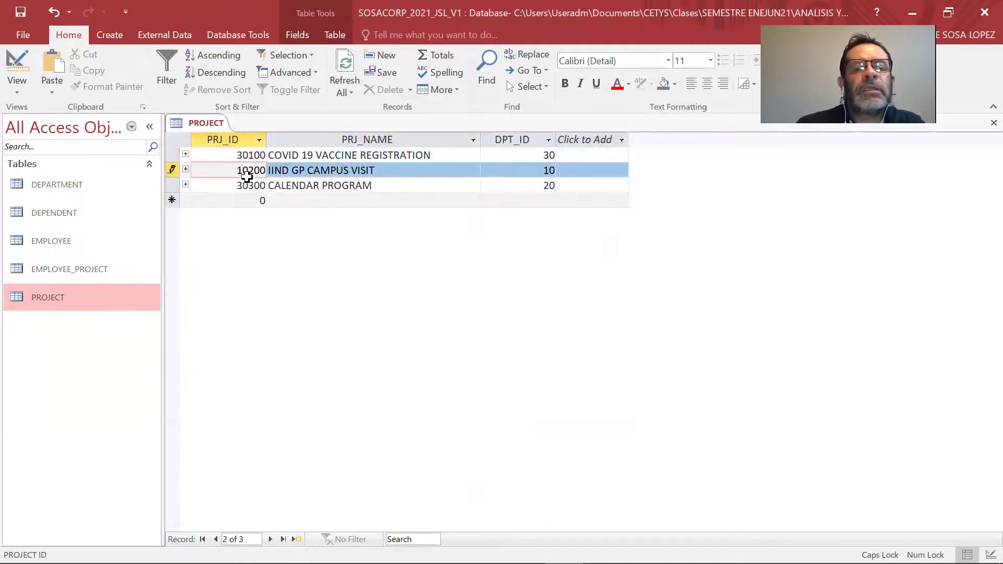
click(245, 185)
key(BackSpace)
text(2)
key(ctrl+s)
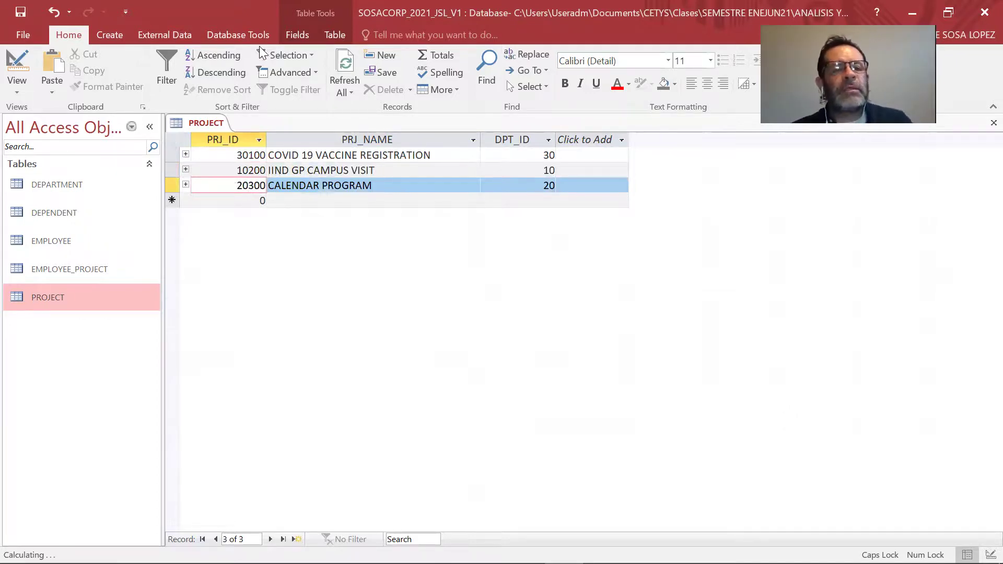
right_click(199, 123)
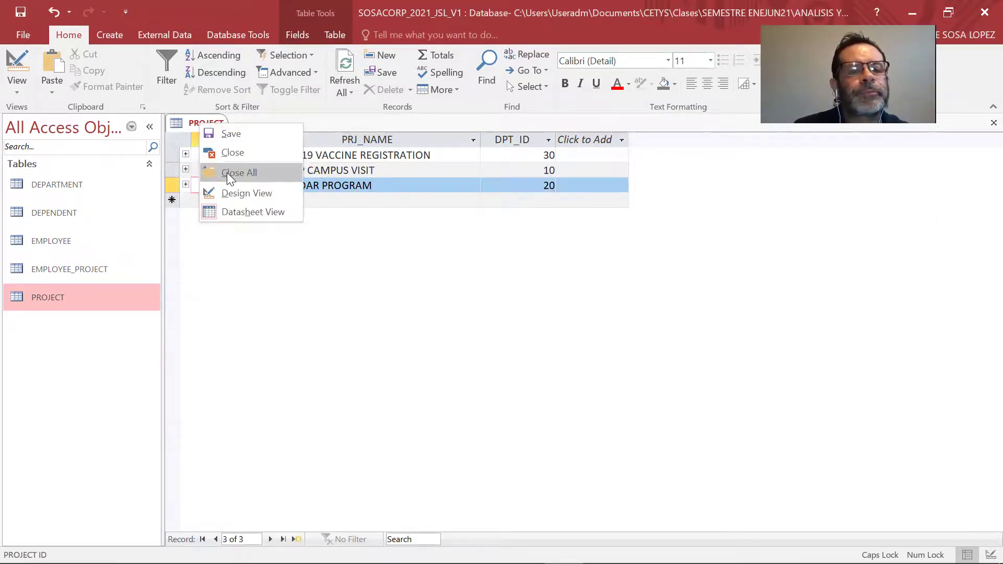
click(227, 172)
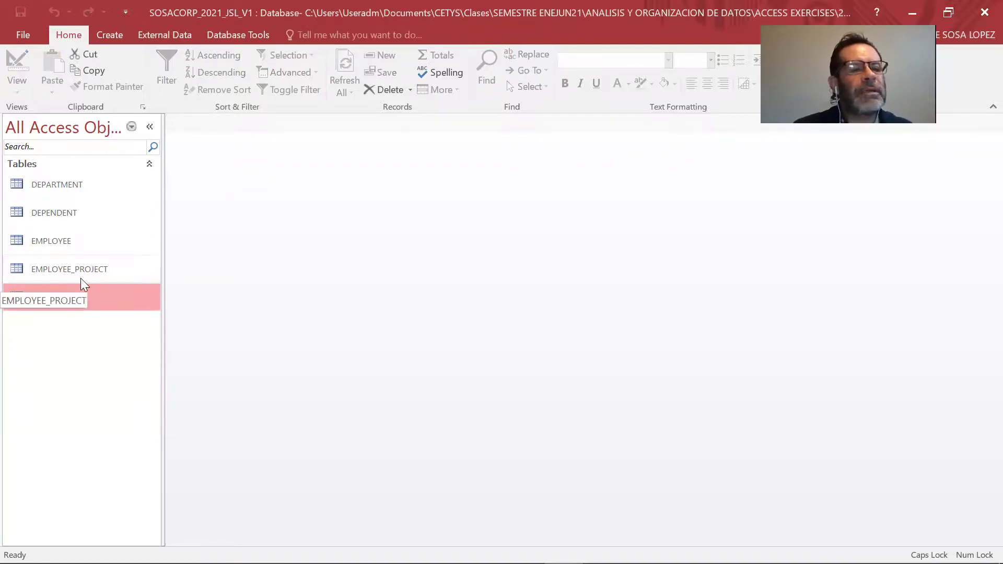
double_click(69, 265)
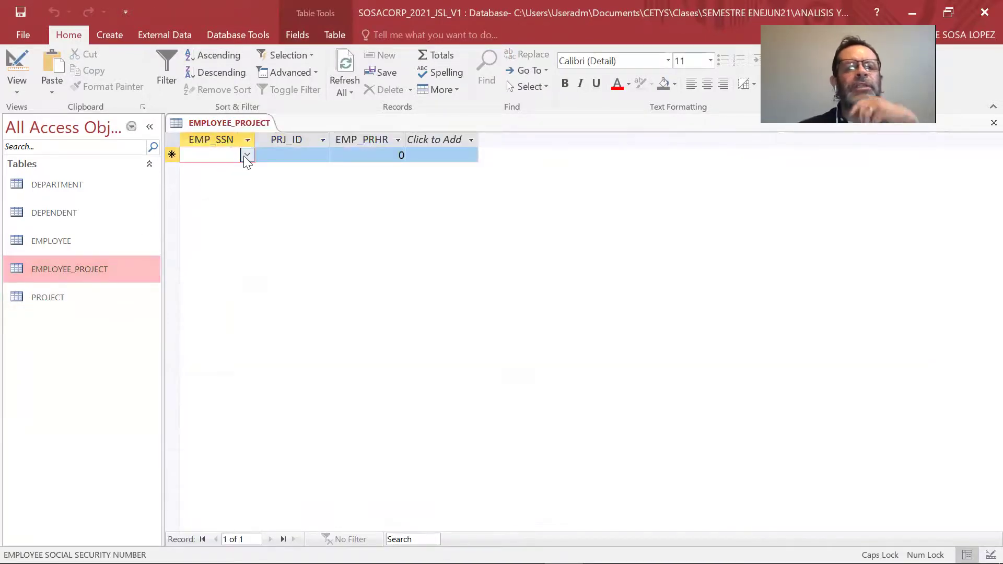
Add an assignment of employee 1005 to project 10200 with 40 hours.
click(276, 155)
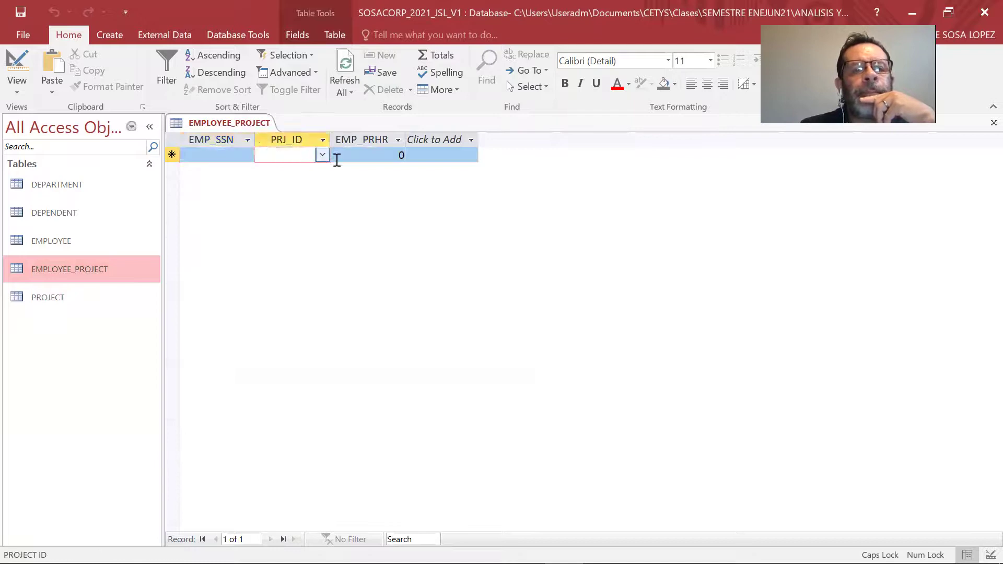
click(322, 154)
click(283, 169)
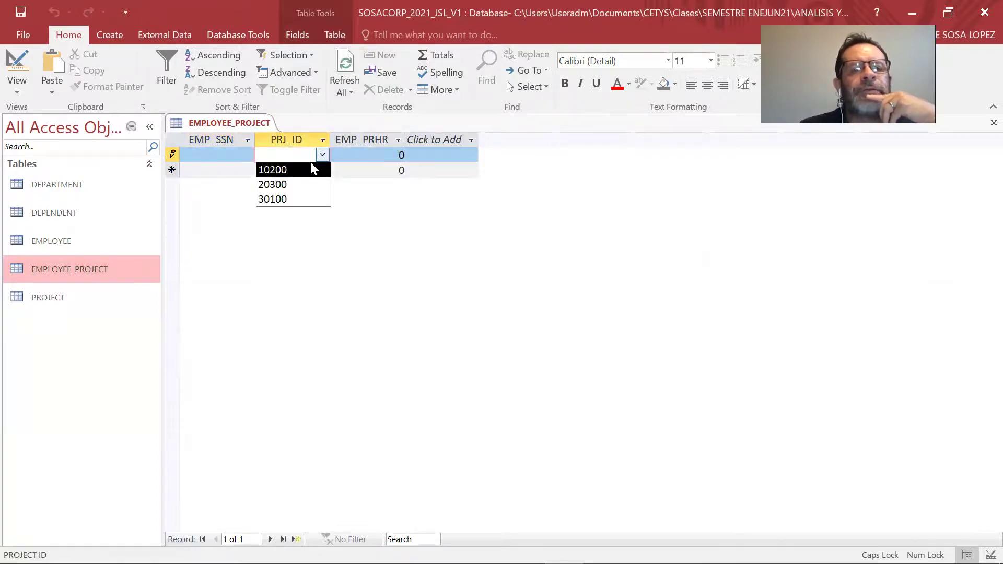
click(247, 155)
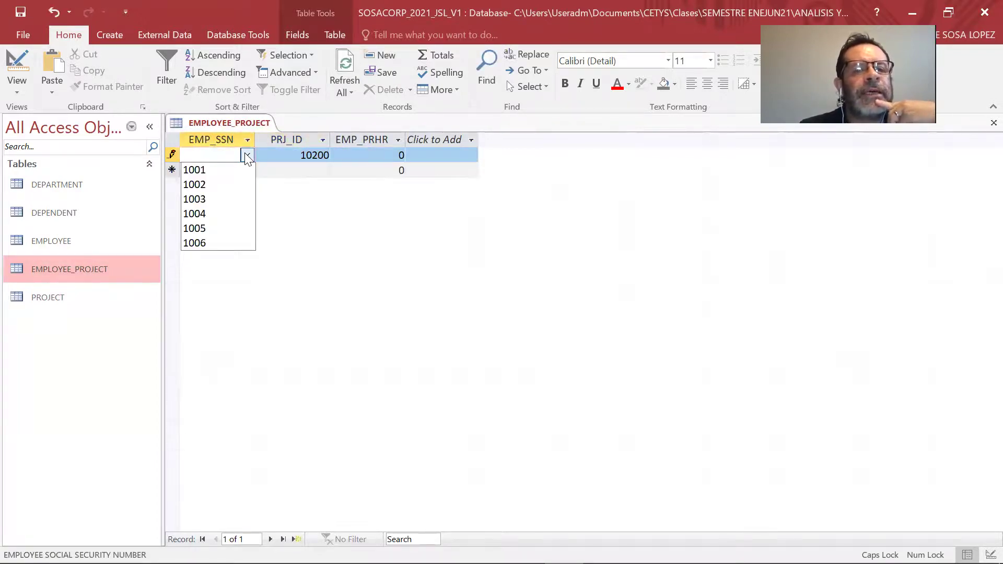
click(226, 228)
click(377, 155)
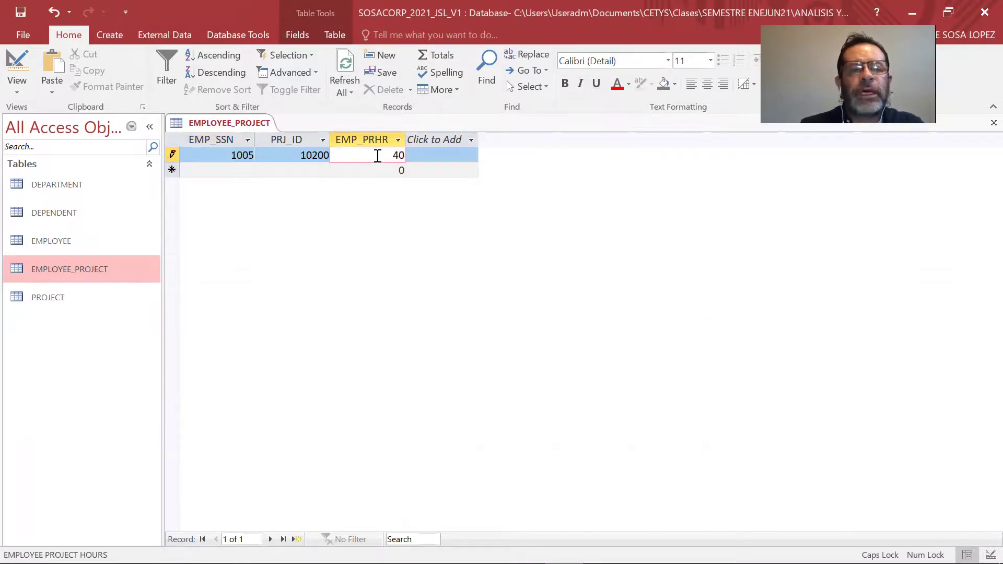
key(Tab)
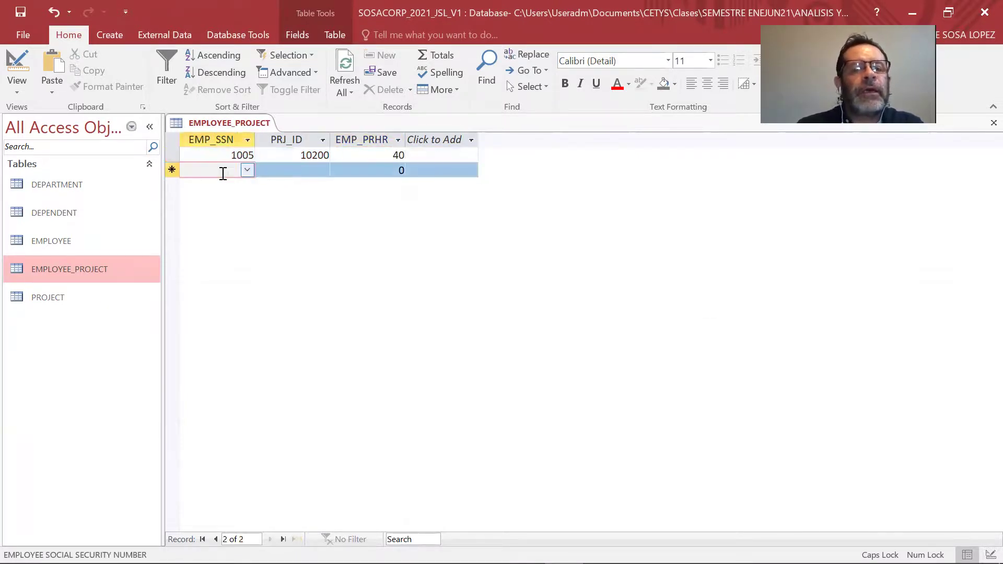
Assign employee 1006 to project 20300 with 40 hours.
click(298, 170)
click(322, 170)
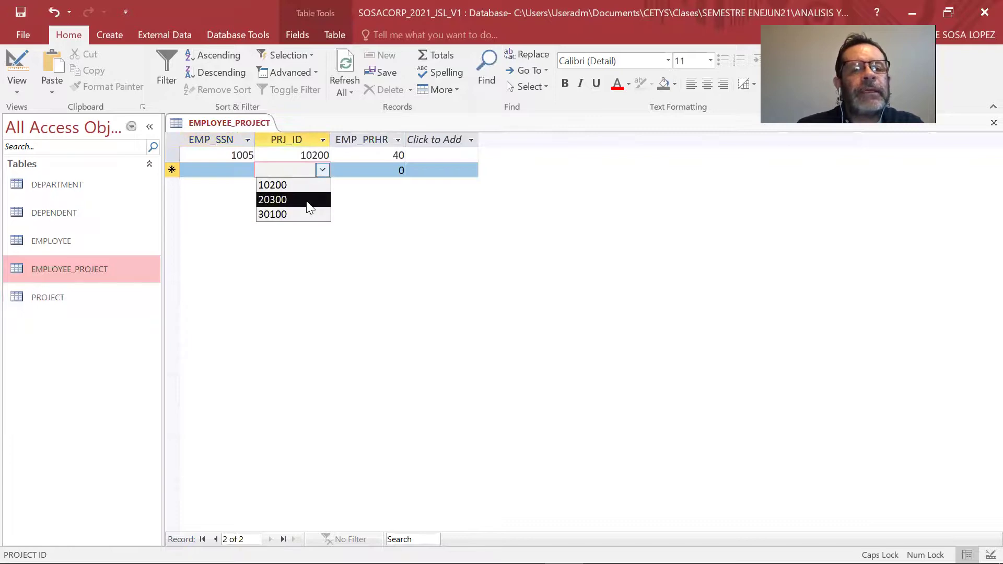
click(307, 200)
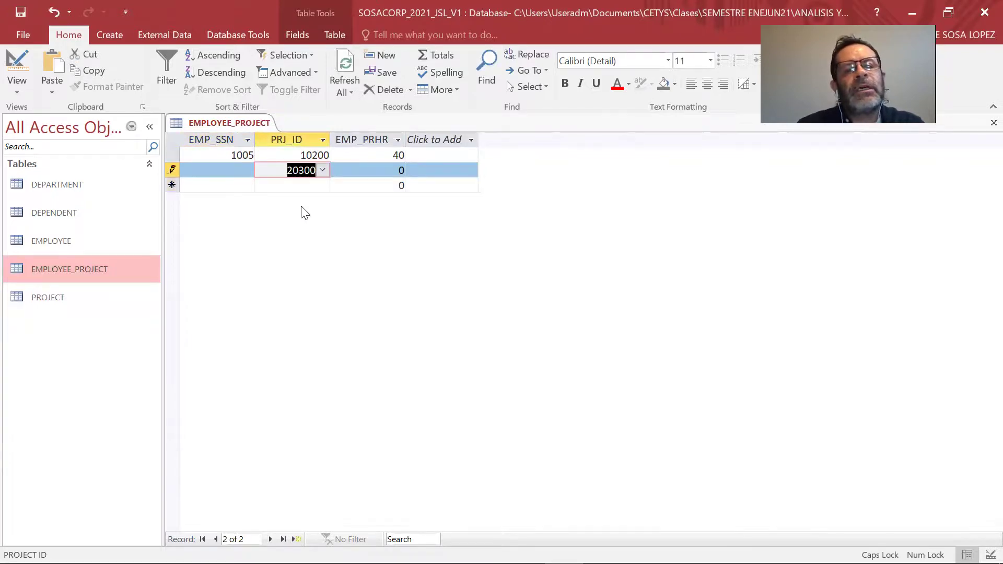
click(238, 171)
click(248, 170)
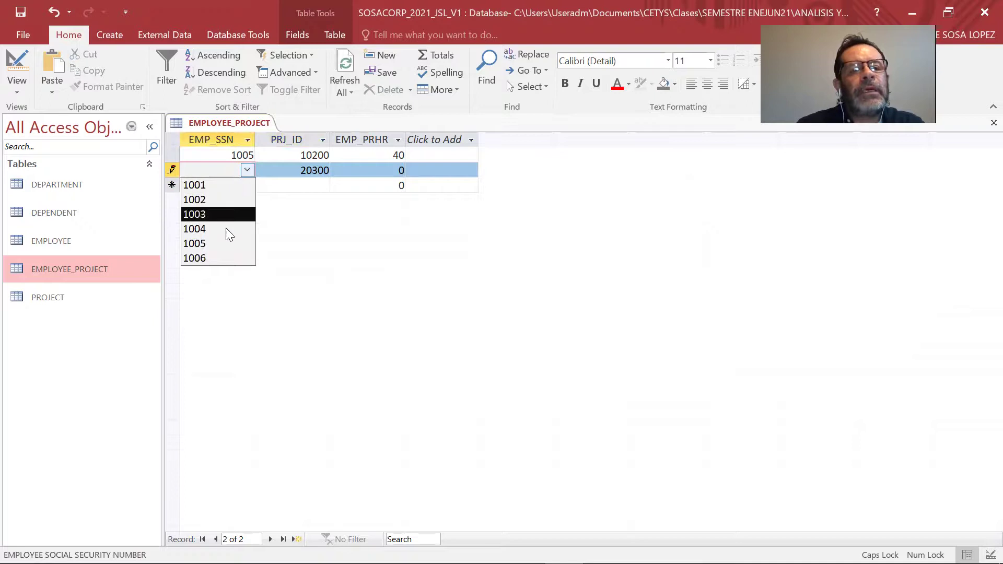
click(226, 258)
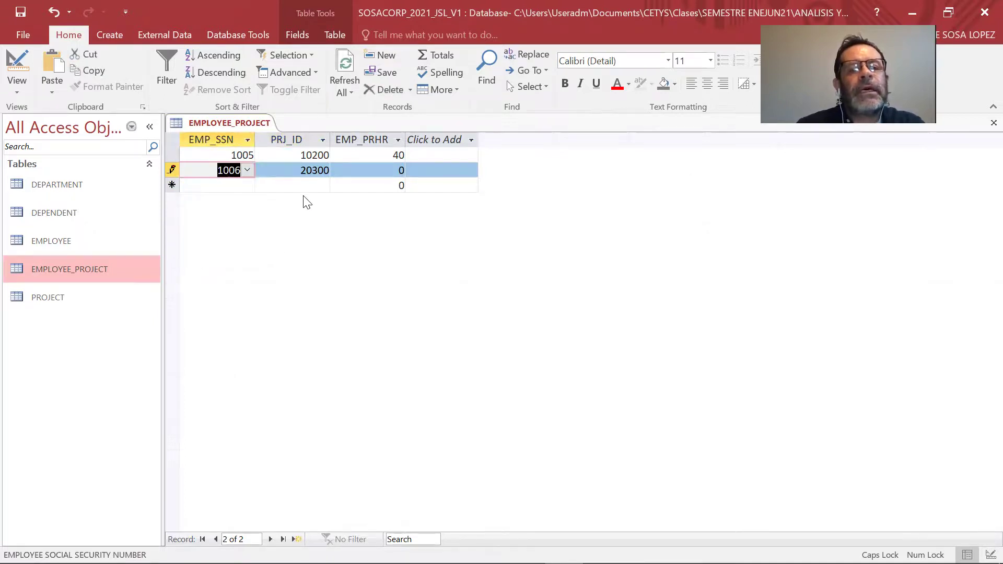
key(Tab)
key(Tab)
text(40)
key(Tab)
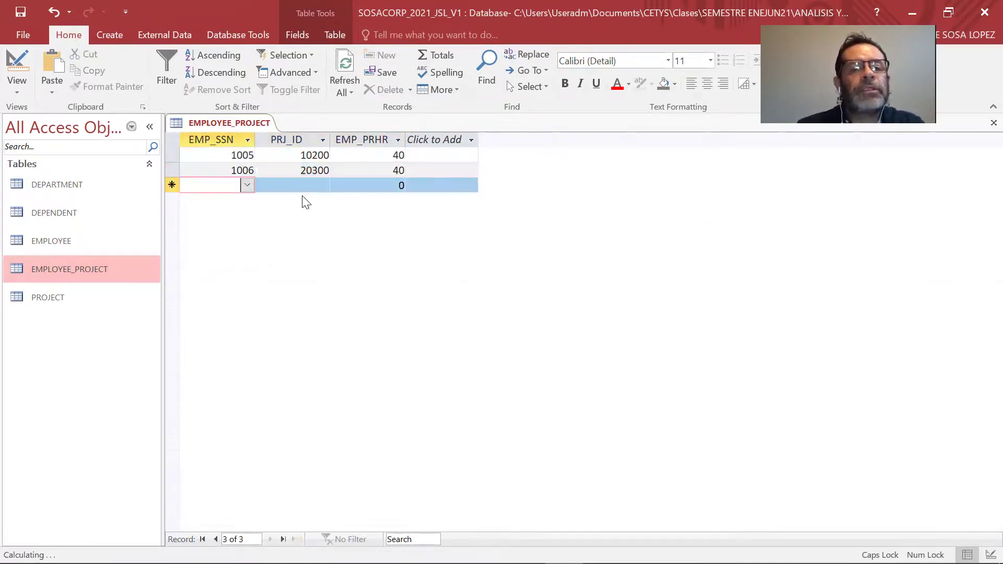
Start a new row pairing employee 1001 with project 20300.
click(247, 184)
click(242, 197)
click(316, 185)
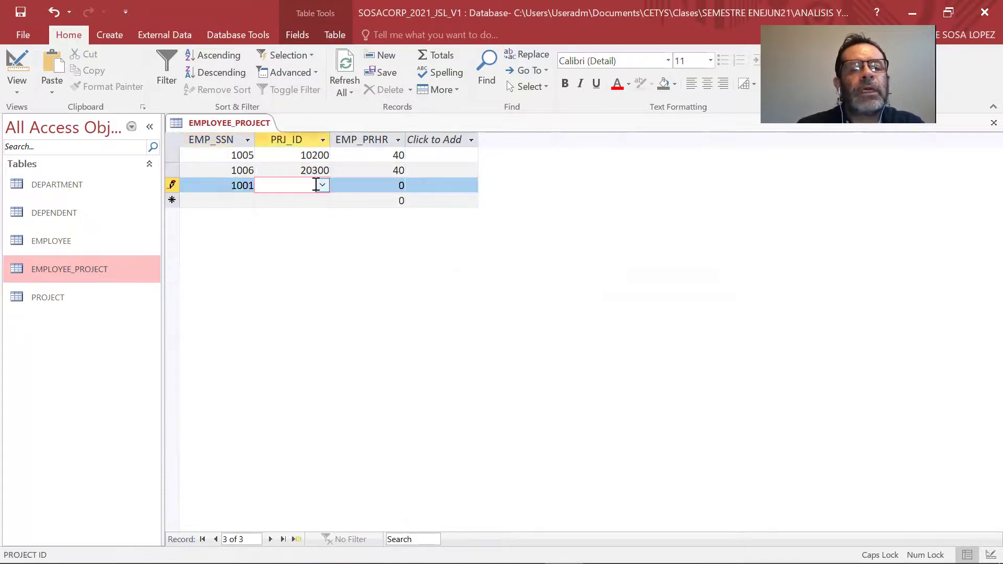
click(322, 185)
click(292, 215)
key(Tab)
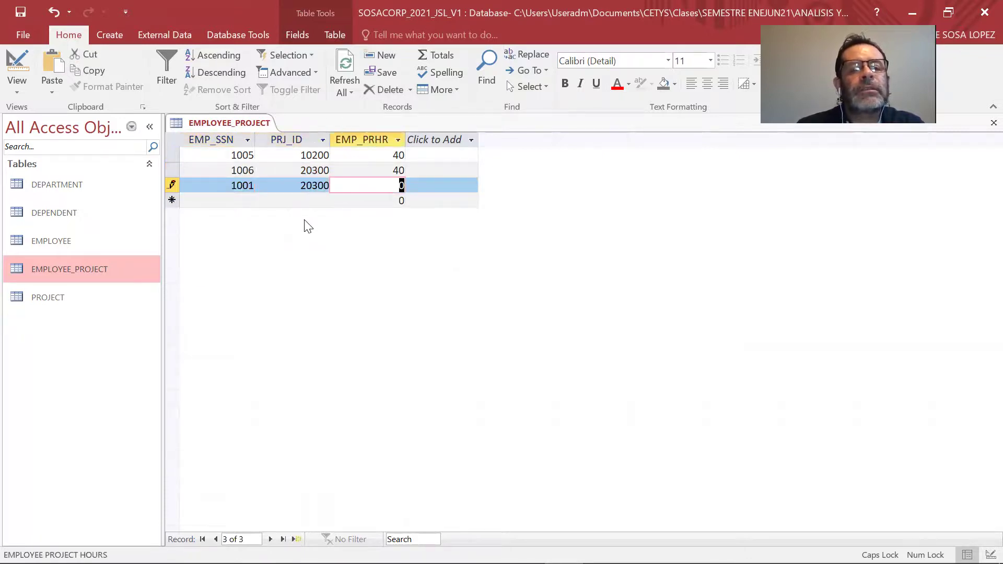
Give 1001 20 hours on 20300, then add 1001 on project 30100 at 10 hours.
text(20)
key(Tab)
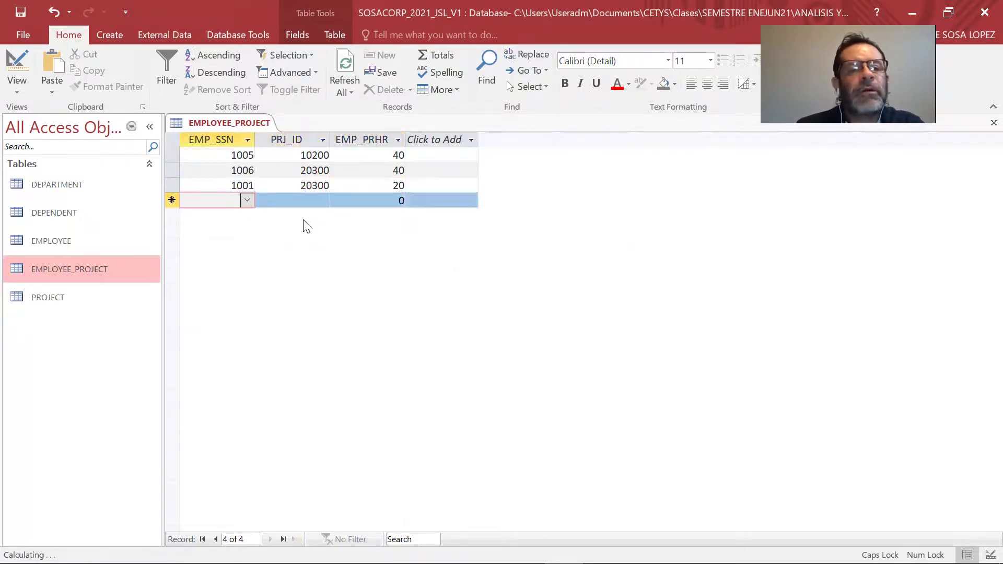
click(301, 200)
click(324, 200)
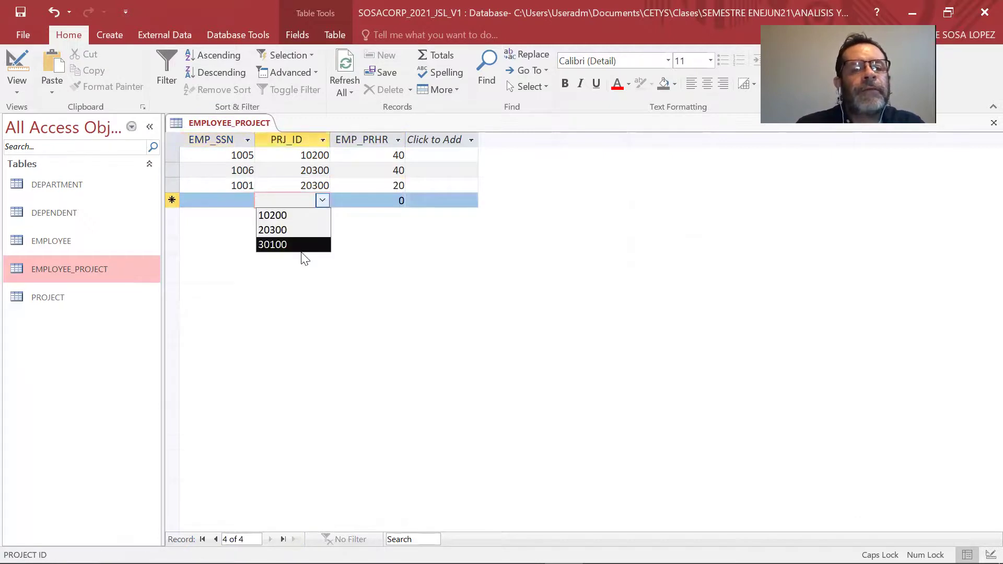
click(303, 245)
click(248, 201)
click(248, 201)
click(247, 201)
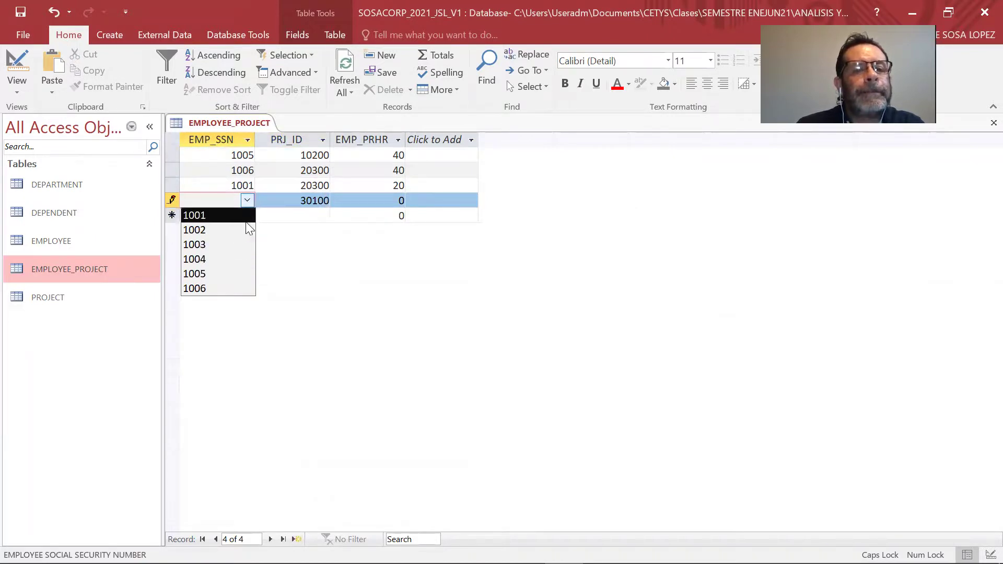
click(246, 223)
click(336, 203)
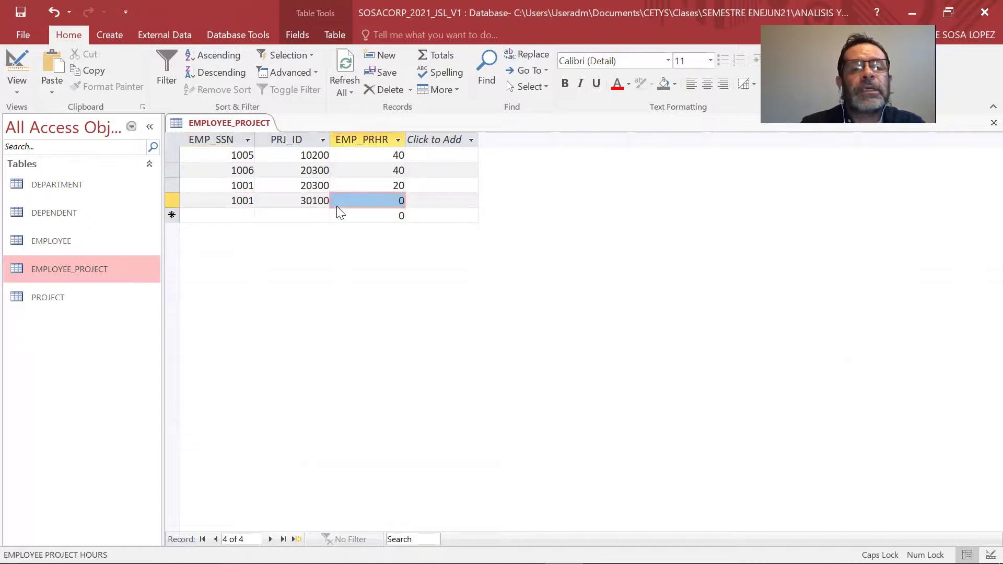
text(10)
key(Tab)
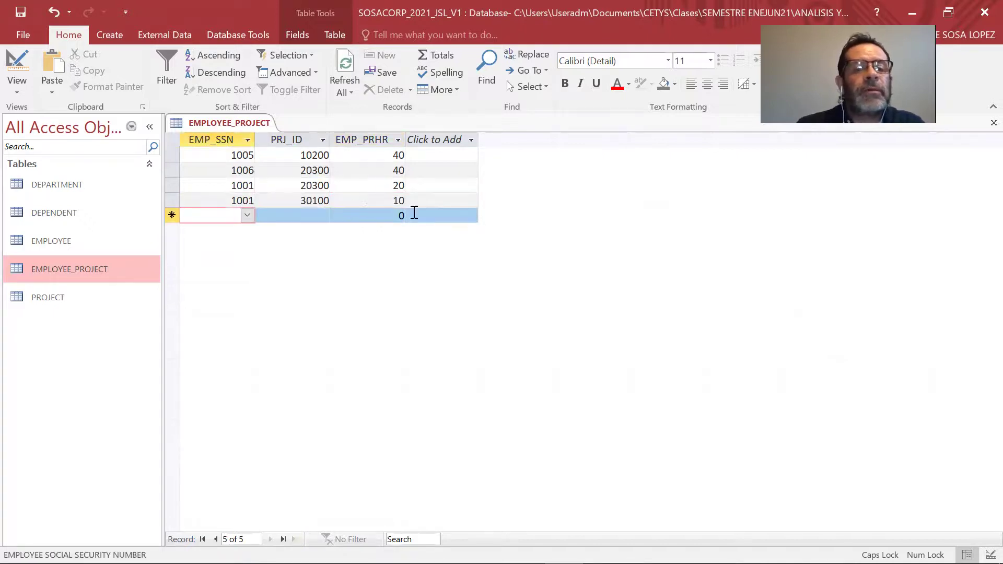
Add employee 1002 on project 30100, correcting its hours from 100 to 10.
click(248, 215)
click(240, 243)
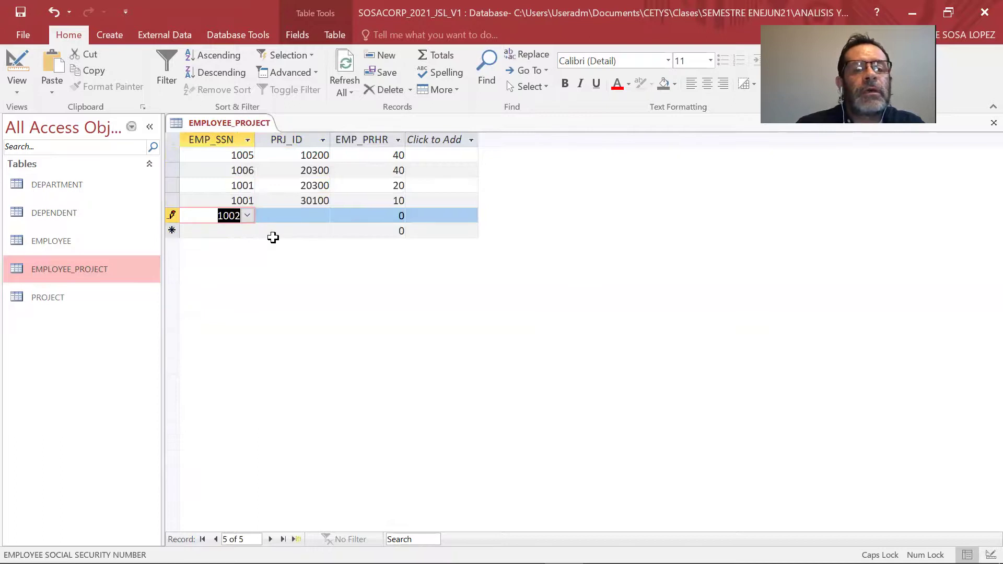
key(Tab)
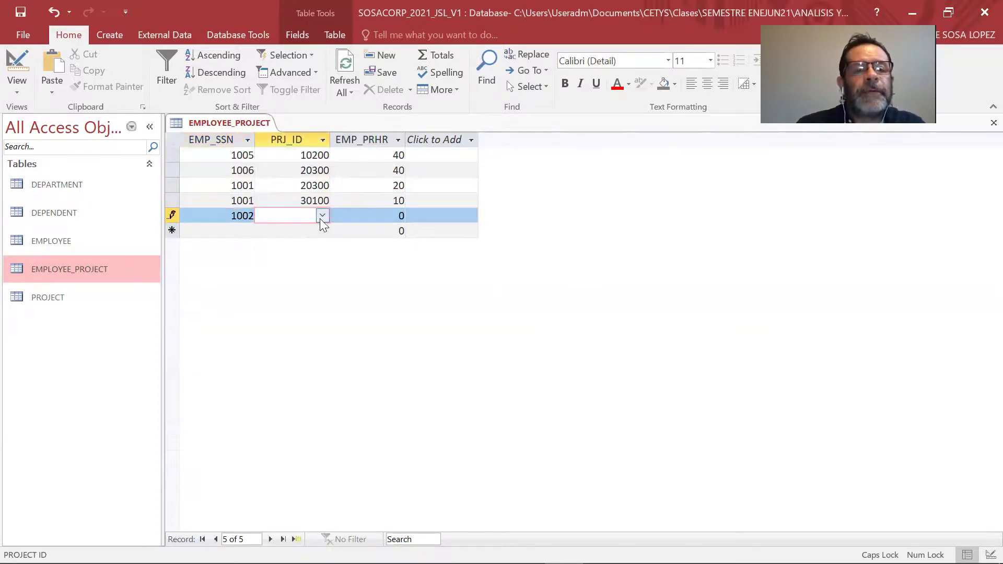
click(323, 217)
click(308, 262)
click(383, 214)
text(10)
key(Tab)
click(385, 214)
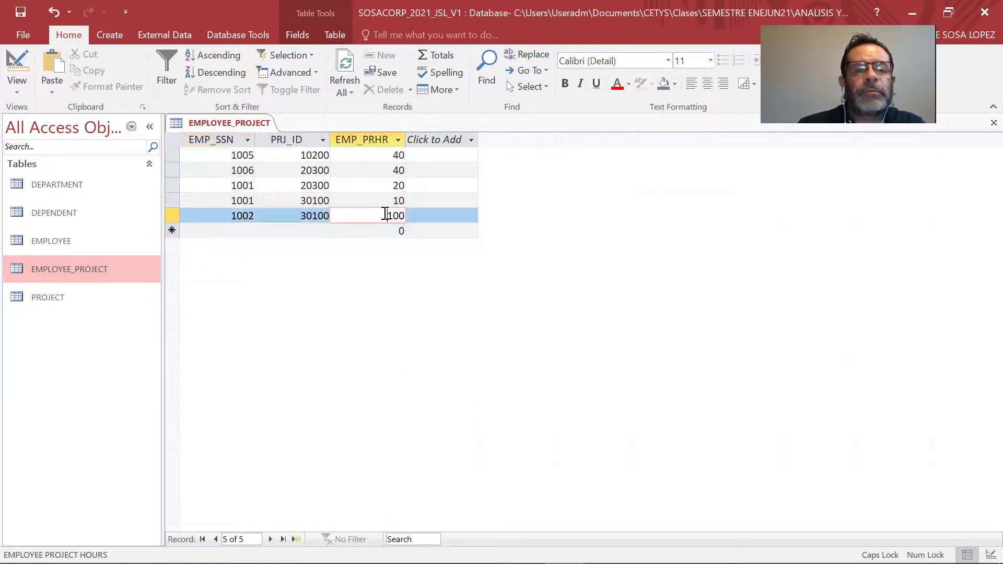
key(Delete)
key(Tab)
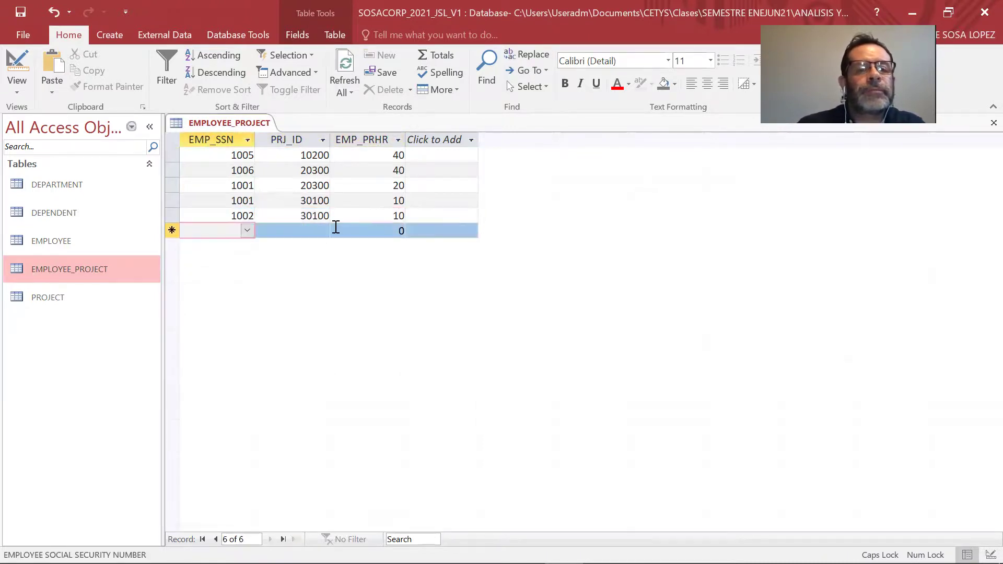
Add employee 1003 on project 30100, dismissing the 'You must enter a value' warning.
click(247, 231)
click(222, 276)
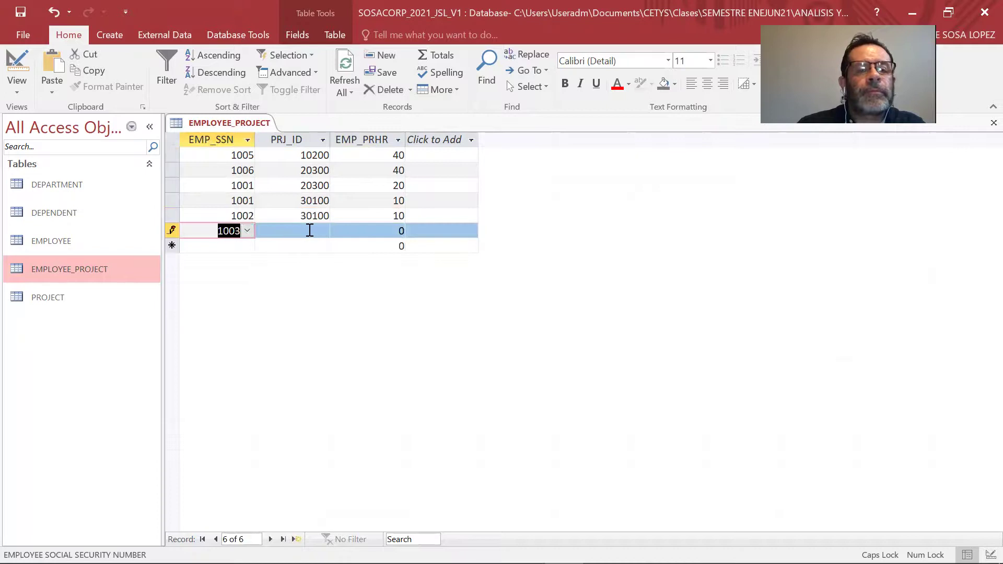
key(Tab)
click(322, 228)
click(634, 268)
click(322, 231)
click(297, 275)
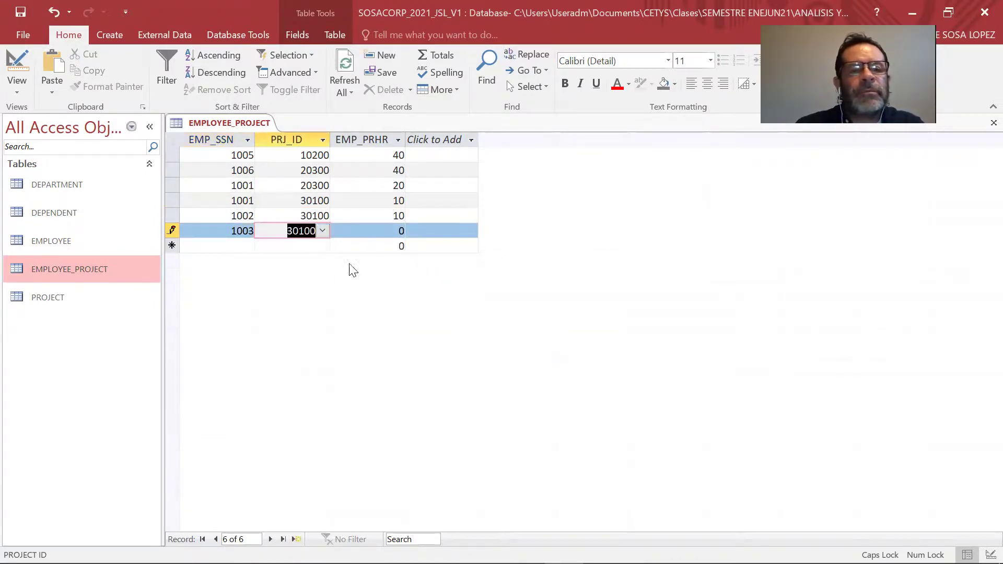
click(403, 228)
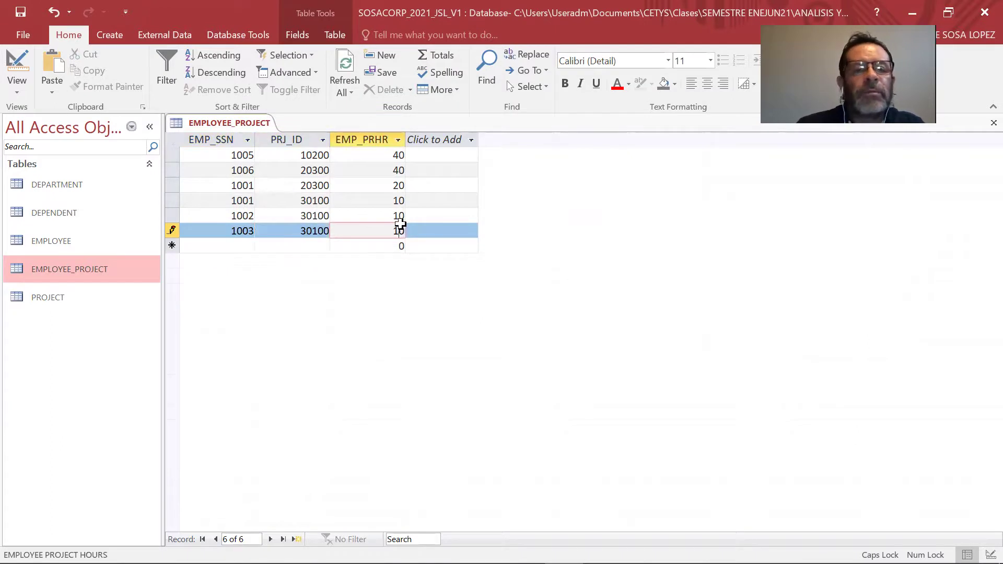
key(Tab)
Add employee 1004 on project 30100 at 10 hours.
click(248, 246)
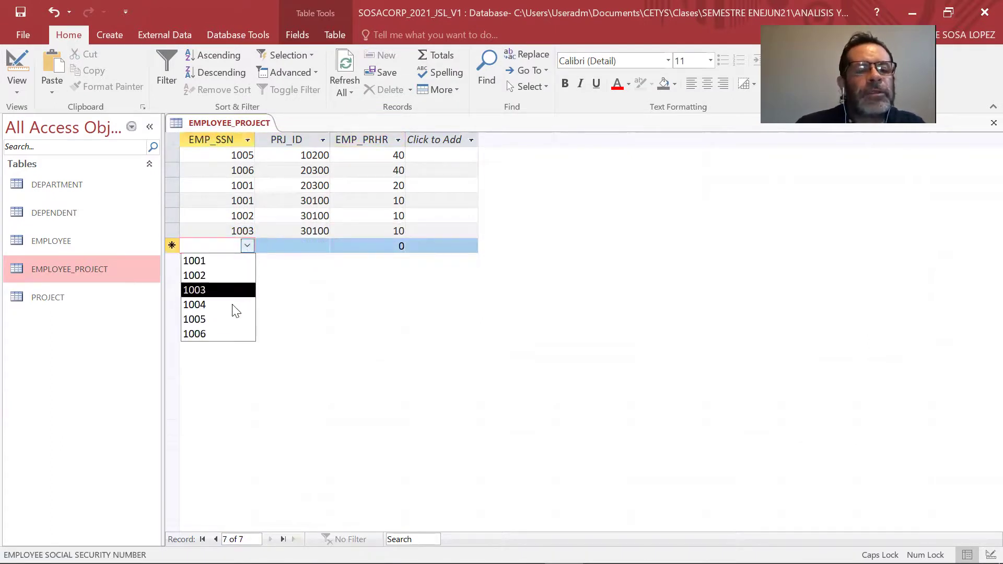
click(246, 300)
click(322, 246)
click(322, 247)
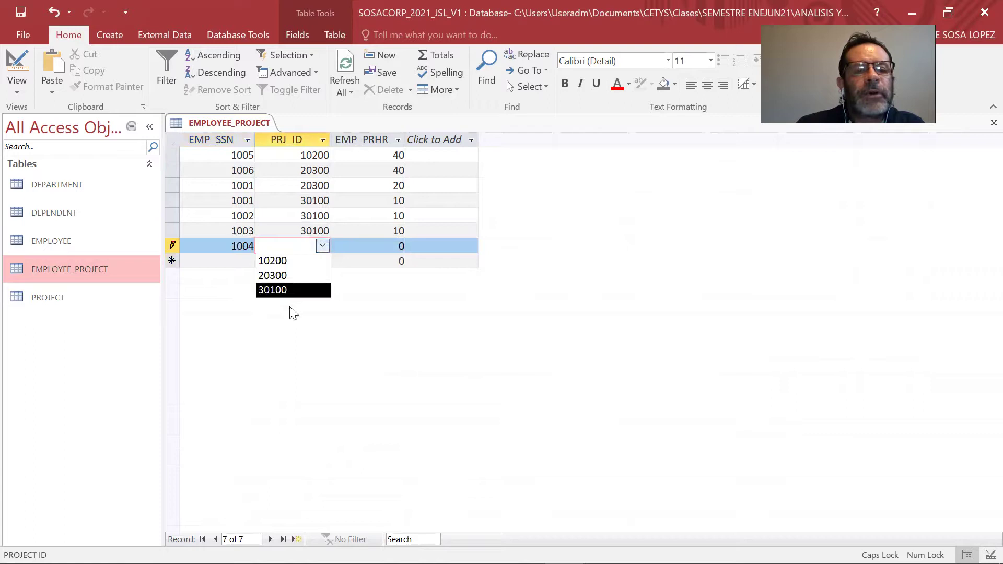
click(291, 289)
click(398, 248)
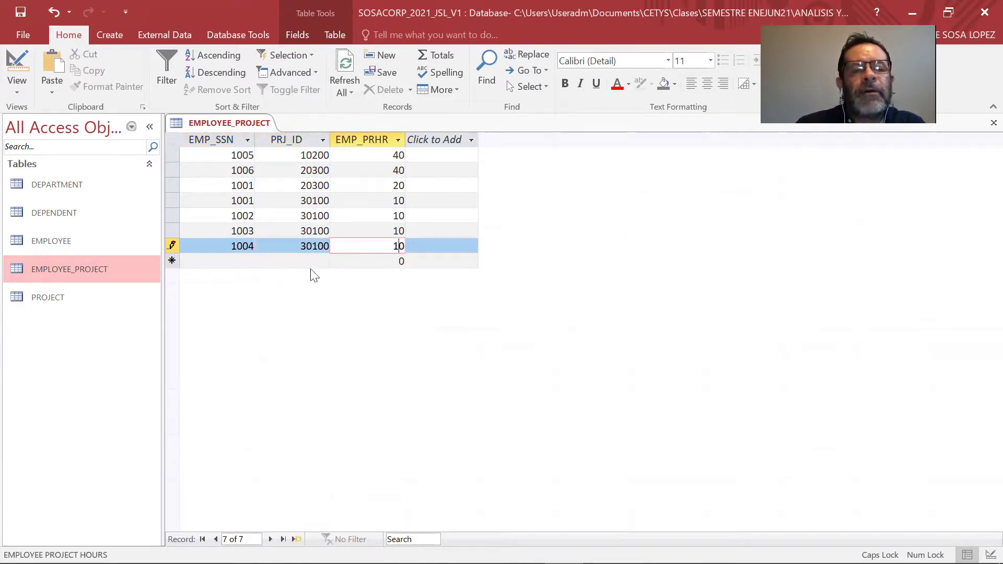
Add employee 1005 on project 30100 with 10 hours.
click(247, 260)
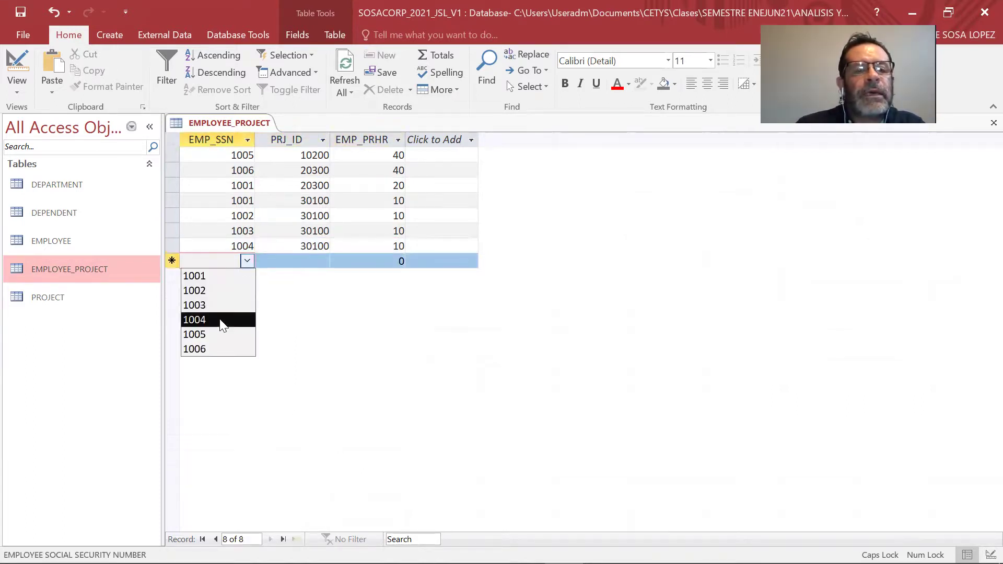
click(219, 330)
click(322, 261)
click(322, 262)
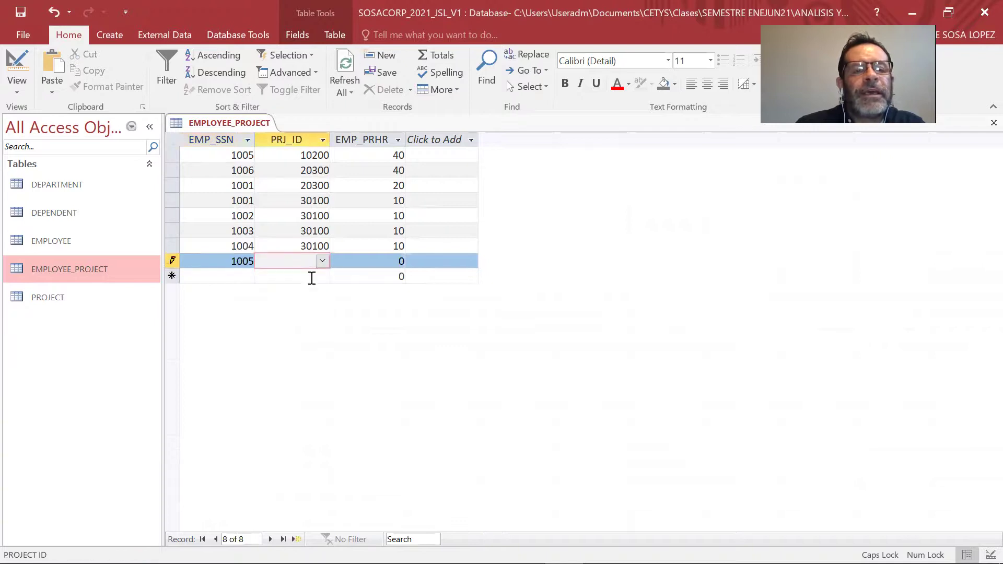
click(320, 262)
click(318, 302)
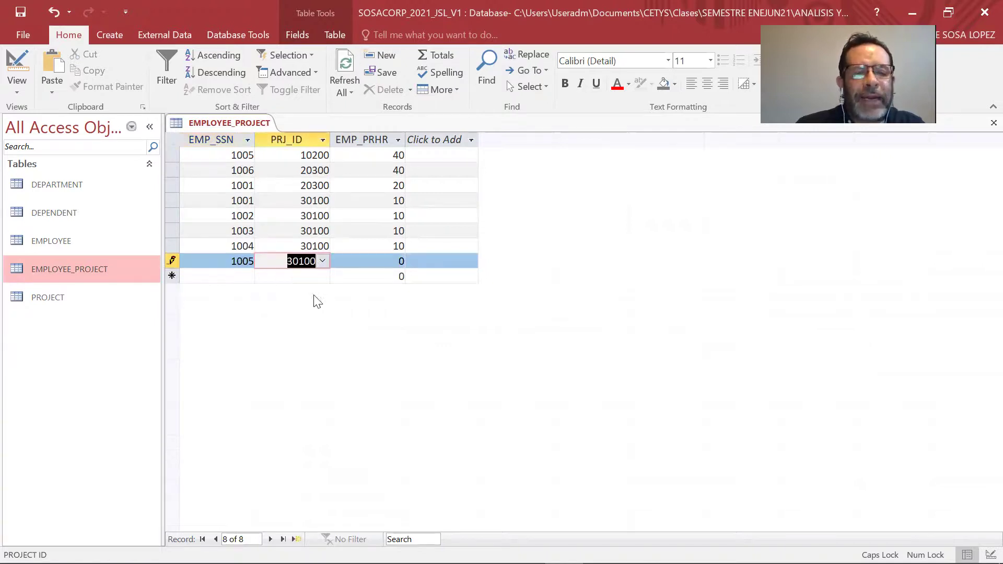
click(398, 261)
text(10)
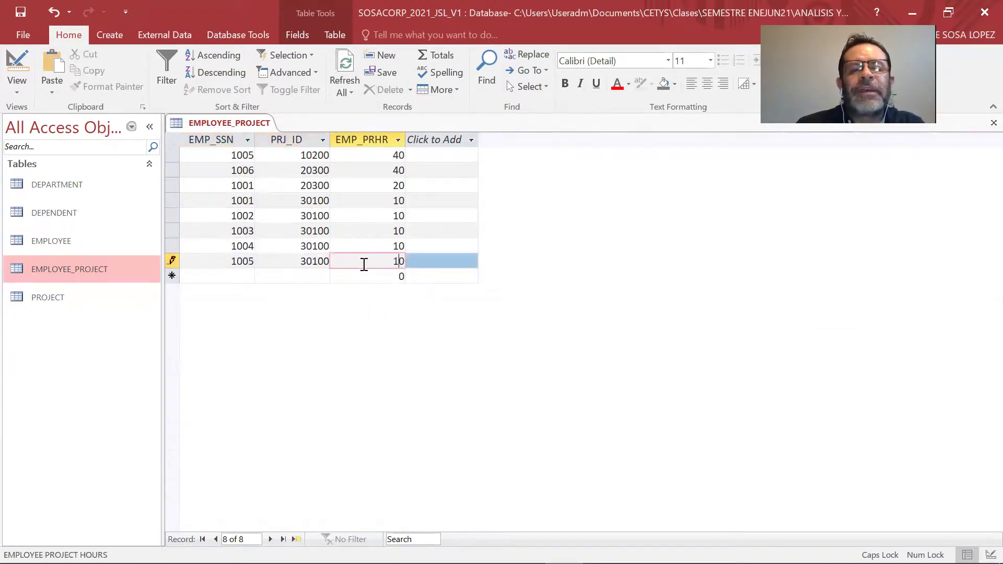
Add employee 1006 on project 30100 at 10 hours, save, and close all tables.
click(247, 275)
click(248, 277)
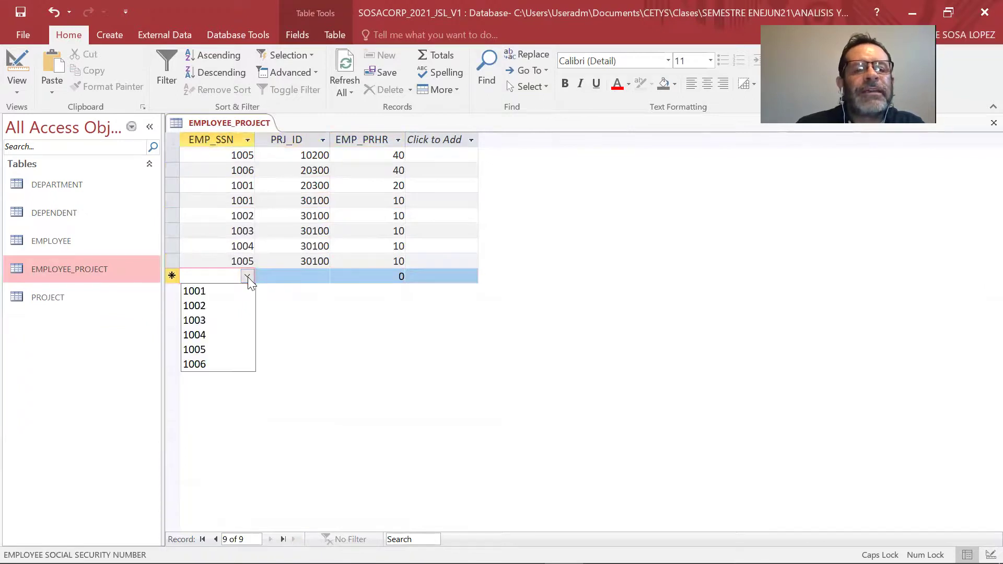
click(228, 364)
click(323, 275)
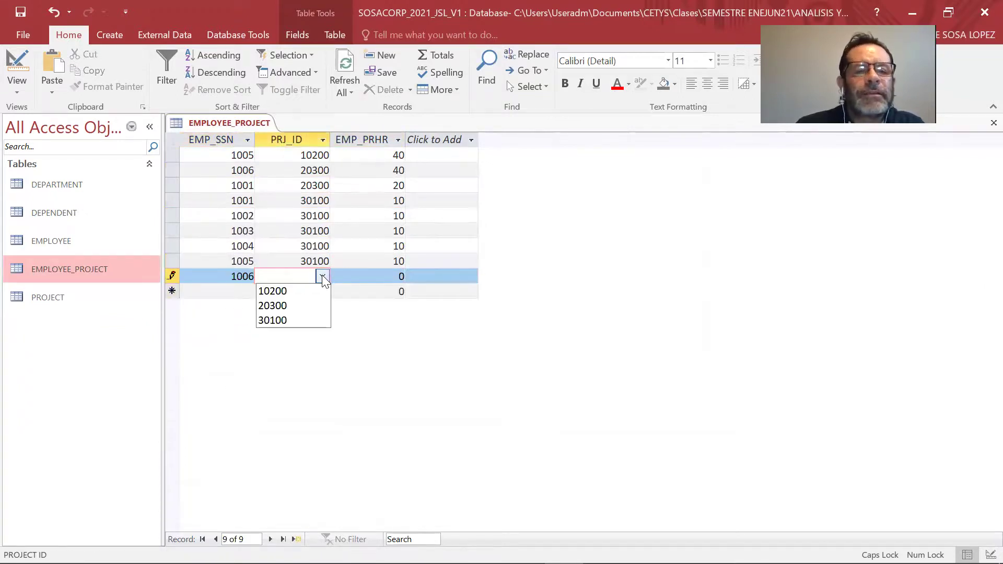
click(304, 320)
click(397, 276)
text(1)
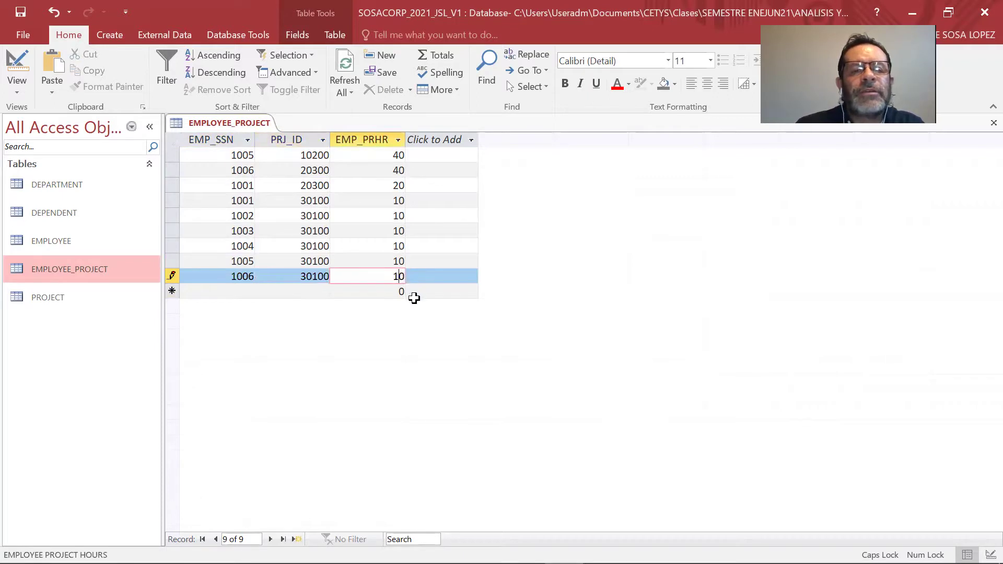
key(ctrl+s)
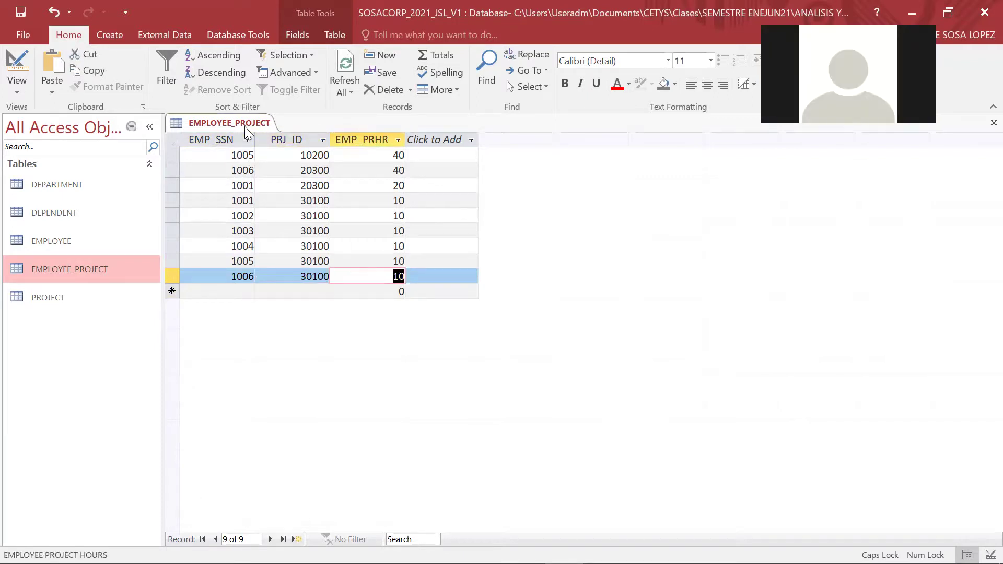
right_click(244, 127)
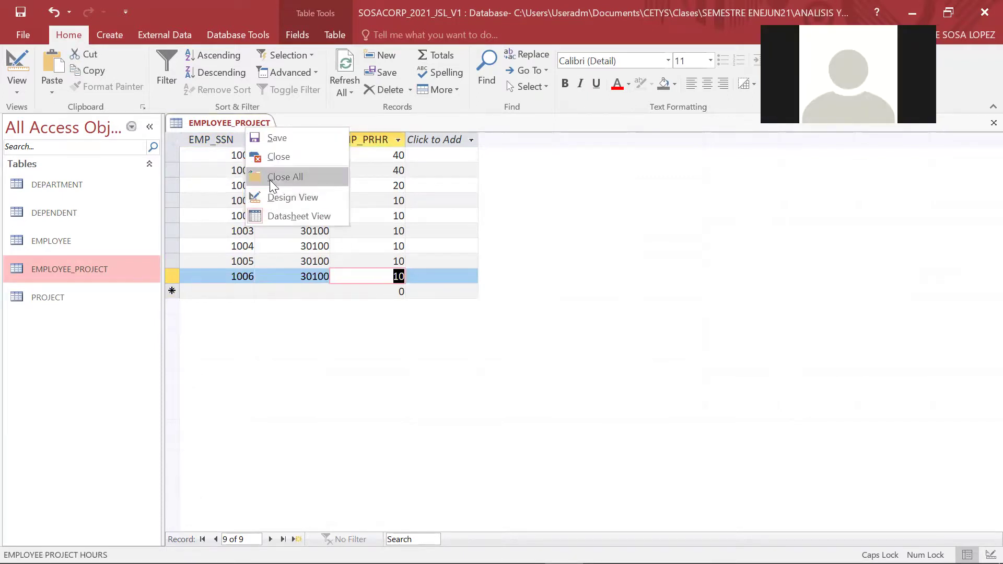
click(270, 177)
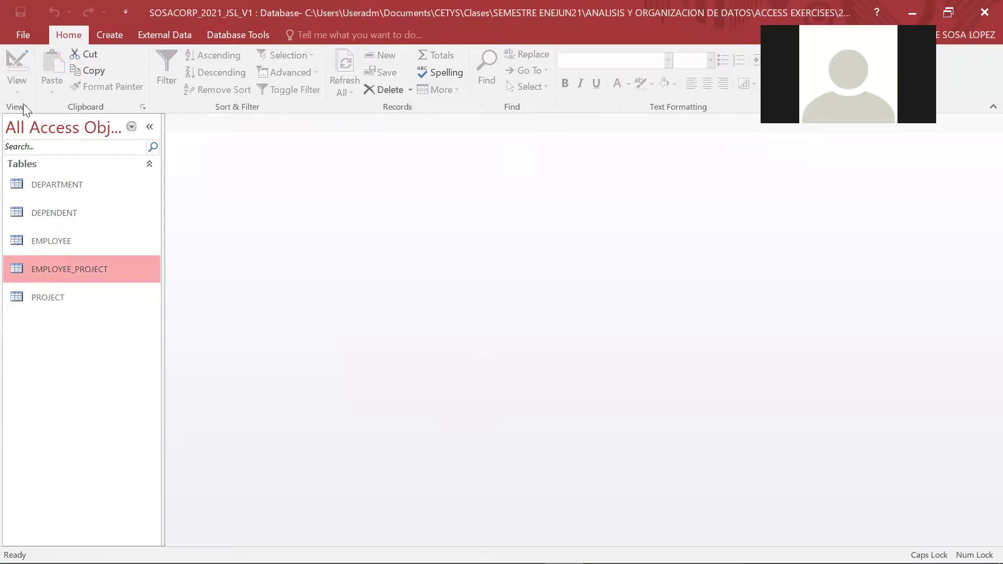